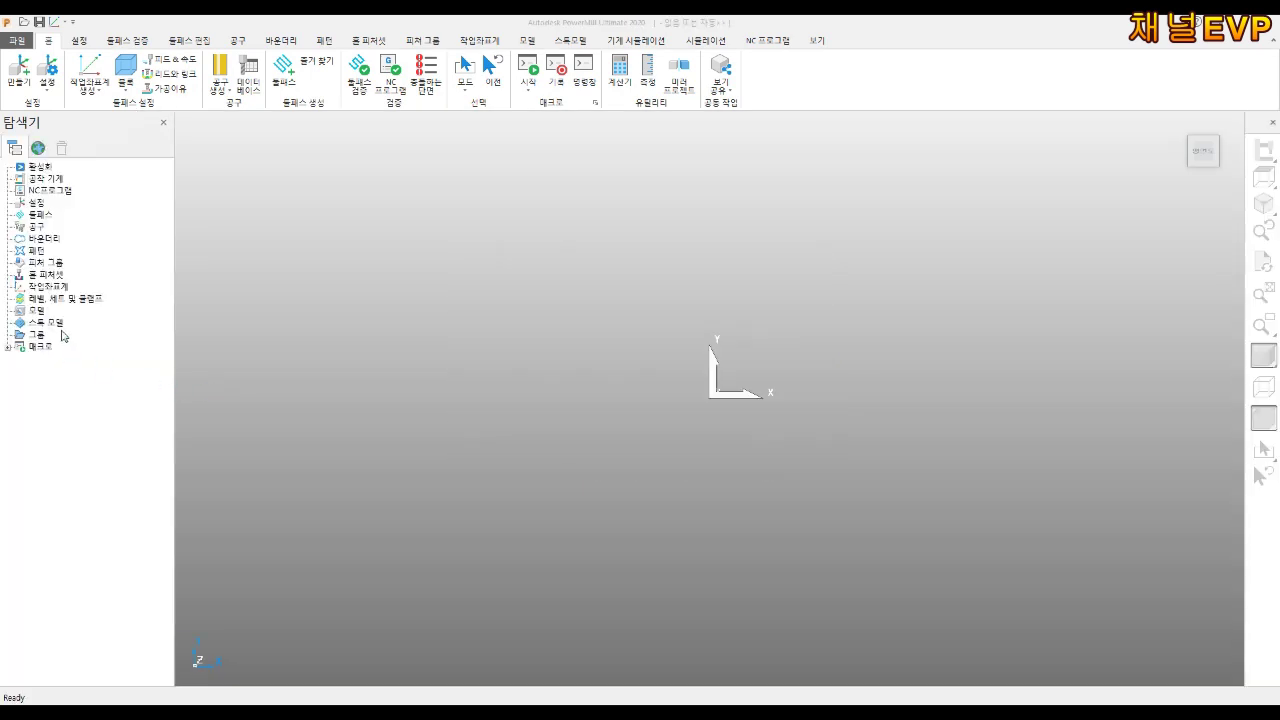
Import the A-5 model from the exam folder on the Desktop and show it in isometric view
{"action": "right_click", "coordinate": [36, 318]}
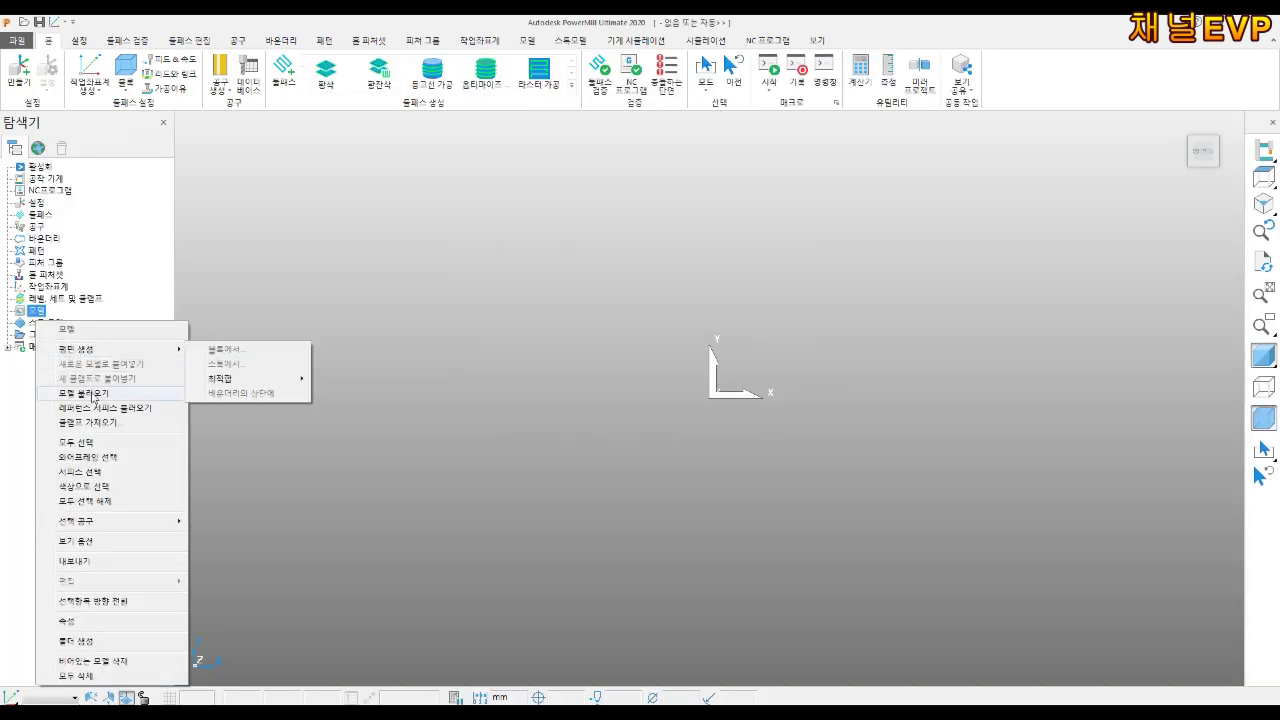
{"action": "left_click", "coordinate": [91, 397]}
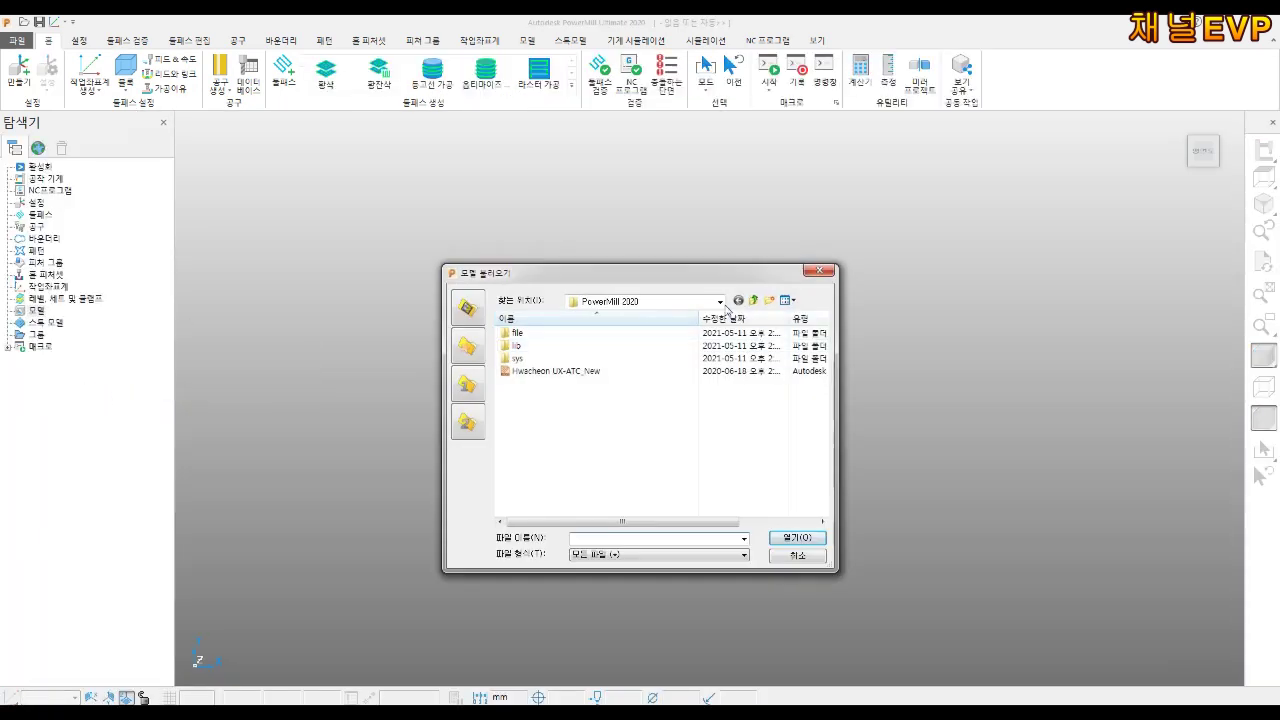
{"action": "left_click", "coordinate": [697, 304]}
{"action": "left_click", "coordinate": [632, 327]}
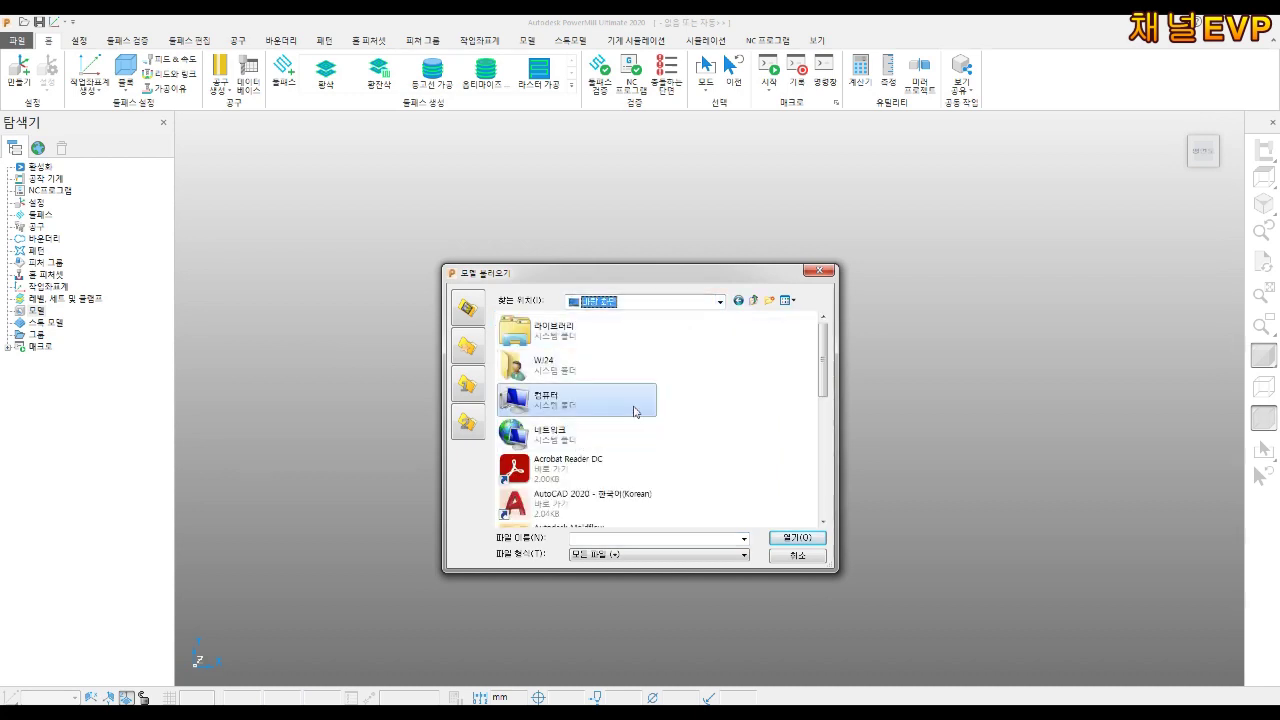
{"action": "scroll", "coordinate": [726, 469], "scroll_direction": "down", "scroll_amount": 5}
{"action": "double_click", "coordinate": [600, 445]}
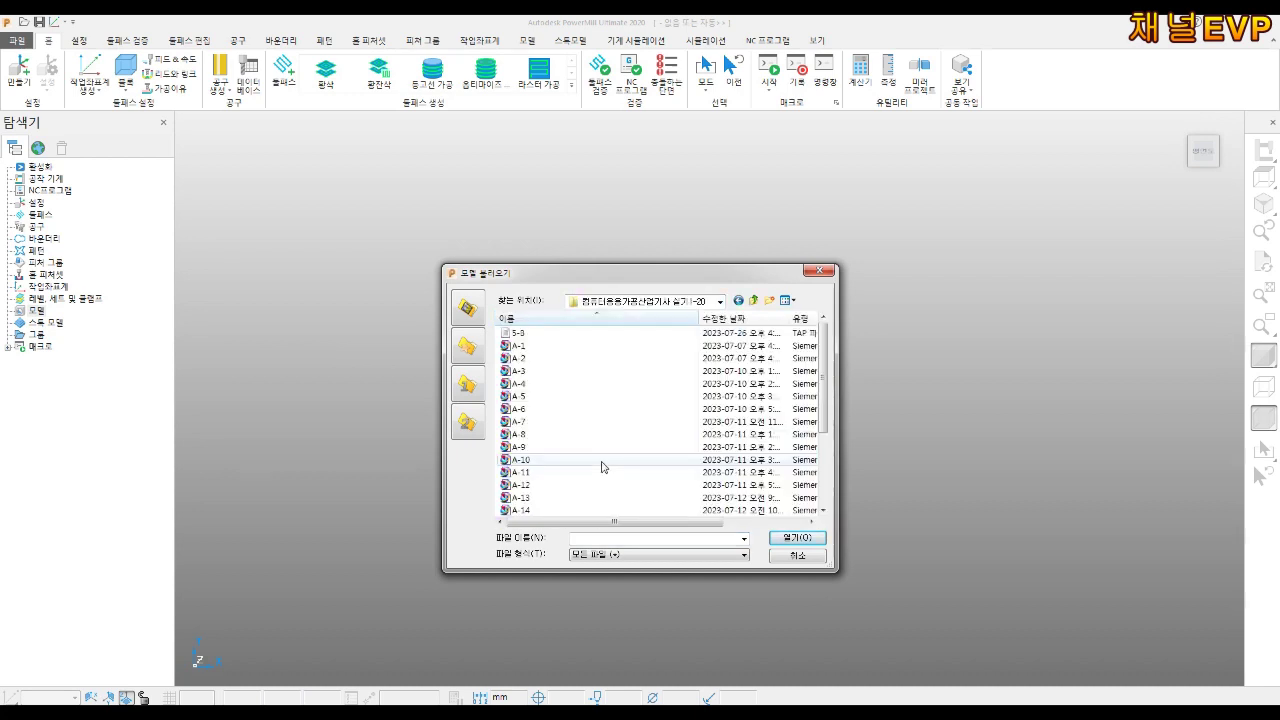
{"action": "double_click", "coordinate": [560, 398]}
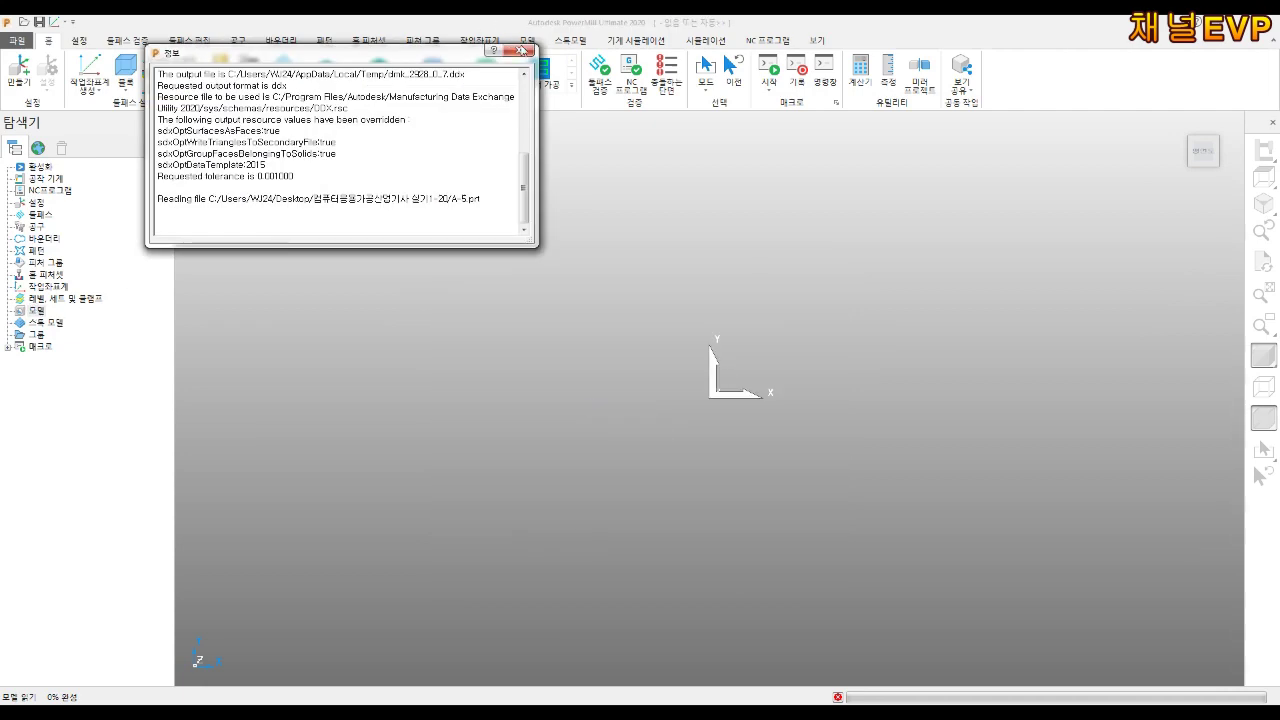
{"action": "key", "text": "ctrl+a"}
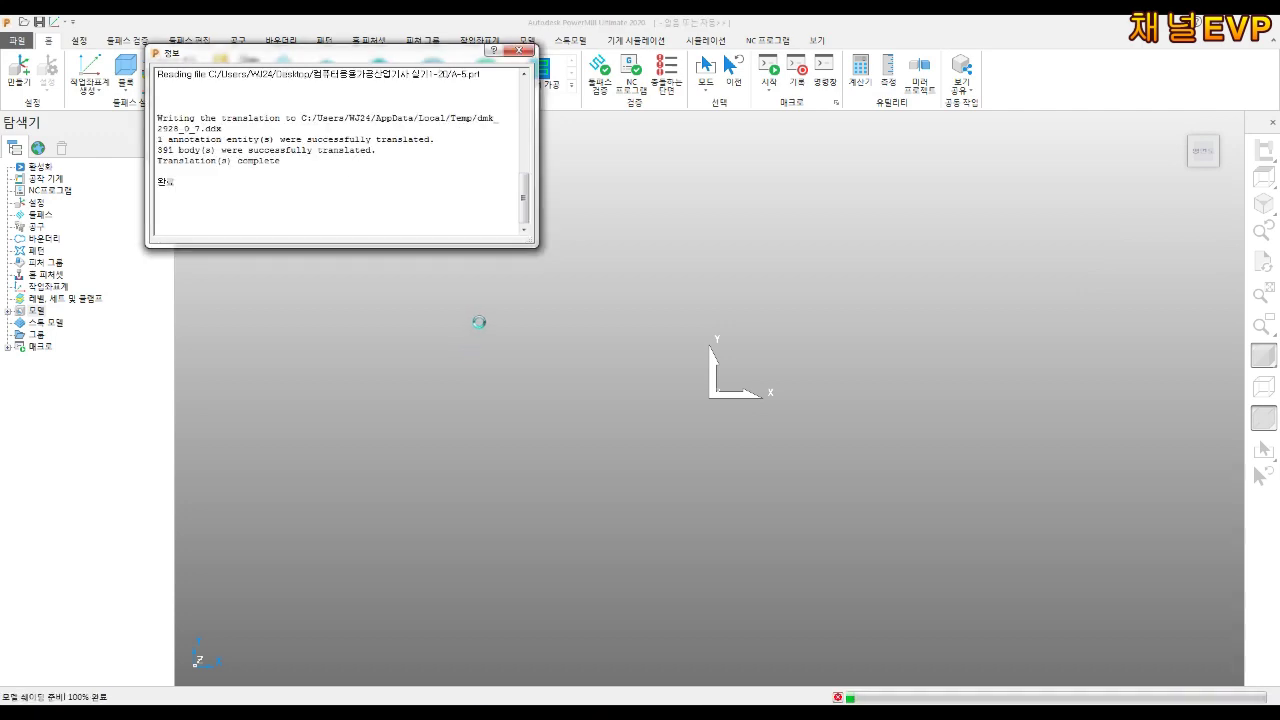
{"action": "left_click", "coordinate": [1266, 205]}
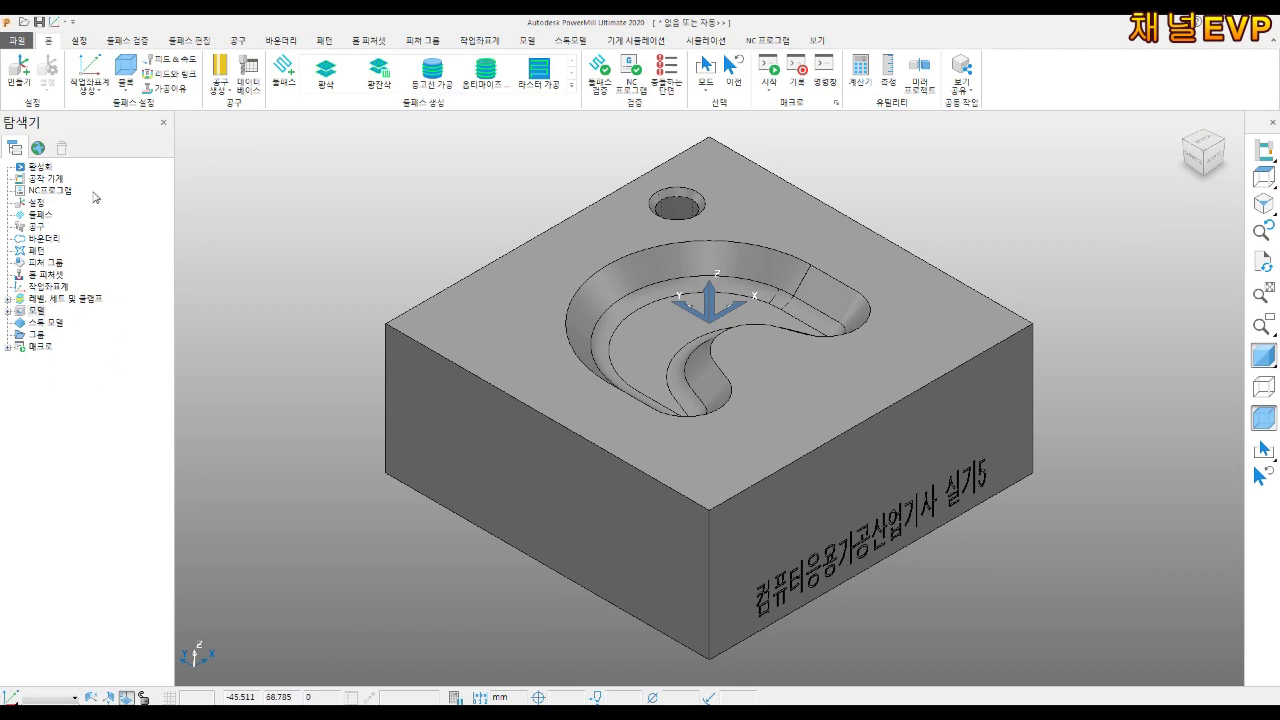
Start a new roughing toolpath using the 황삭 strategy and name it 황삭
{"action": "left_click", "coordinate": [282, 73]}
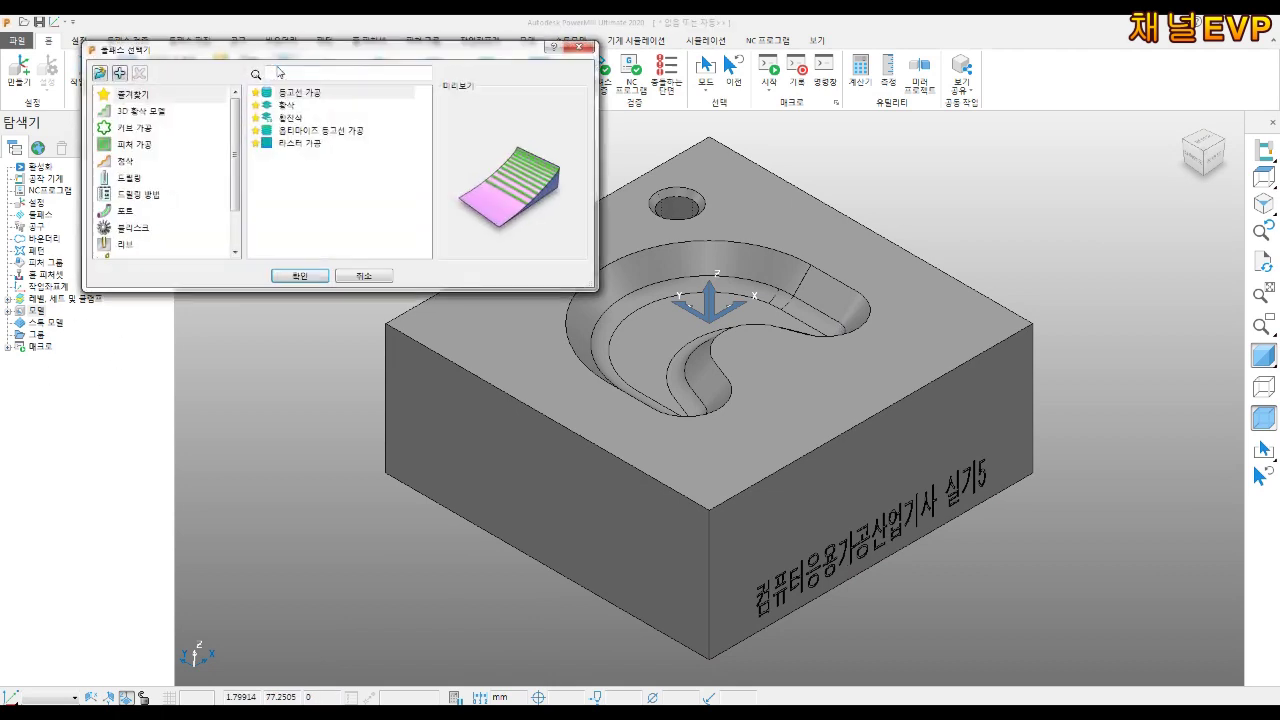
{"action": "left_click", "coordinate": [292, 106]}
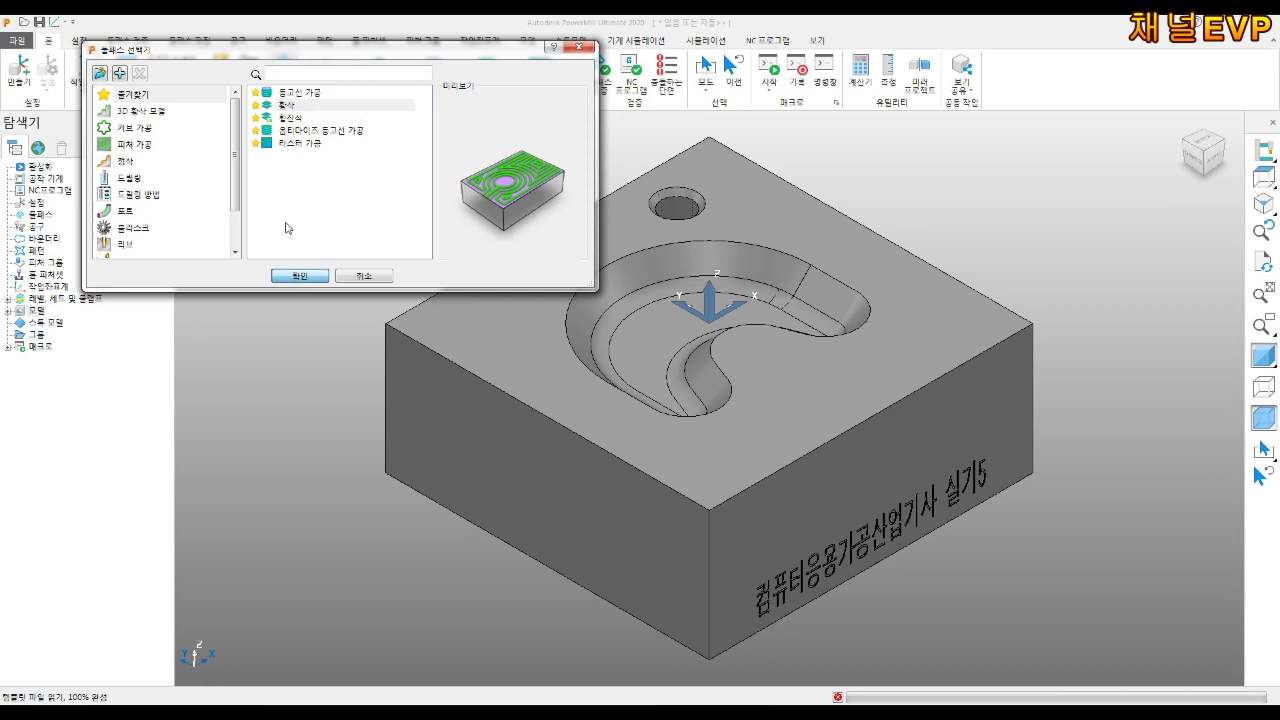
{"action": "left_click", "coordinate": [298, 276]}
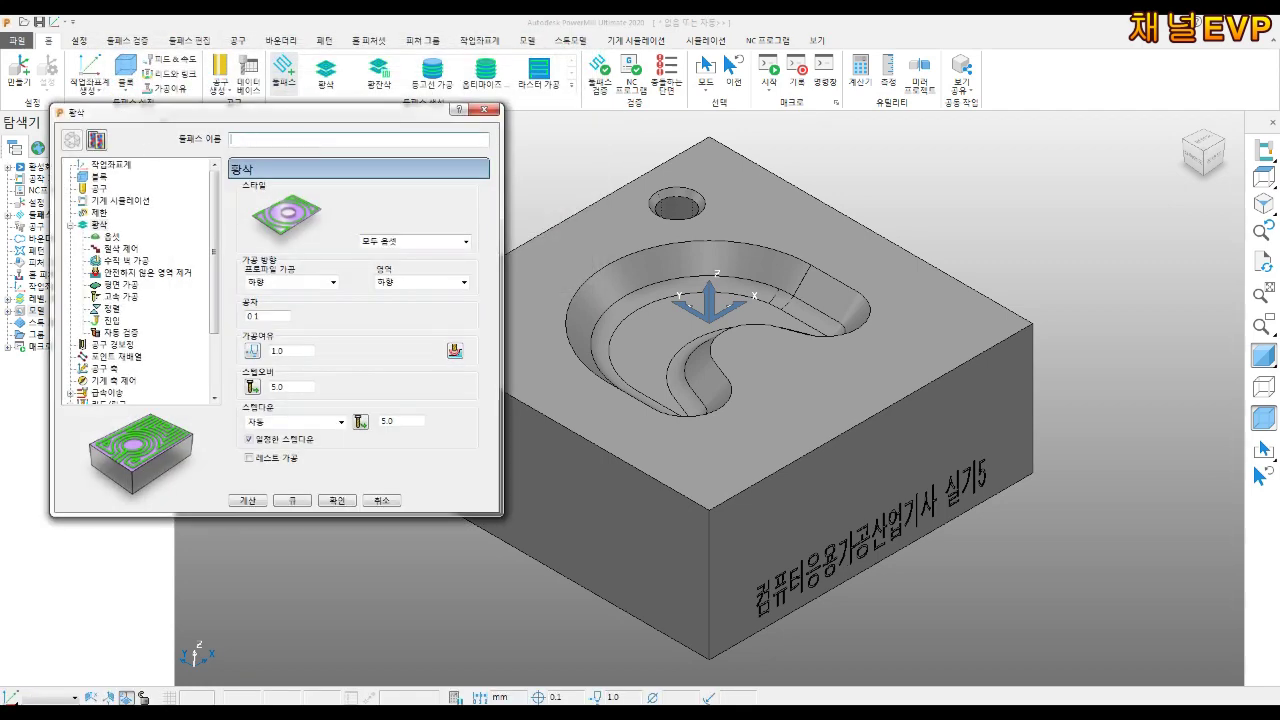
{"action": "type", "text": "황삭"}
Create workplane 1 from three block corners defining origin, X axis and XY plane
{"action": "left_click", "coordinate": [128, 165]}
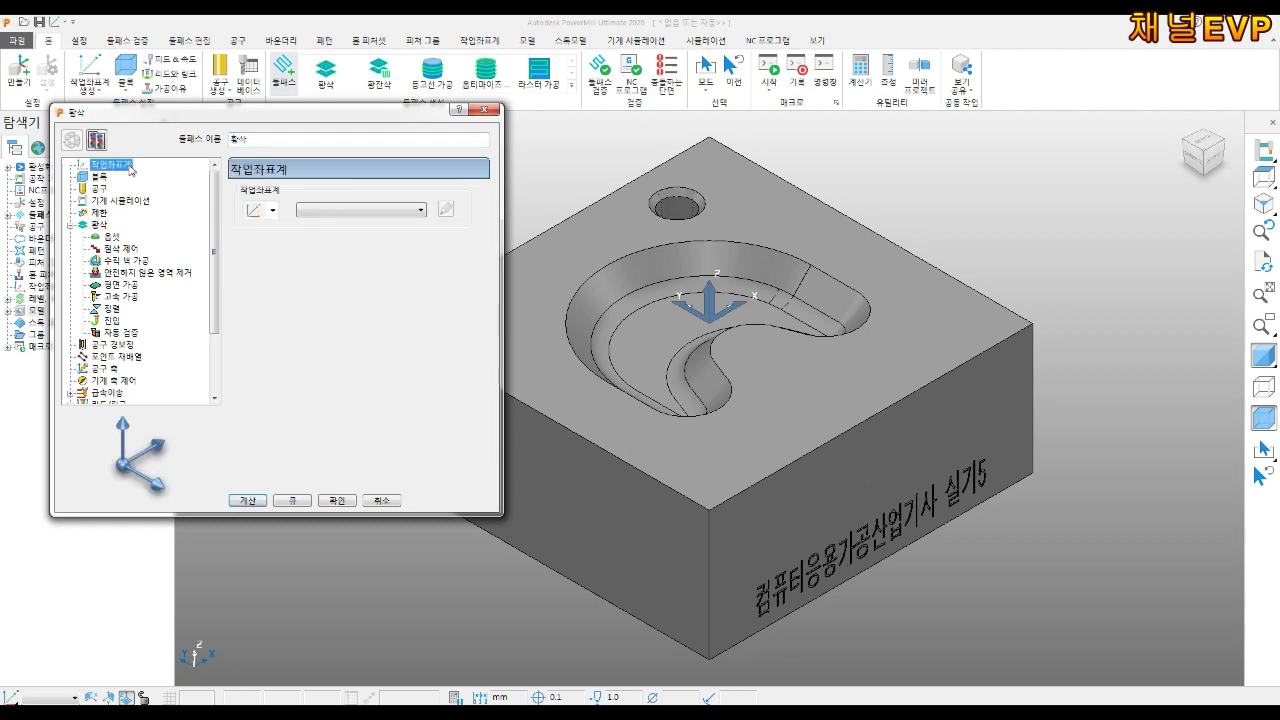
{"action": "left_click", "coordinate": [273, 211]}
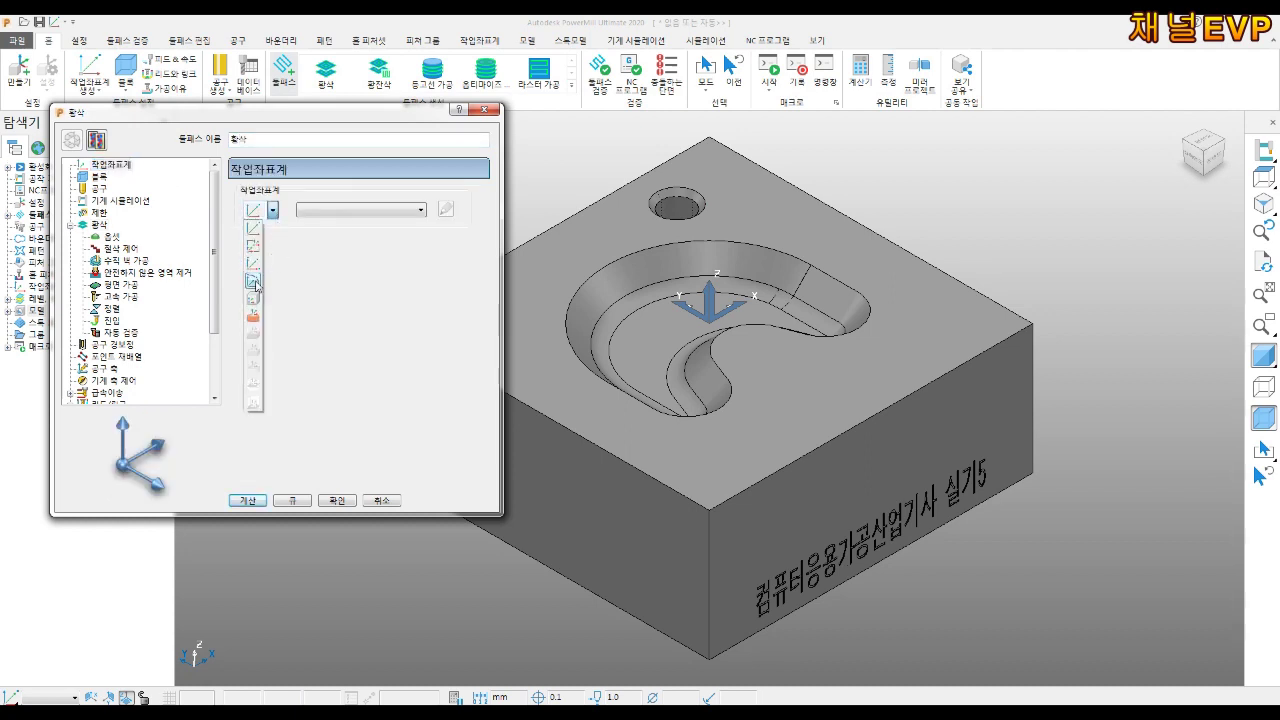
{"action": "left_click", "coordinate": [253, 266]}
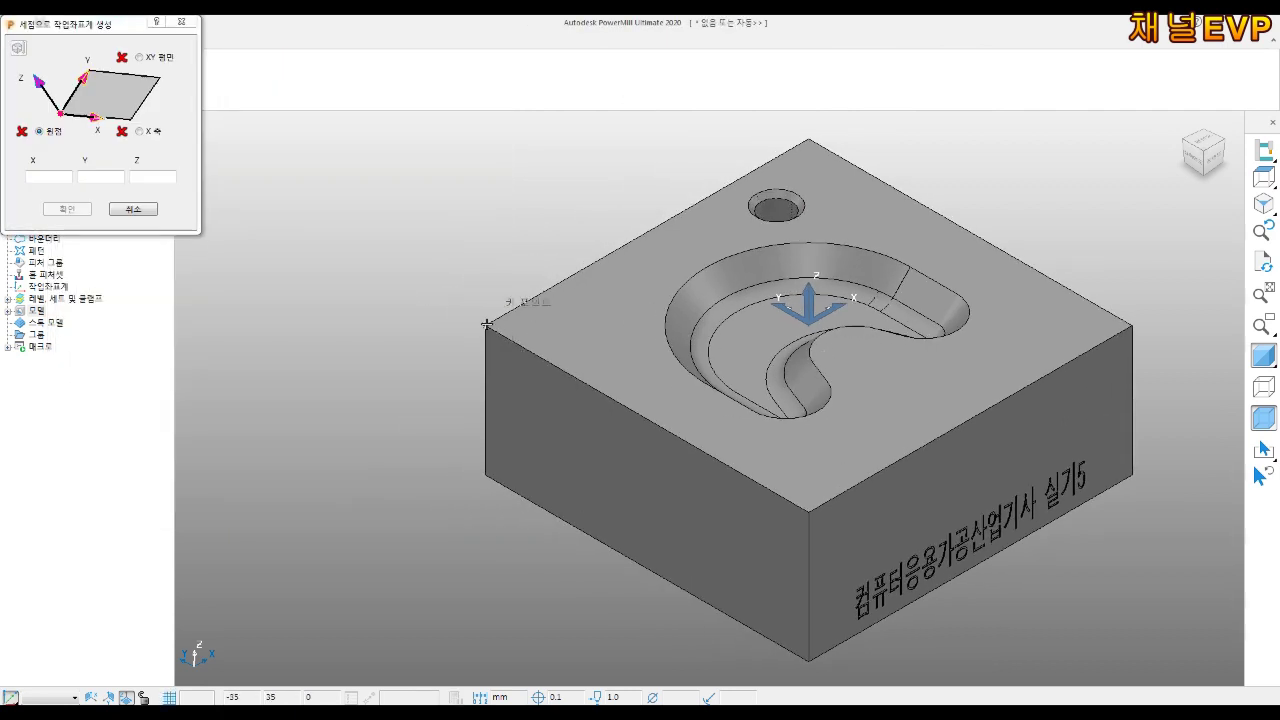
{"action": "left_click", "coordinate": [486, 325]}
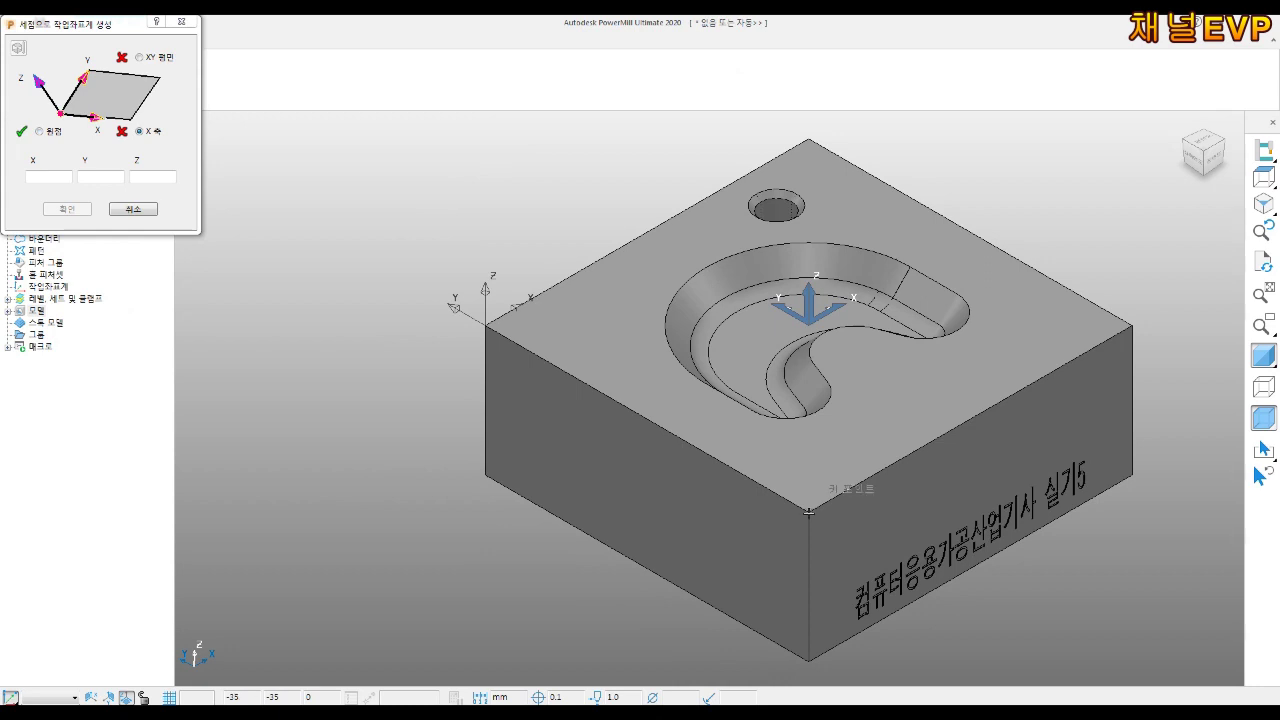
{"action": "left_click", "coordinate": [809, 511]}
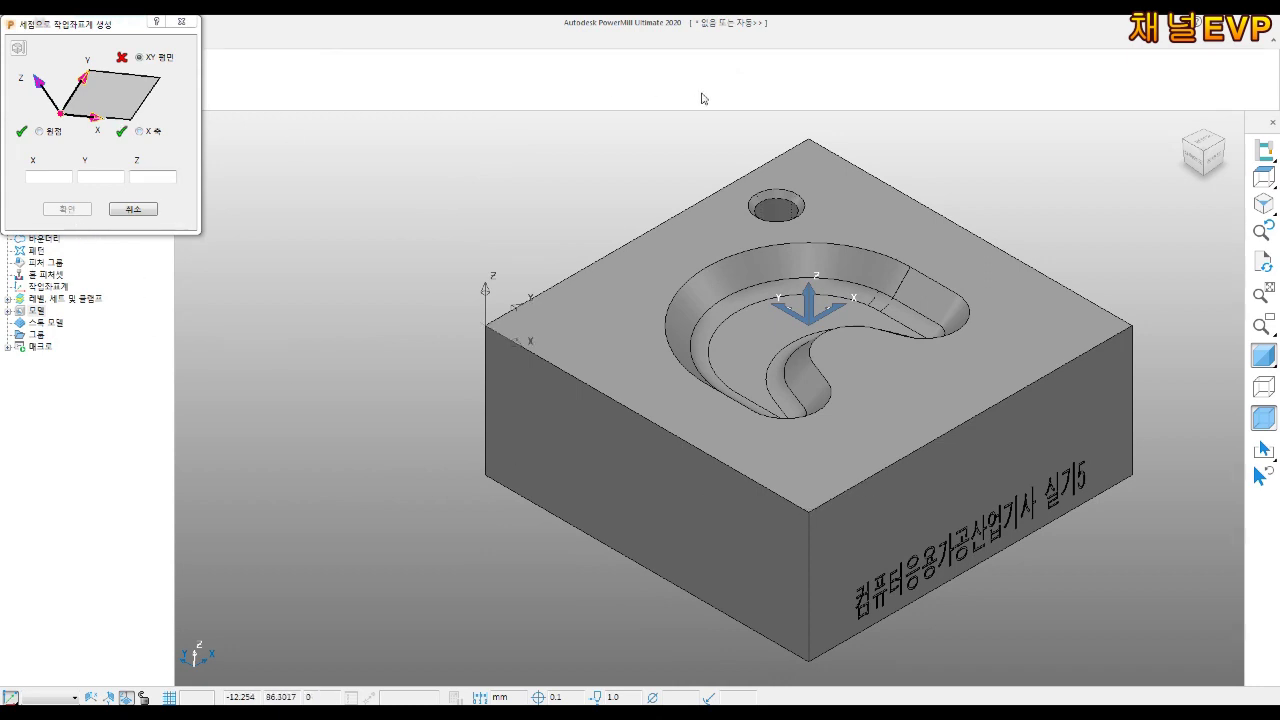
{"action": "left_click", "coordinate": [810, 142]}
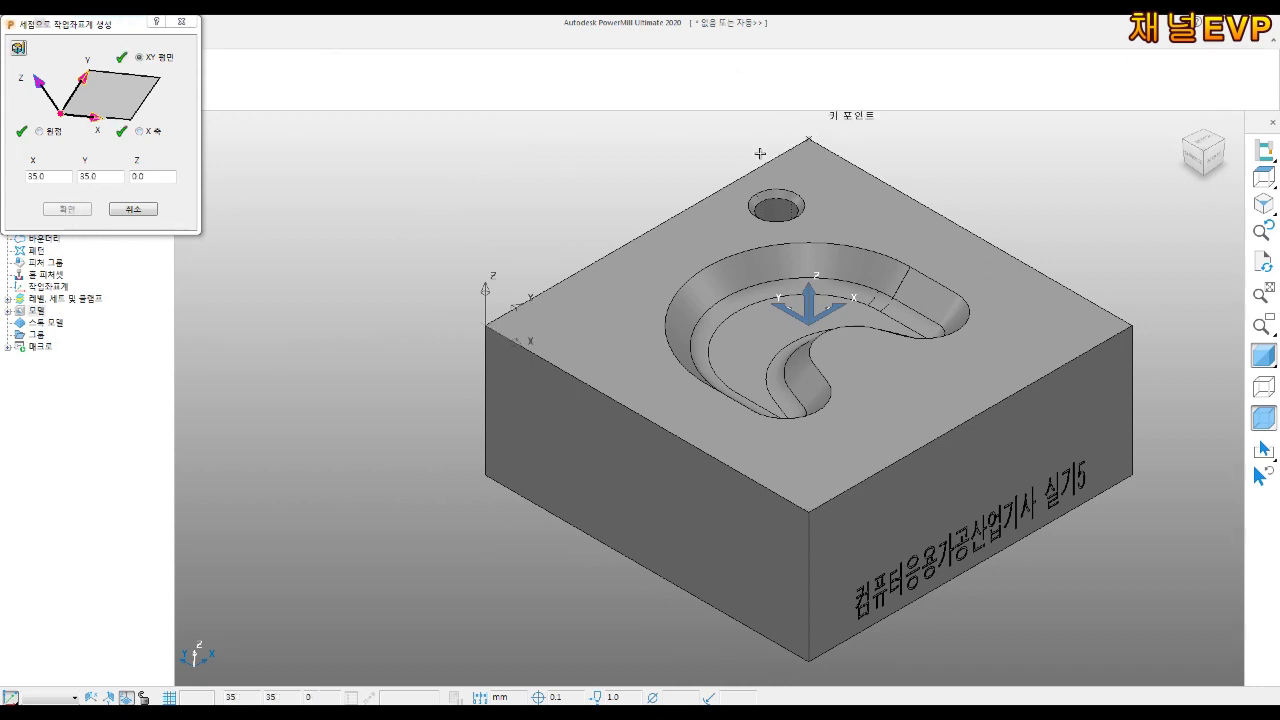
{"action": "left_click", "coordinate": [72, 212]}
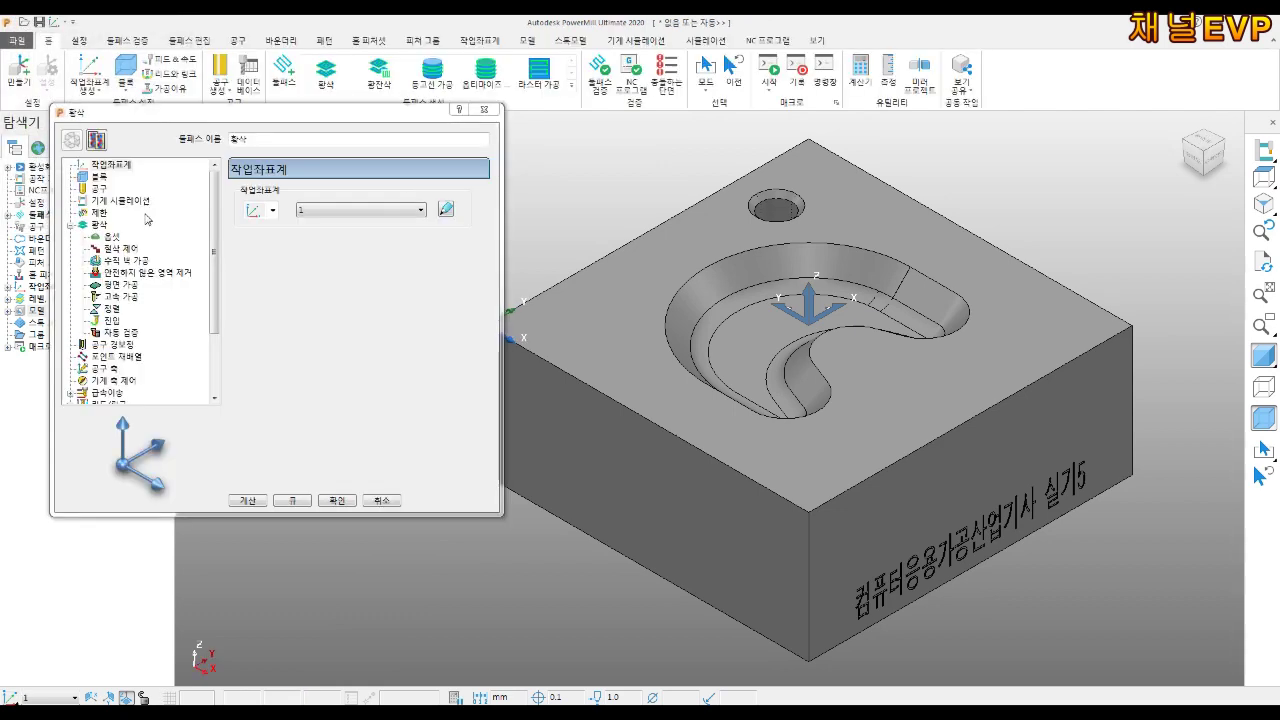
Lock the 70 × 70 × 28 block's X, Y, Z lengths and maximum values
{"action": "left_click", "coordinate": [100, 177]}
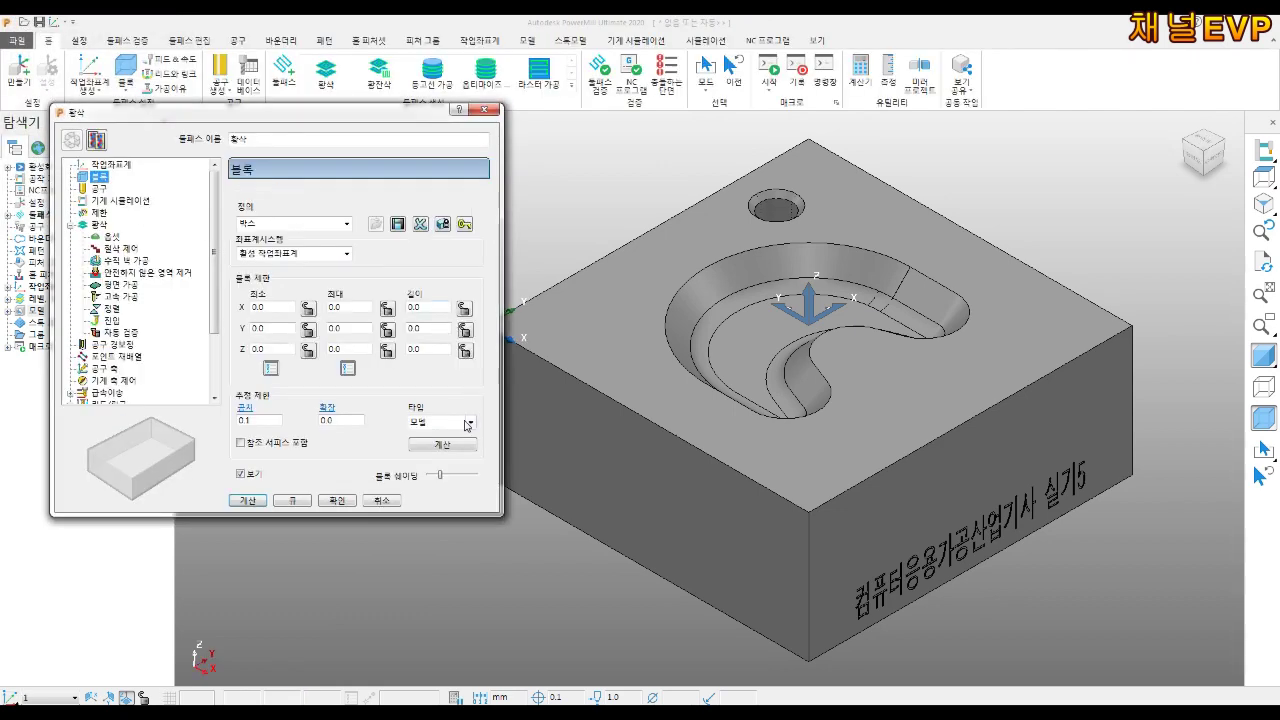
{"action": "left_click", "coordinate": [464, 308]}
{"action": "left_click", "coordinate": [464, 329]}
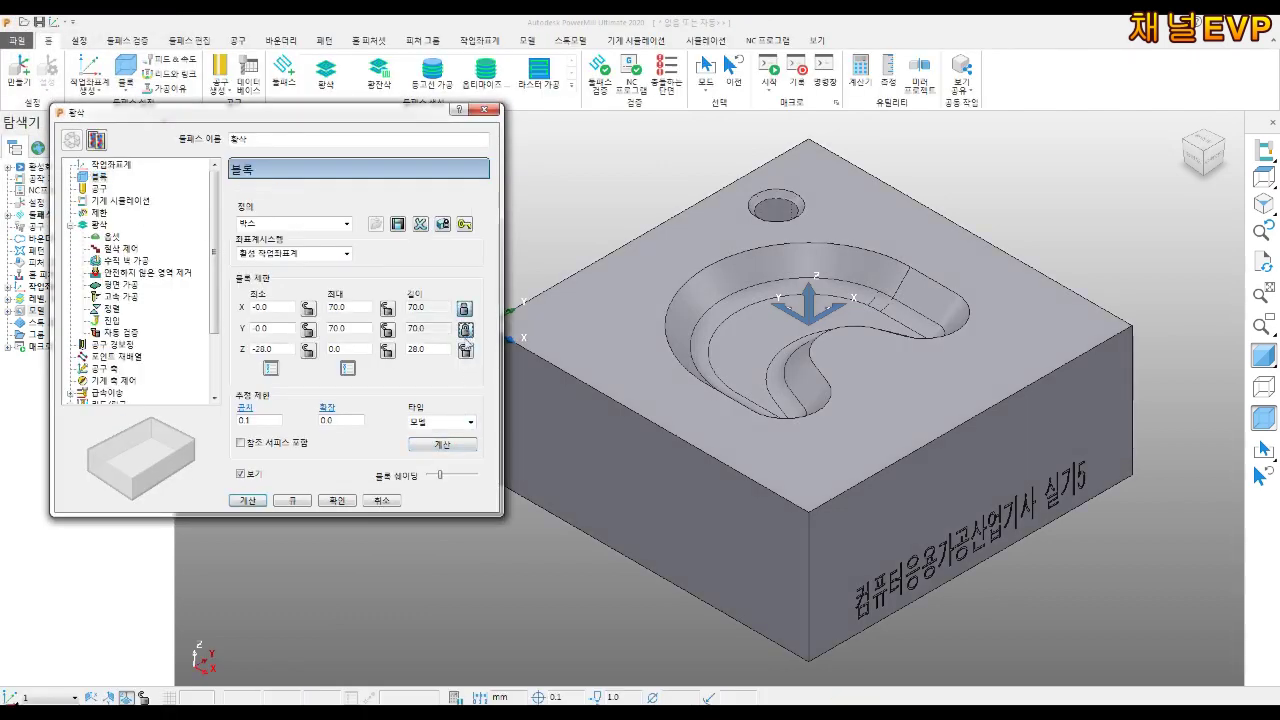
{"action": "left_click", "coordinate": [464, 350]}
{"action": "left_click", "coordinate": [387, 350]}
{"action": "left_click", "coordinate": [387, 329]}
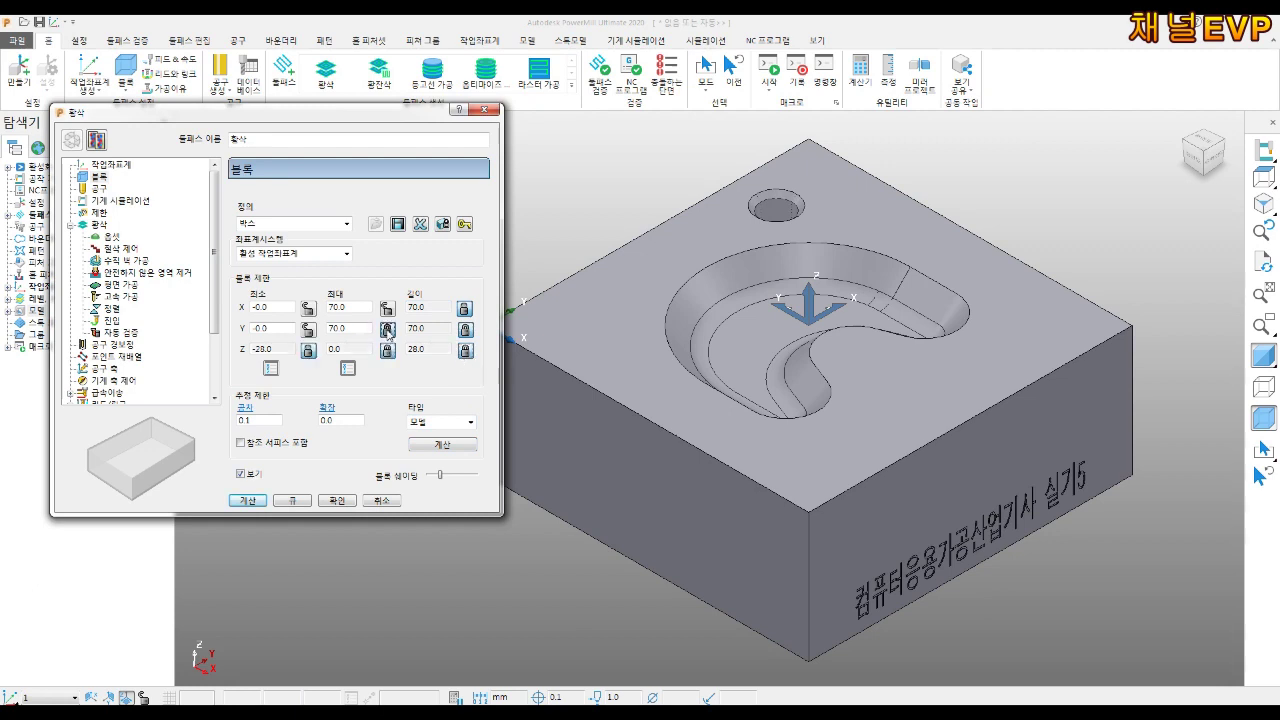
{"action": "left_click", "coordinate": [387, 308]}
Create end mill F10 with length 40, diameter 10, tool number 1 and 2 flutes
{"action": "left_click", "coordinate": [126, 188]}
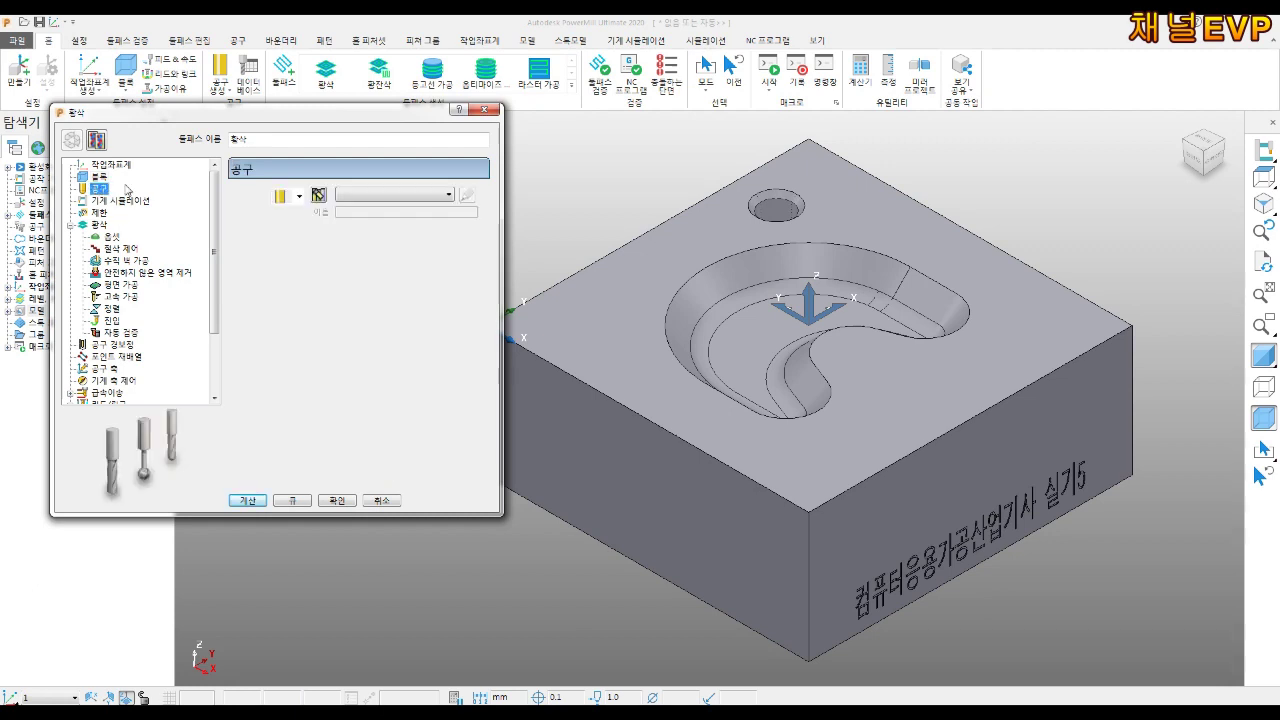
{"action": "left_click", "coordinate": [280, 197]}
{"action": "type", "text": "F10"}
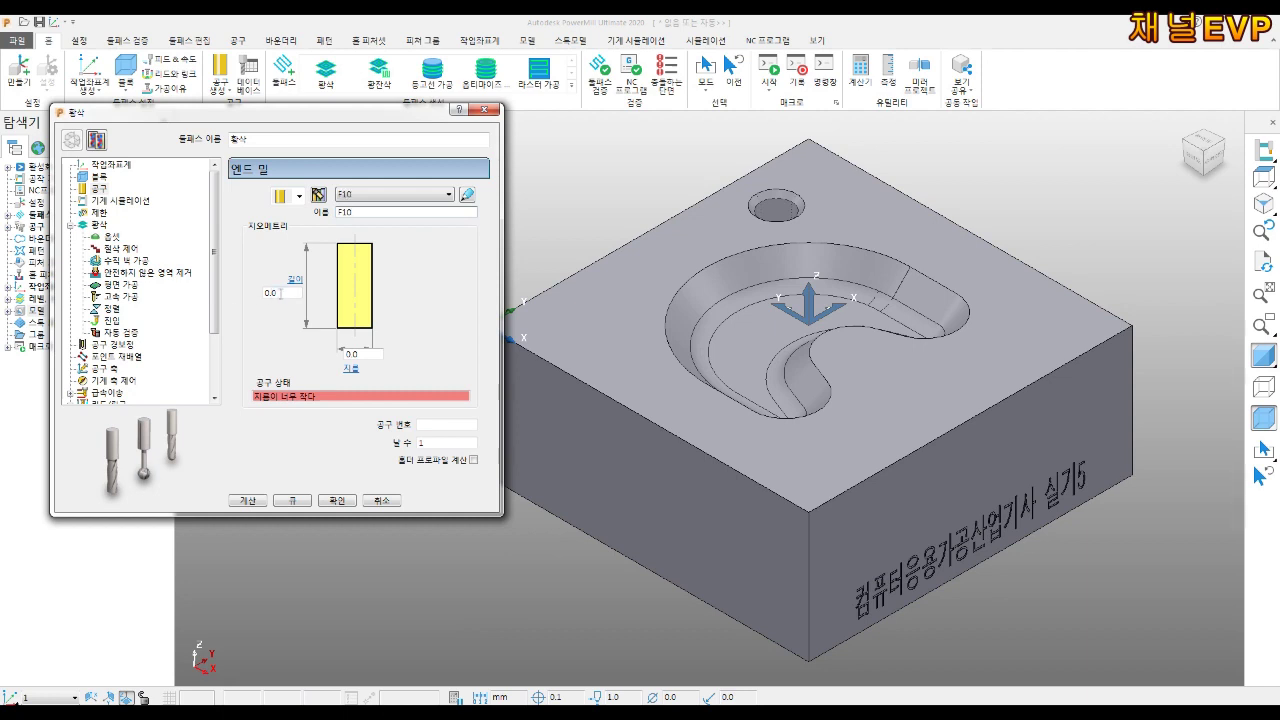
{"action": "type", "text": "40"}
{"action": "key", "text": "Tab"}
{"action": "key", "text": "Tab"}
{"action": "type", "text": "1"}
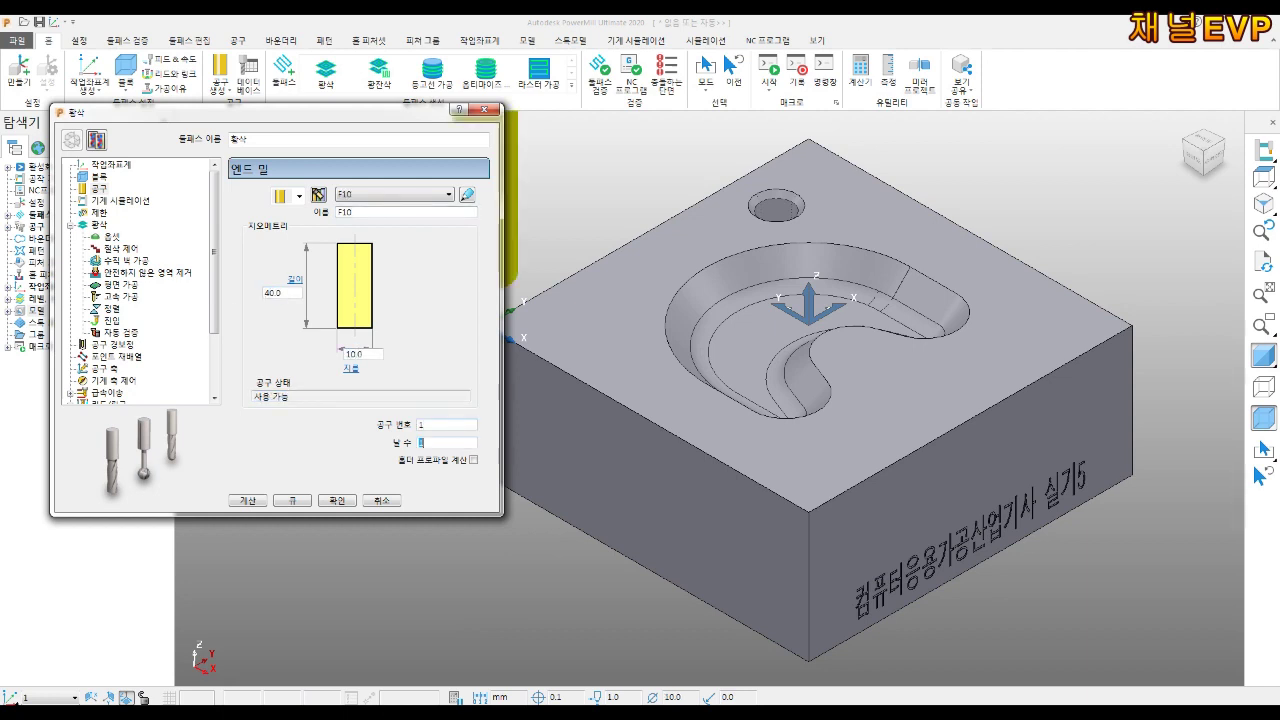
{"action": "key", "text": "Tab"}
{"action": "type", "text": "2"}
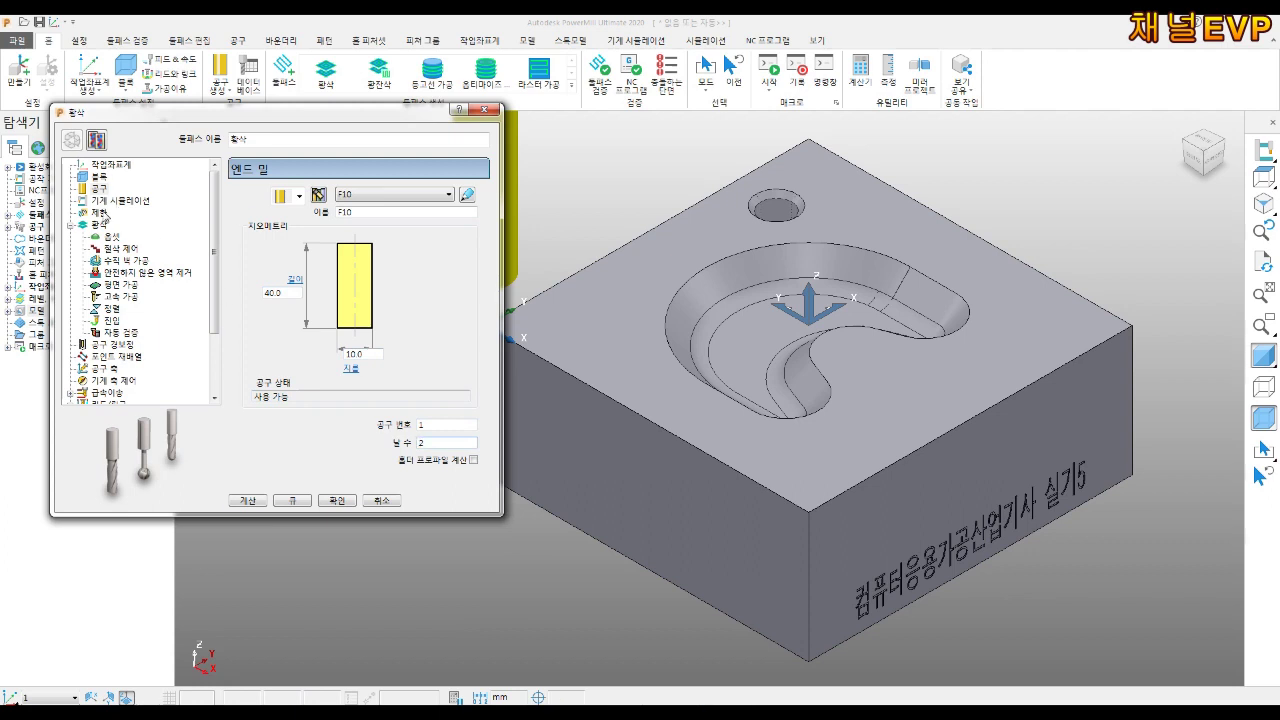
{"action": "left_click", "coordinate": [106, 213]}
Create user-defined boundary 1 from the top-face and pocket outline curves
{"action": "left_click", "coordinate": [265, 218]}
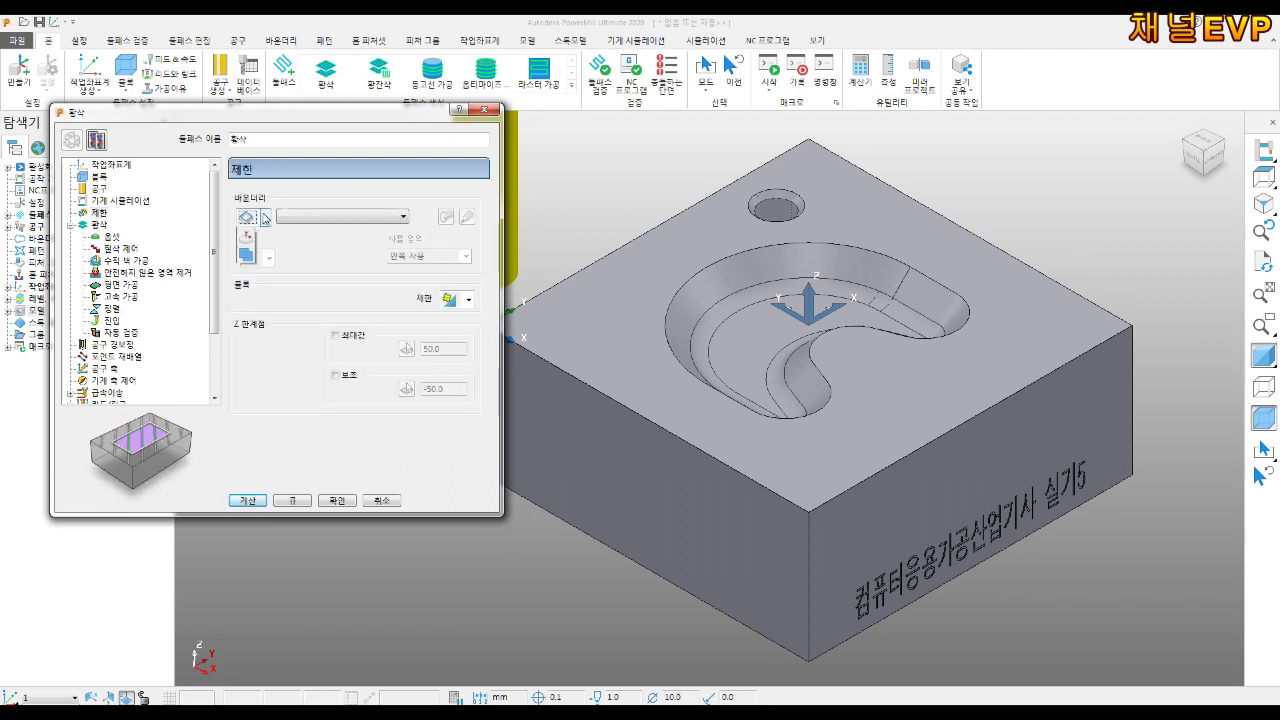
{"action": "left_click", "coordinate": [246, 411]}
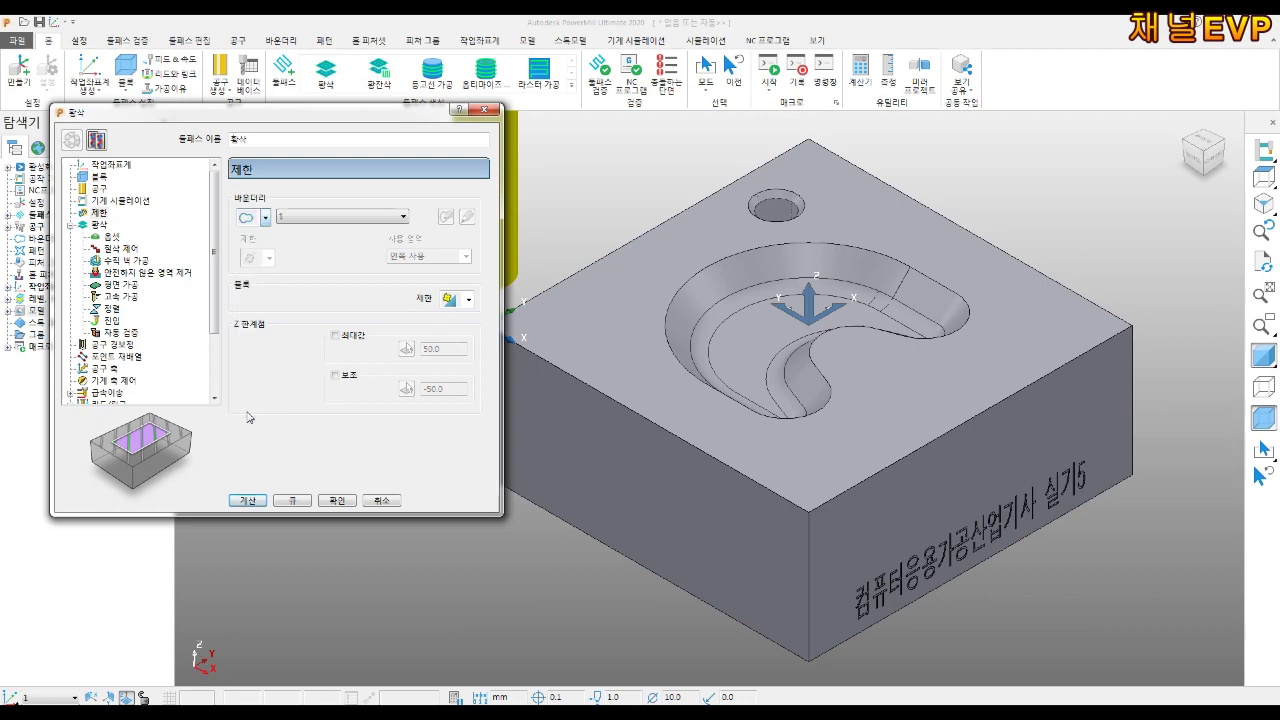
{"action": "left_click", "coordinate": [167, 210]}
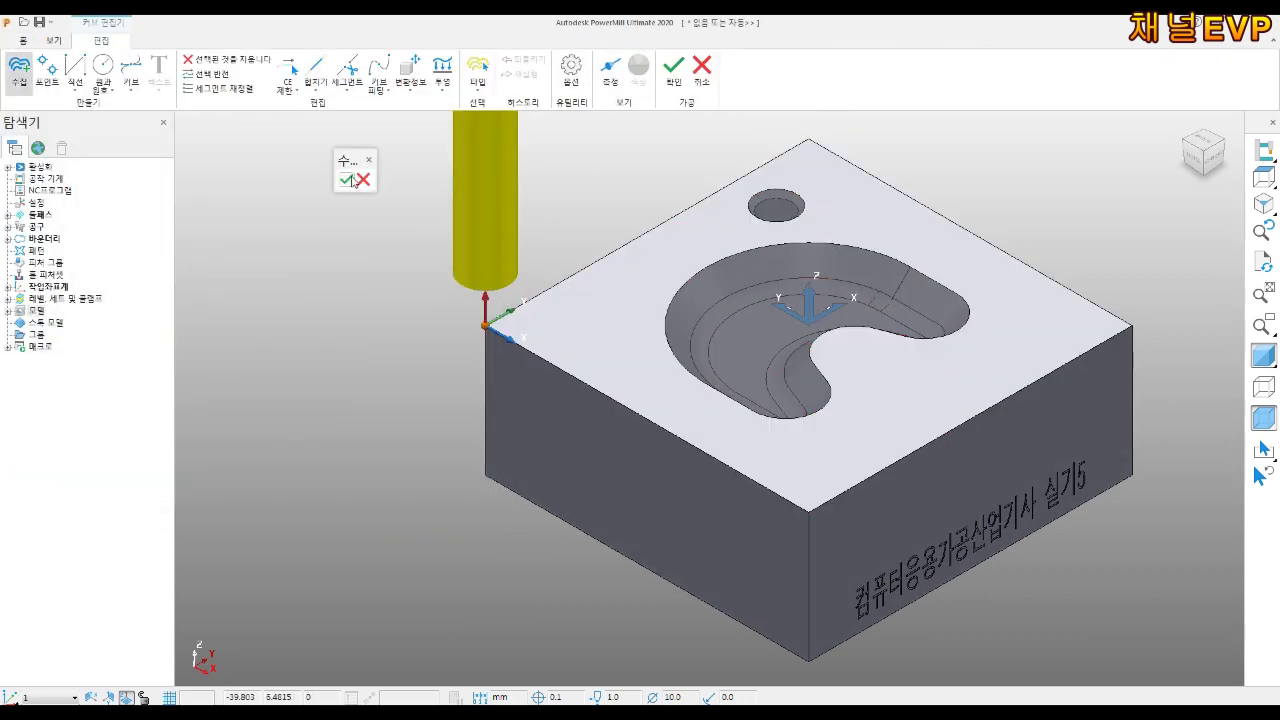
{"action": "left_click", "coordinate": [670, 200]}
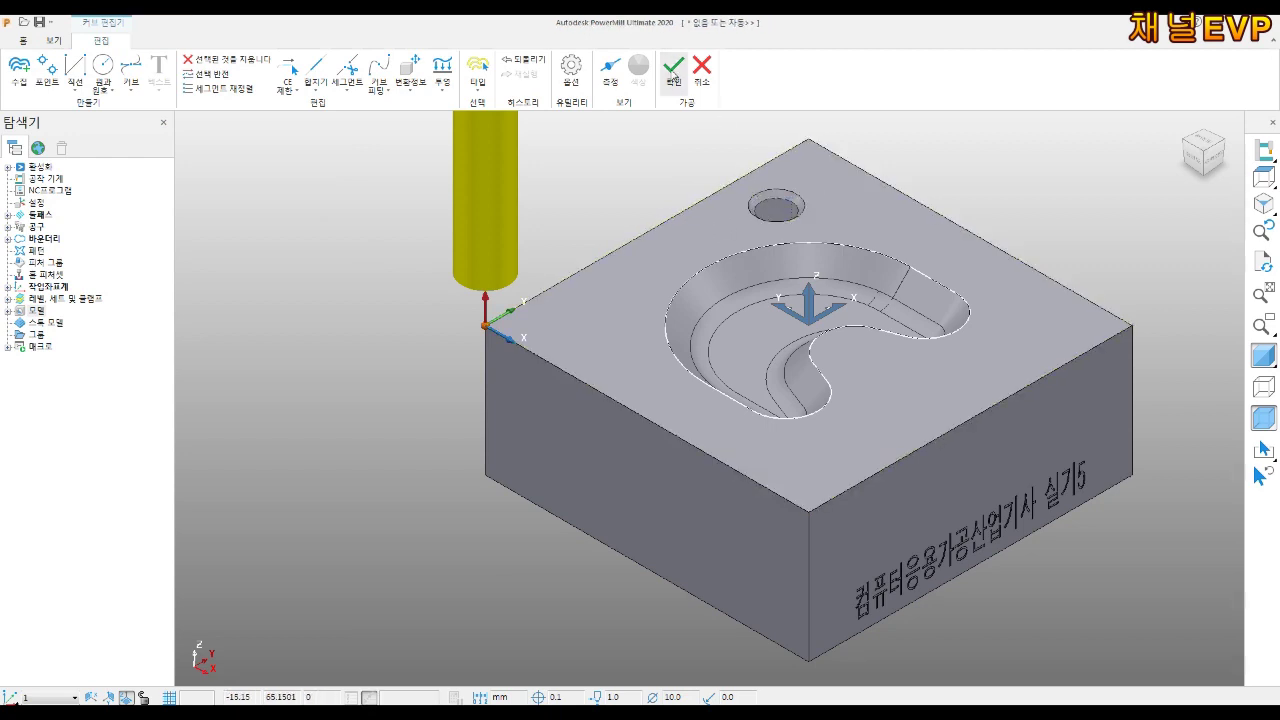
{"action": "left_click", "coordinate": [673, 68]}
{"action": "left_click", "coordinate": [211, 443]}
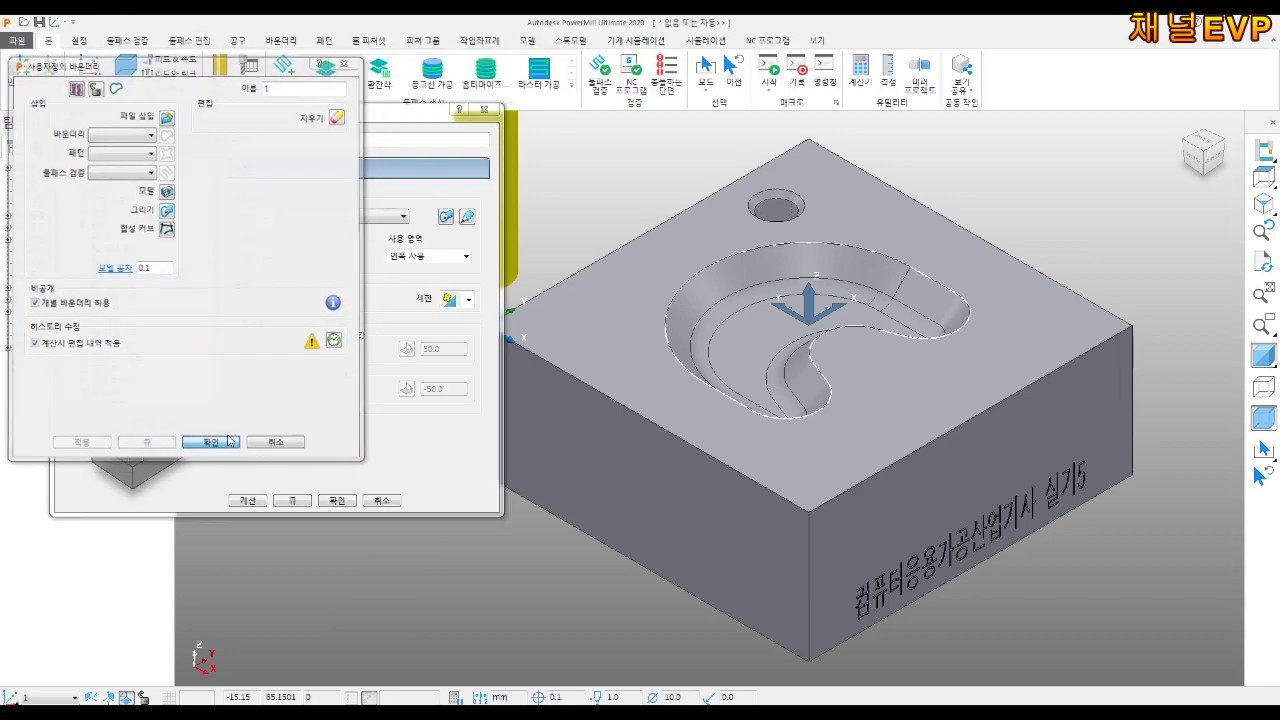
Limit the roughing toolpath to machining inside boundary 1
{"action": "left_click", "coordinate": [469, 300]}
{"action": "left_click", "coordinate": [450, 328]}
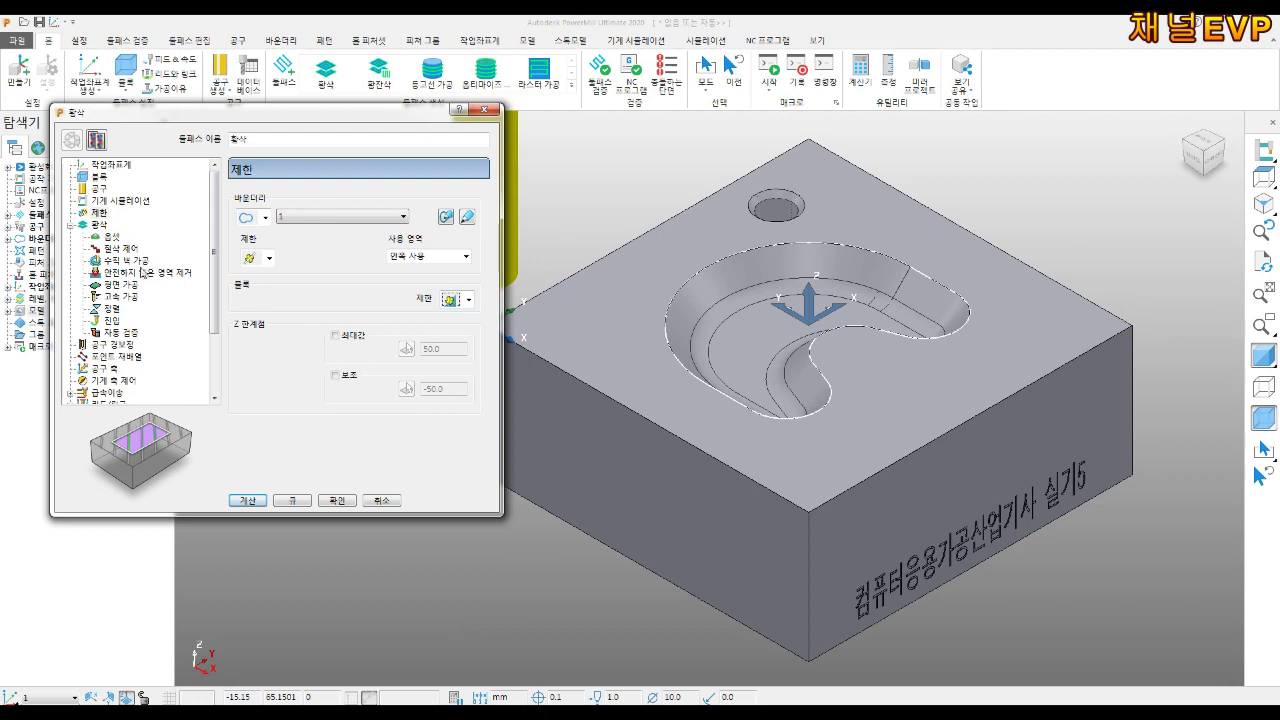
{"action": "left_click", "coordinate": [100, 225]}
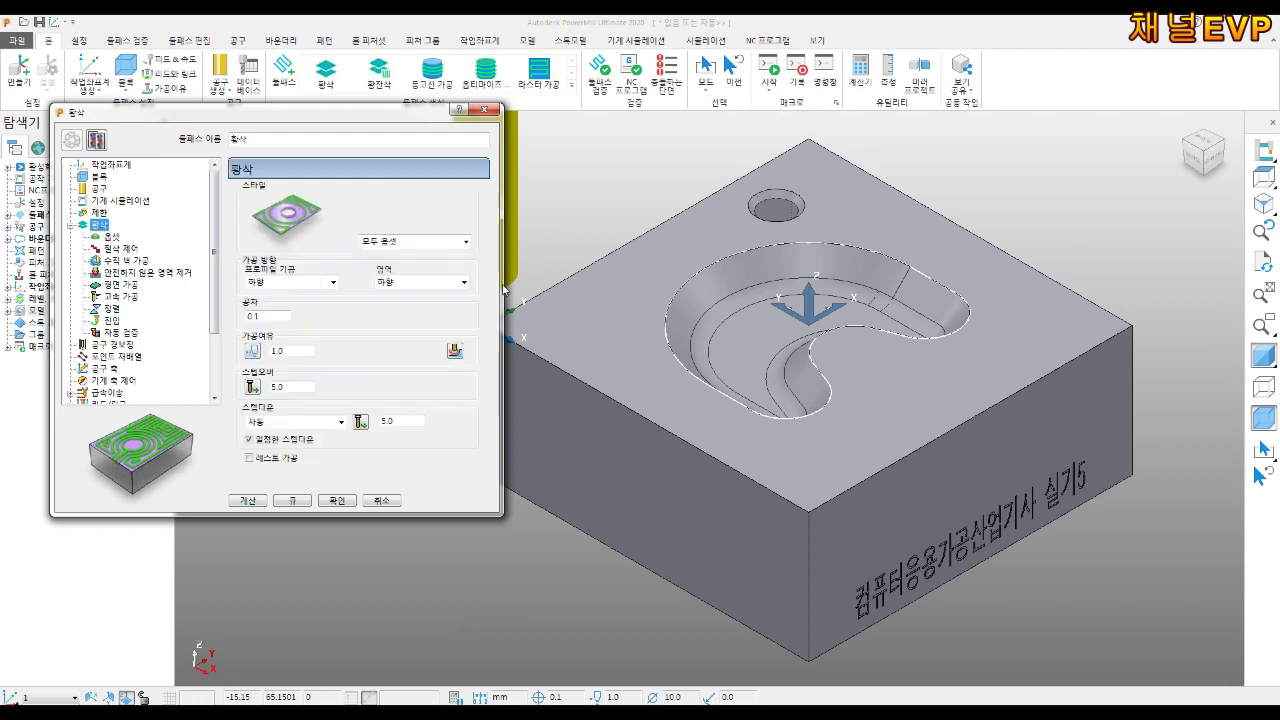
Set the roughing style to raster with 0.2 stock allowance and 3.0 stepover
{"action": "left_click", "coordinate": [430, 241]}
{"action": "left_click", "coordinate": [400, 264]}
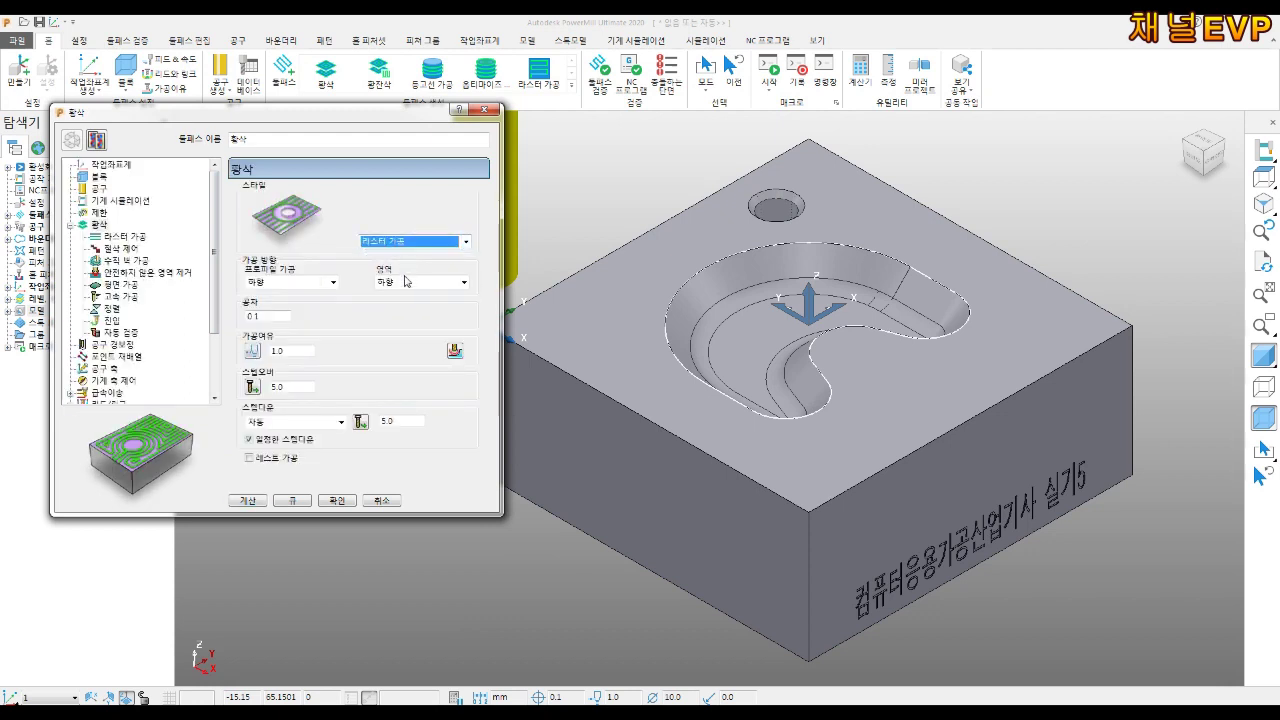
{"action": "double_click", "coordinate": [296, 354]}
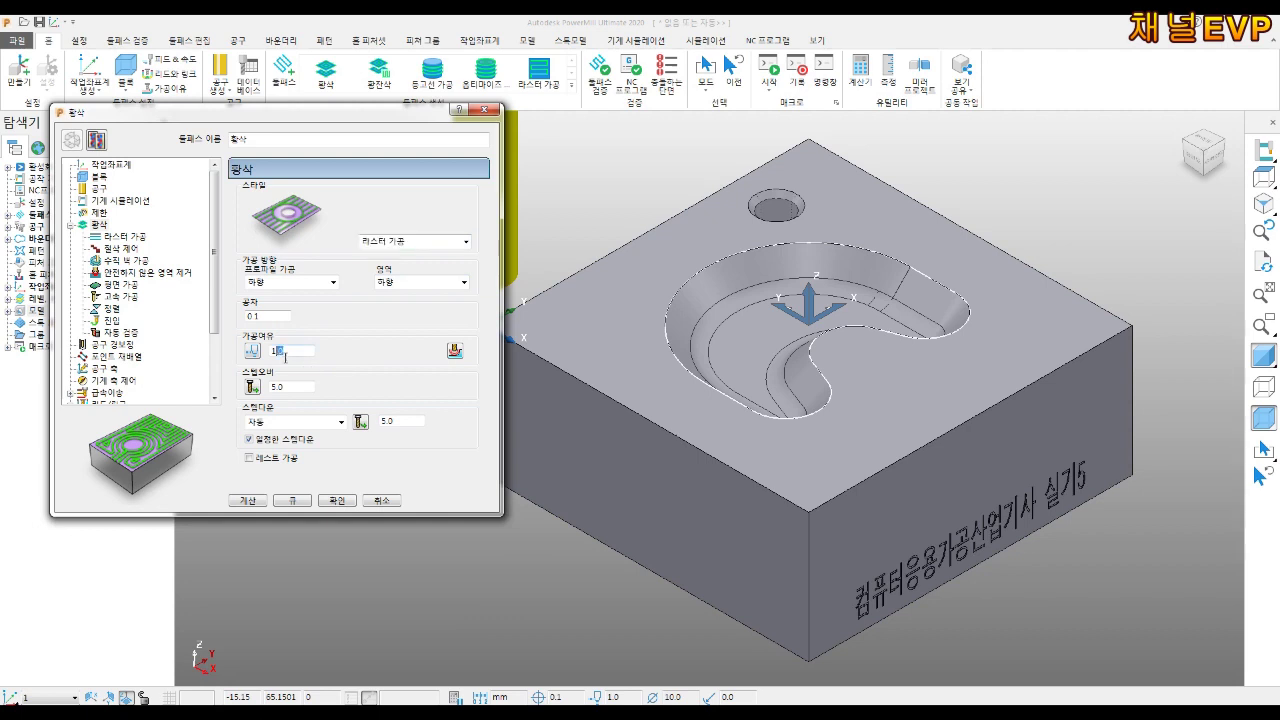
{"action": "type", "text": "0.2"}
{"action": "type", "text": "3"}
{"action": "key", "text": "Tab"}
{"action": "key", "text": "Tab"}
{"action": "key", "text": "Tab"}
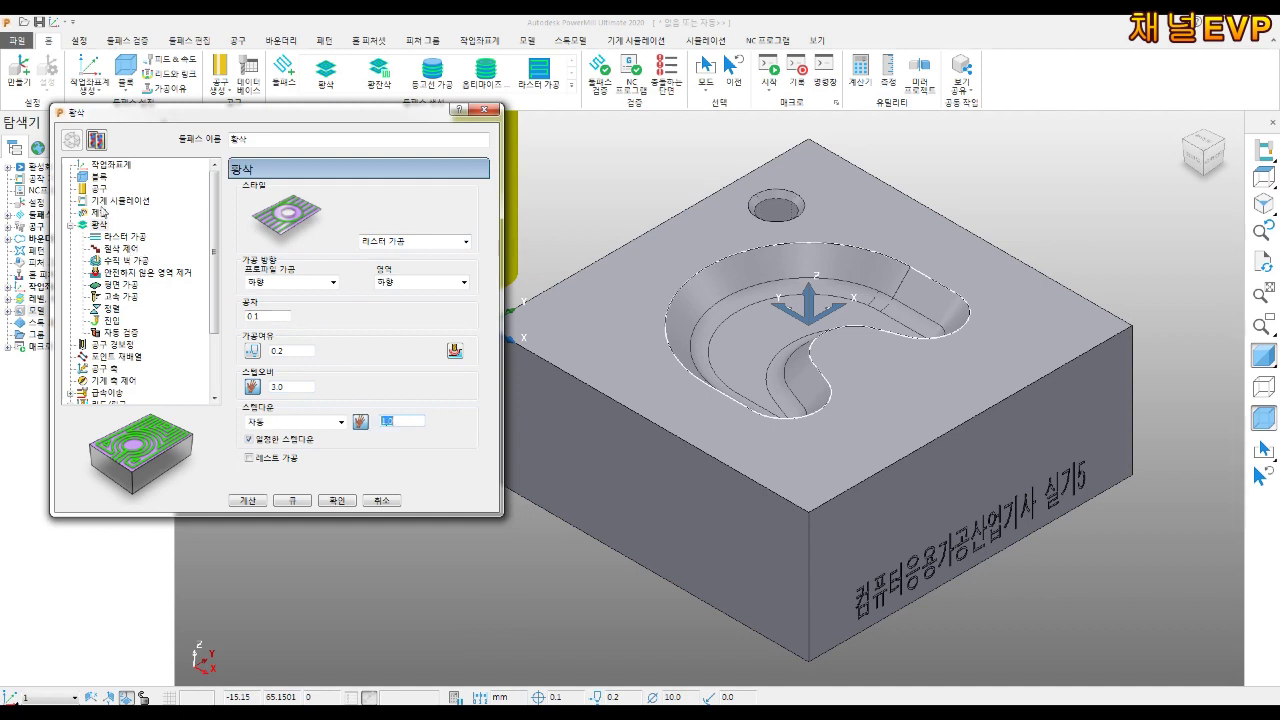
Look through the raster, unsafe-area, ordering, rapid-move and lead-in settings pages
{"action": "left_click", "coordinate": [104, 236]}
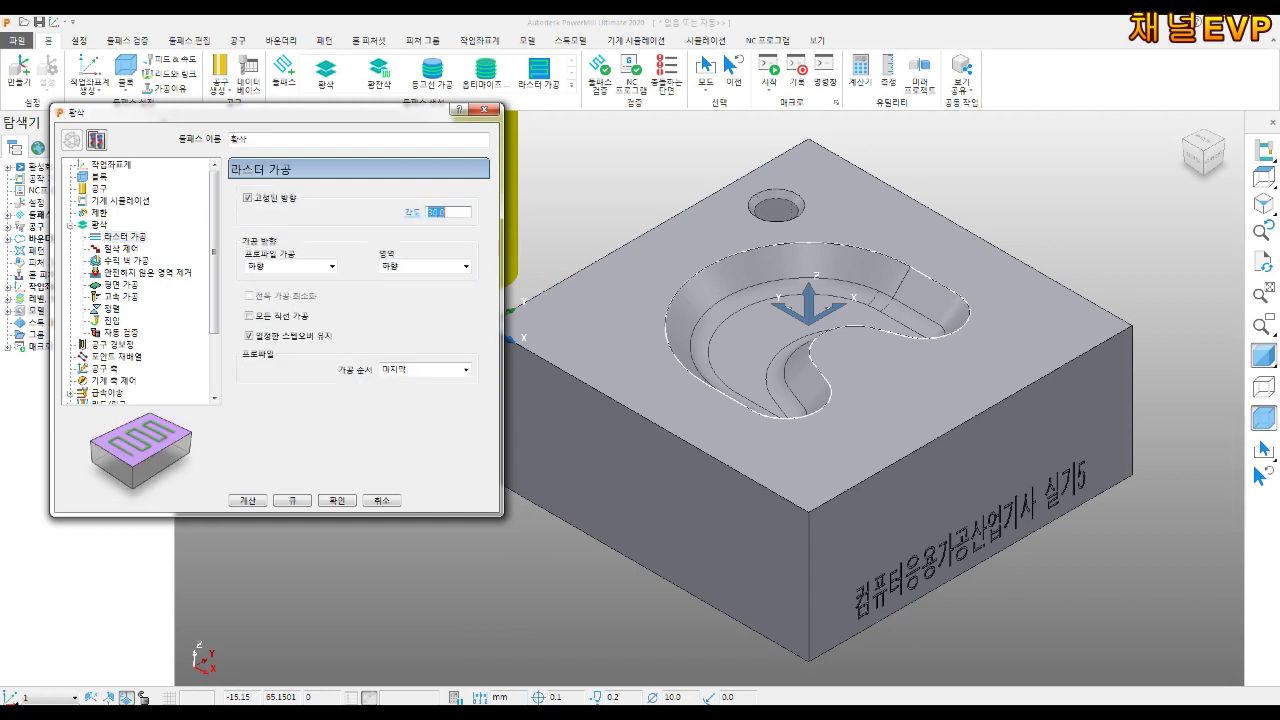
{"action": "left_click", "coordinate": [140, 273]}
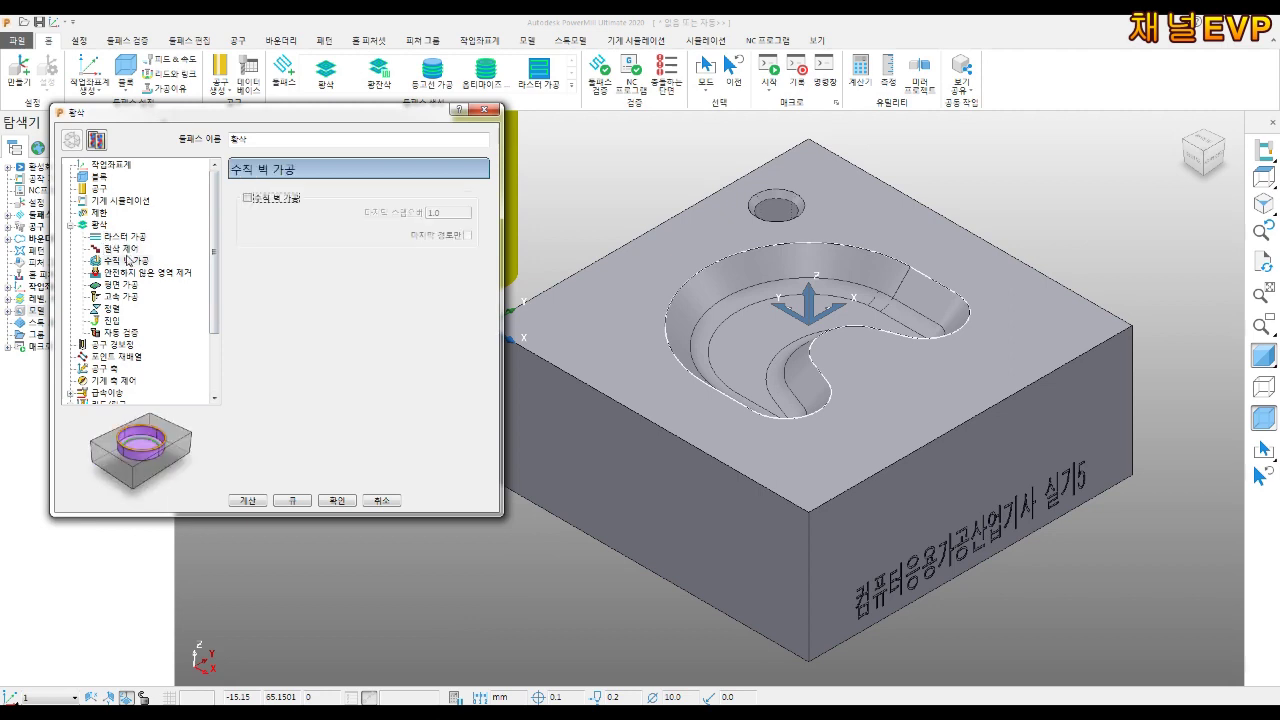
{"action": "left_click", "coordinate": [126, 309]}
{"action": "scroll", "coordinate": [126, 309], "scroll_direction": "down", "scroll_amount": 1}
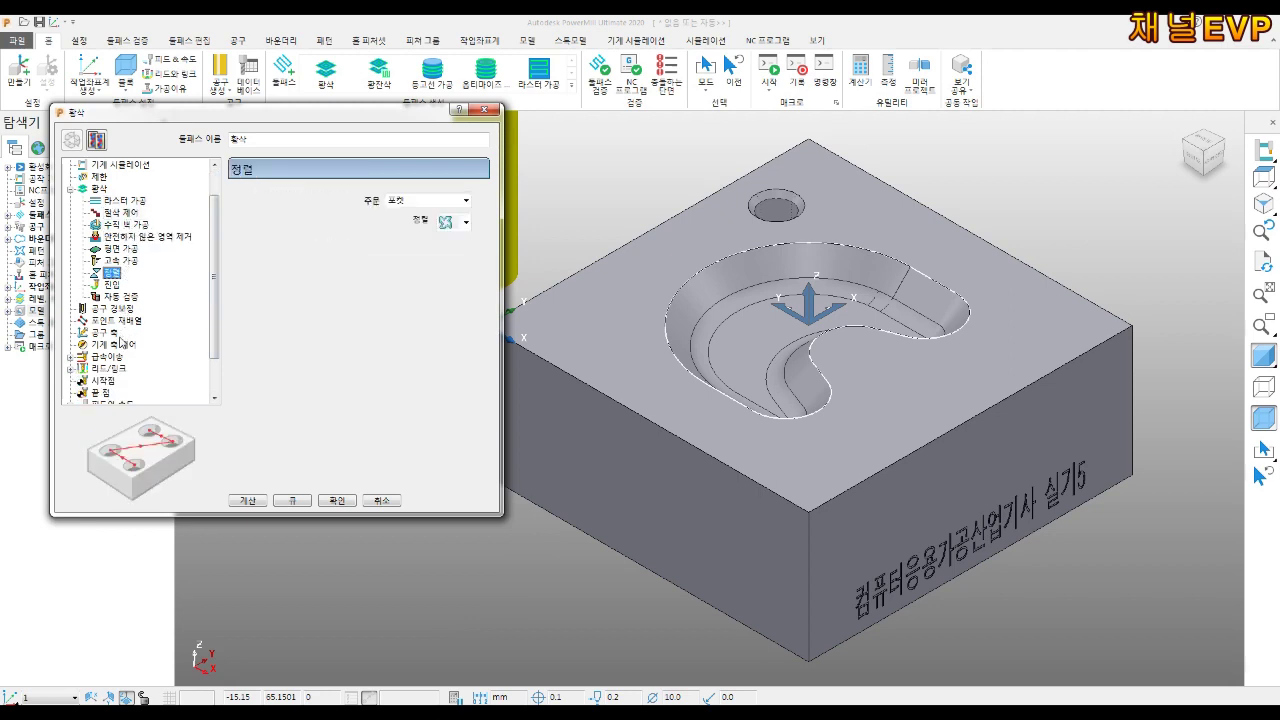
{"action": "left_click", "coordinate": [118, 357]}
{"action": "scroll", "coordinate": [118, 360], "scroll_direction": "down", "scroll_amount": 2}
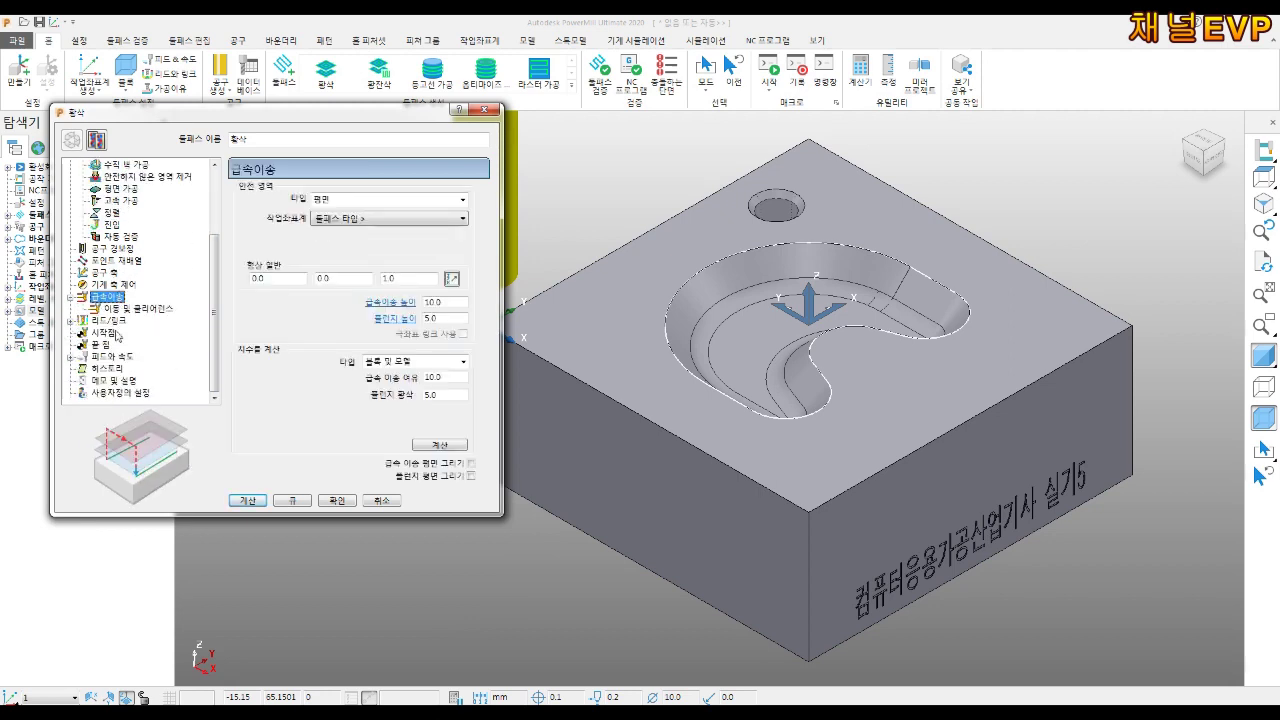
{"action": "left_click", "coordinate": [110, 321]}
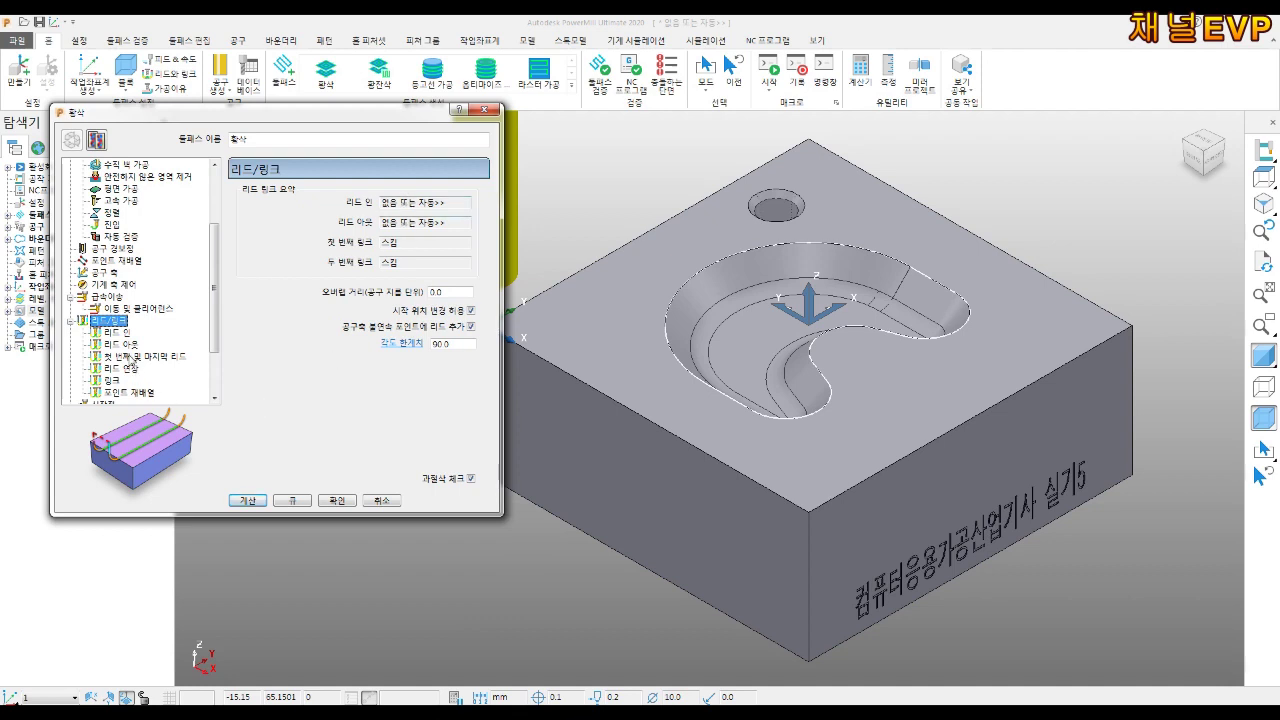
{"action": "left_click", "coordinate": [118, 333]}
Make the first lead-in move a ramp and accept its ramp options
{"action": "left_click", "coordinate": [372, 202]}
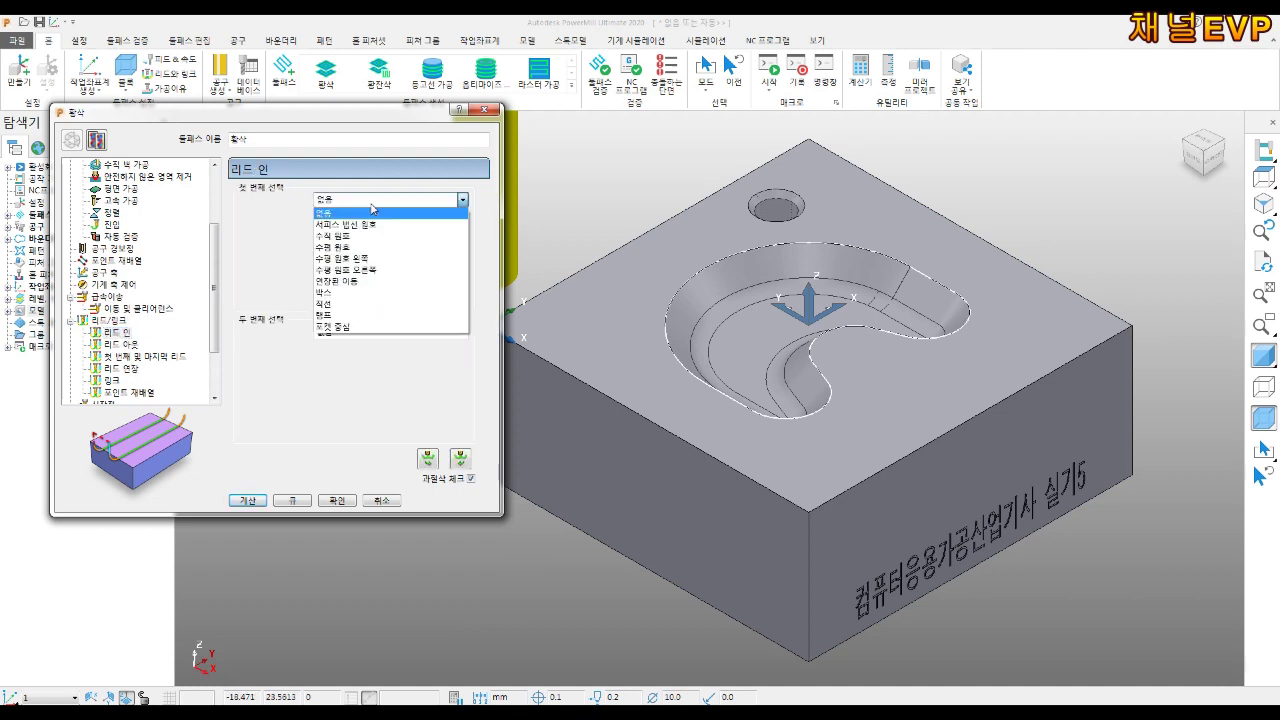
{"action": "left_click", "coordinate": [331, 316]}
{"action": "left_click", "coordinate": [451, 221]}
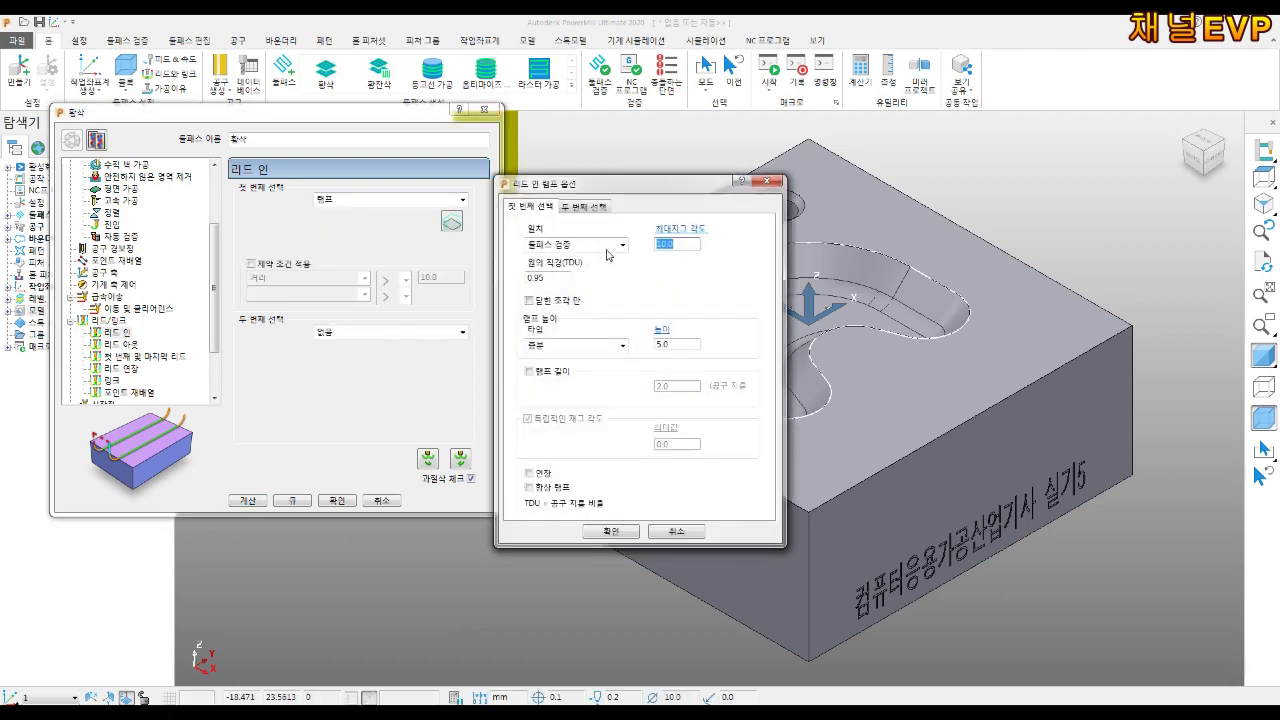
{"action": "left_click", "coordinate": [693, 243]}
{"action": "left_click", "coordinate": [605, 531]}
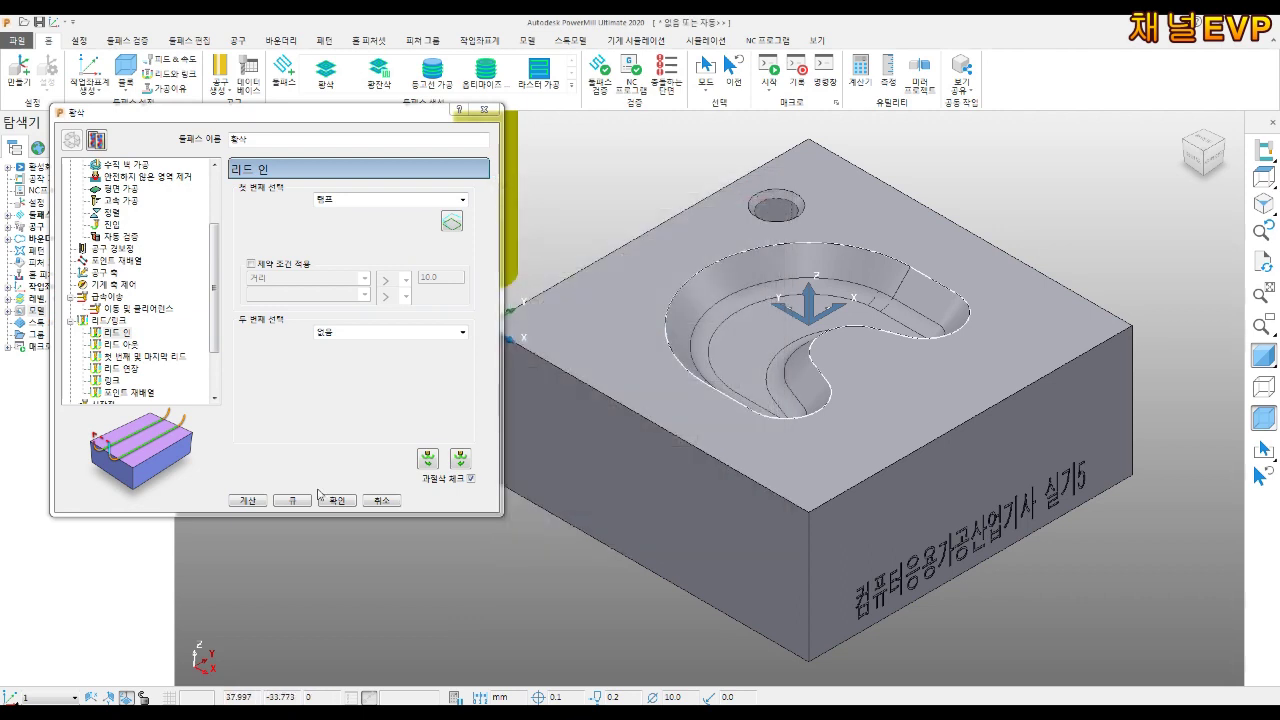
{"action": "scroll", "coordinate": [140, 328], "scroll_direction": "down", "scroll_amount": 2}
{"action": "left_click", "coordinate": [119, 357]}
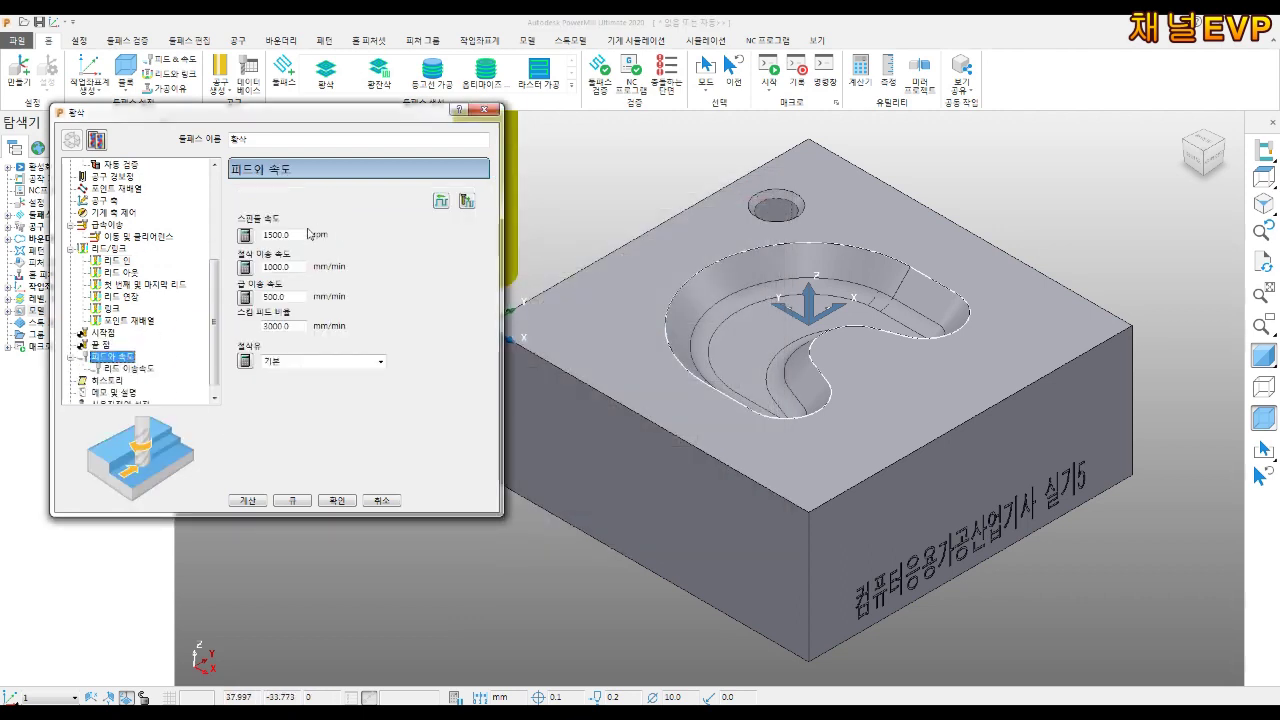
Enter 3000 rpm spindle speed, 800 mm/min cutting feed and 80 mm/min plunge feed
{"action": "left_click_drag", "start_coordinate": [309, 233], "coordinate": [273, 234]}
{"action": "key", "text": "BackSpace"}
{"action": "key", "text": "BackSpace"}
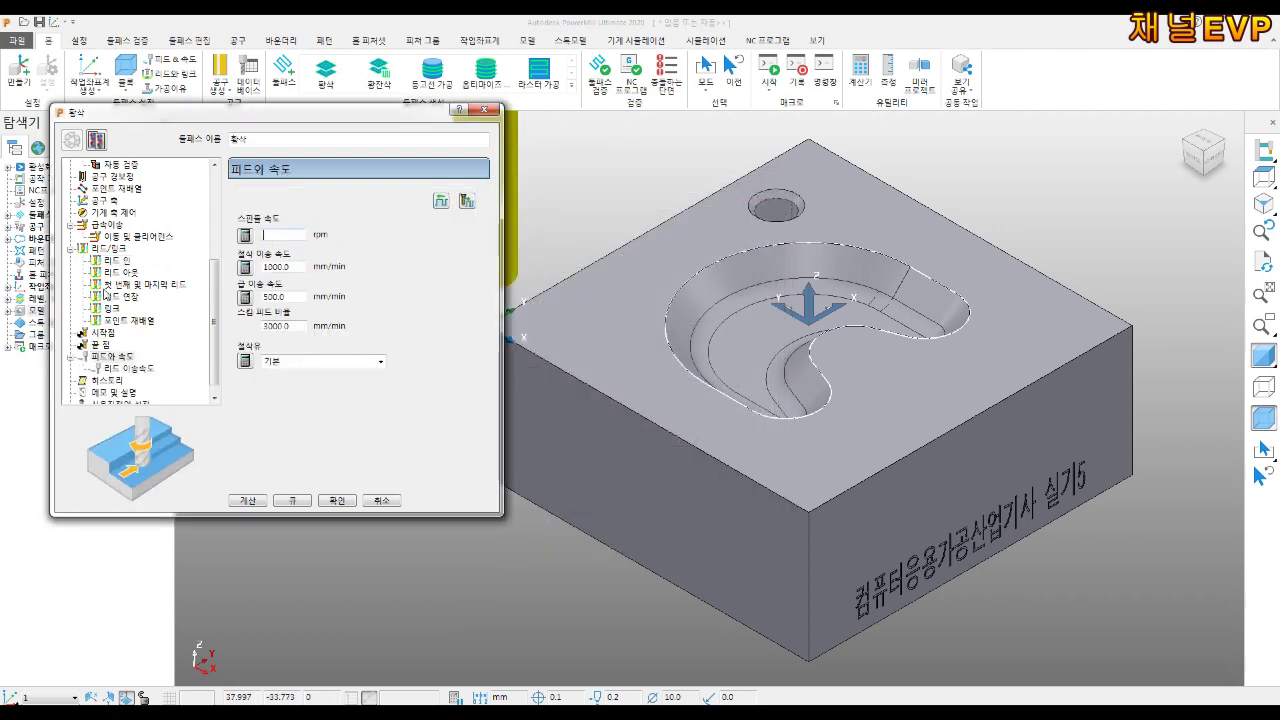
{"action": "type", "text": "6"}
{"action": "key", "text": "BackSpace"}
{"action": "key", "text": "Tab"}
{"action": "key", "text": "Tab"}
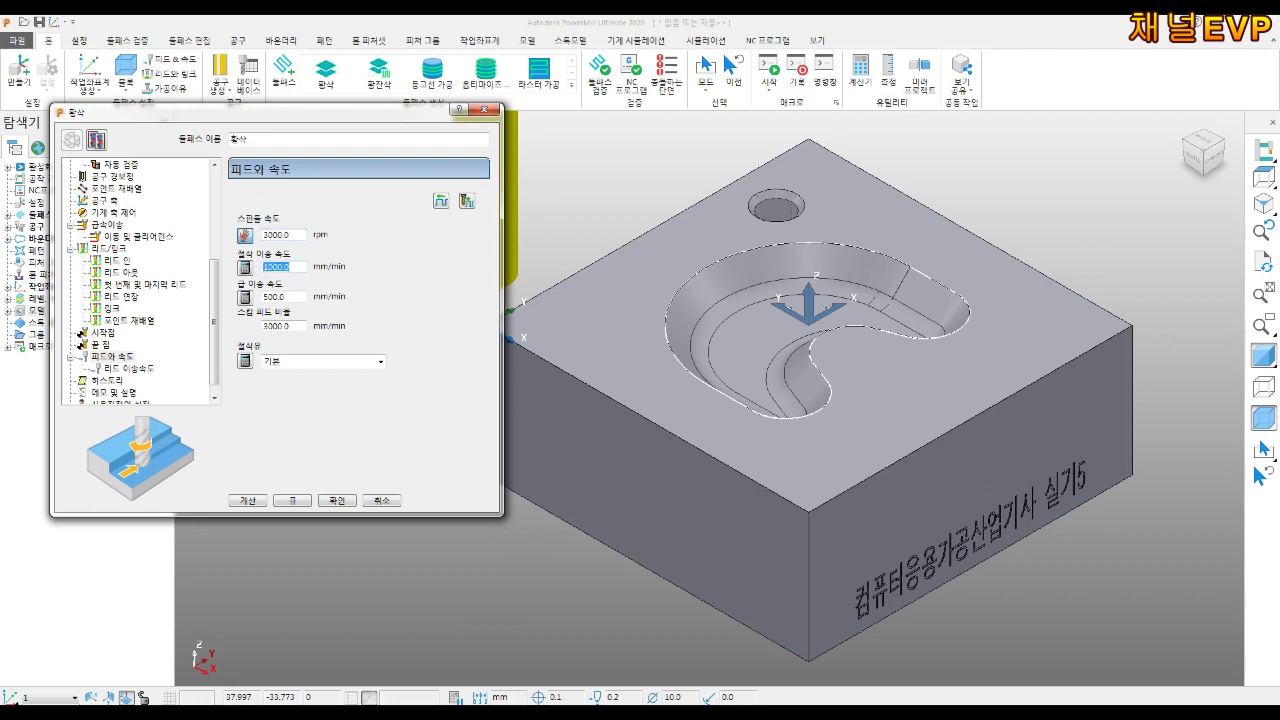
{"action": "type", "text": "800"}
{"action": "key", "text": "Tab"}
{"action": "type", "text": "80"}
{"action": "key", "text": "Tab"}
{"action": "key", "text": "Tab"}
Calculate the 황삭 raster roughing toolpath
{"action": "left_click", "coordinate": [245, 501]}
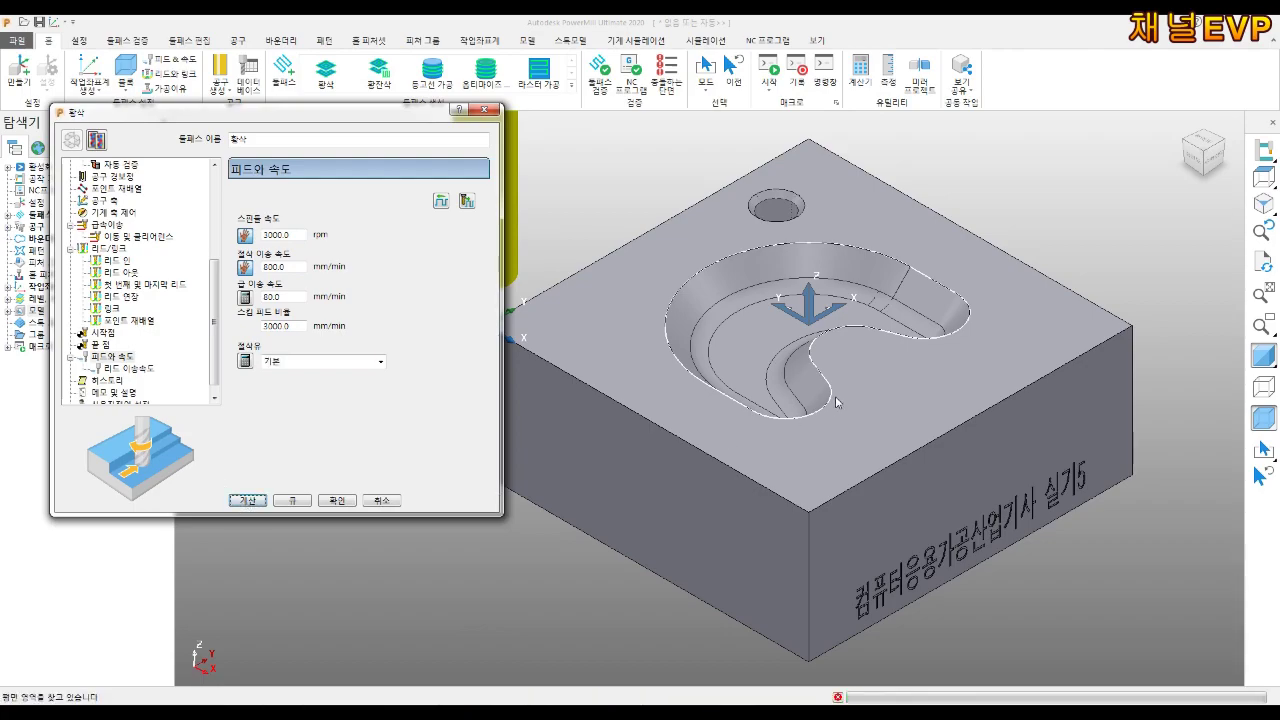
{"action": "scroll", "coordinate": [804, 360], "scroll_direction": "up", "scroll_amount": 3}
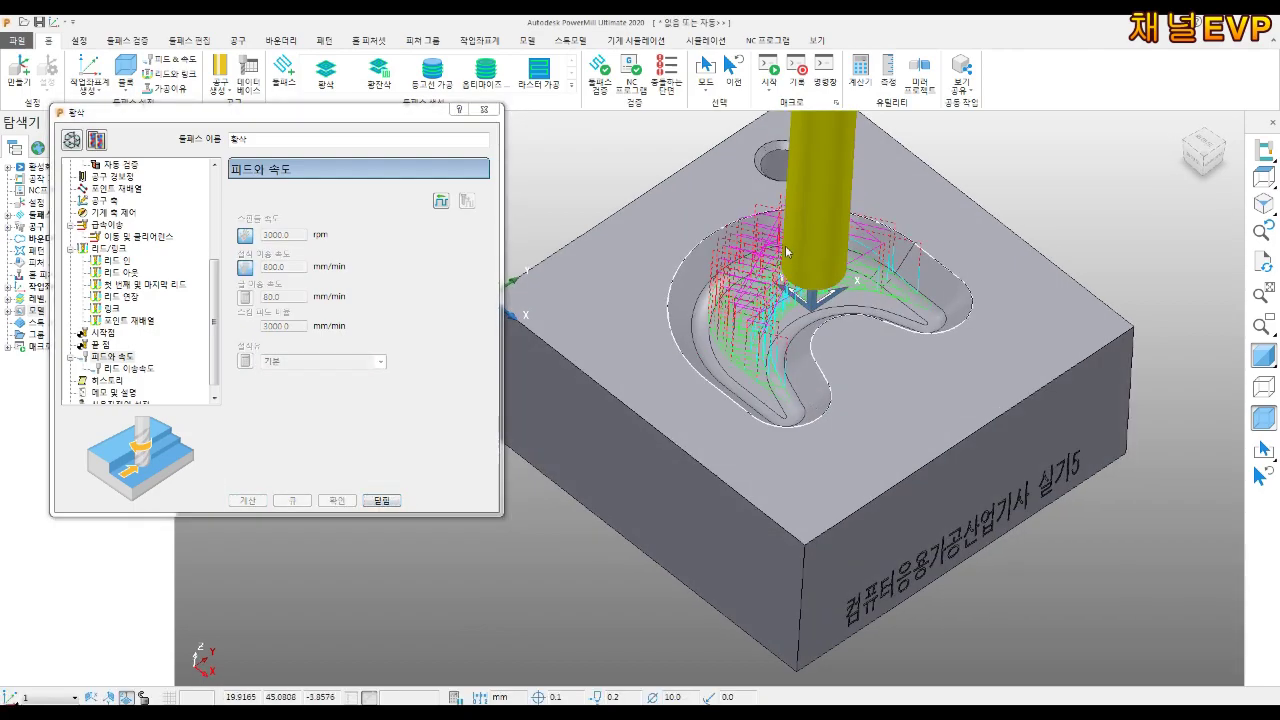
{"action": "scroll", "coordinate": [817, 306], "scroll_direction": "up", "scroll_amount": 3}
{"action": "scroll", "coordinate": [830, 292], "scroll_direction": "up", "scroll_amount": 3}
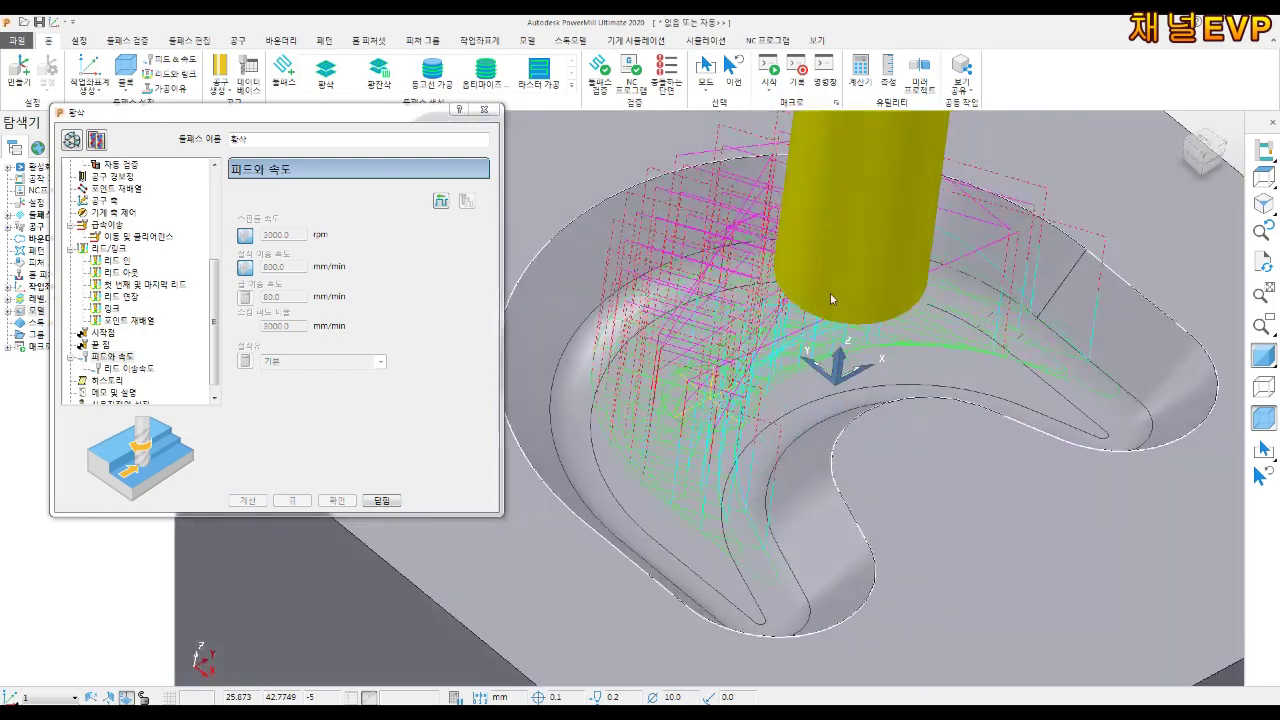
{"action": "scroll", "coordinate": [774, 316], "scroll_direction": "up", "scroll_amount": 2}
{"action": "scroll", "coordinate": [772, 290], "scroll_direction": "down", "scroll_amount": 1}
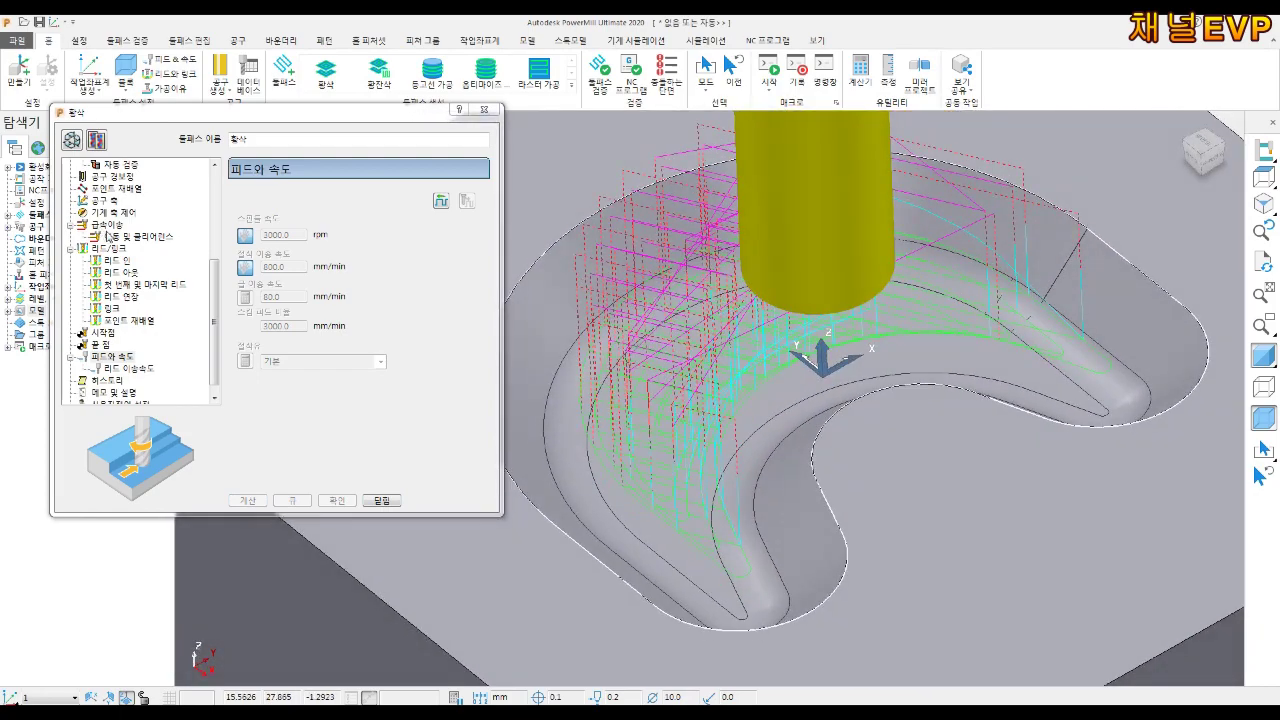
Review the roughing settings pages, then accept the toolpath and inspect it in the pocket
{"action": "left_click", "coordinate": [71, 141]}
{"action": "left_click", "coordinate": [117, 226]}
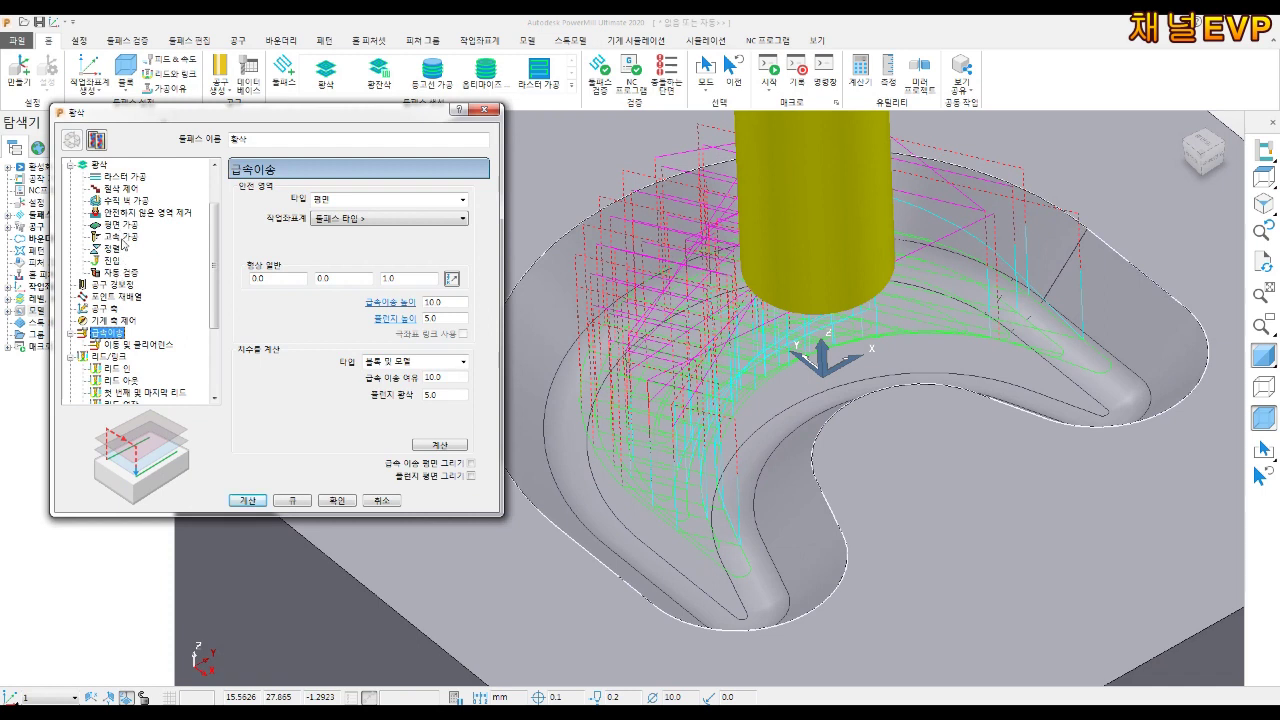
{"action": "left_click", "coordinate": [125, 178]}
{"action": "scroll", "coordinate": [123, 188], "scroll_direction": "up", "scroll_amount": 1}
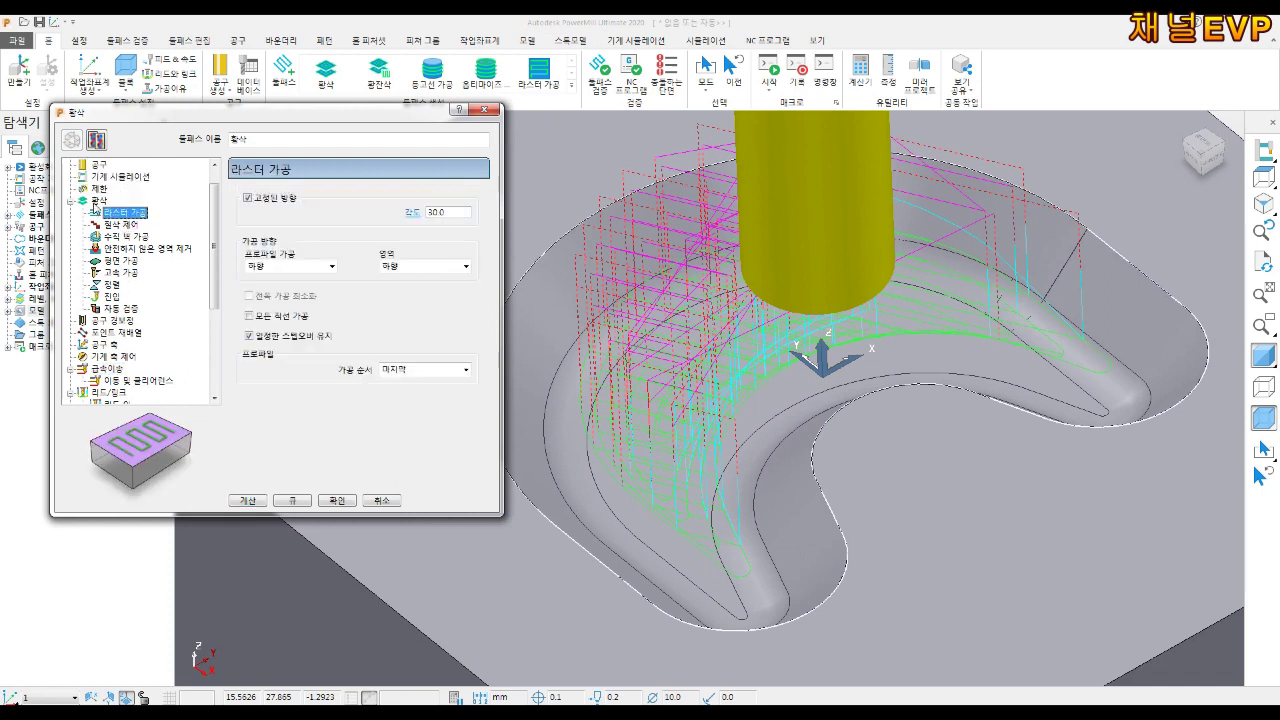
{"action": "left_click", "coordinate": [95, 202]}
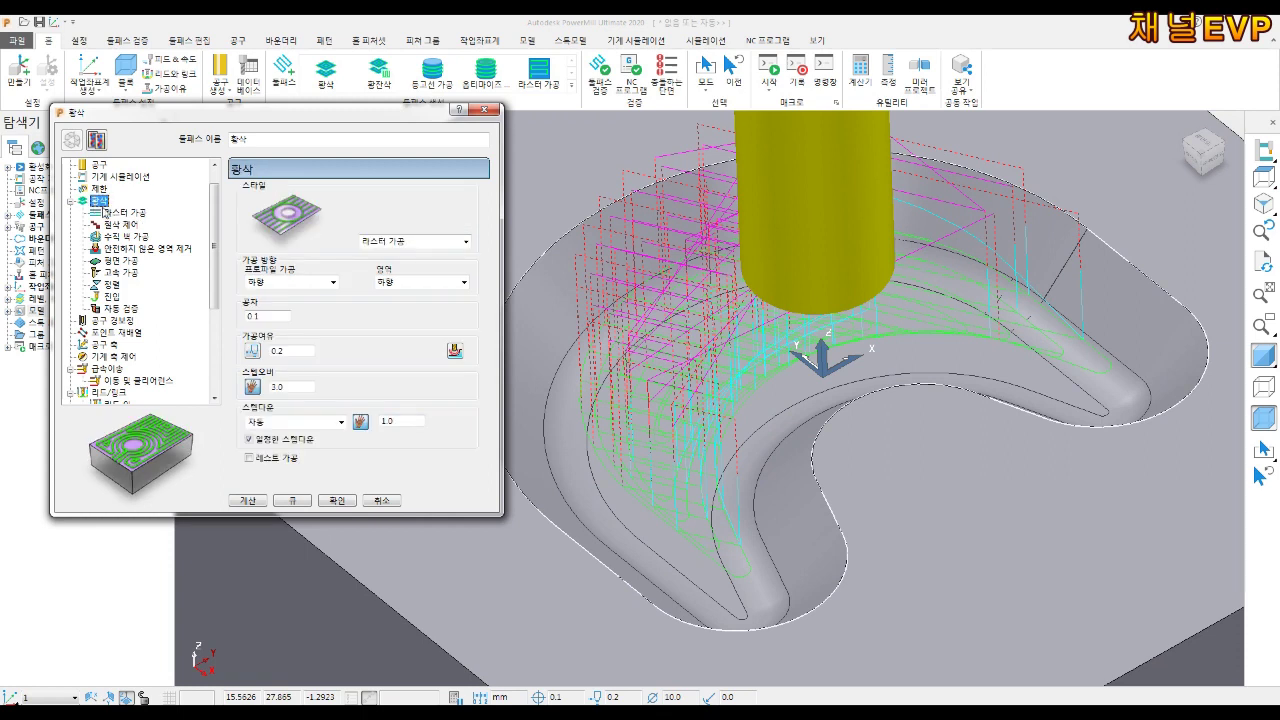
{"action": "left_click", "coordinate": [129, 250]}
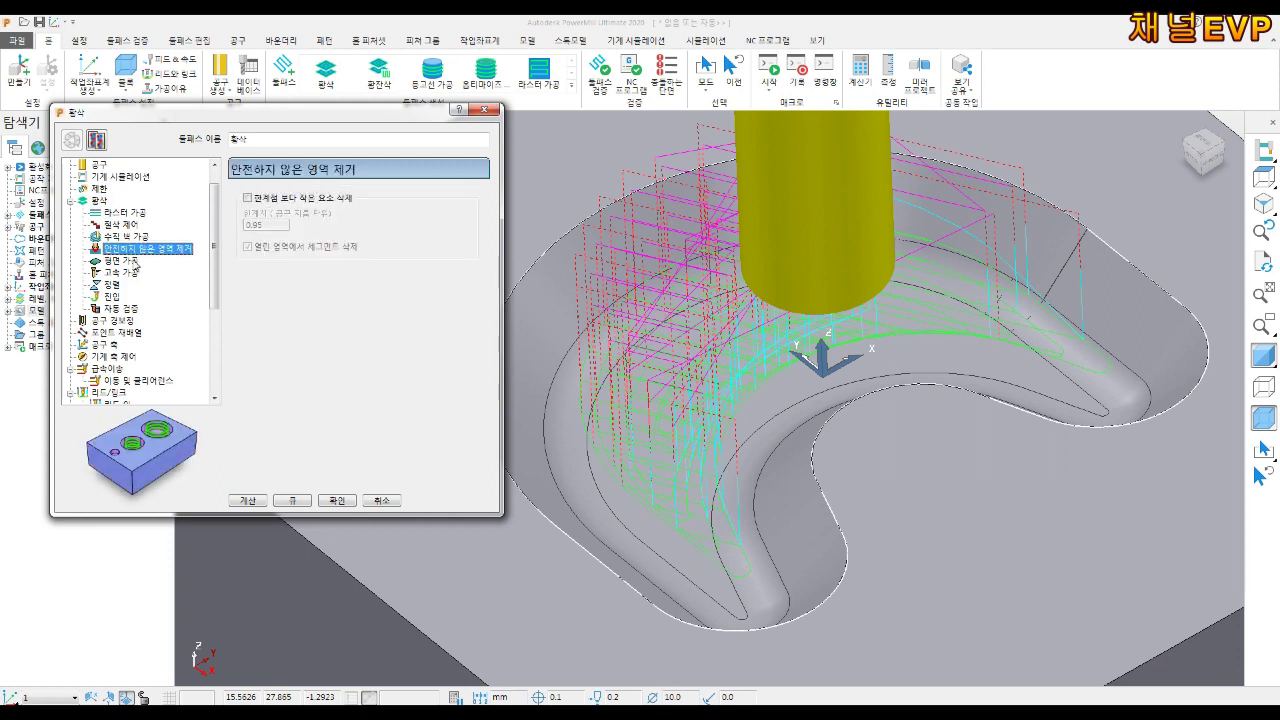
{"action": "left_click", "coordinate": [135, 261]}
{"action": "left_click", "coordinate": [128, 238]}
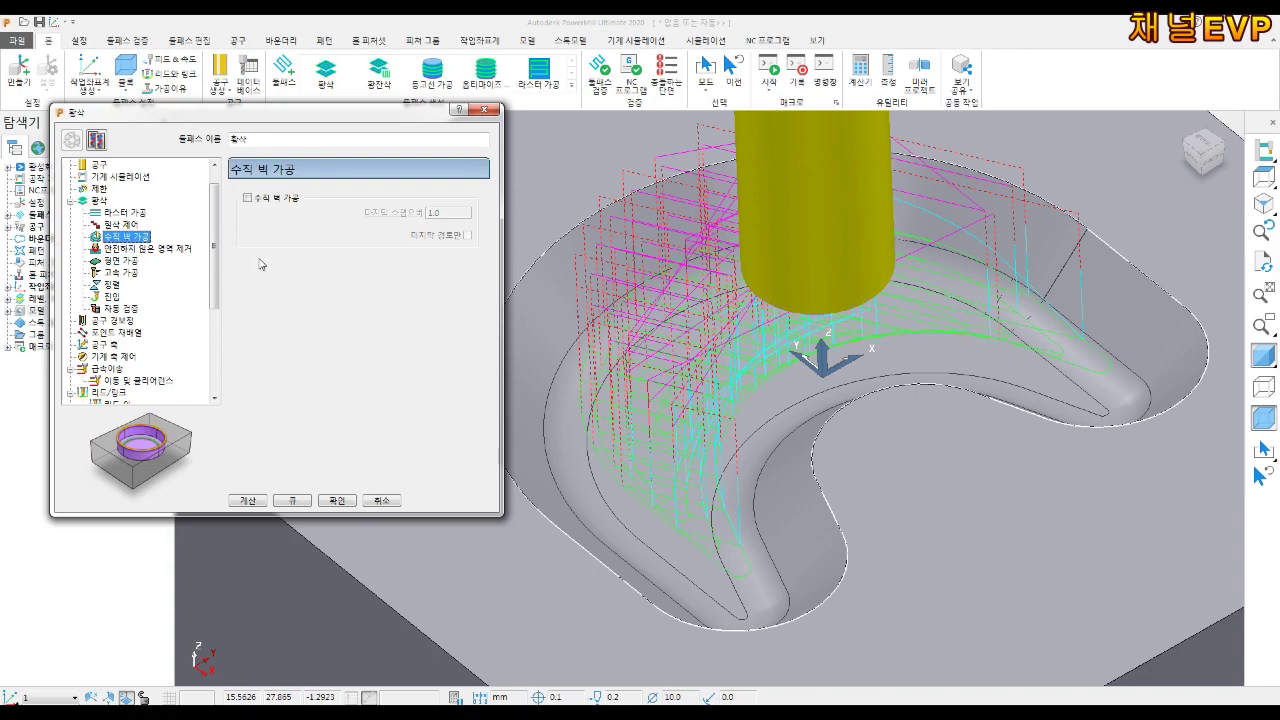
{"action": "left_click", "coordinate": [337, 500]}
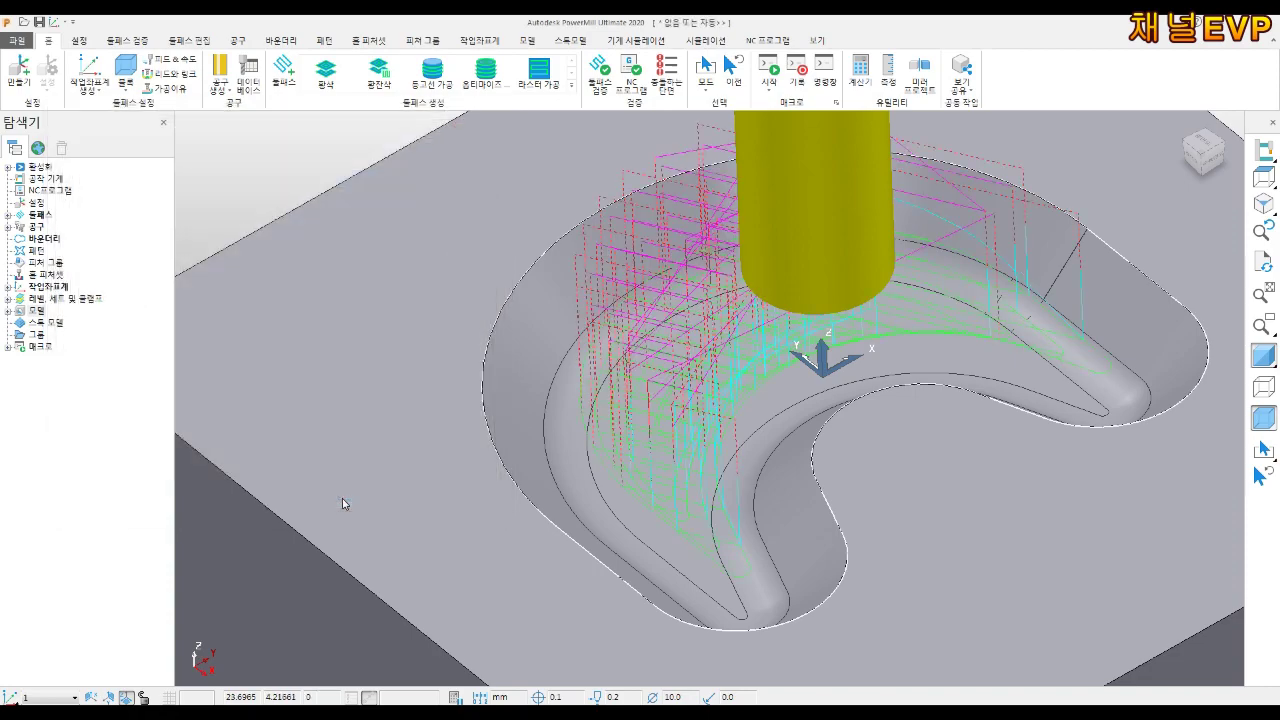
{"action": "mouse_move", "coordinate": [542, 483]}
{"action": "middle_mouse_down"}
{"action": "mouse_move", "coordinate": [773, 459]}
{"action": "mouse_move", "coordinate": [213, 279]}
{"action": "middle_mouse_up"}
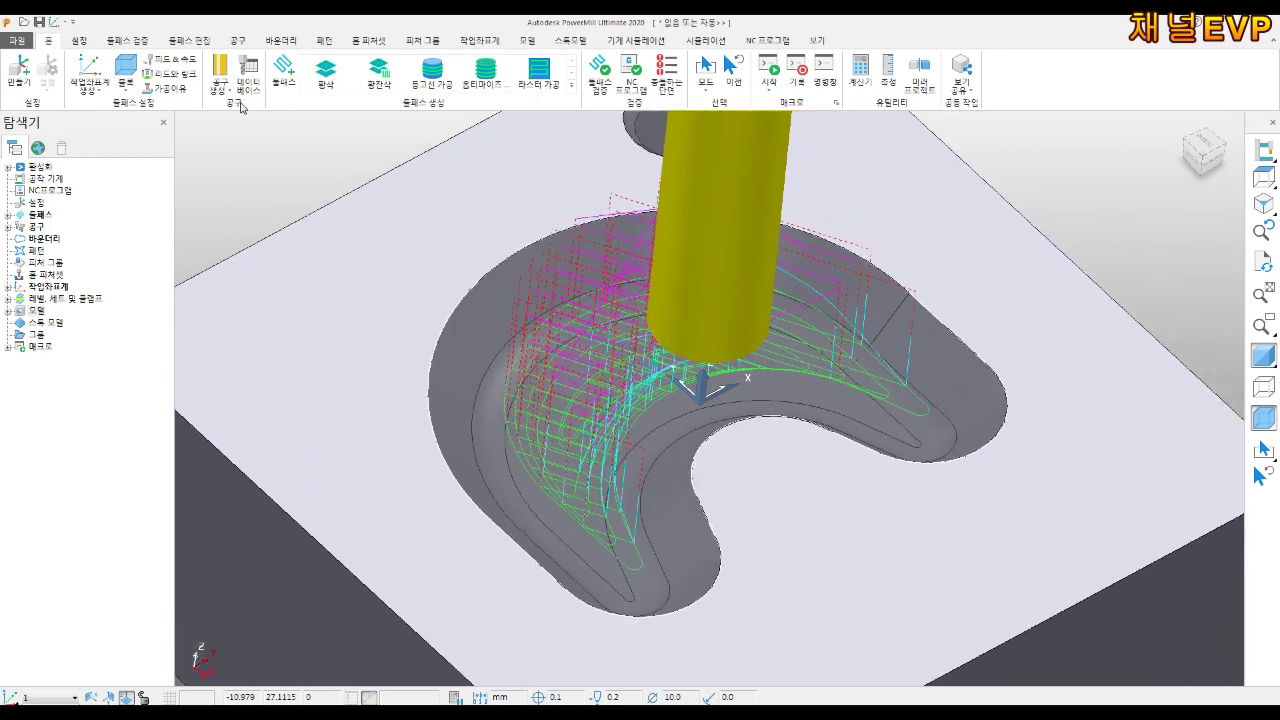
Start the rest-roughing toolpath and switch its tool to 6 mm ball-nose R6, tool number 2
{"action": "left_click", "coordinate": [379, 72]}
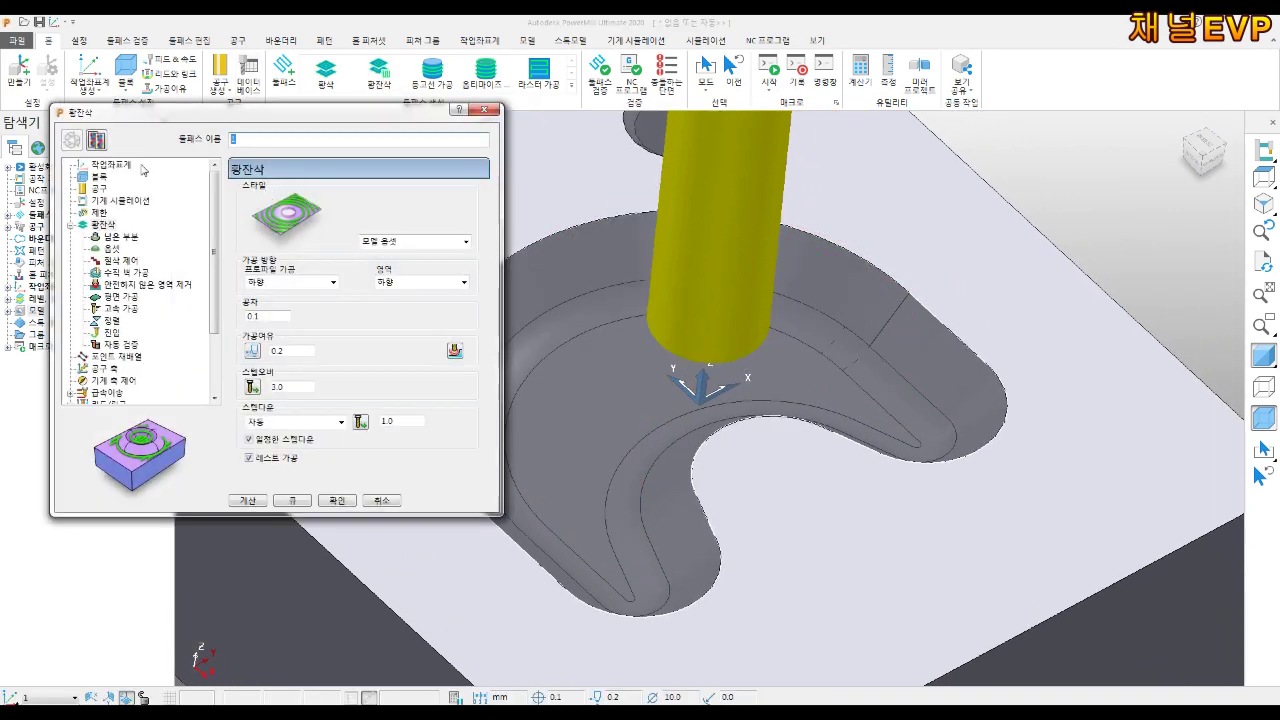
{"action": "type", "text": "GH"}
{"action": "left_click", "coordinate": [98, 176]}
{"action": "left_click", "coordinate": [97, 188]}
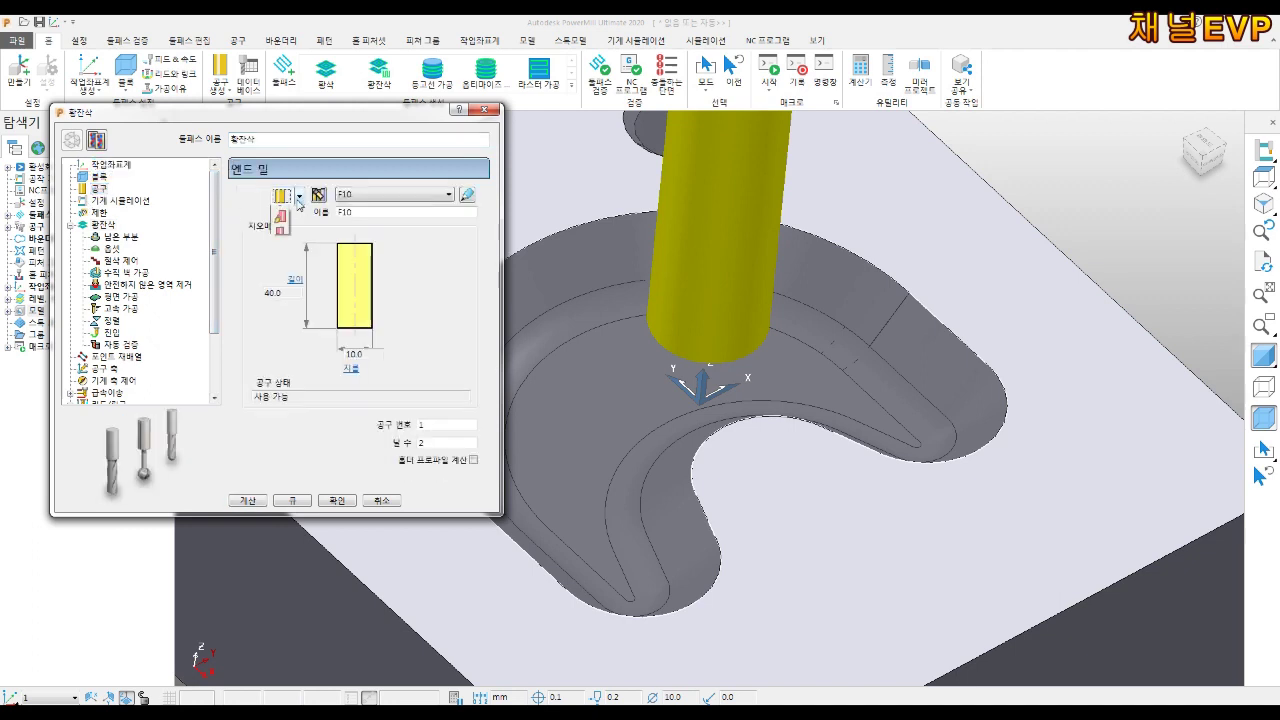
{"action": "left_click", "coordinate": [298, 196]}
{"action": "left_click", "coordinate": [281, 237]}
{"action": "double_click", "coordinate": [357, 212]}
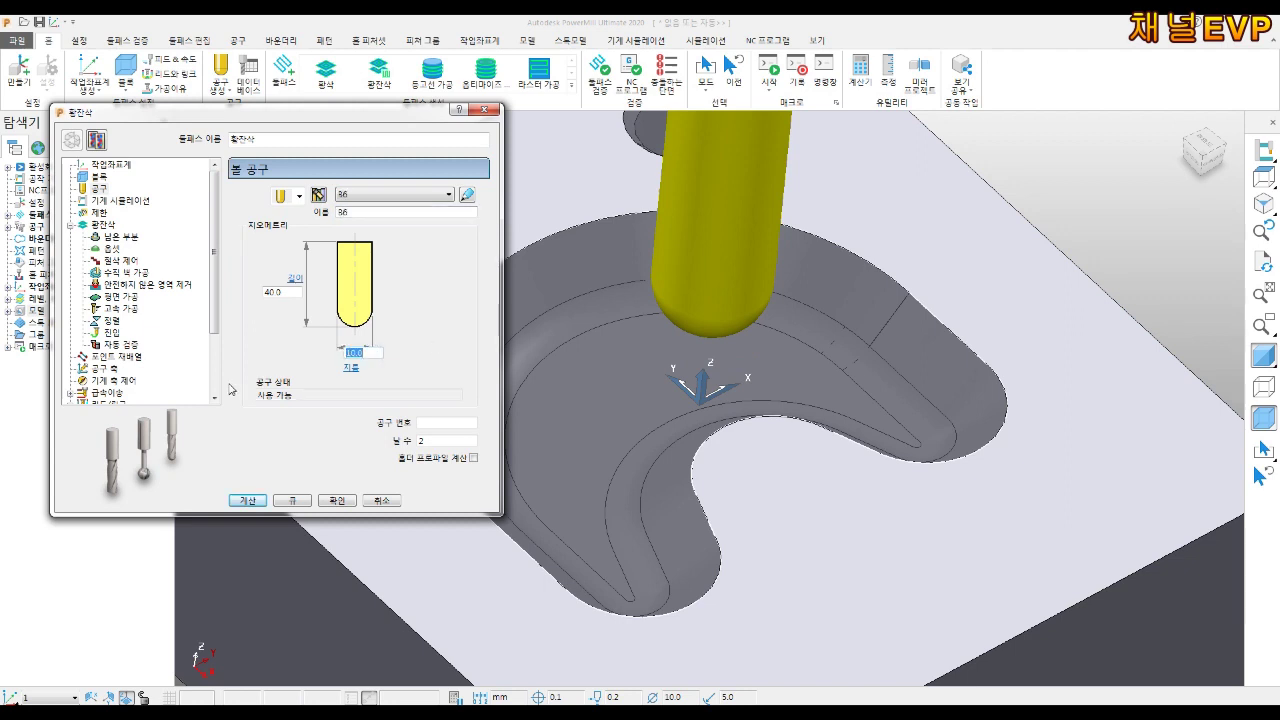
{"action": "type", "text": "6"}
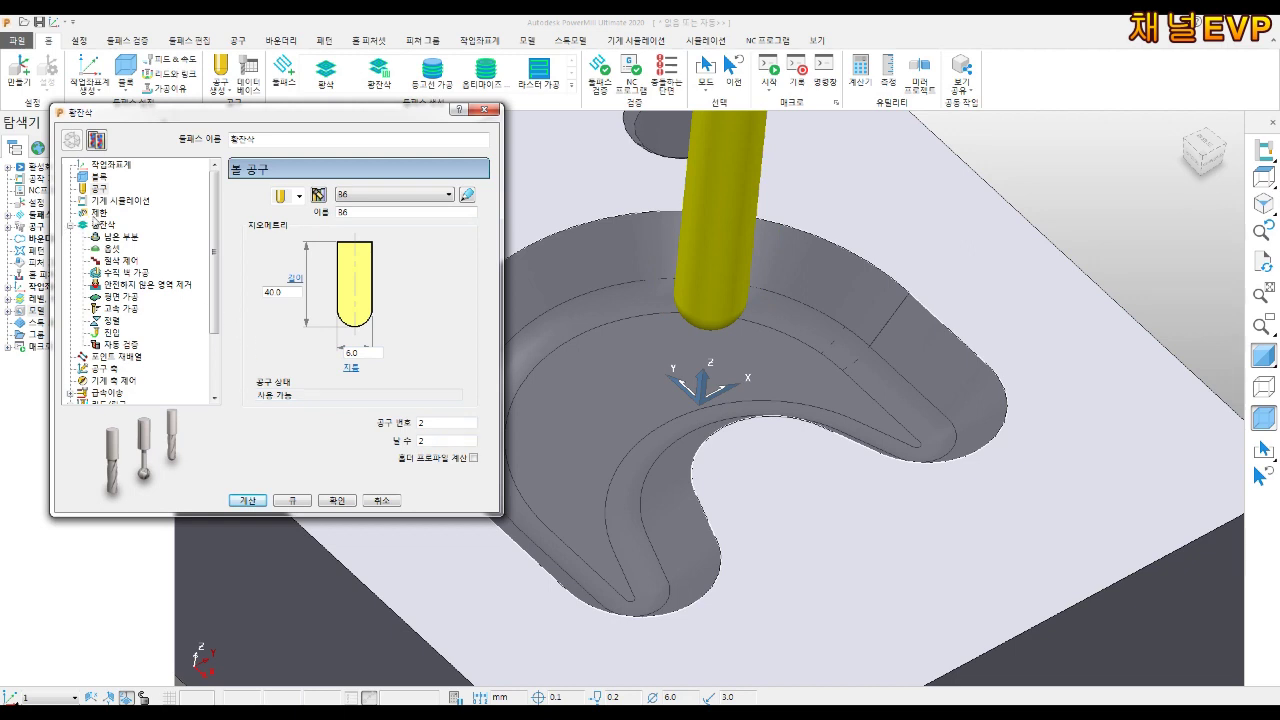
{"action": "left_click", "coordinate": [97, 213]}
{"action": "left_click", "coordinate": [110, 225]}
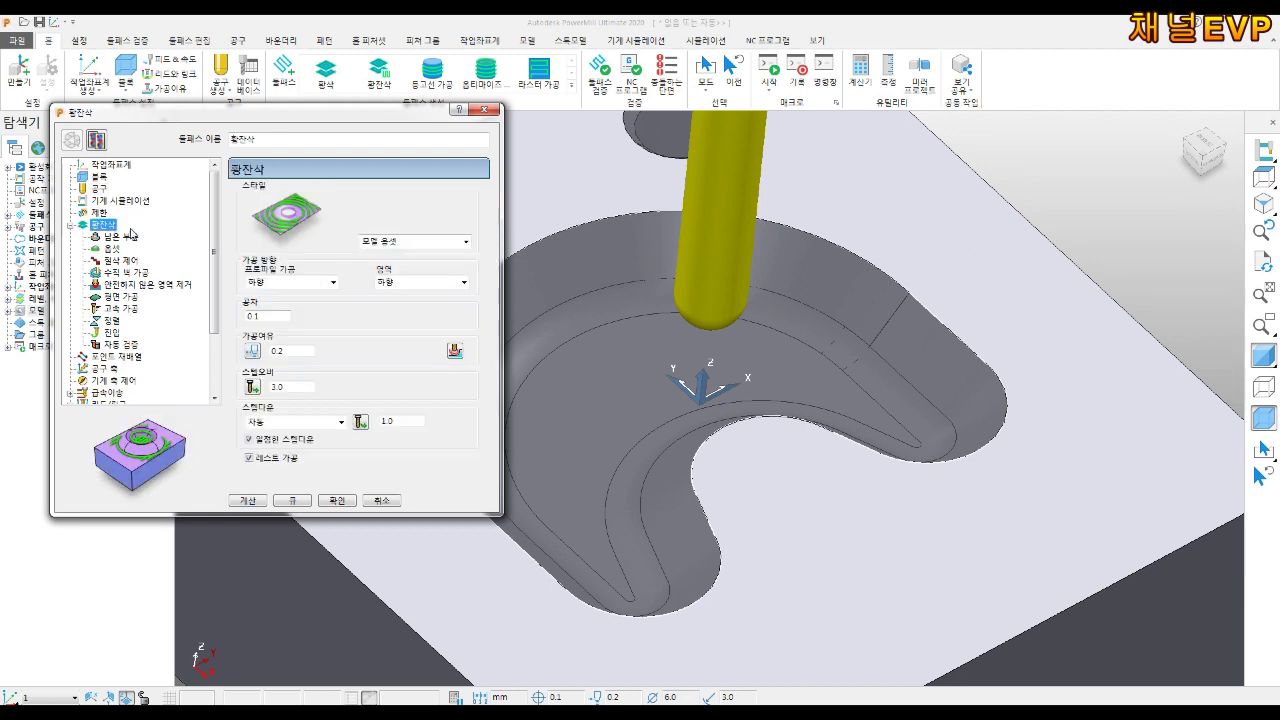
Set raster style, 1.0 stepover and 0.5 stepdown, with rest machining based on 황삭
{"action": "left_click", "coordinate": [410, 242]}
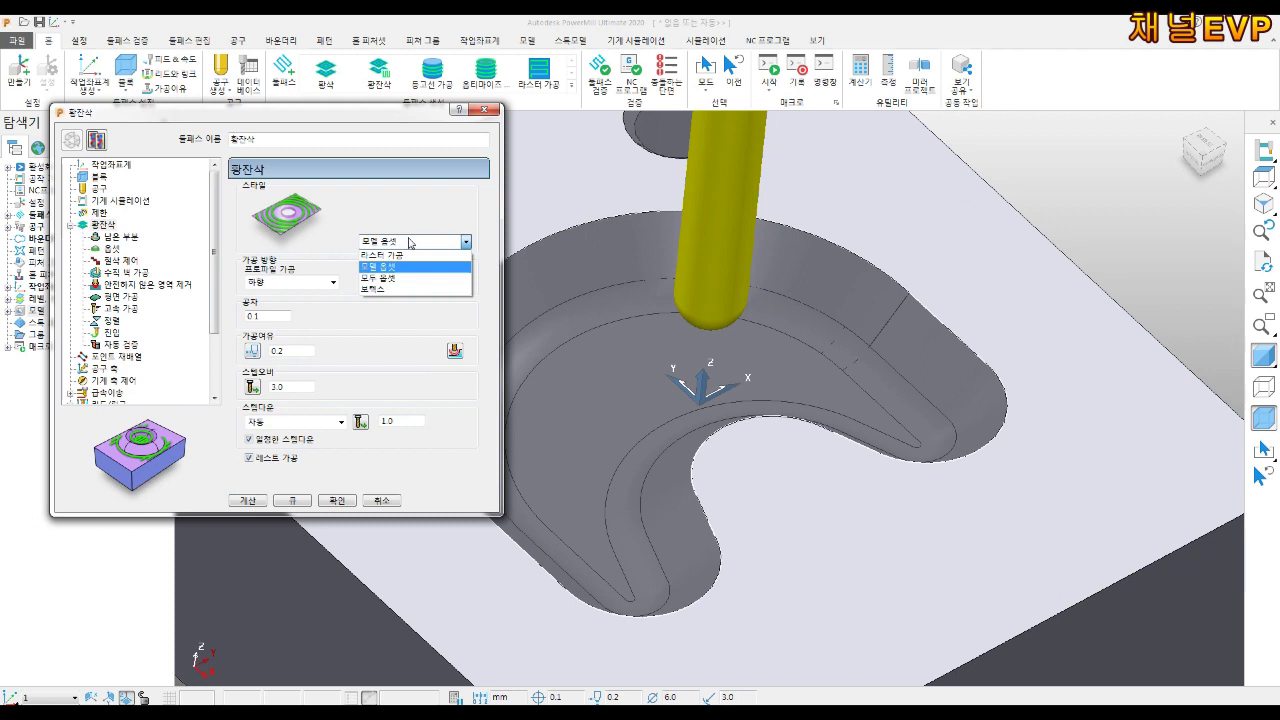
{"action": "left_click", "coordinate": [398, 257]}
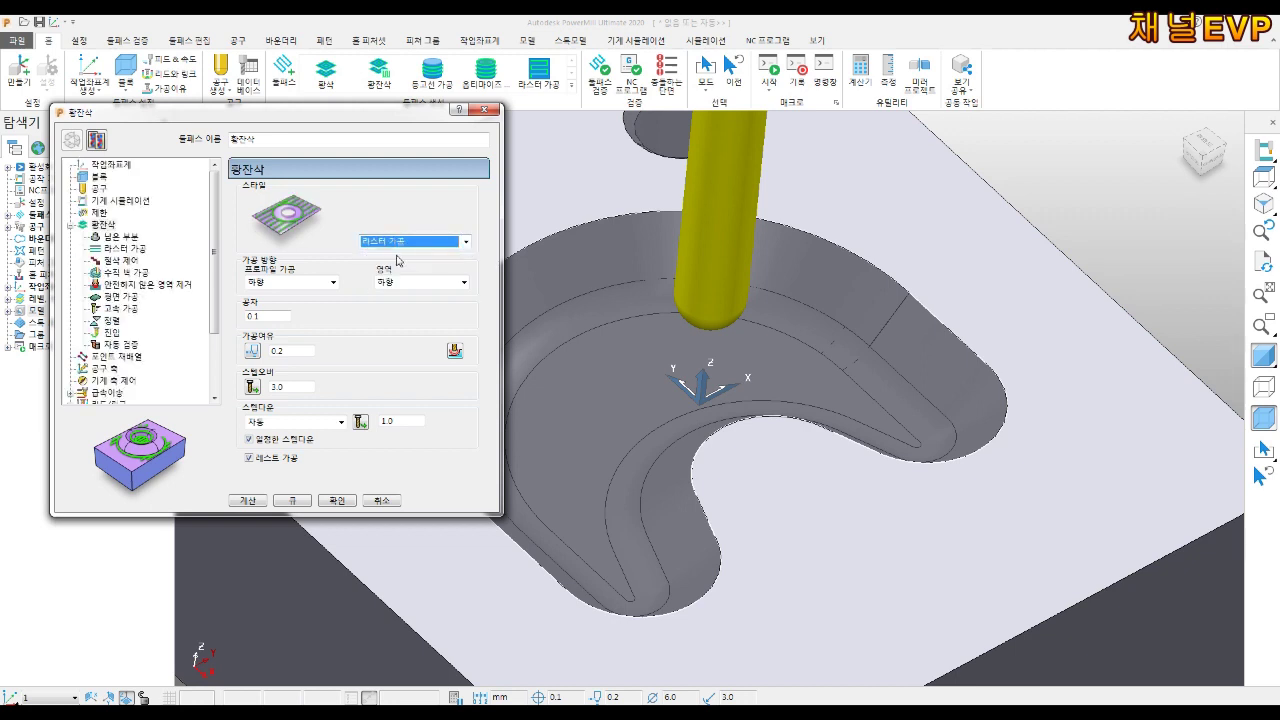
{"action": "double_click", "coordinate": [290, 387]}
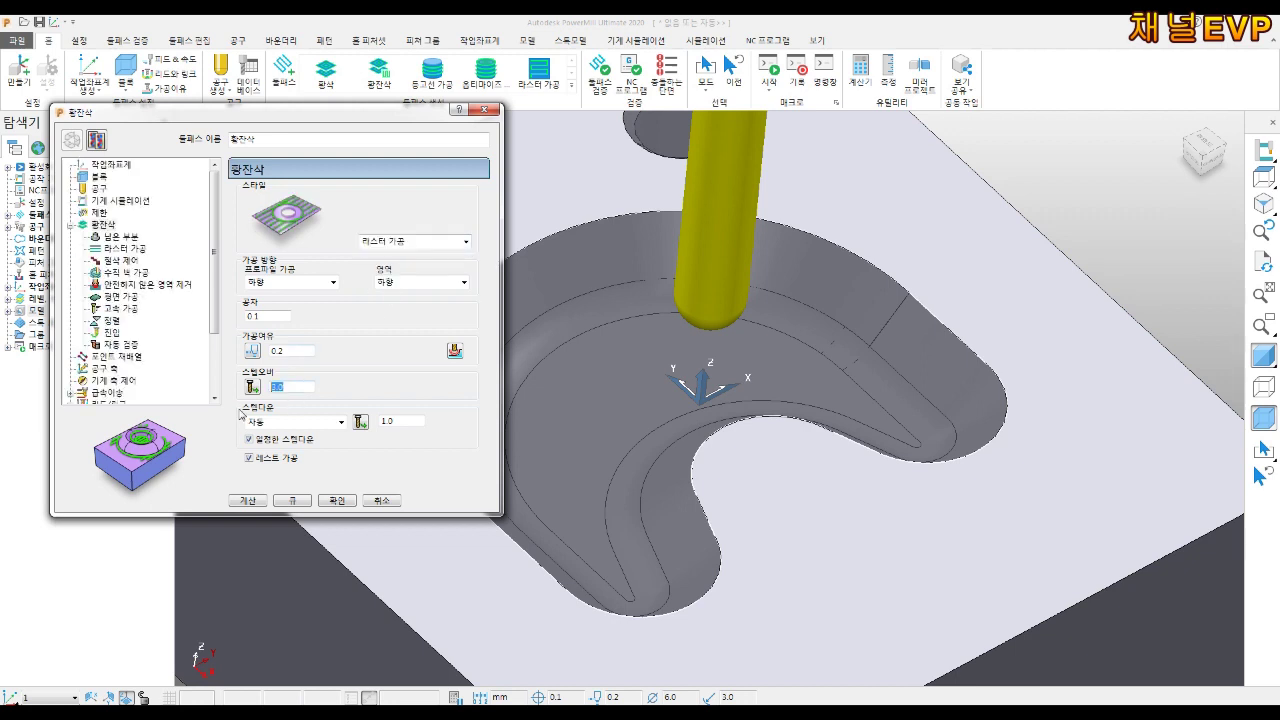
{"action": "key", "text": "Tab"}
{"action": "type", "text": "0.5"}
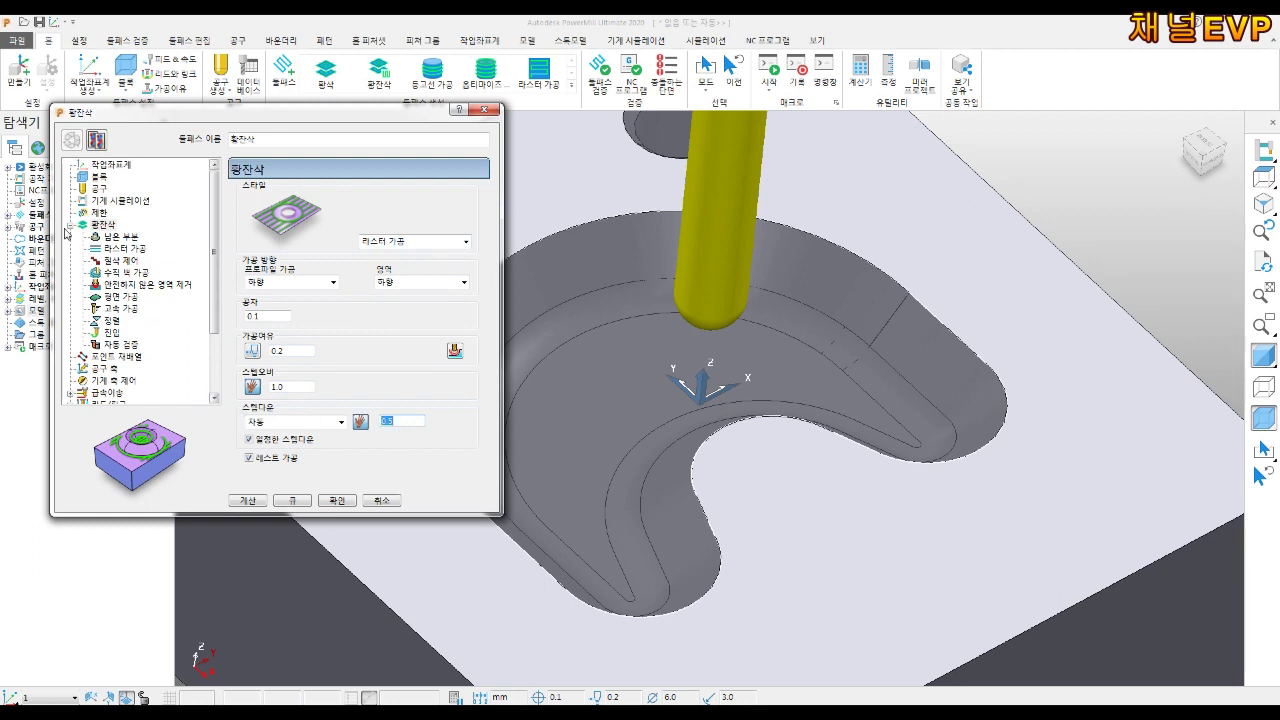
{"action": "left_click", "coordinate": [122, 240]}
{"action": "left_click", "coordinate": [401, 208]}
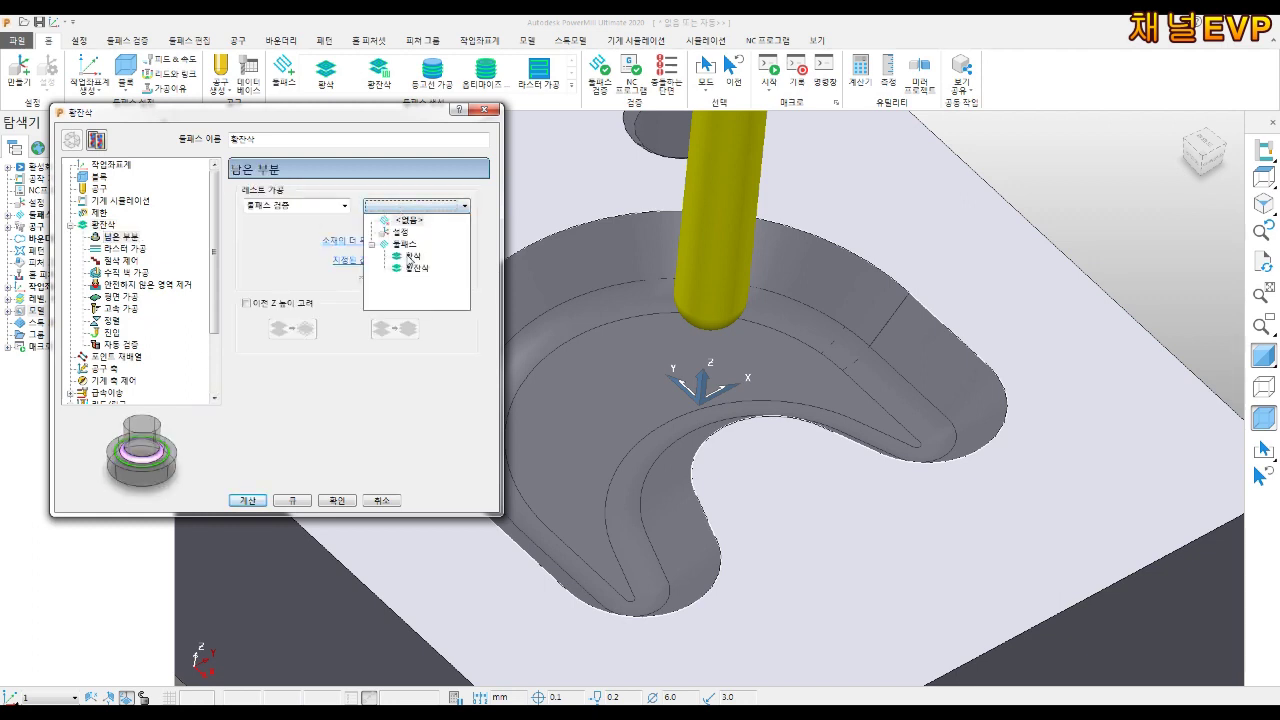
{"action": "left_click", "coordinate": [411, 256]}
Look through the raster, lead and link, and lead-in settings pages
{"action": "left_click", "coordinate": [125, 248]}
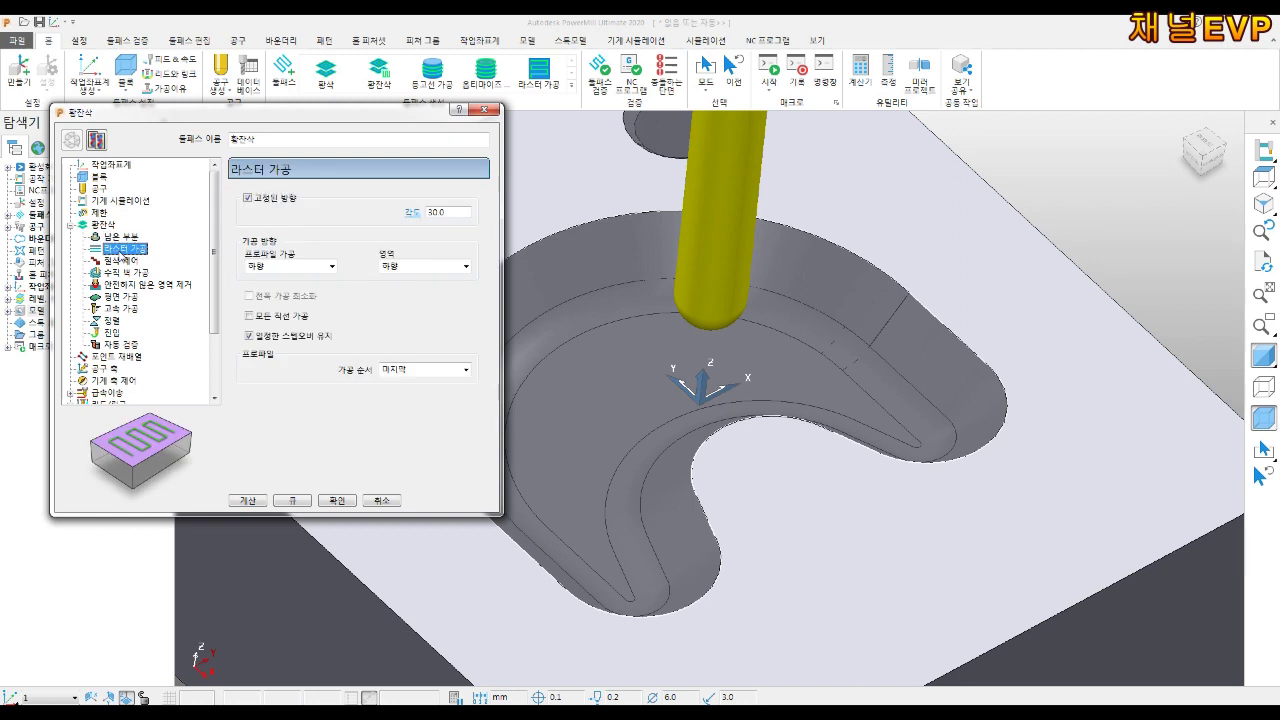
{"action": "scroll", "coordinate": [130, 340], "scroll_direction": "down", "scroll_amount": 2}
{"action": "left_click", "coordinate": [123, 333]}
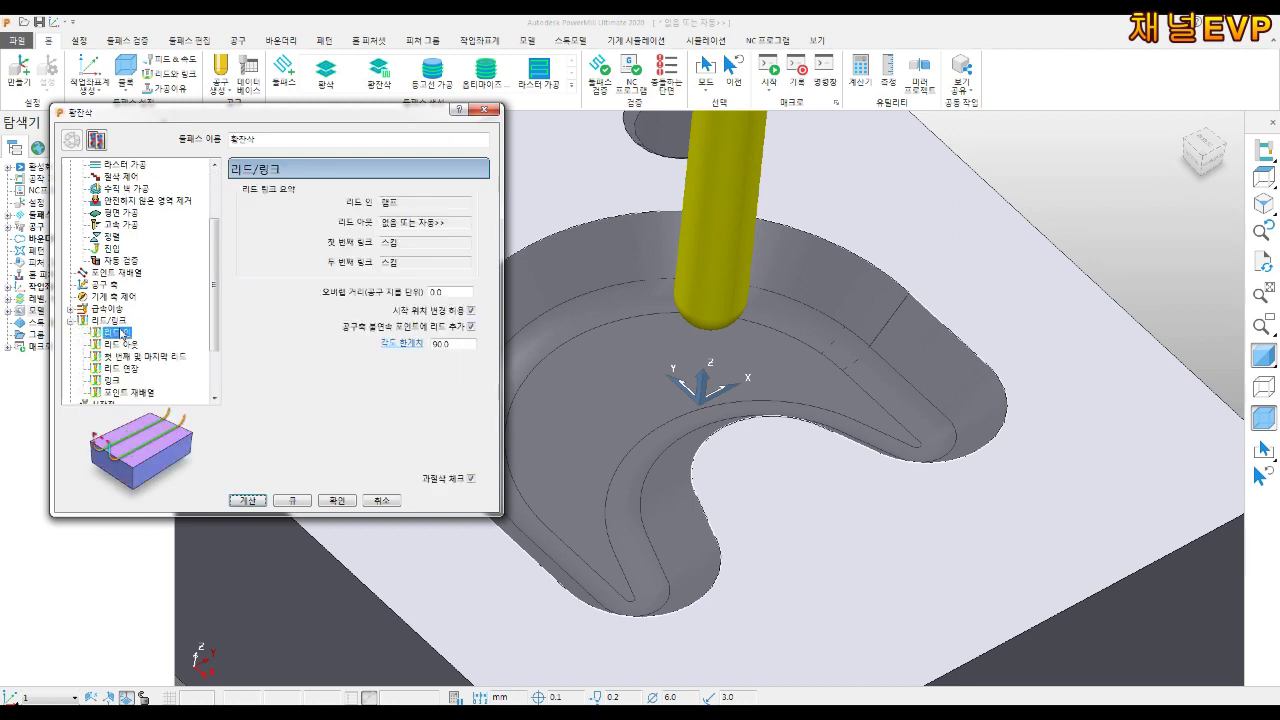
{"action": "left_click", "coordinate": [121, 333]}
{"action": "scroll", "coordinate": [121, 333], "scroll_direction": "down", "scroll_amount": 2}
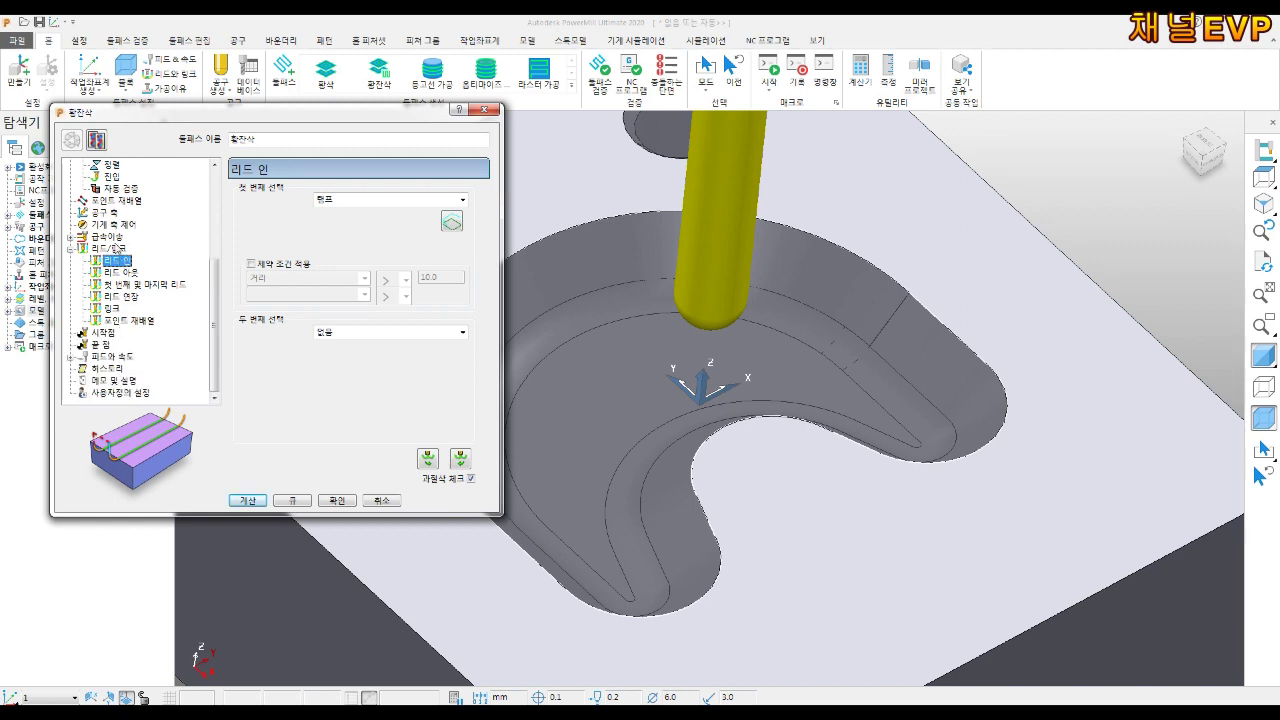
{"action": "left_click", "coordinate": [116, 247]}
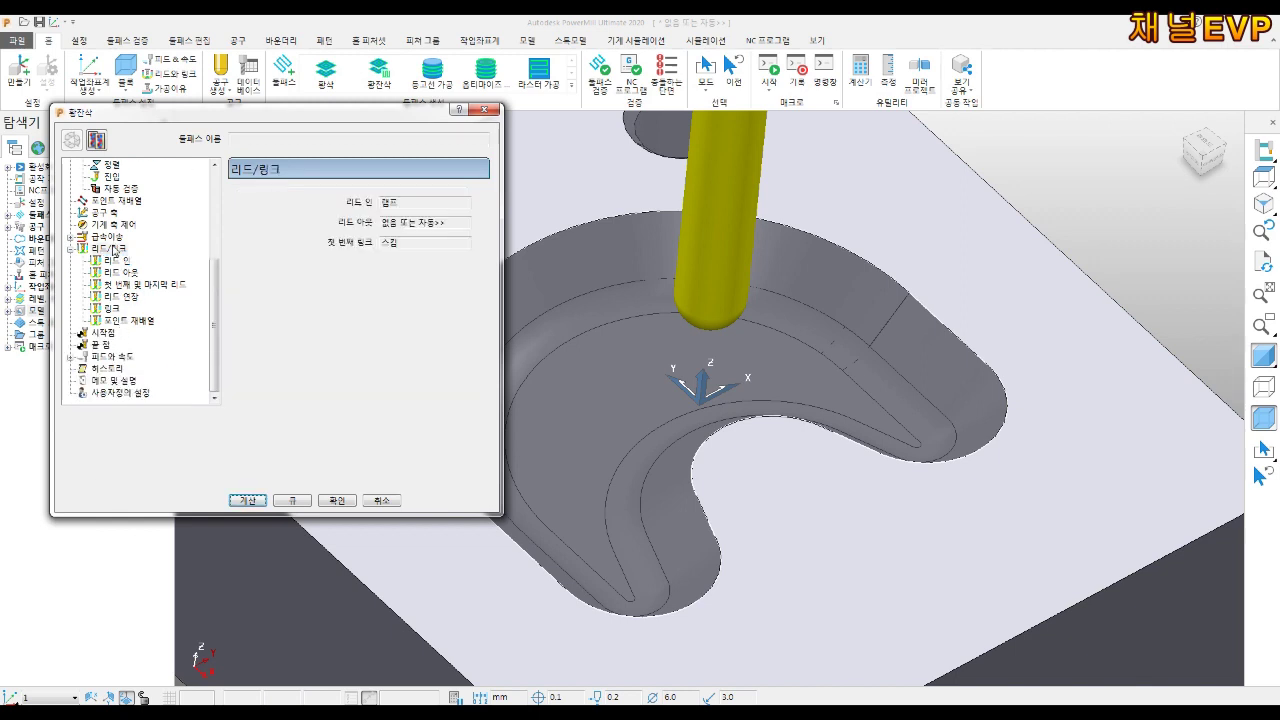
Enter 6000 rpm spindle speed and 1200 mm/min cutting feed, then calculate the toolpath
{"action": "left_click", "coordinate": [116, 355]}
{"action": "double_click", "coordinate": [290, 234]}
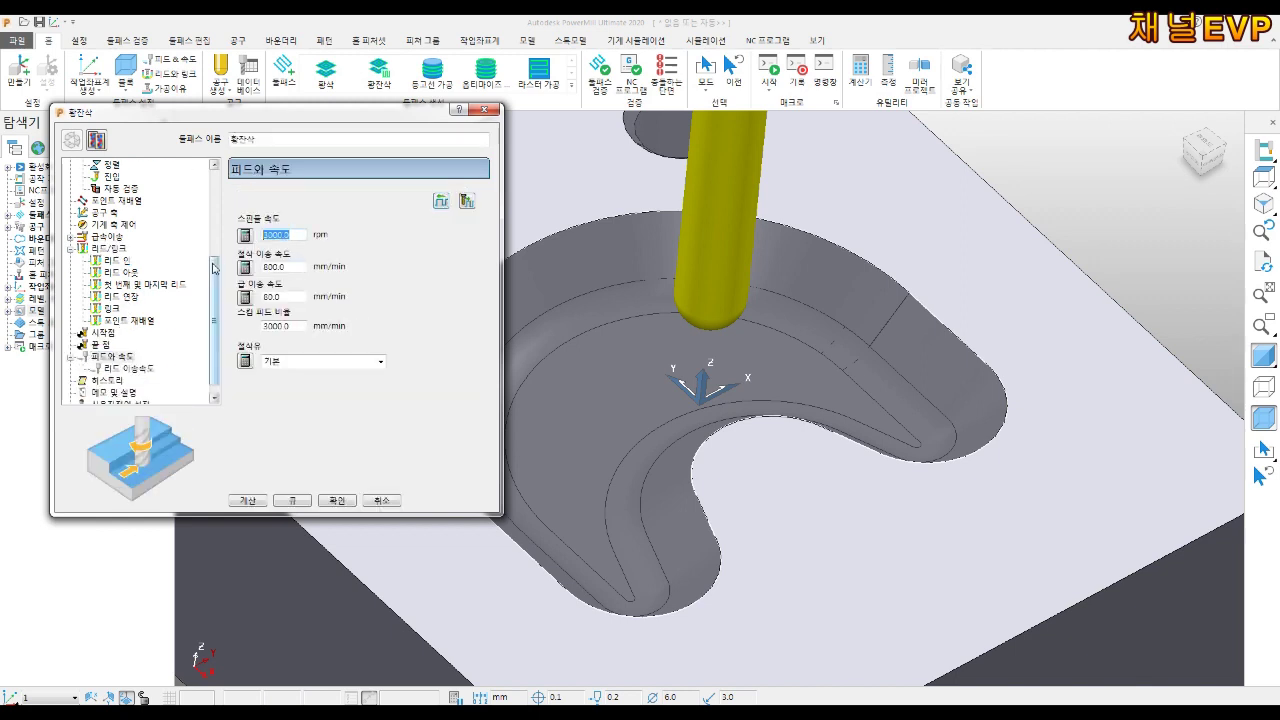
{"action": "type", "text": "6"}
{"action": "key", "text": "Tab"}
{"action": "type", "text": "12"}
{"action": "key", "text": "Tab"}
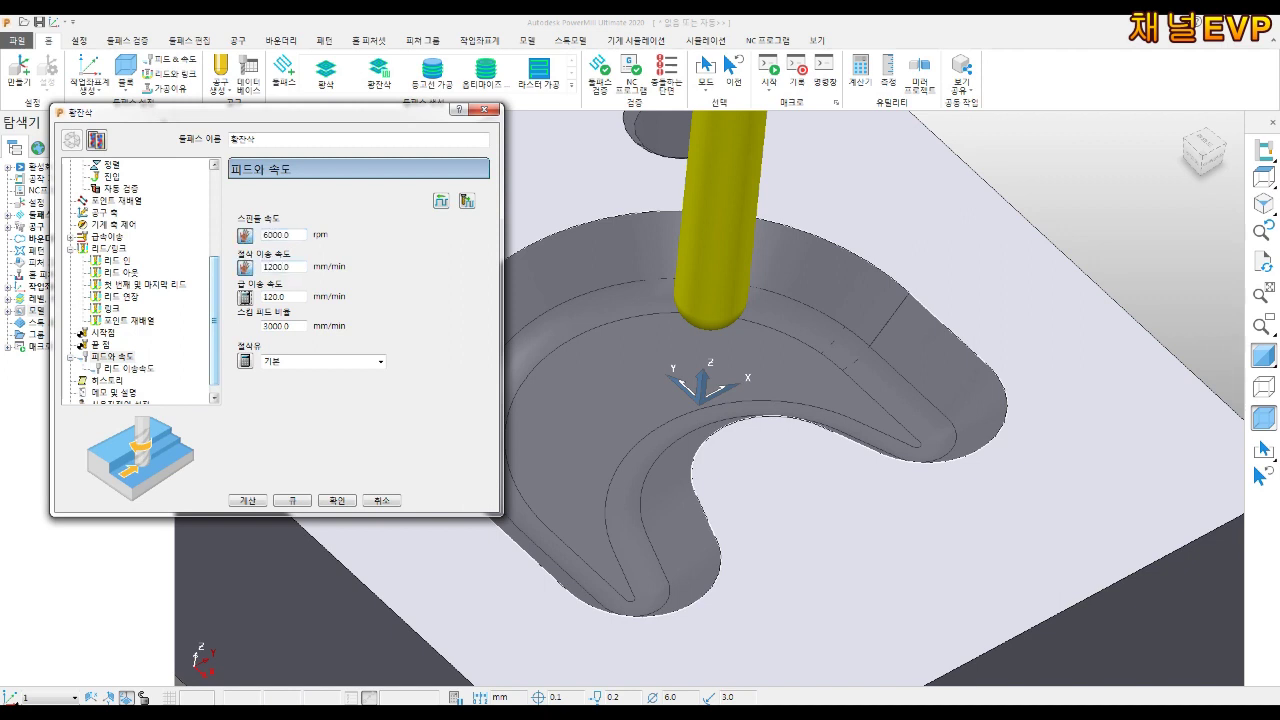
{"action": "left_click", "coordinate": [248, 500]}
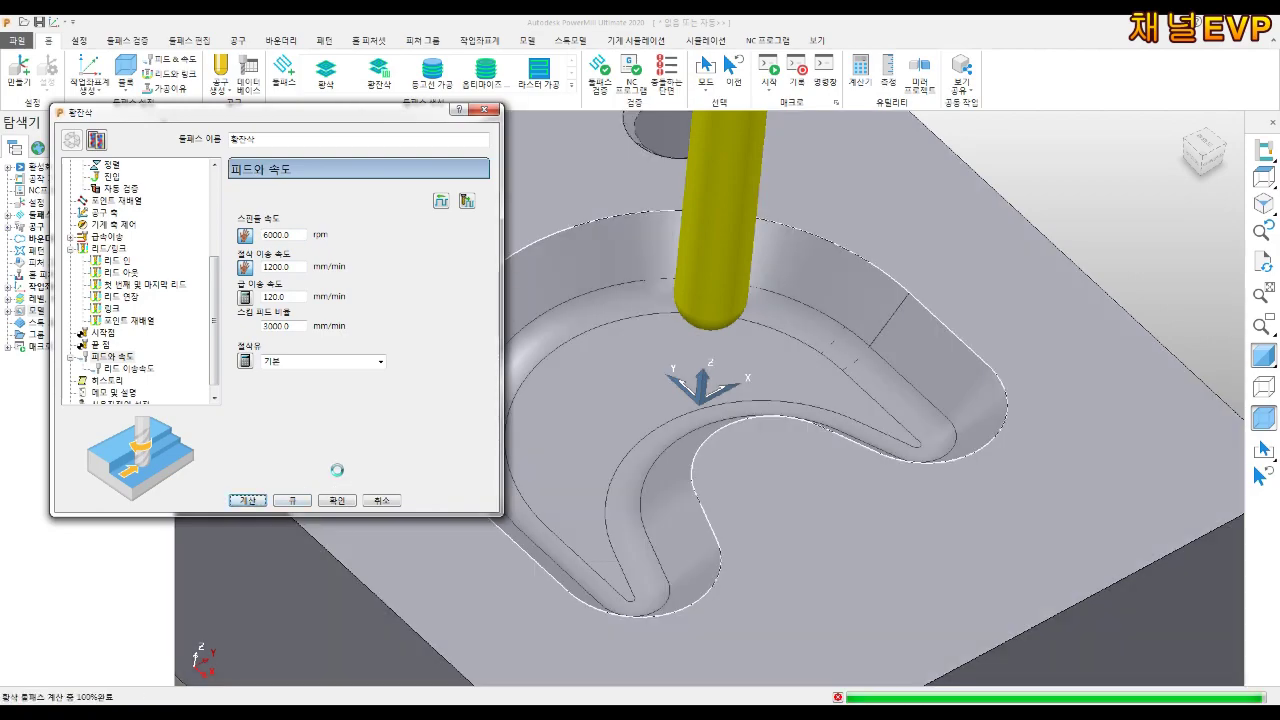
Inspect the rest-roughing result in the pocket and close the toolpath settings
{"action": "scroll", "coordinate": [662, 356], "scroll_direction": "down", "scroll_amount": 3}
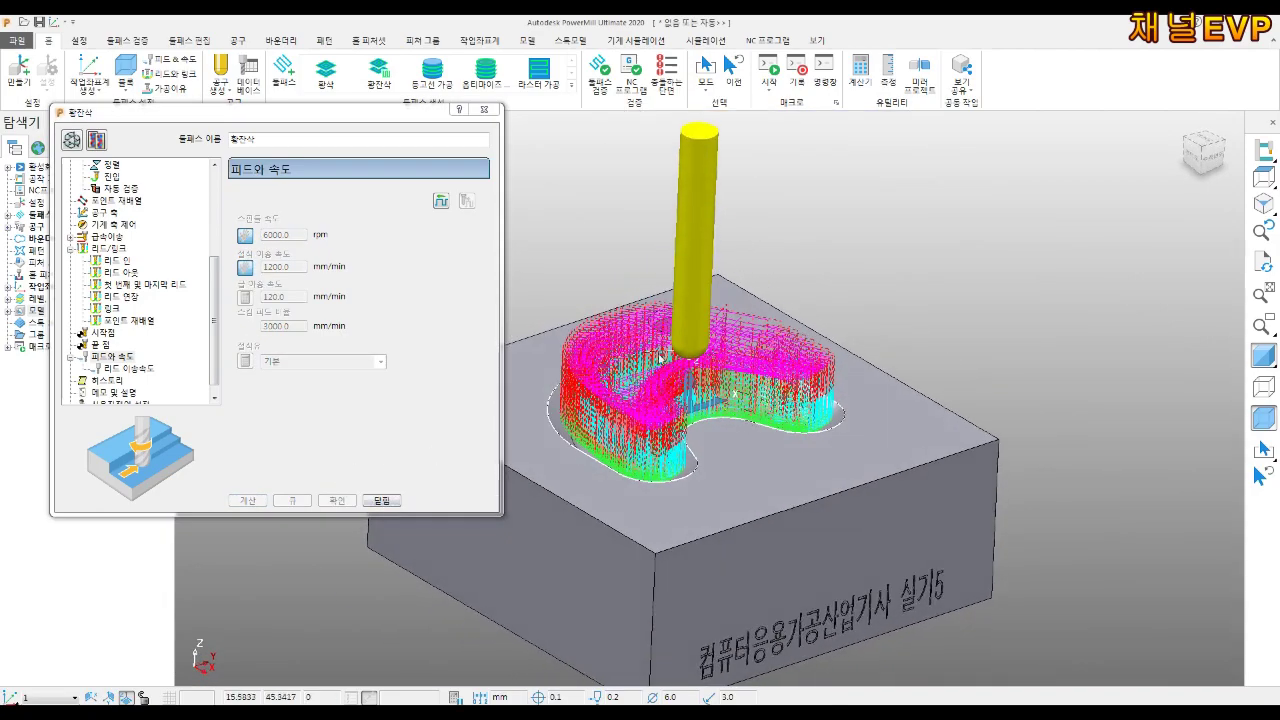
{"action": "scroll", "coordinate": [662, 356], "scroll_direction": "up", "scroll_amount": 5}
{"action": "middle_click_drag", "start_coordinate": [662, 356], "coordinate": [672, 522]}
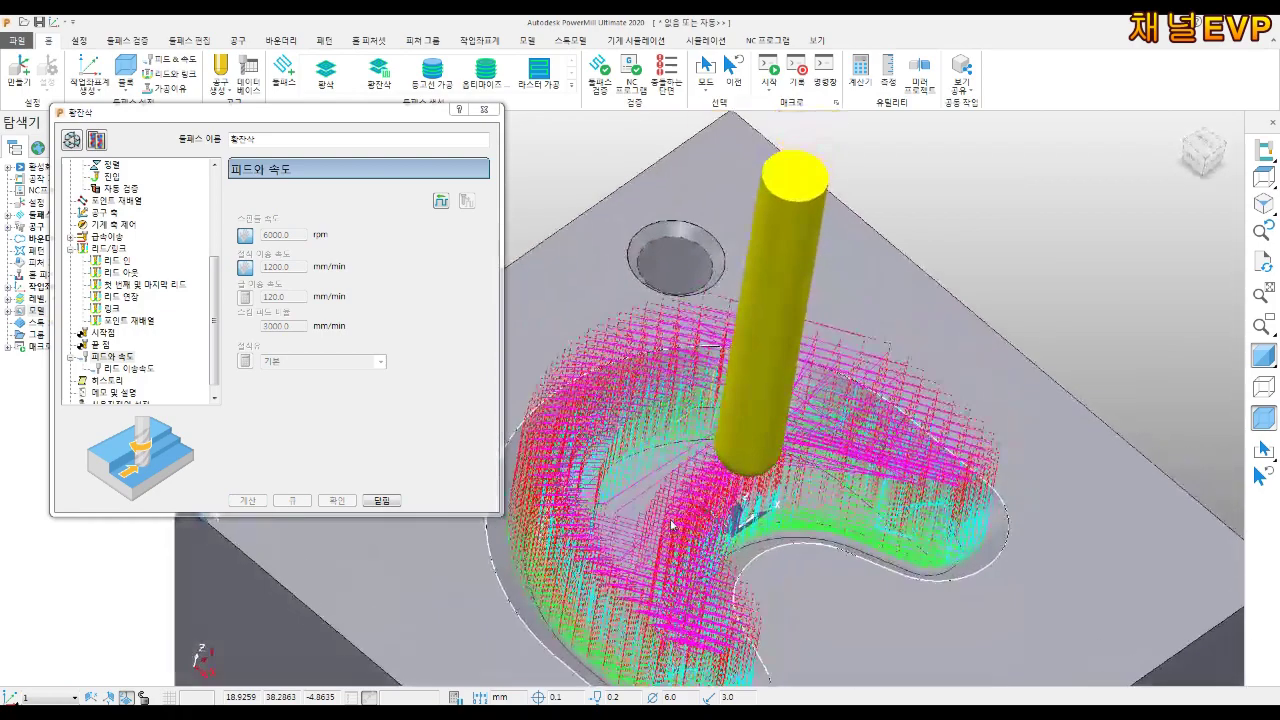
{"action": "left_click", "coordinate": [383, 500]}
Check the 황잔삭 toolpath's length and time statistics, then close them
{"action": "left_click", "coordinate": [8, 215]}
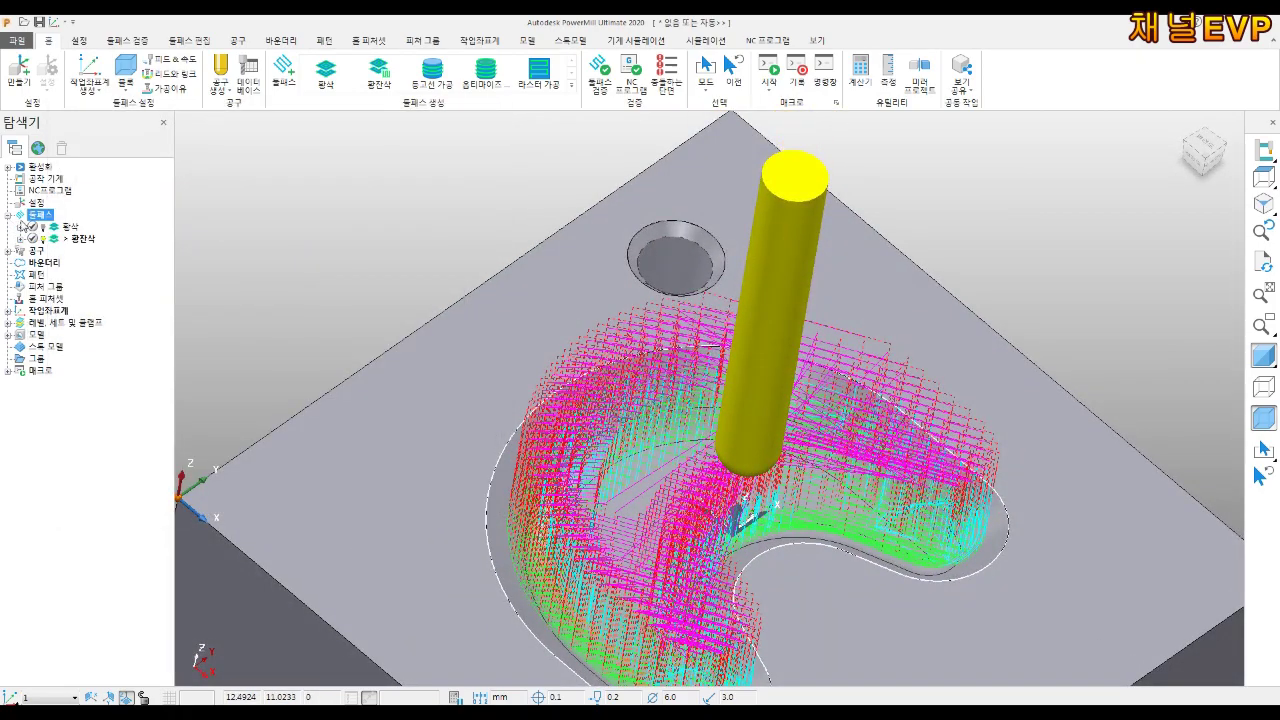
{"action": "right_click", "coordinate": [85, 248]}
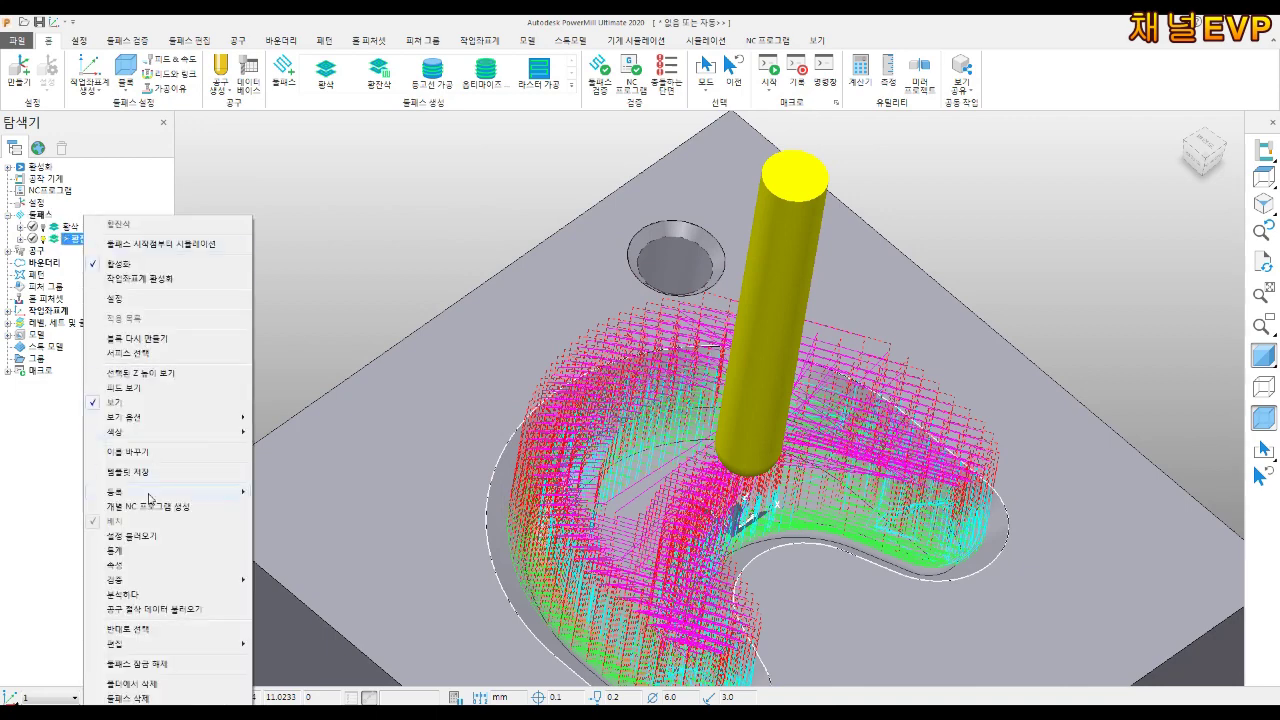
{"action": "left_click", "coordinate": [130, 550]}
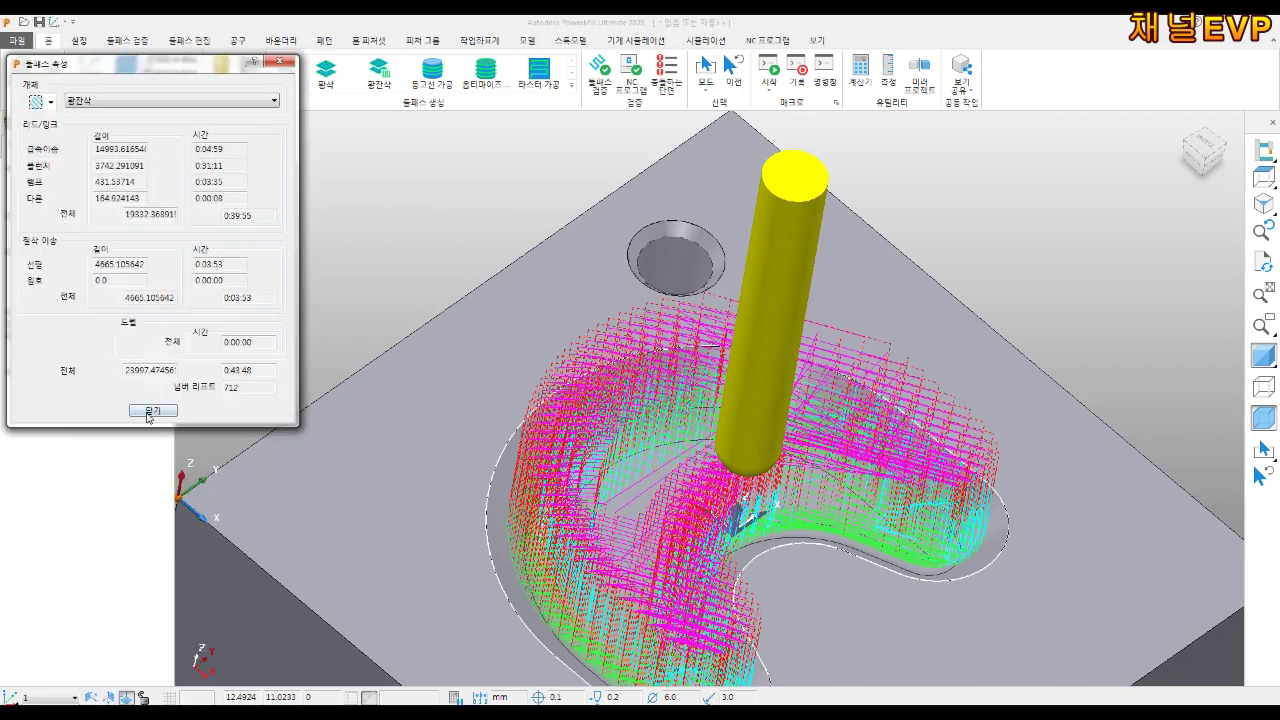
{"action": "left_click", "coordinate": [154, 411]}
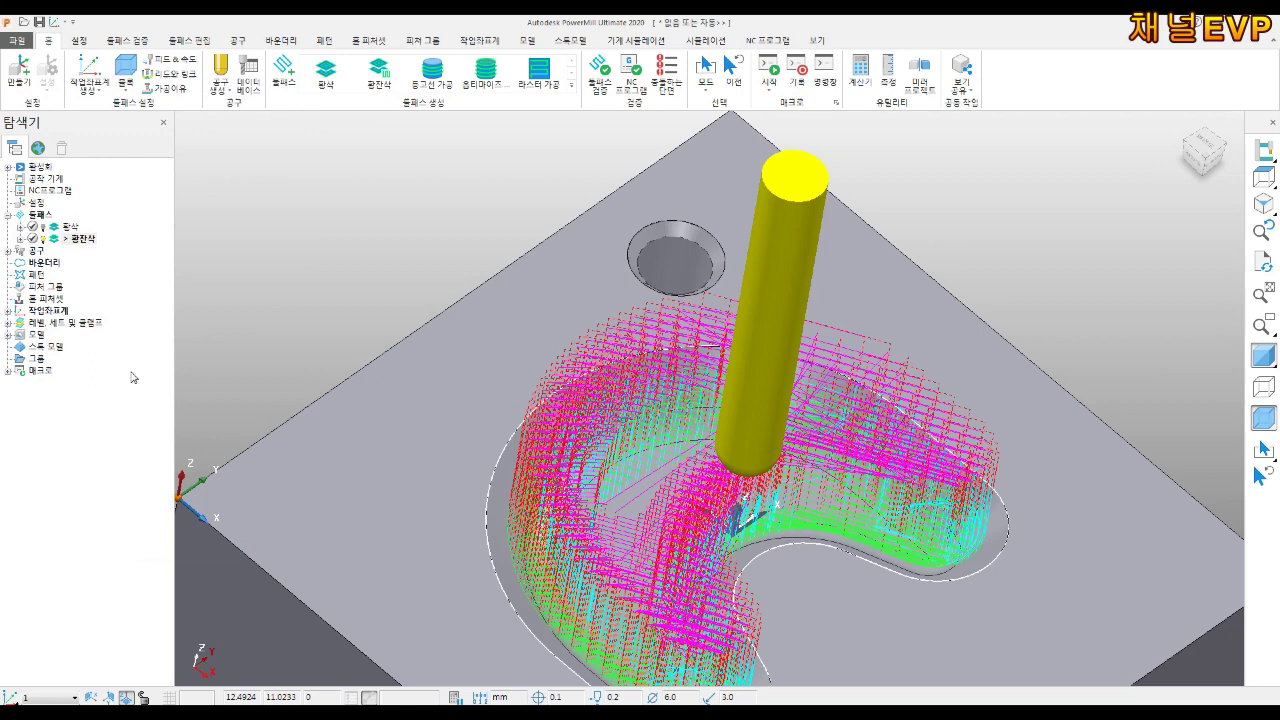
{"action": "right_click", "coordinate": [52, 241]}
Change the 황잔삭 rest-roughing stepover to 2 and recalculate the toolpath
{"action": "left_click", "coordinate": [90, 299]}
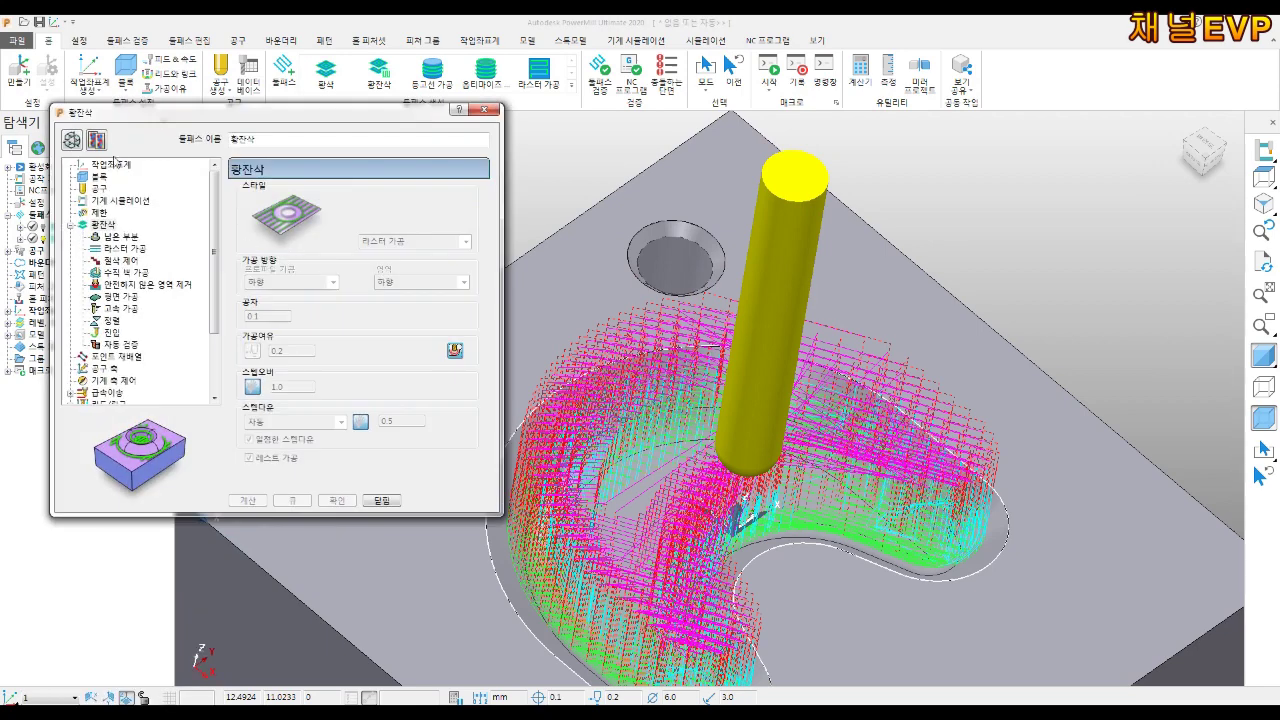
{"action": "left_click", "coordinate": [72, 140]}
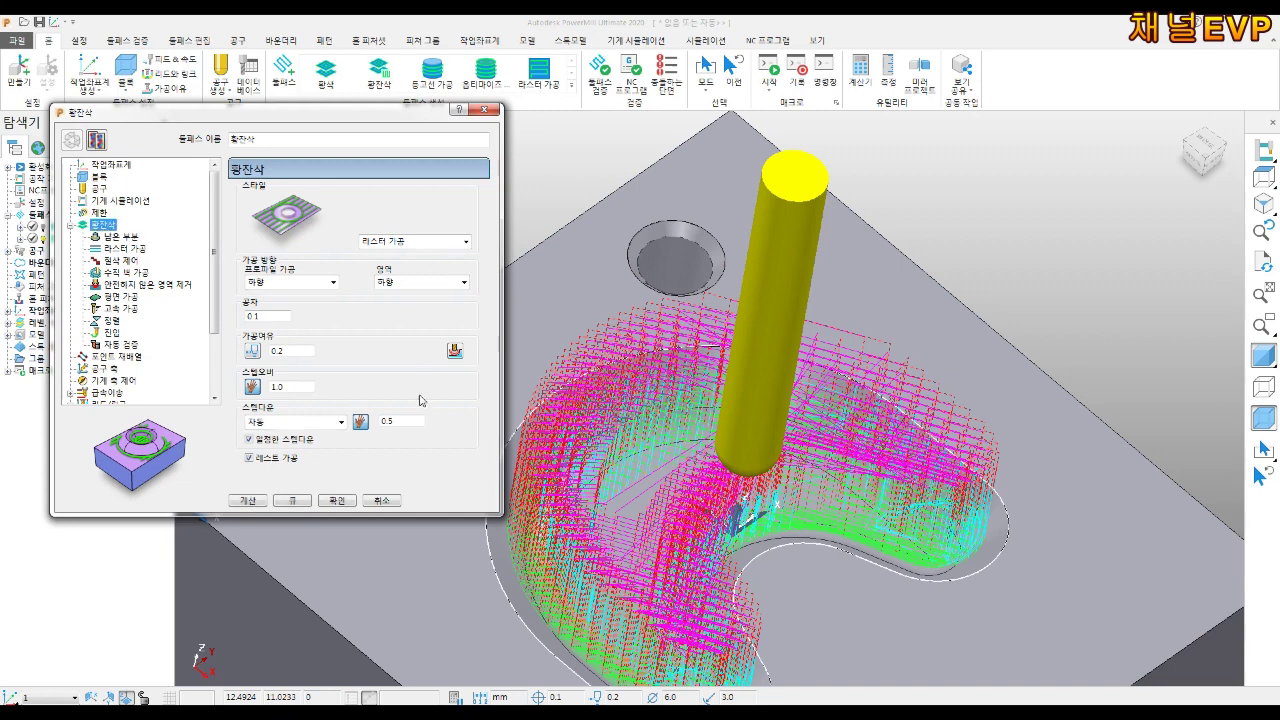
{"action": "double_click", "coordinate": [279, 387]}
{"action": "type", "text": "2"}
{"action": "left_click", "coordinate": [249, 501]}
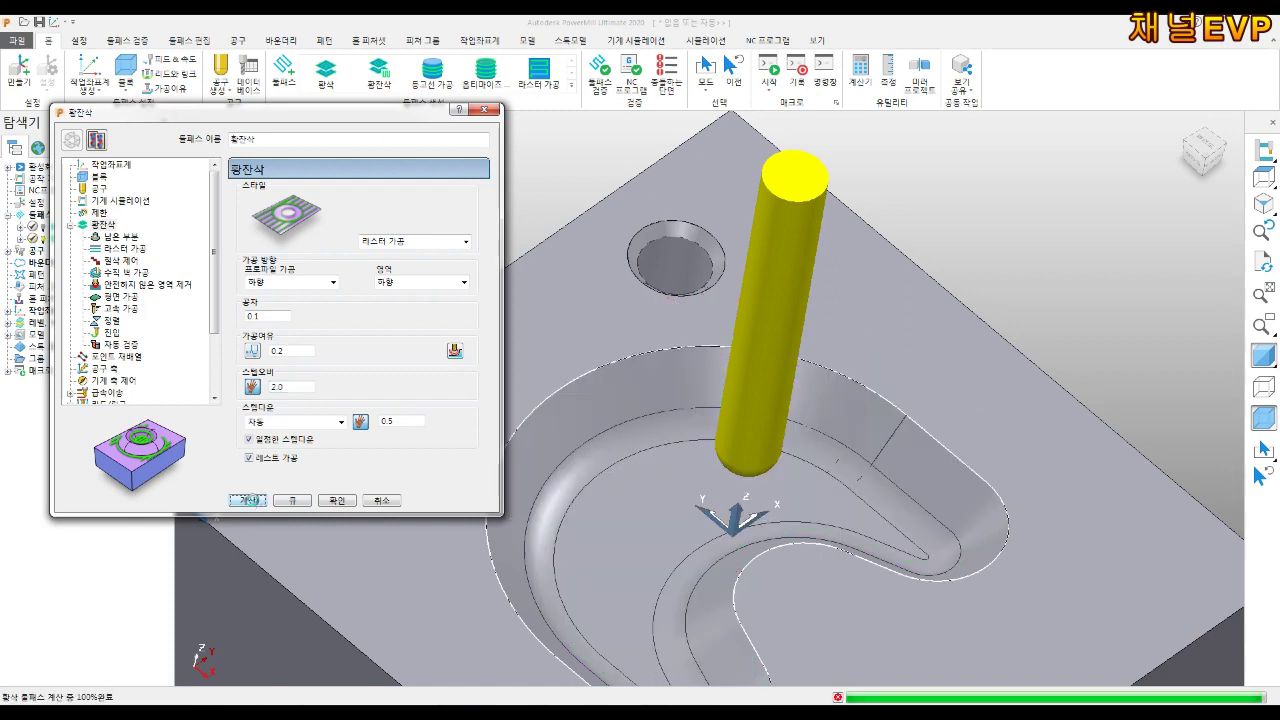
{"action": "left_click", "coordinate": [384, 501]}
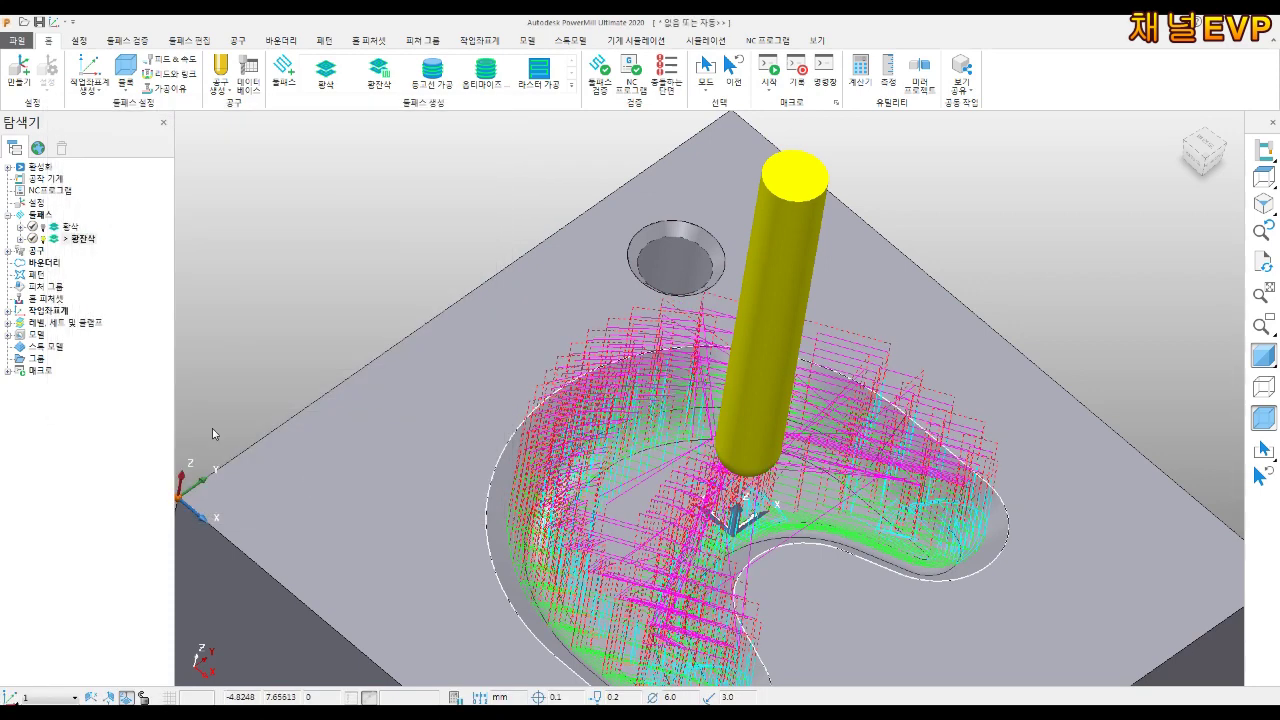
Check the 황잔삭 toolpath statistics, then bring its settings back up
{"action": "right_click", "coordinate": [68, 242]}
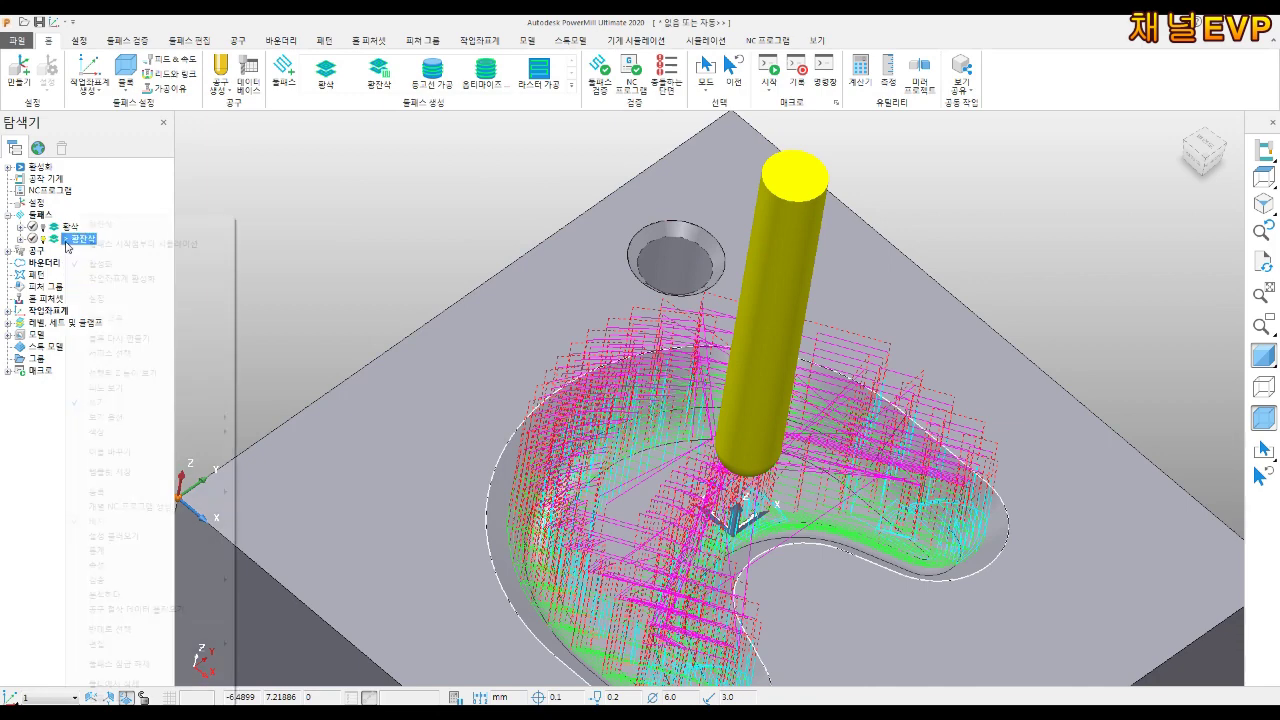
{"action": "left_click", "coordinate": [114, 551]}
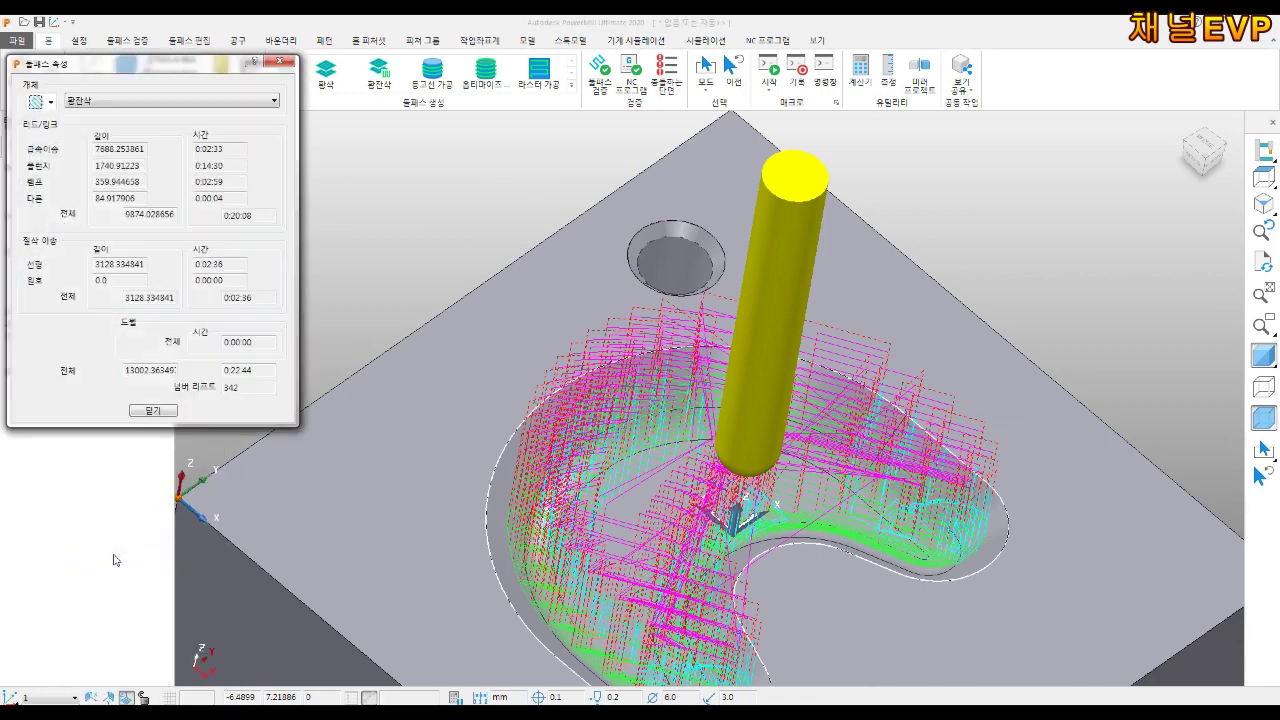
{"action": "left_click", "coordinate": [150, 410]}
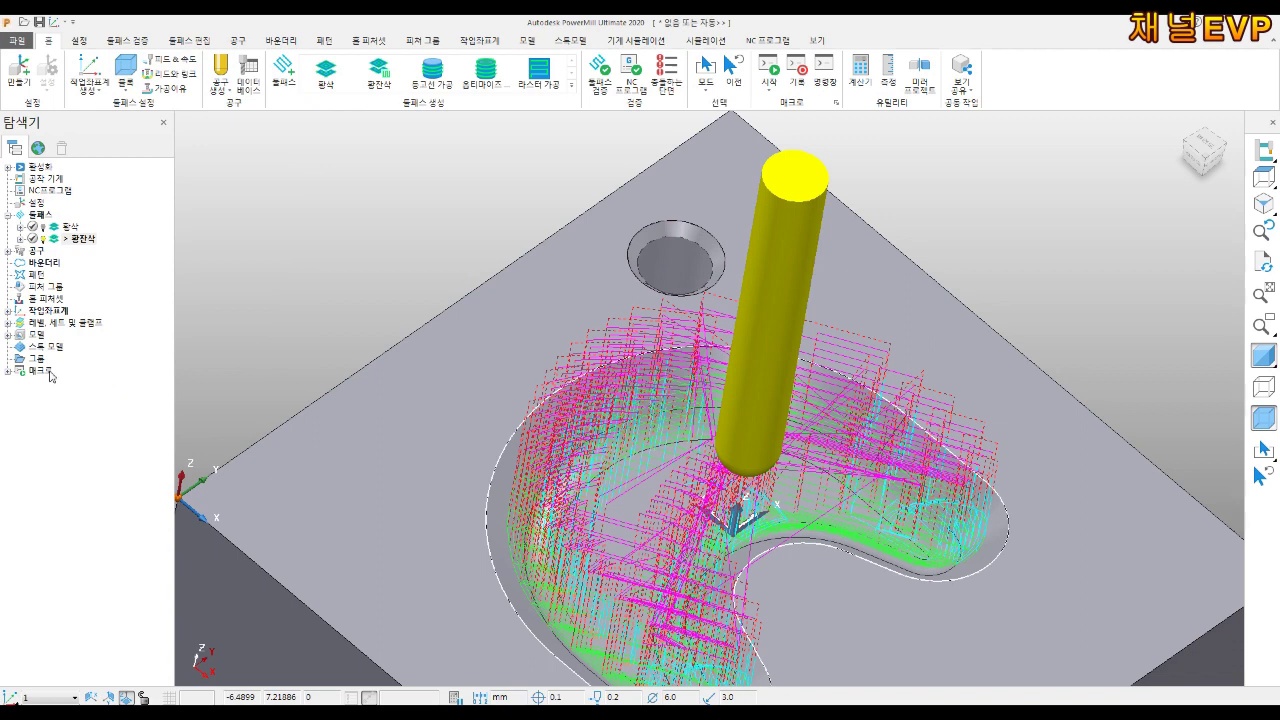
{"action": "right_click", "coordinate": [66, 242]}
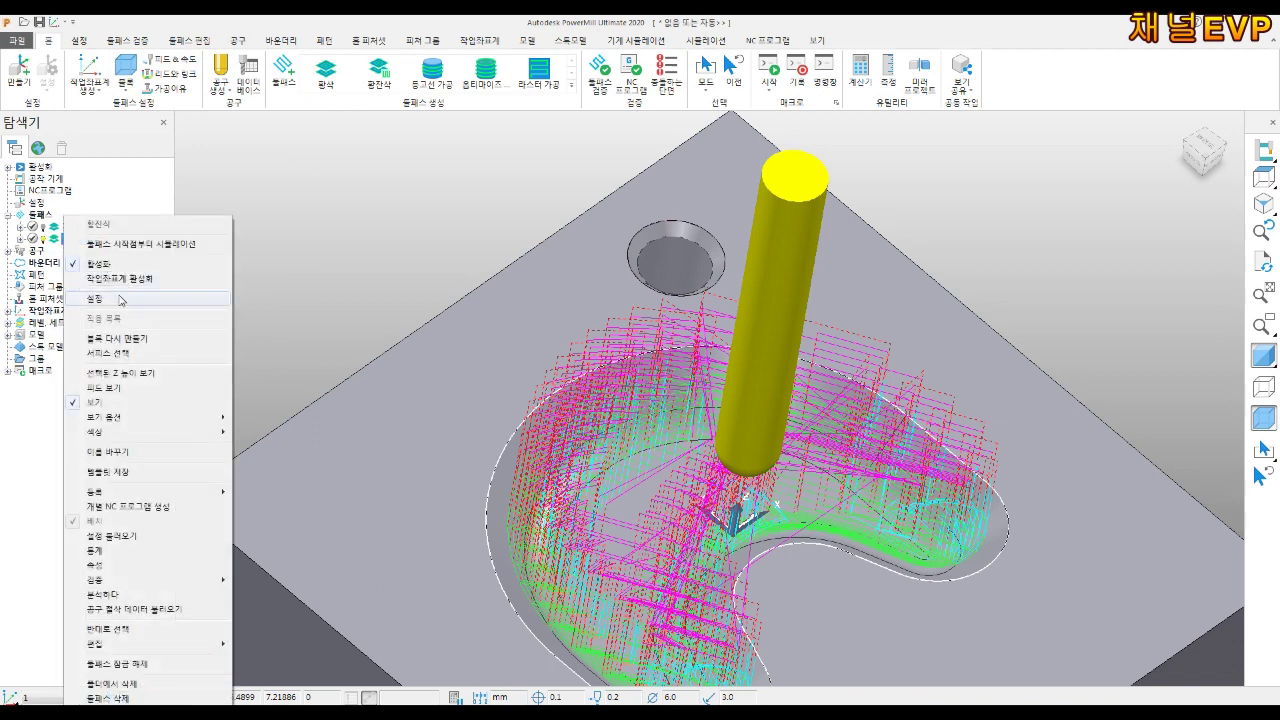
{"action": "left_click", "coordinate": [108, 299]}
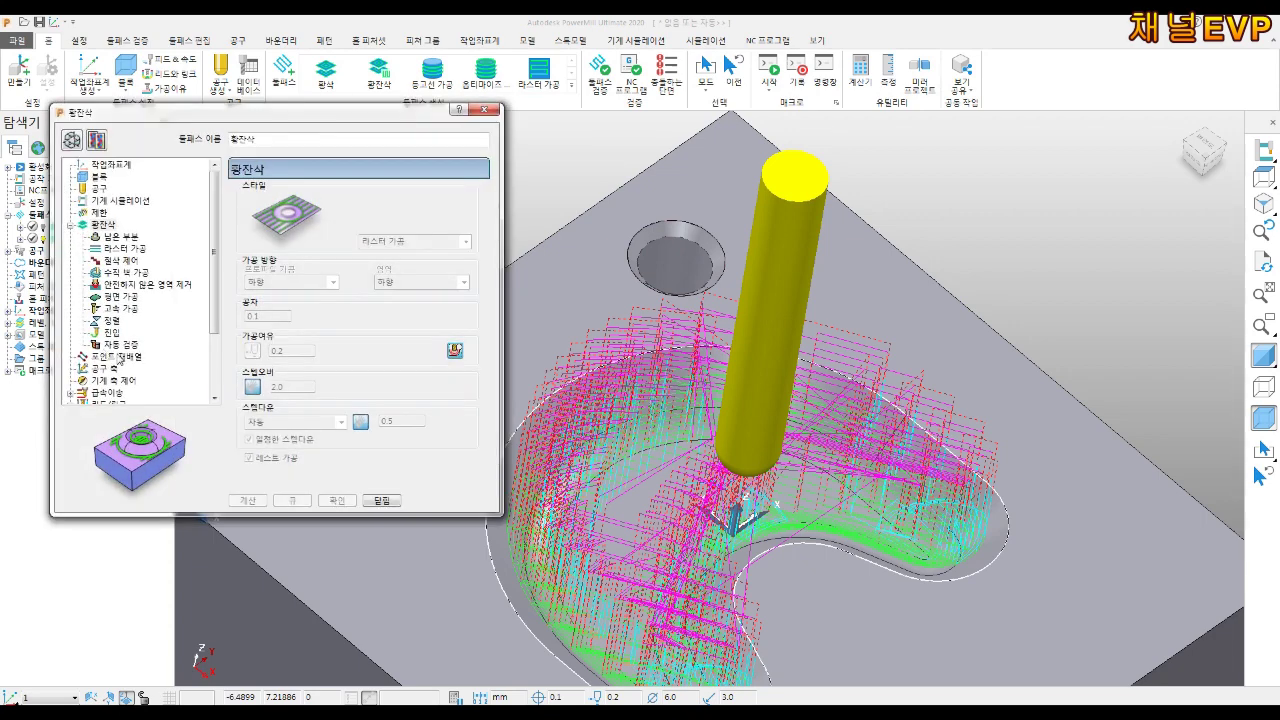
Enter 3000 on the 황잔삭 Feeds and Speeds page and recalculate the toolpath
{"action": "scroll", "coordinate": [120, 355], "scroll_direction": "down", "scroll_amount": 2}
{"action": "left_click", "coordinate": [130, 368]}
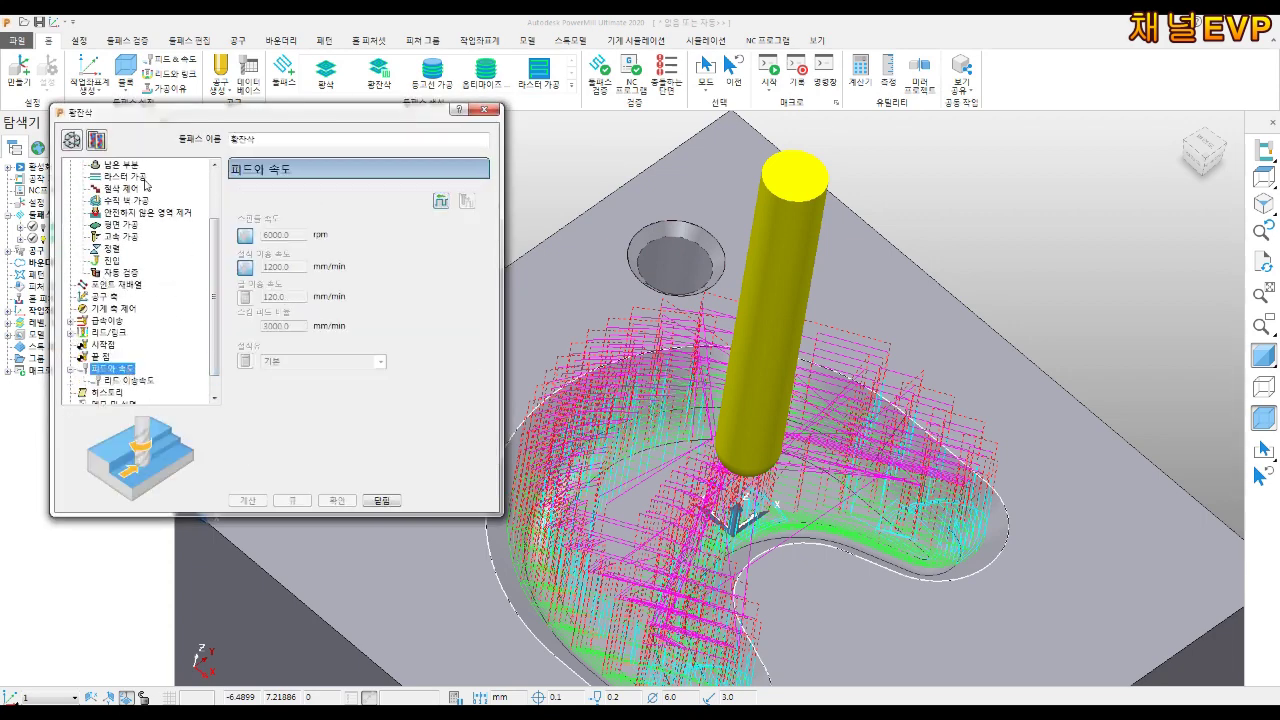
{"action": "left_click", "coordinate": [72, 140]}
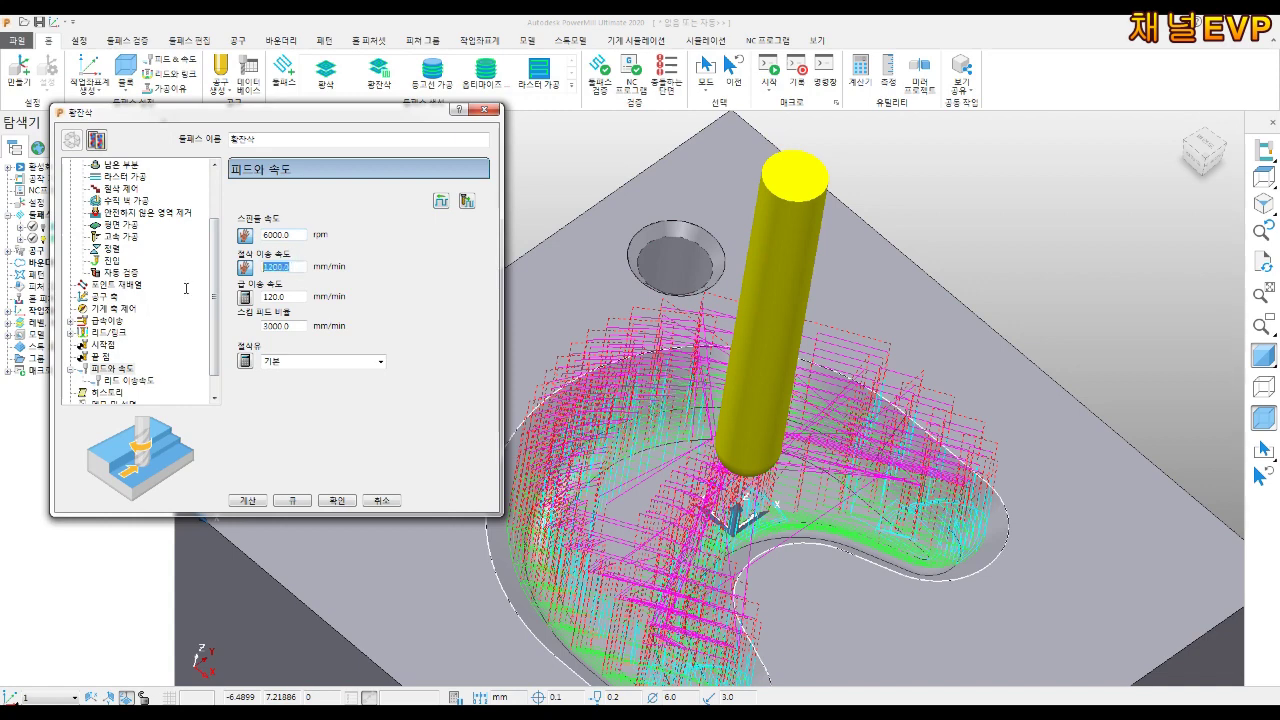
{"action": "type", "text": "3000"}
{"action": "key", "text": "Return"}
{"action": "left_click", "coordinate": [250, 501]}
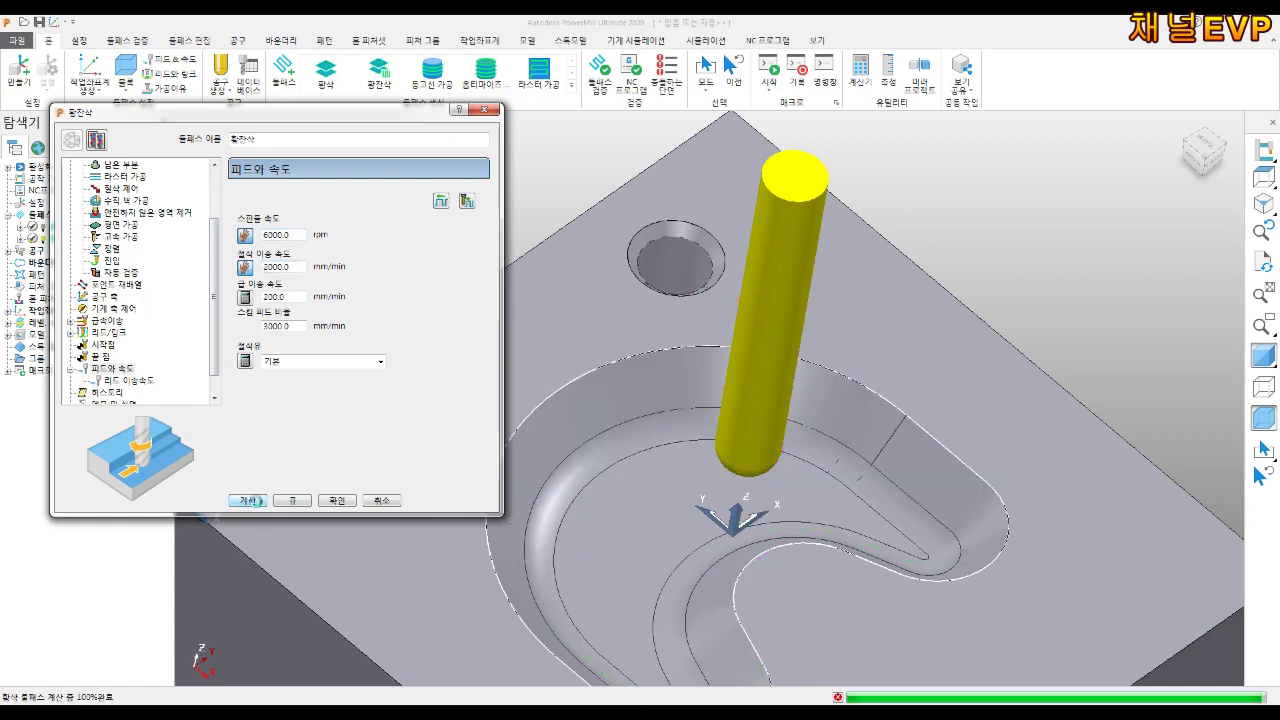
{"action": "left_click", "coordinate": [381, 500]}
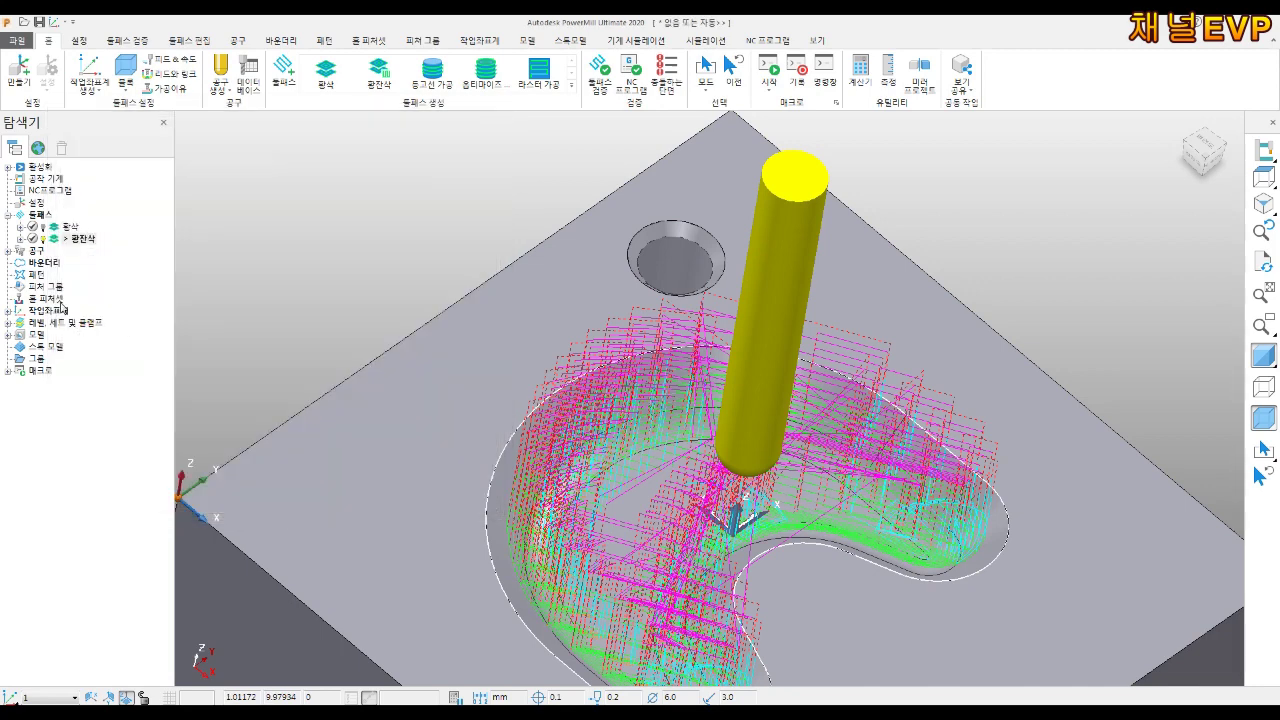
{"action": "right_click", "coordinate": [80, 239]}
{"action": "left_click", "coordinate": [116, 550]}
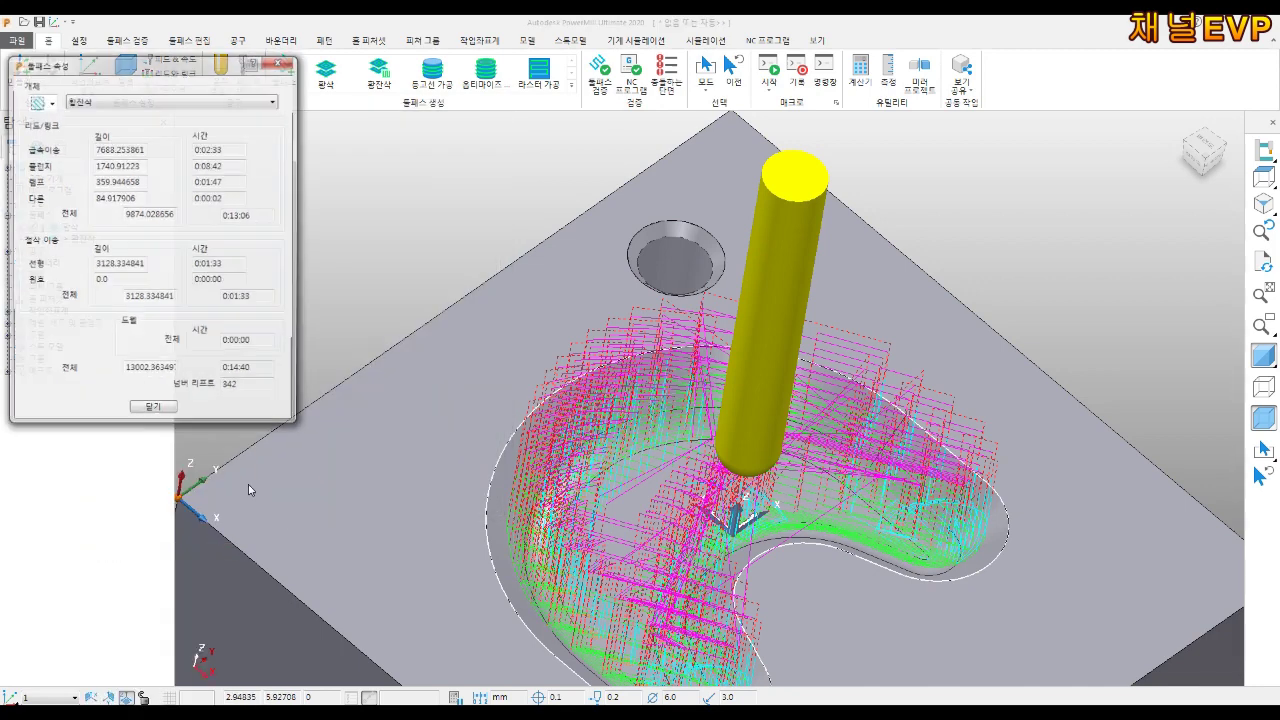
{"action": "left_click", "coordinate": [141, 411]}
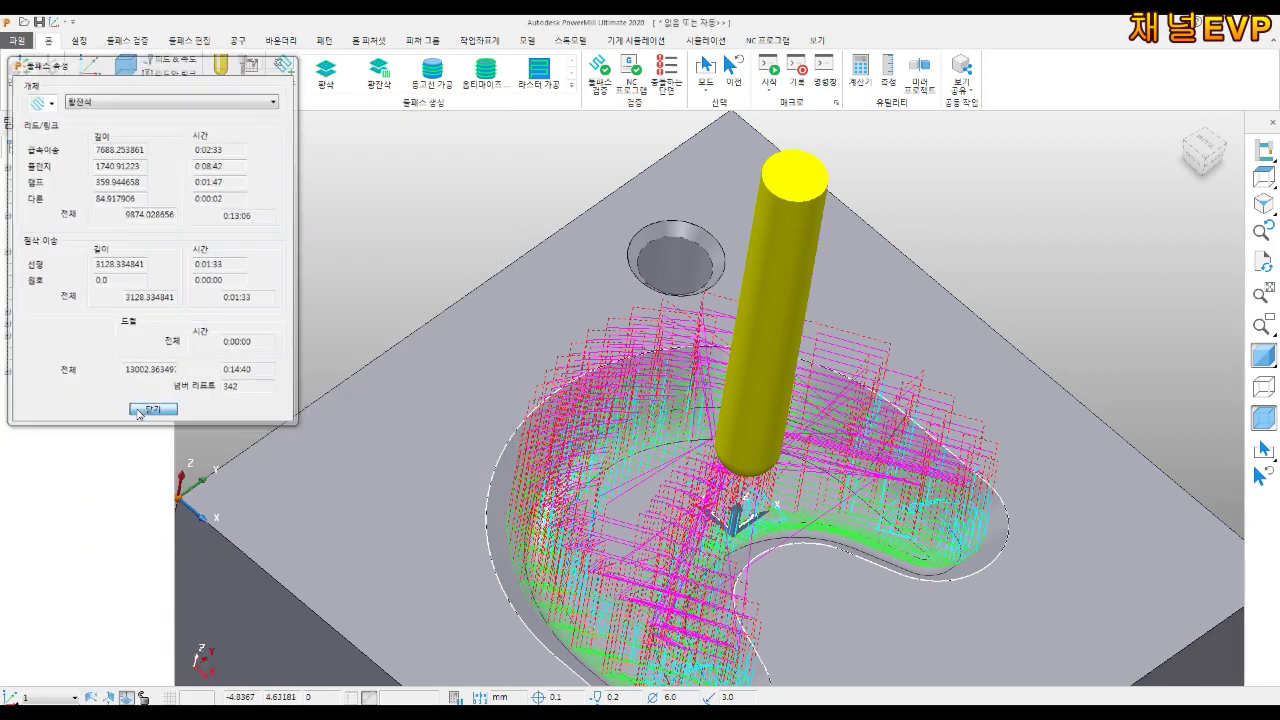
{"action": "right_click", "coordinate": [80, 240]}
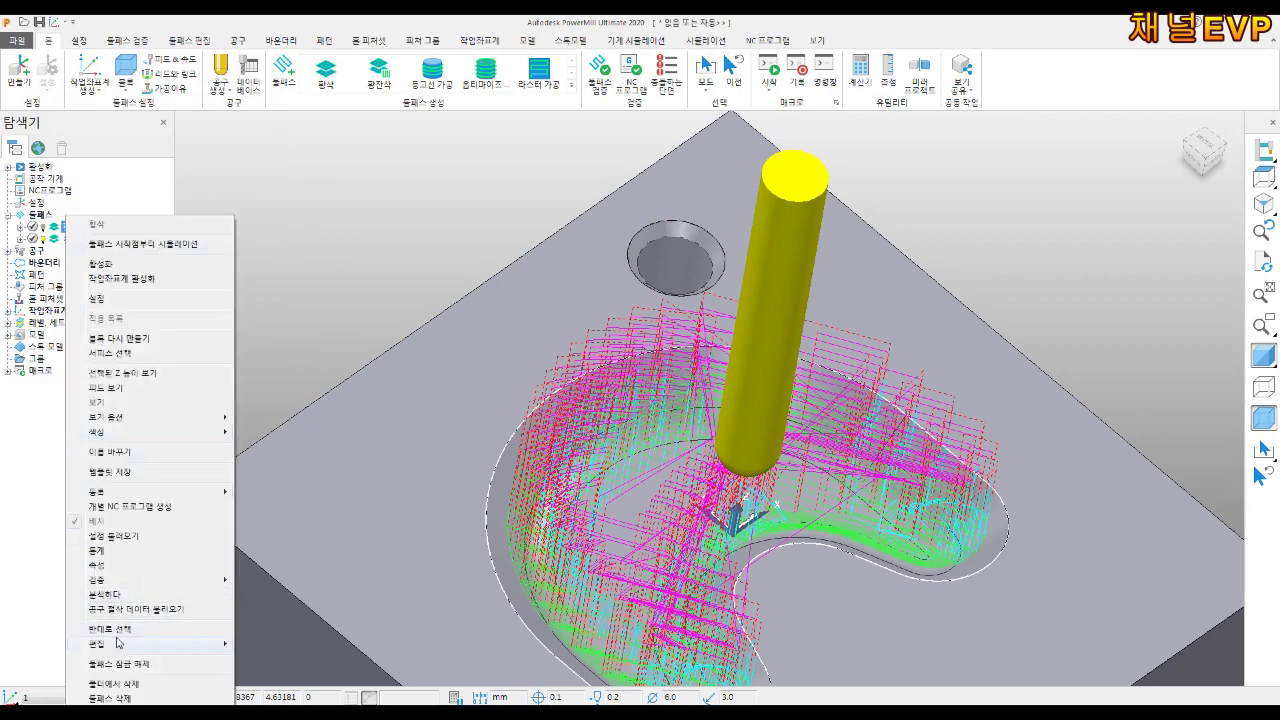
{"action": "left_click", "coordinate": [109, 551]}
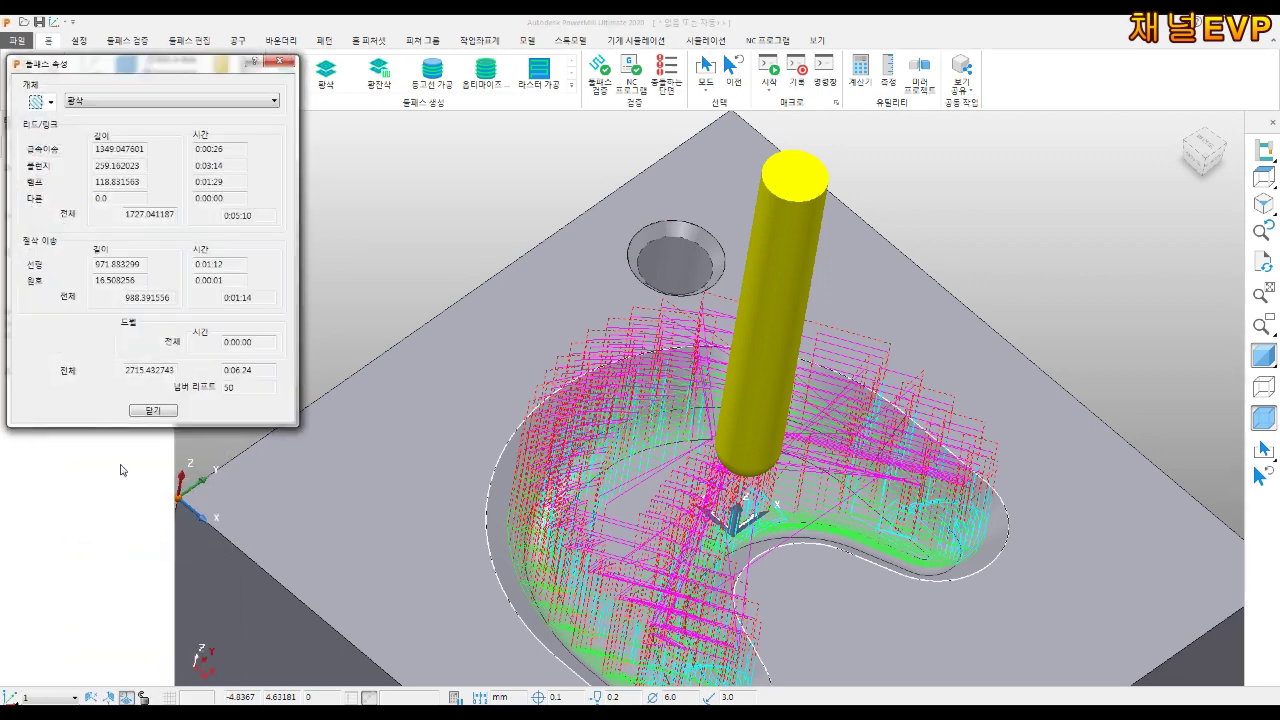
{"action": "left_click", "coordinate": [153, 411]}
{"action": "mouse_move", "coordinate": [930, 470]}
{"action": "middle_mouse_down"}
{"action": "mouse_move", "coordinate": [960, 405]}
{"action": "mouse_move", "coordinate": [820, 388]}
{"action": "middle_mouse_up"}
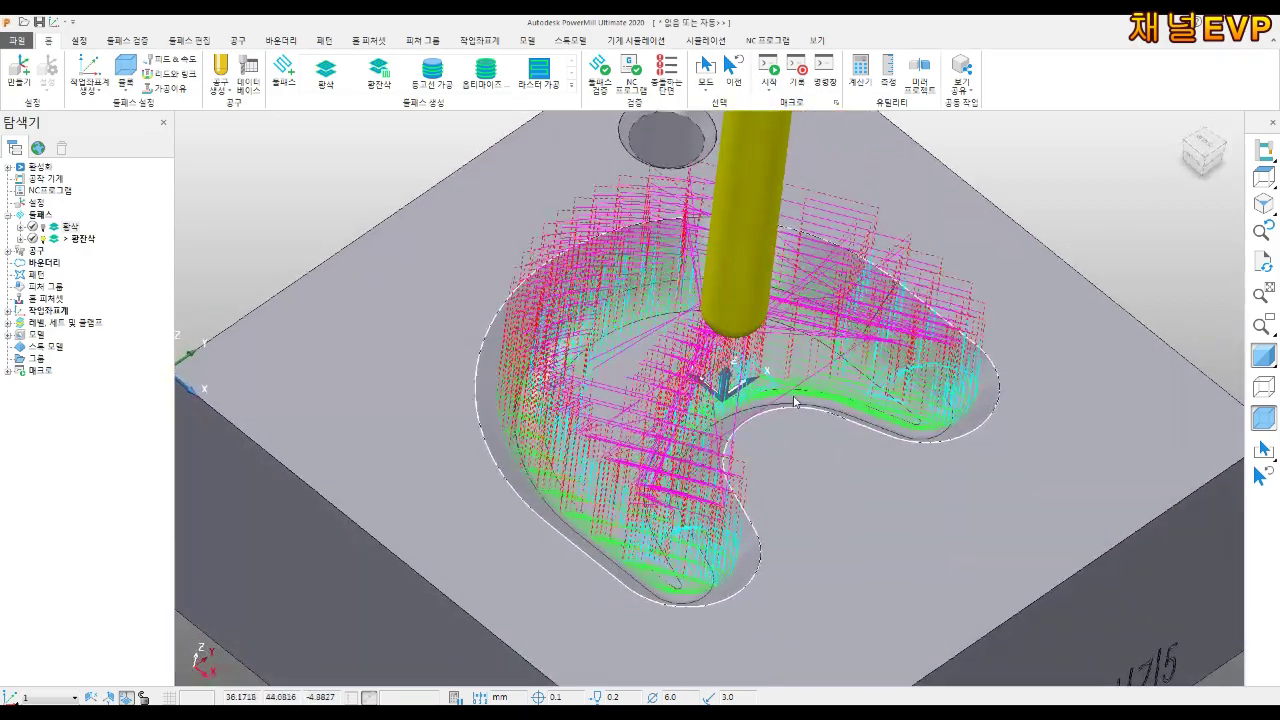
{"action": "left_click", "coordinate": [1263, 204]}
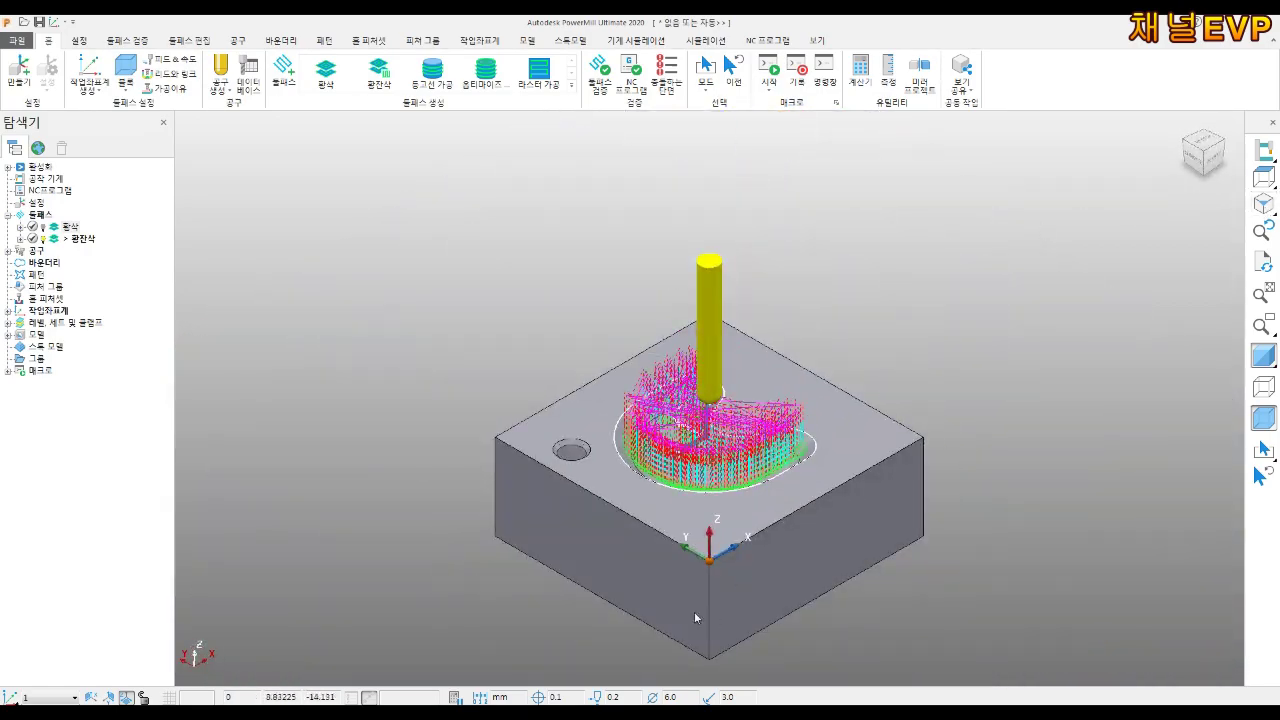
{"action": "scroll", "coordinate": [697, 515], "scroll_direction": "up", "scroll_amount": 1}
{"action": "scroll", "coordinate": [697, 515], "scroll_direction": "up", "scroll_amount": 1}
{"action": "scroll", "coordinate": [720, 500], "scroll_direction": "up", "scroll_amount": 2}
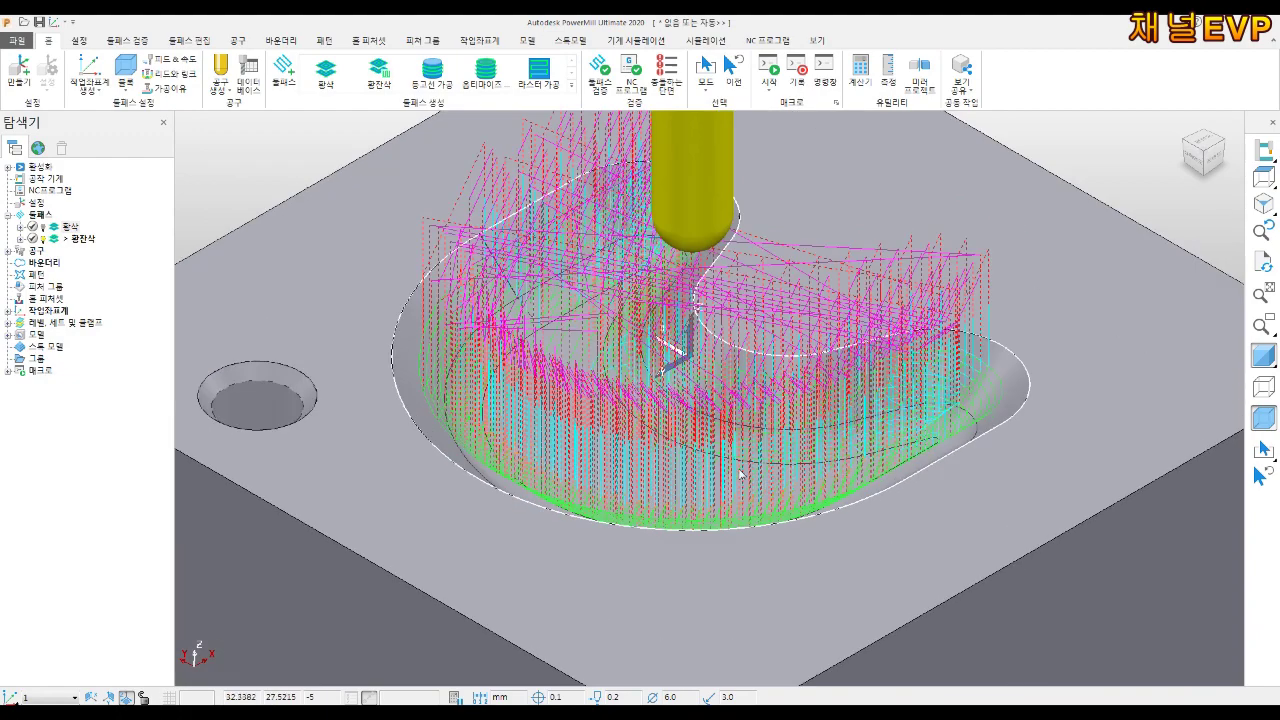
{"action": "scroll", "coordinate": [745, 481], "scroll_direction": "up", "scroll_amount": 1}
{"action": "scroll", "coordinate": [741, 483], "scroll_direction": "up", "scroll_amount": 1}
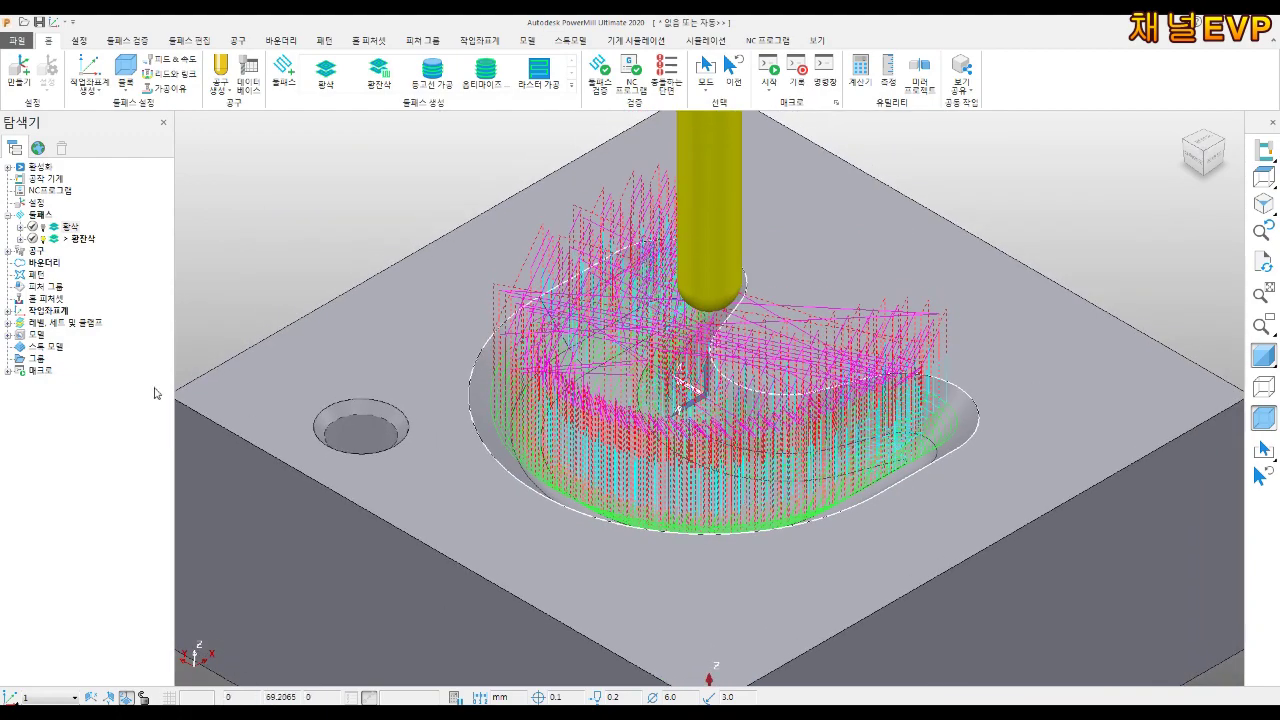
Reopen the 황잔삭 settings, check its Rest and Raster pages, and accept to recalculate
{"action": "right_click", "coordinate": [82, 238]}
{"action": "left_click", "coordinate": [125, 298]}
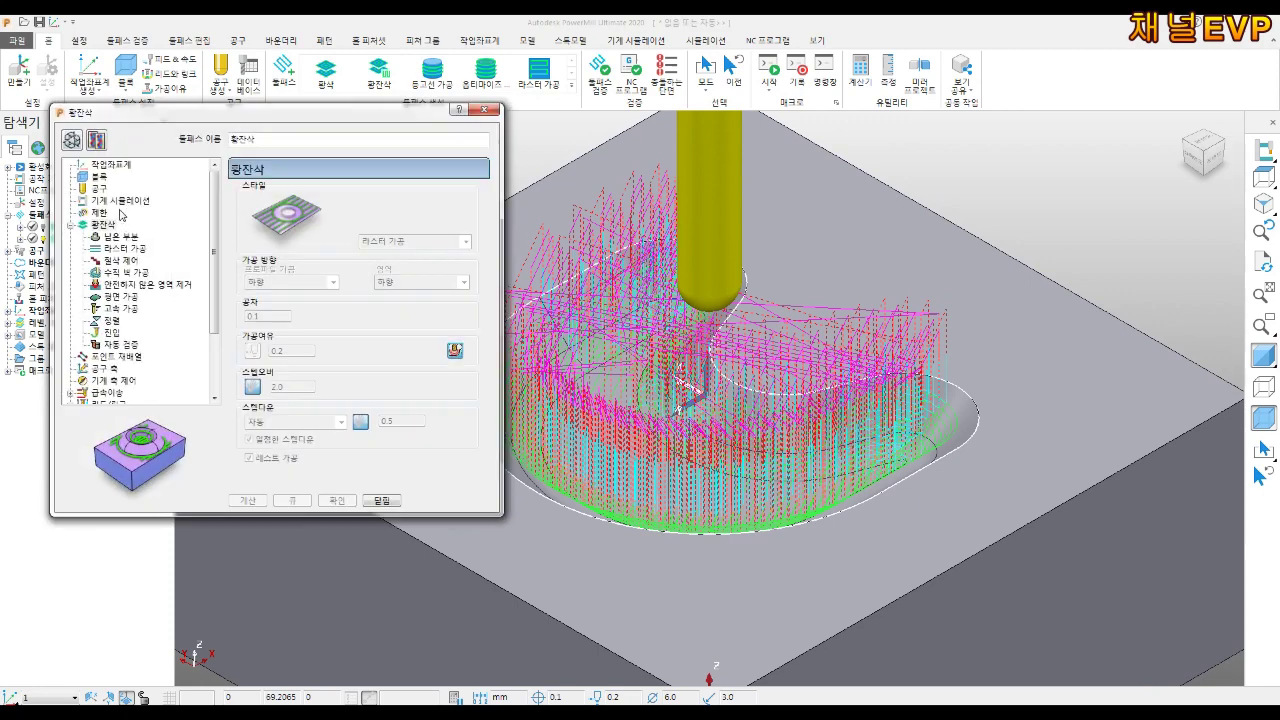
{"action": "left_click", "coordinate": [72, 141]}
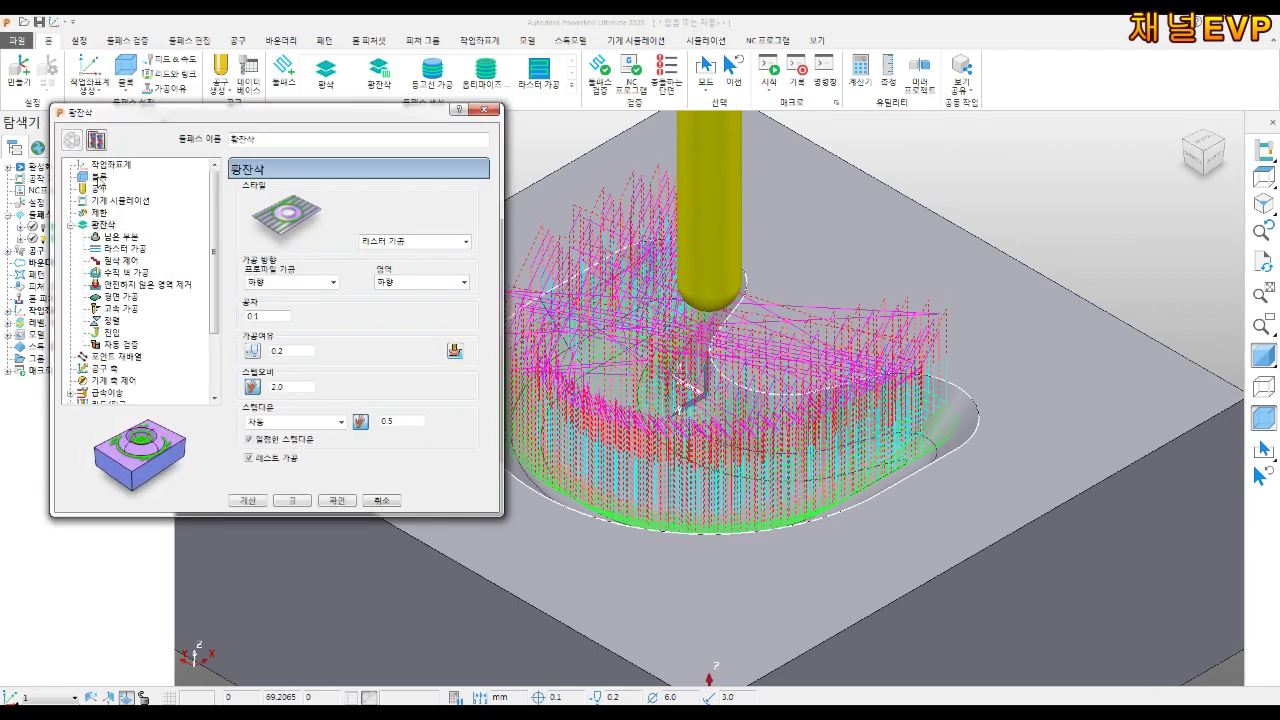
{"action": "left_click", "coordinate": [114, 237]}
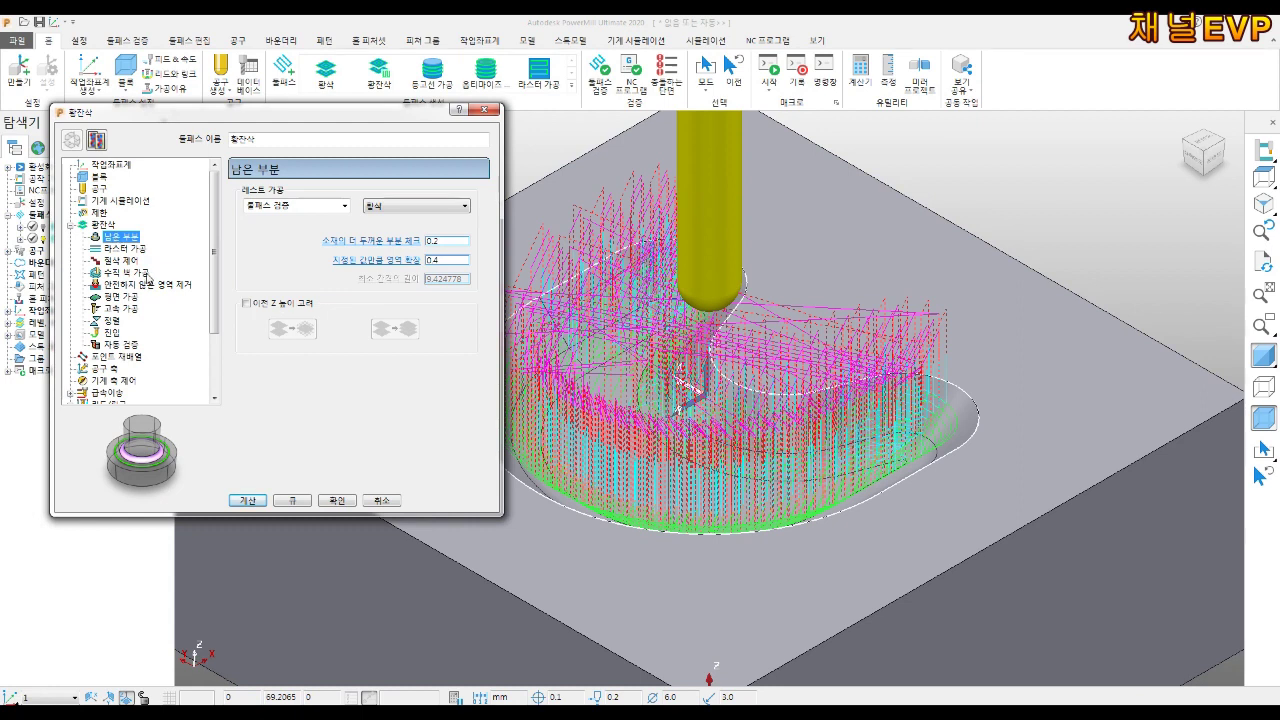
{"action": "left_click", "coordinate": [134, 252]}
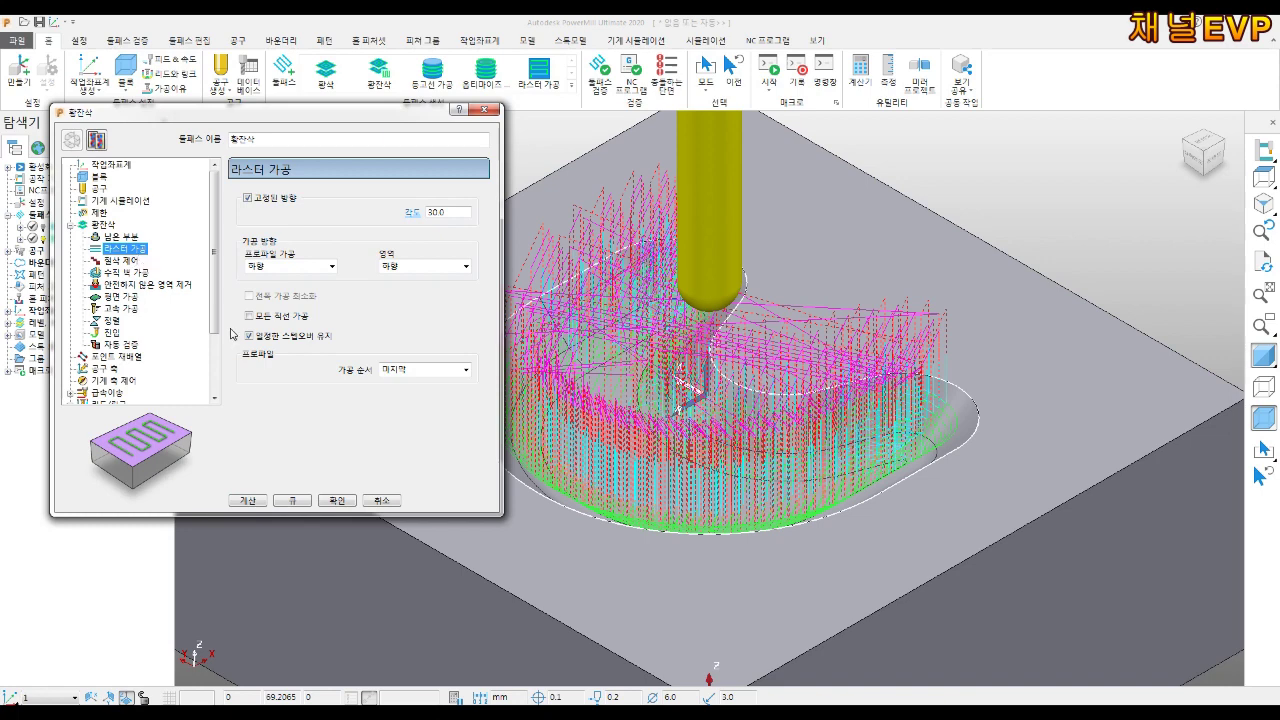
{"action": "left_click", "coordinate": [286, 503]}
{"action": "left_click", "coordinate": [339, 505]}
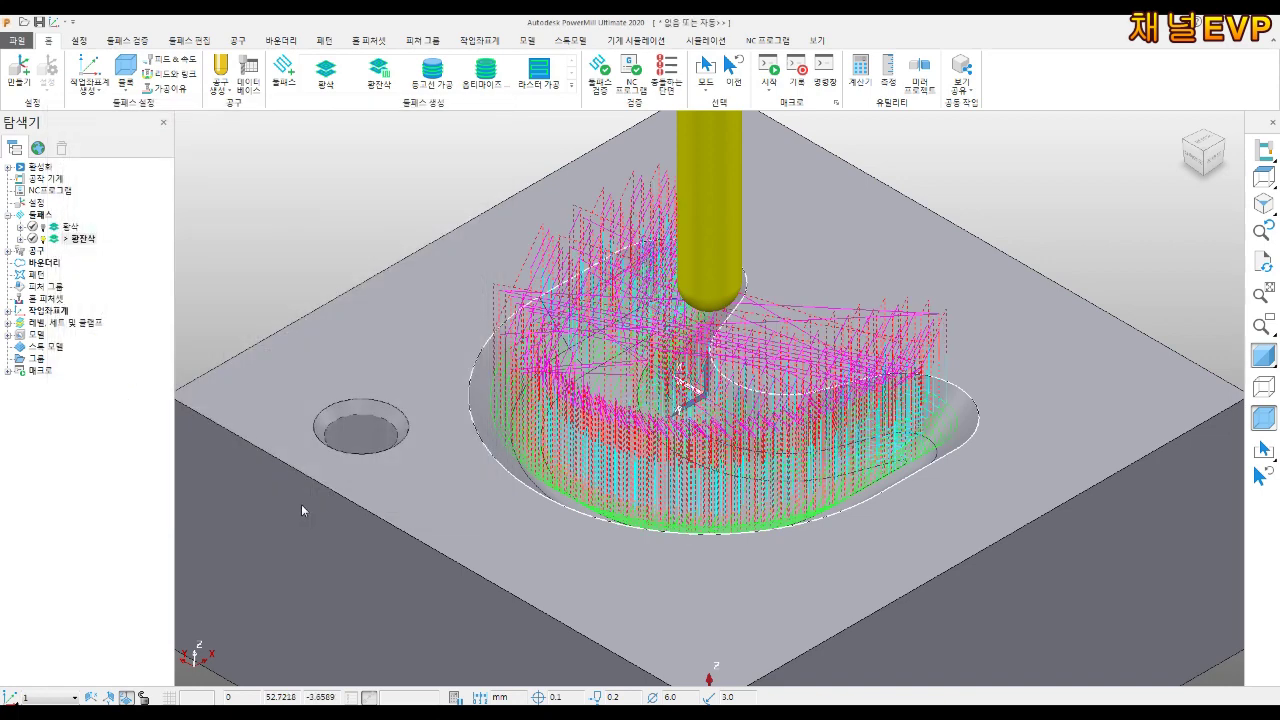
{"action": "left_click", "coordinate": [46, 238]}
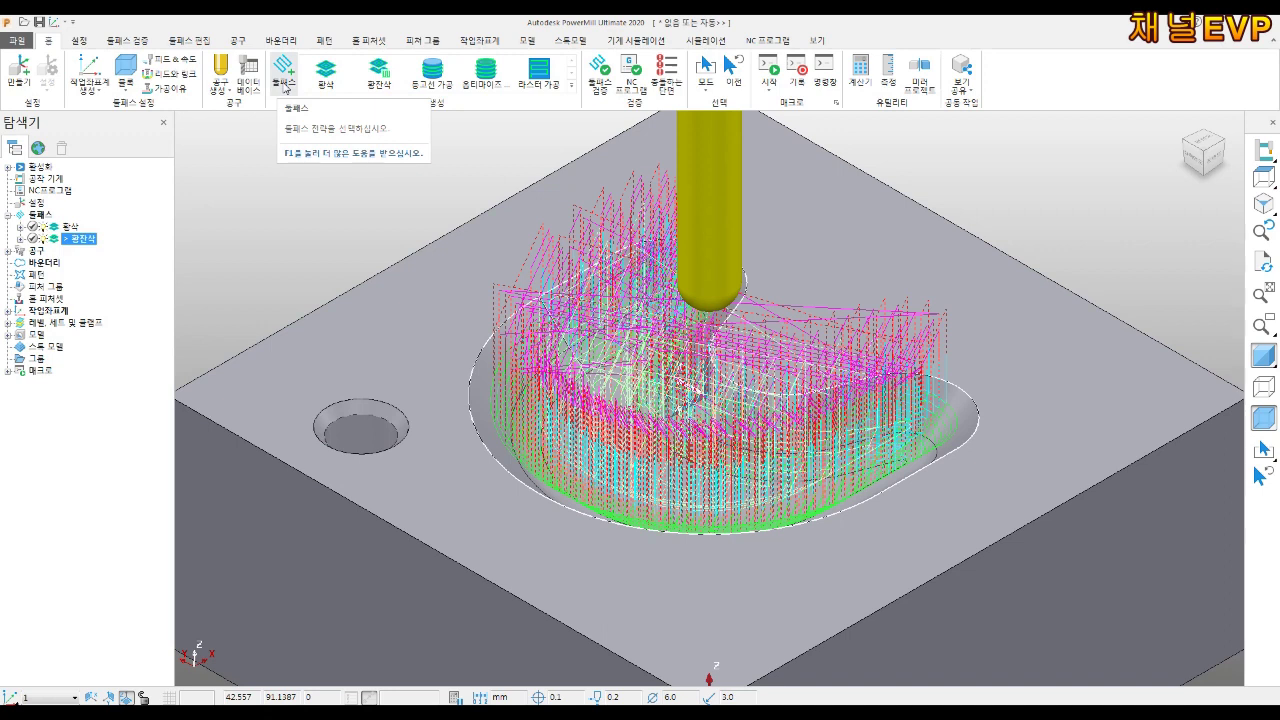
Start a new optimised constant-Z finishing toolpath and review its workplane, block, tool, limit and stock pages
{"action": "left_click", "coordinate": [575, 90]}
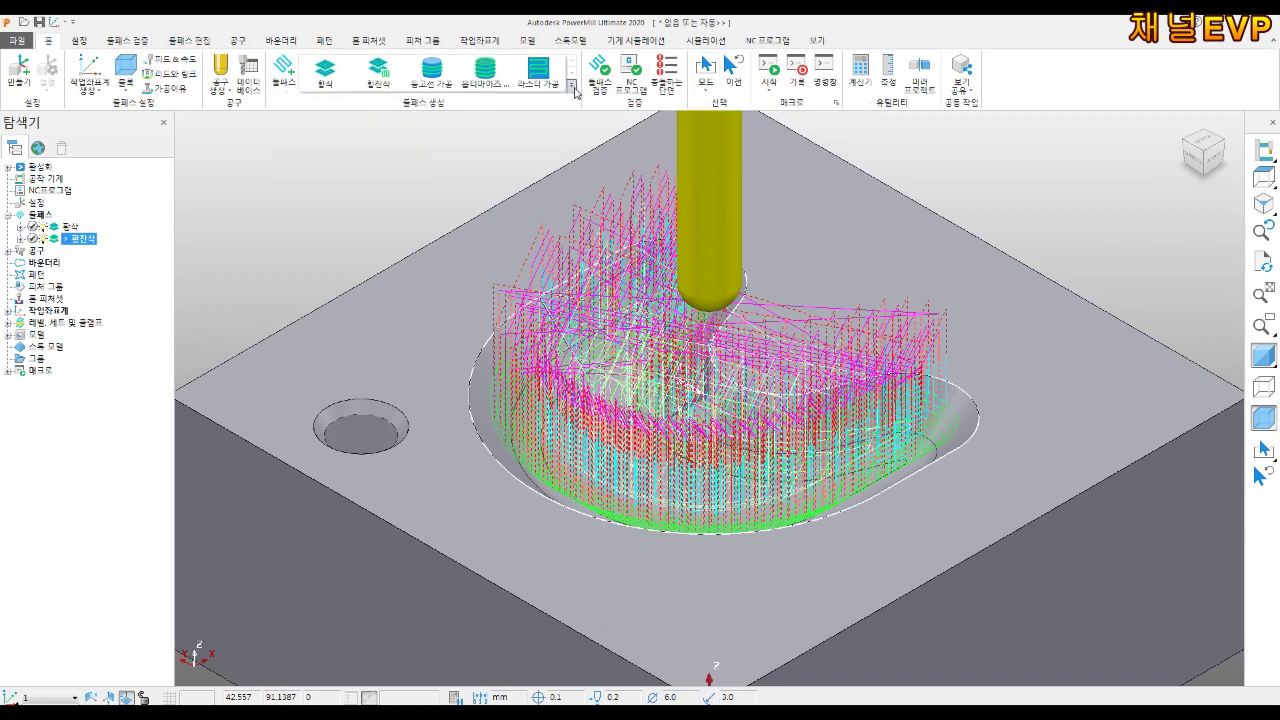
{"action": "left_click", "coordinate": [497, 78]}
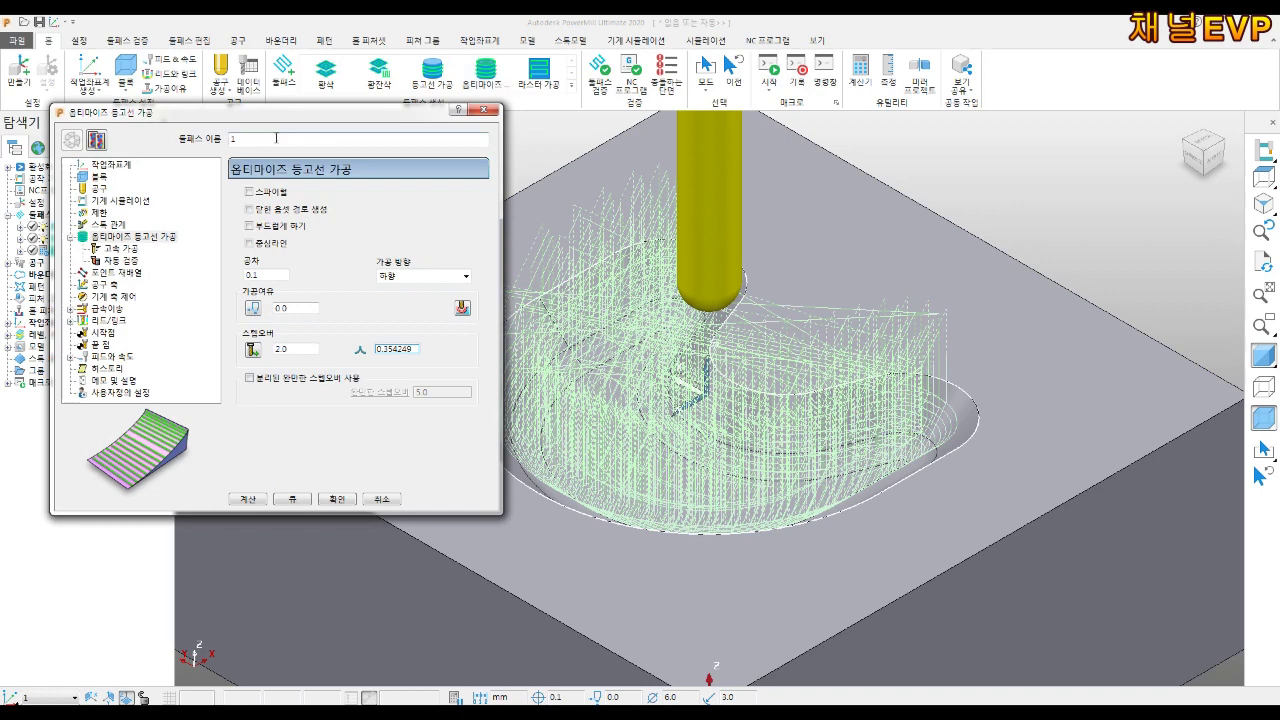
{"action": "type", "text": "WJ"}
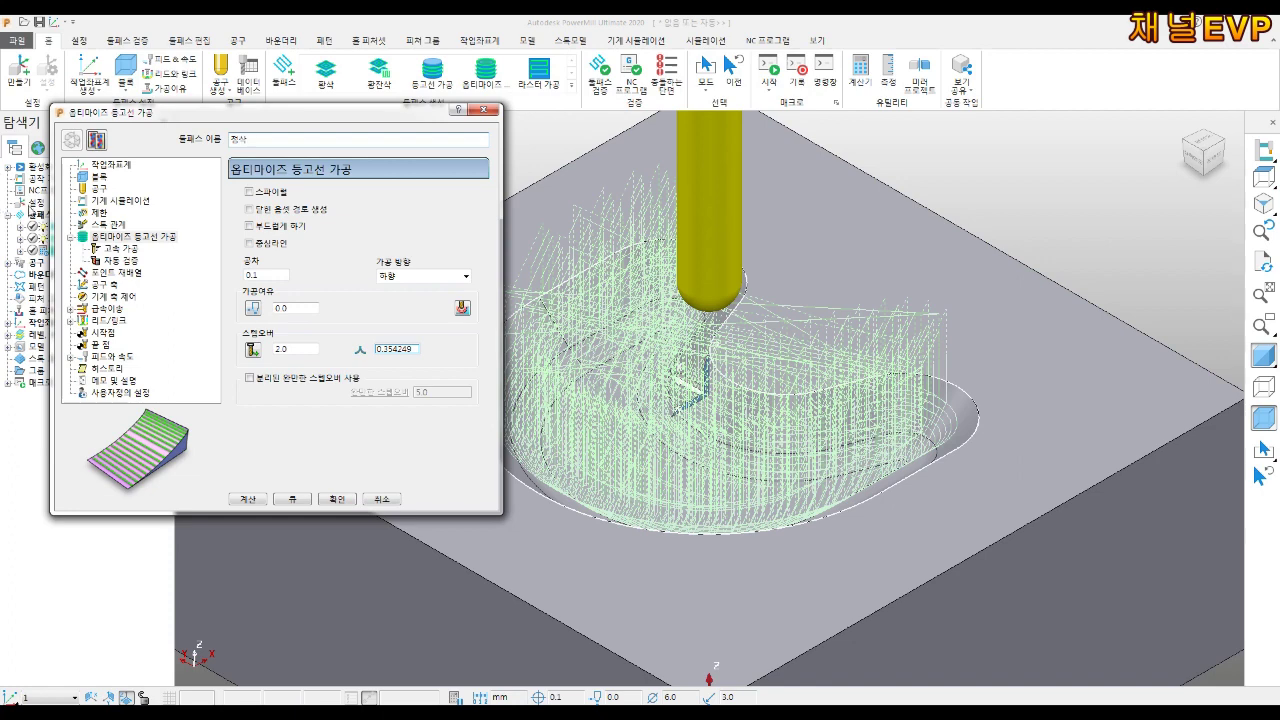
{"action": "left_click", "coordinate": [110, 164]}
{"action": "left_click", "coordinate": [100, 177]}
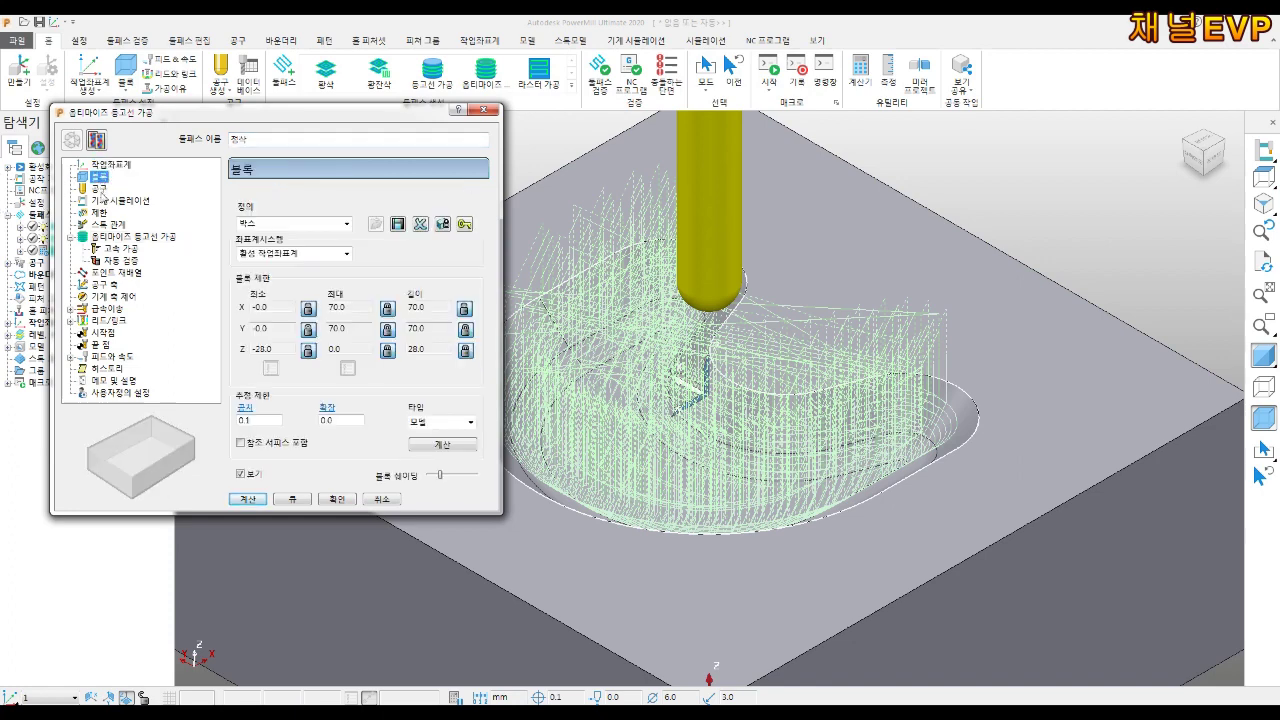
{"action": "left_click", "coordinate": [99, 189]}
{"action": "left_click", "coordinate": [100, 212]}
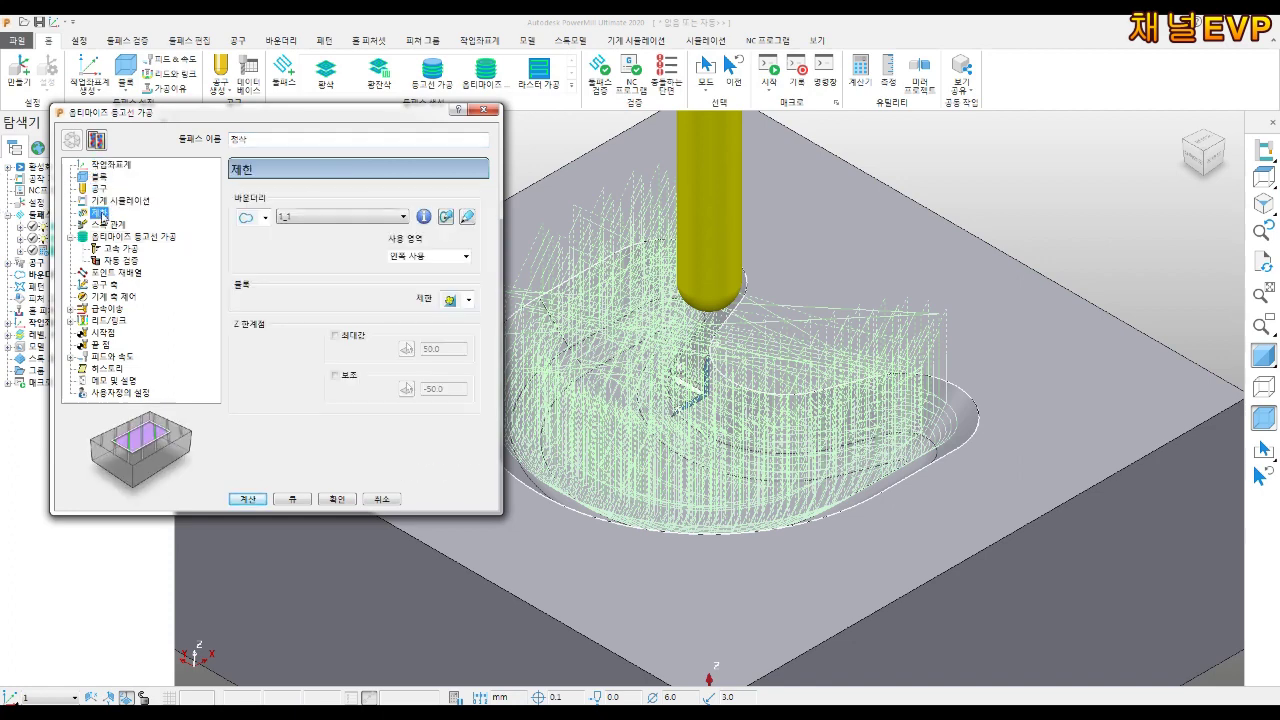
{"action": "left_click", "coordinate": [112, 236]}
{"action": "left_click", "coordinate": [112, 225]}
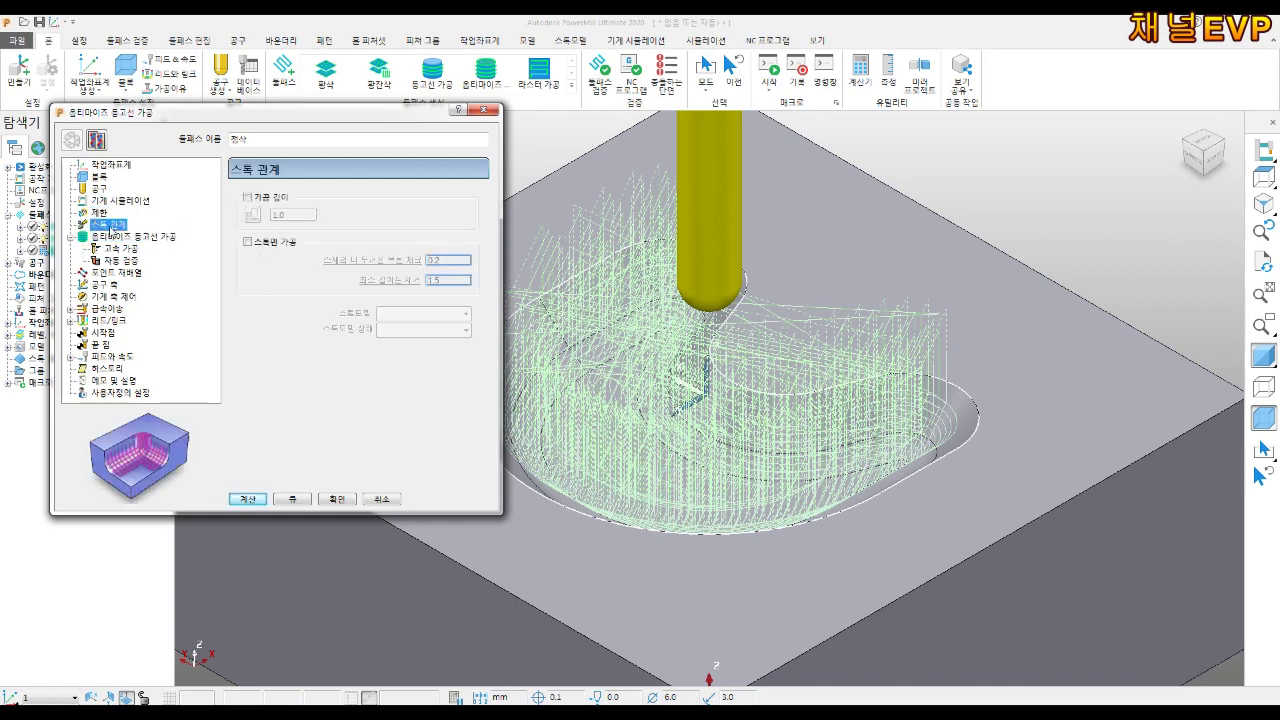
{"action": "left_click", "coordinate": [113, 236]}
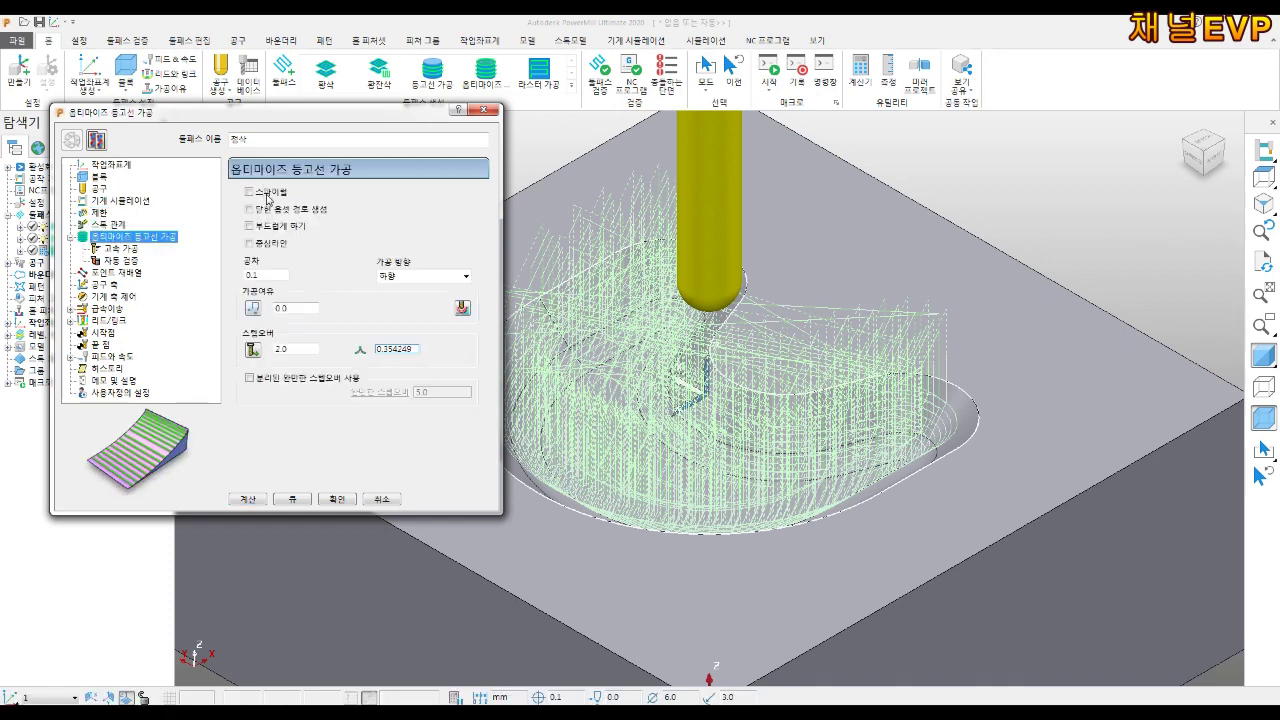
Turn on spiral cutting and smoothing, and set the finishing stepover to 0.2
{"action": "left_click", "coordinate": [267, 195]}
{"action": "left_click", "coordinate": [278, 228]}
{"action": "double_click", "coordinate": [286, 349]}
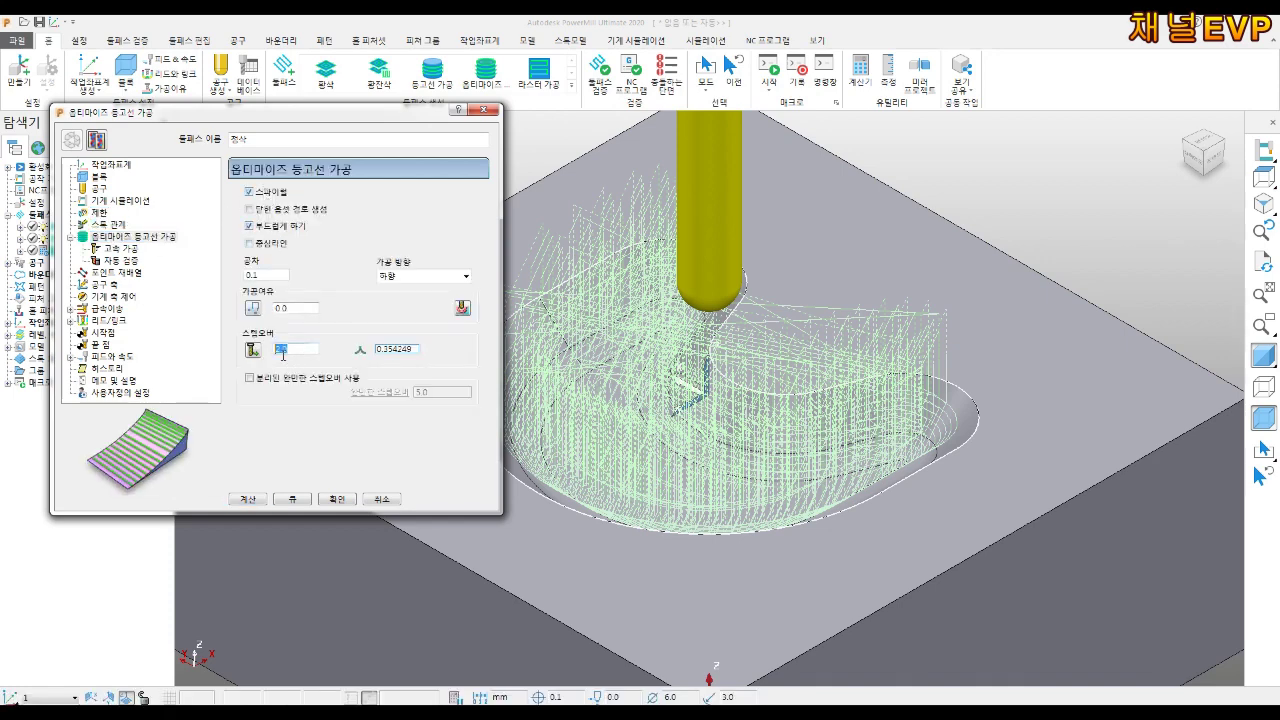
{"action": "type", "text": "0.2"}
Review high-speed, axis, leads and links, lead-in and feeds pages, then calculate the finishing toolpath
{"action": "left_click", "coordinate": [122, 248]}
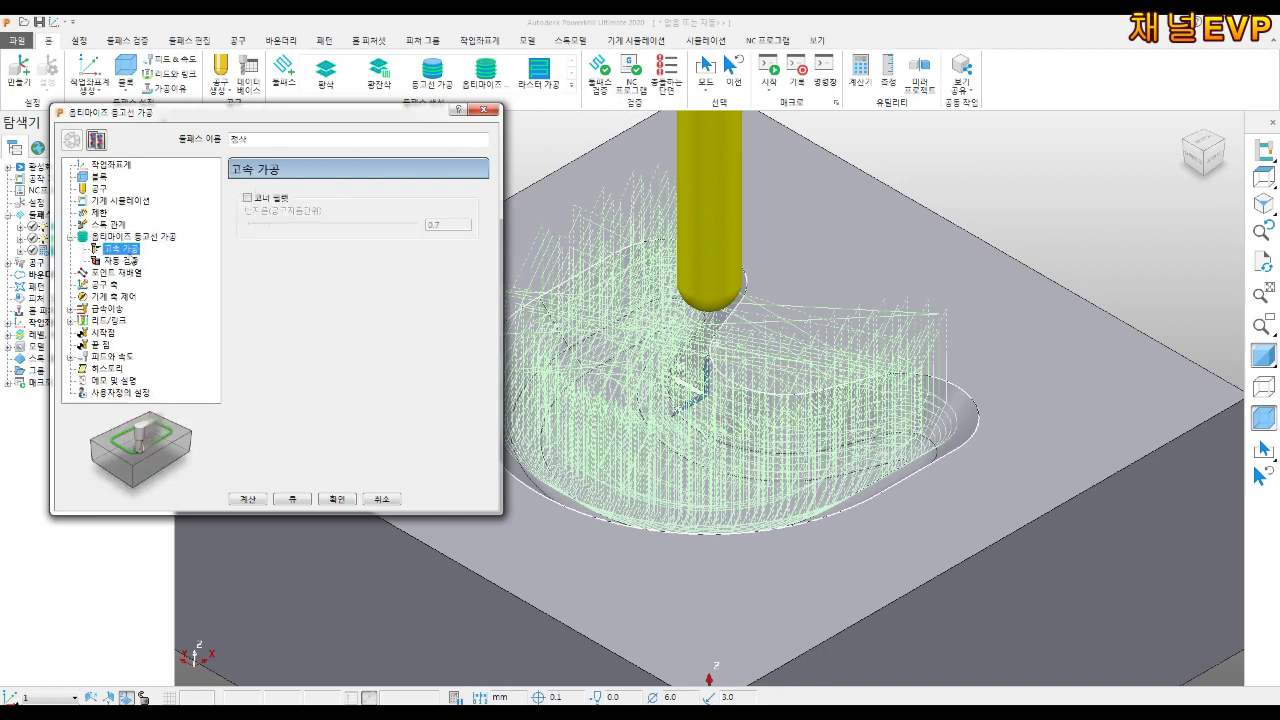
{"action": "left_click", "coordinate": [113, 297]}
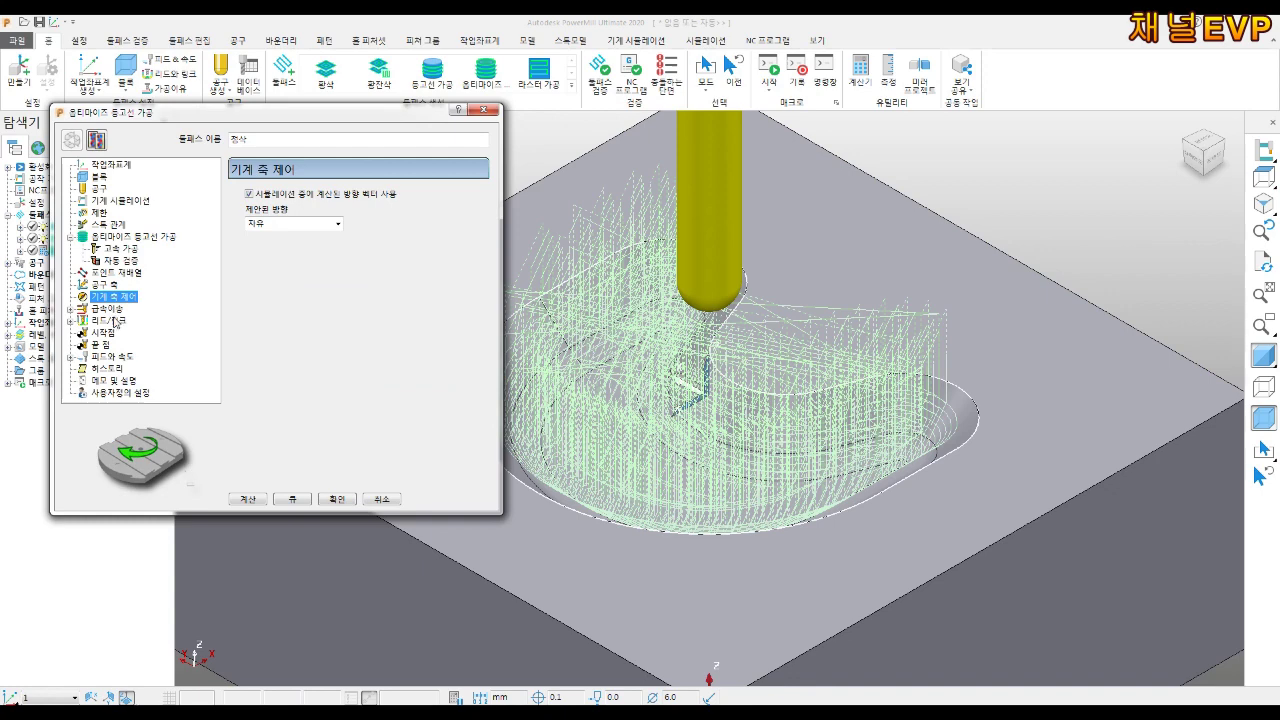
{"action": "left_click", "coordinate": [113, 320]}
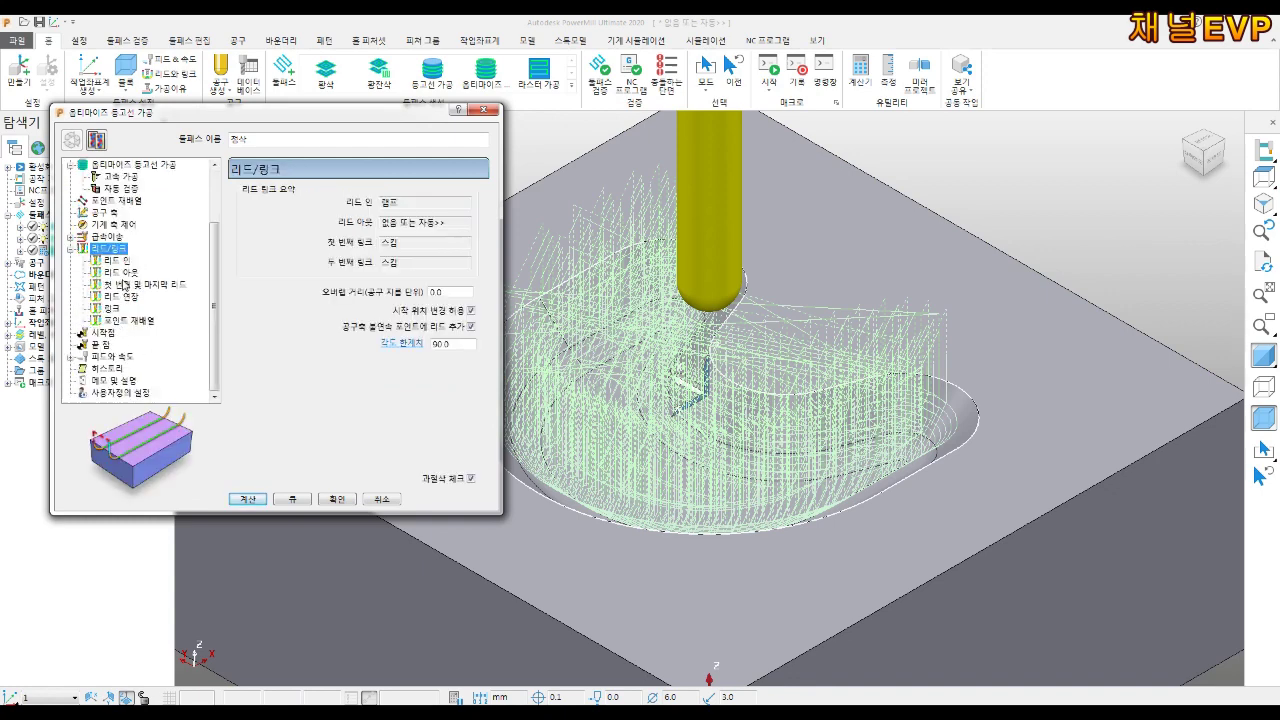
{"action": "left_click", "coordinate": [117, 262]}
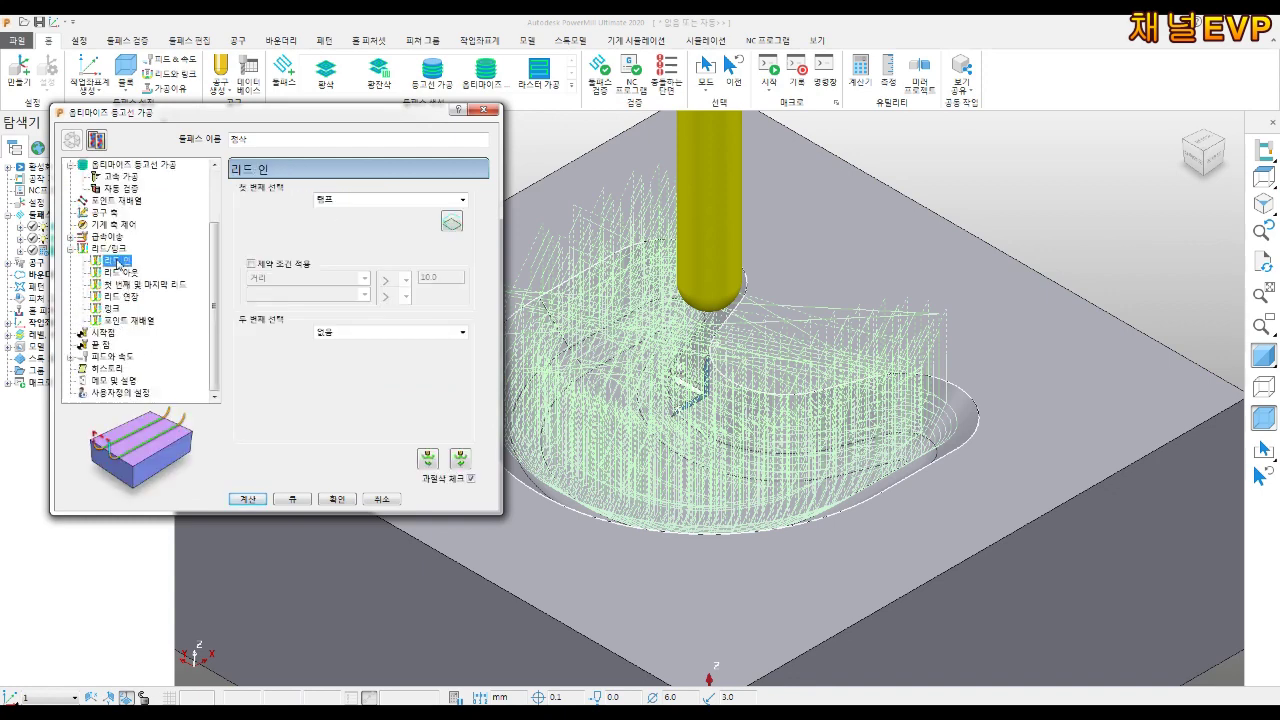
{"action": "left_click", "coordinate": [118, 357]}
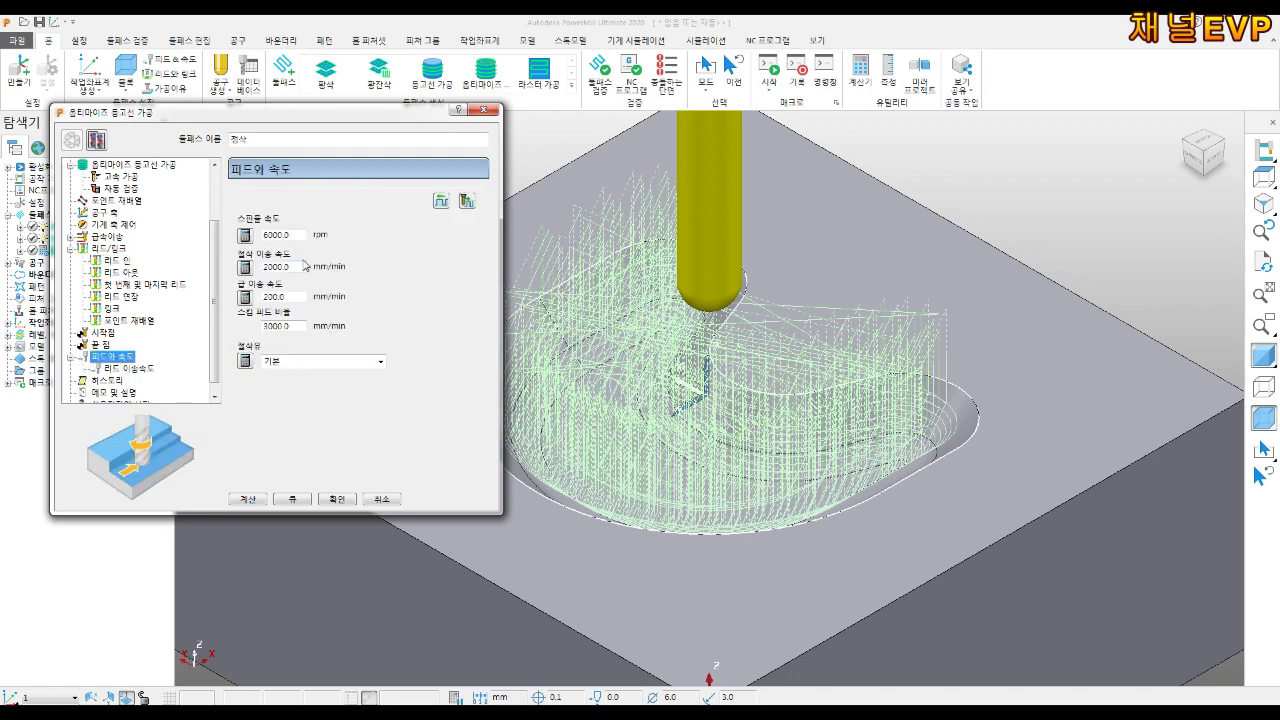
{"action": "left_click", "coordinate": [248, 498]}
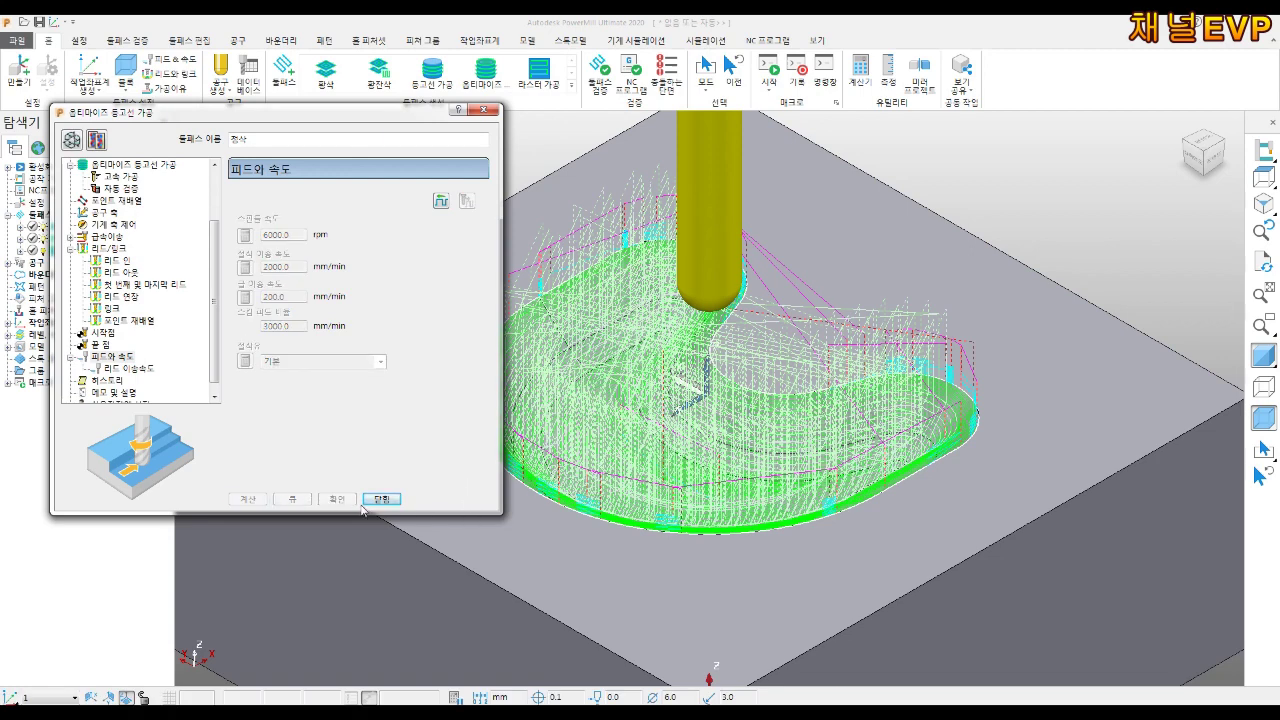
{"action": "left_click", "coordinate": [372, 500]}
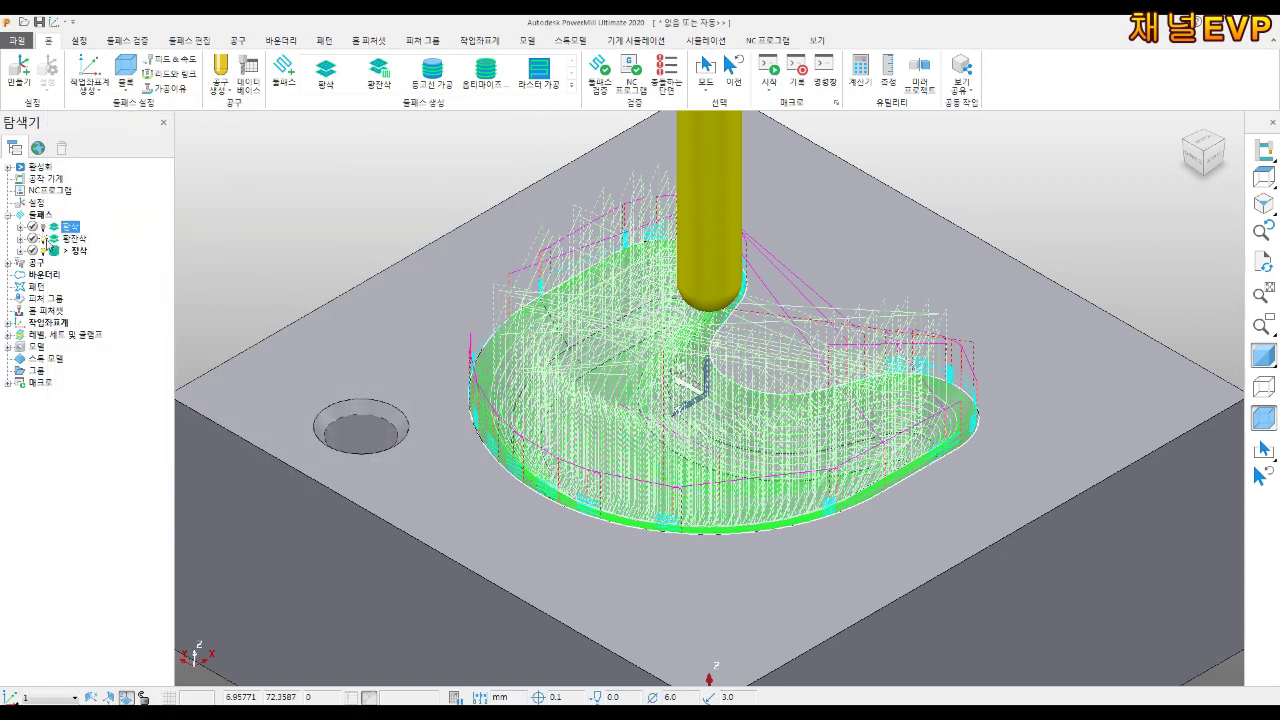
Select the 황잔삭 and 정삭 toolpaths, make tool F10 current, then activate the 황삭 roughing toolpath
{"action": "left_click", "coordinate": [72, 239]}
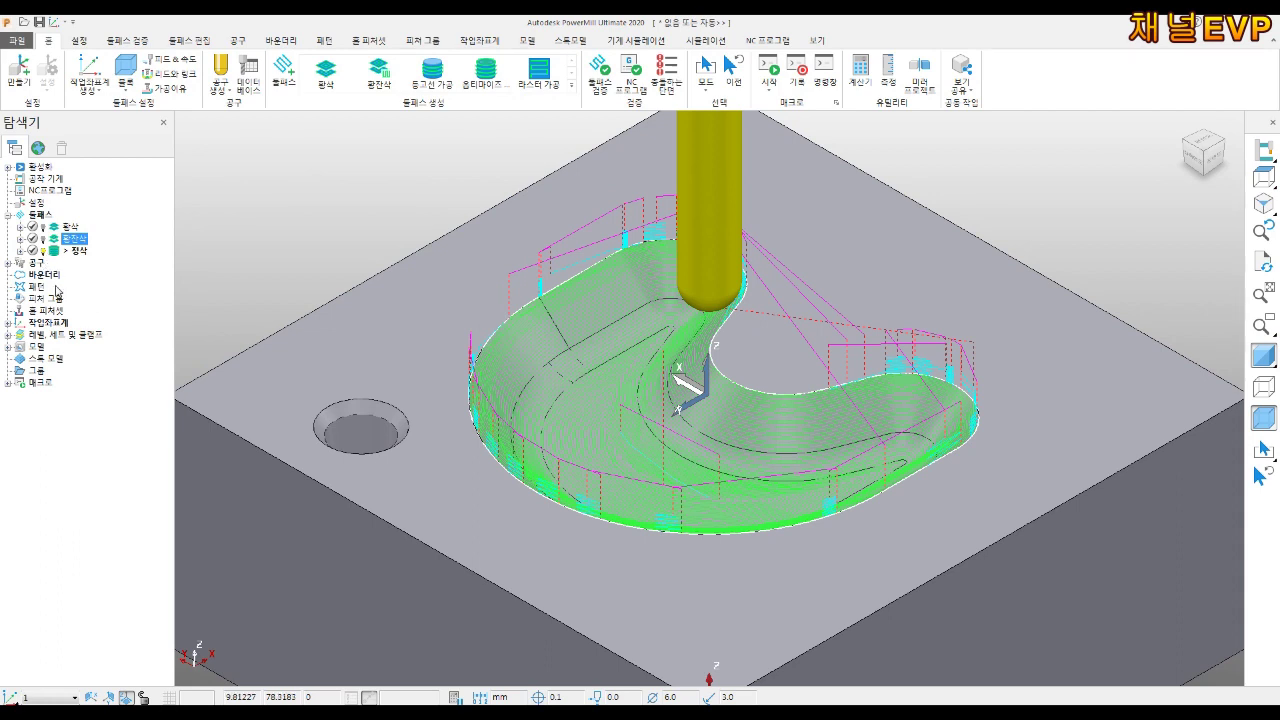
{"action": "left_click", "coordinate": [43, 250]}
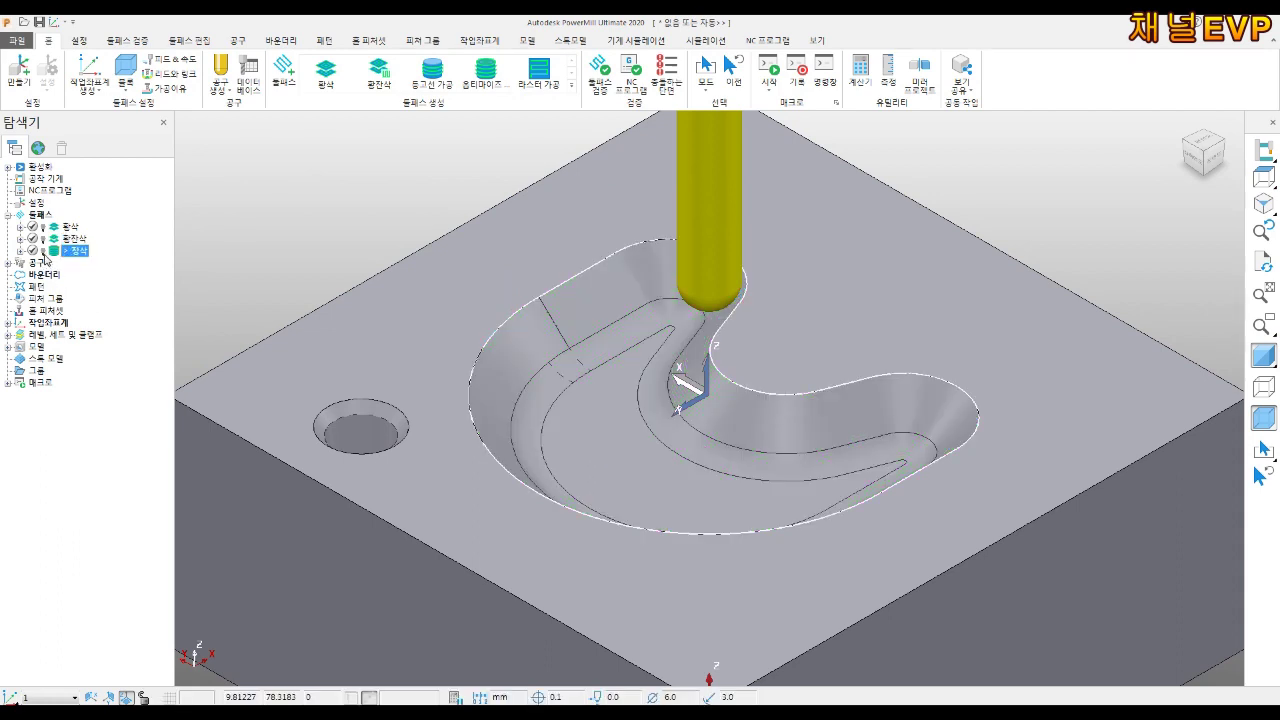
{"action": "double_click", "coordinate": [16, 264]}
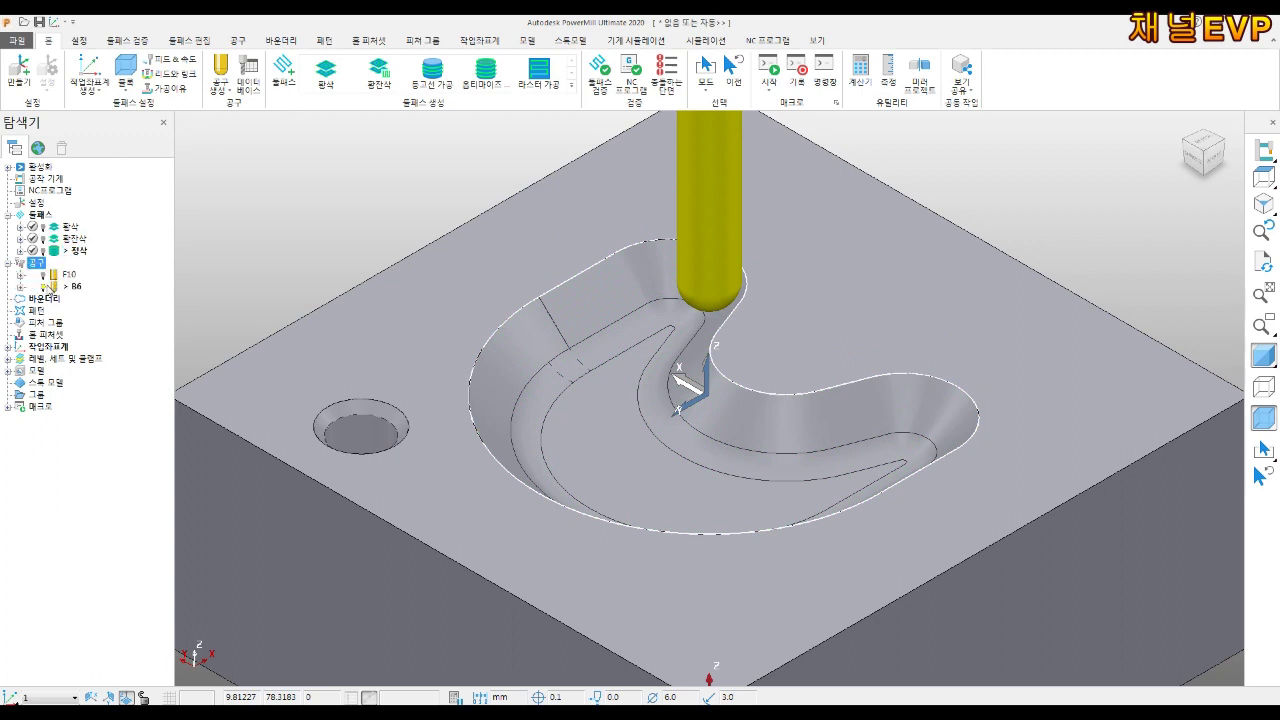
{"action": "left_click", "coordinate": [46, 276]}
{"action": "left_click", "coordinate": [43, 229]}
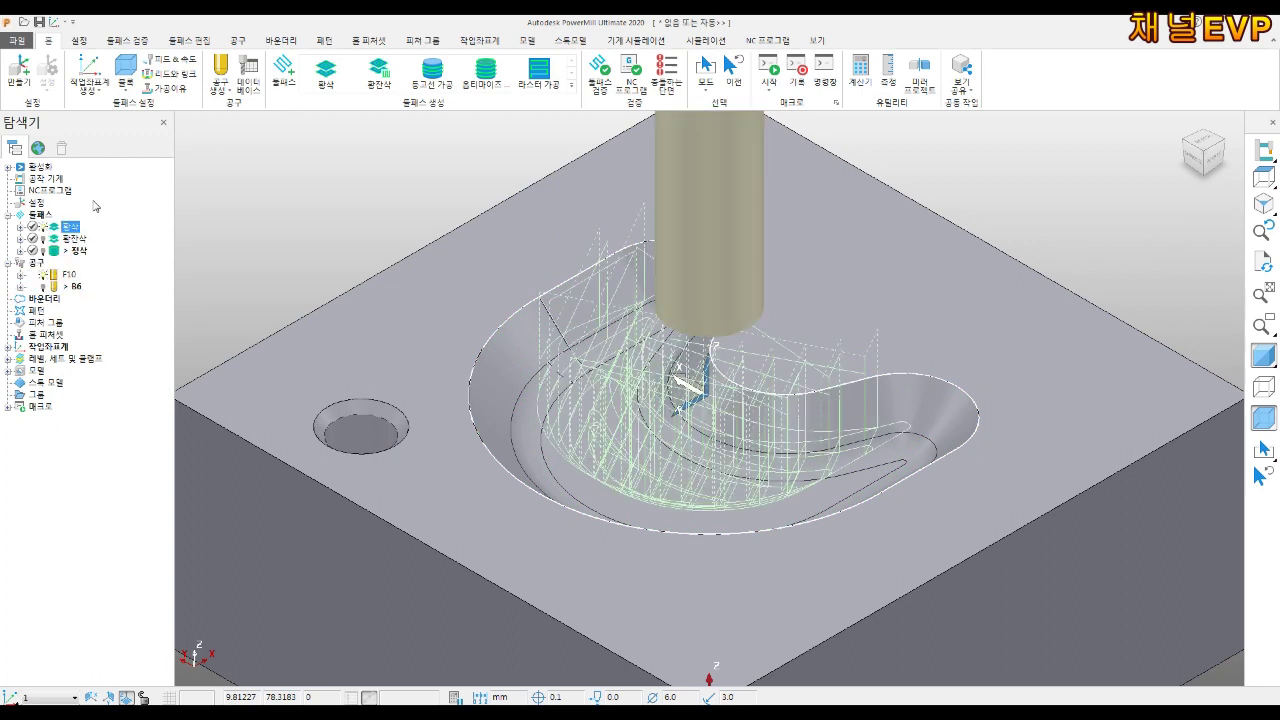
Enable ViewMill stock simulation, pick a shading mode, and play the roughing cut
{"action": "left_click", "coordinate": [684, 42]}
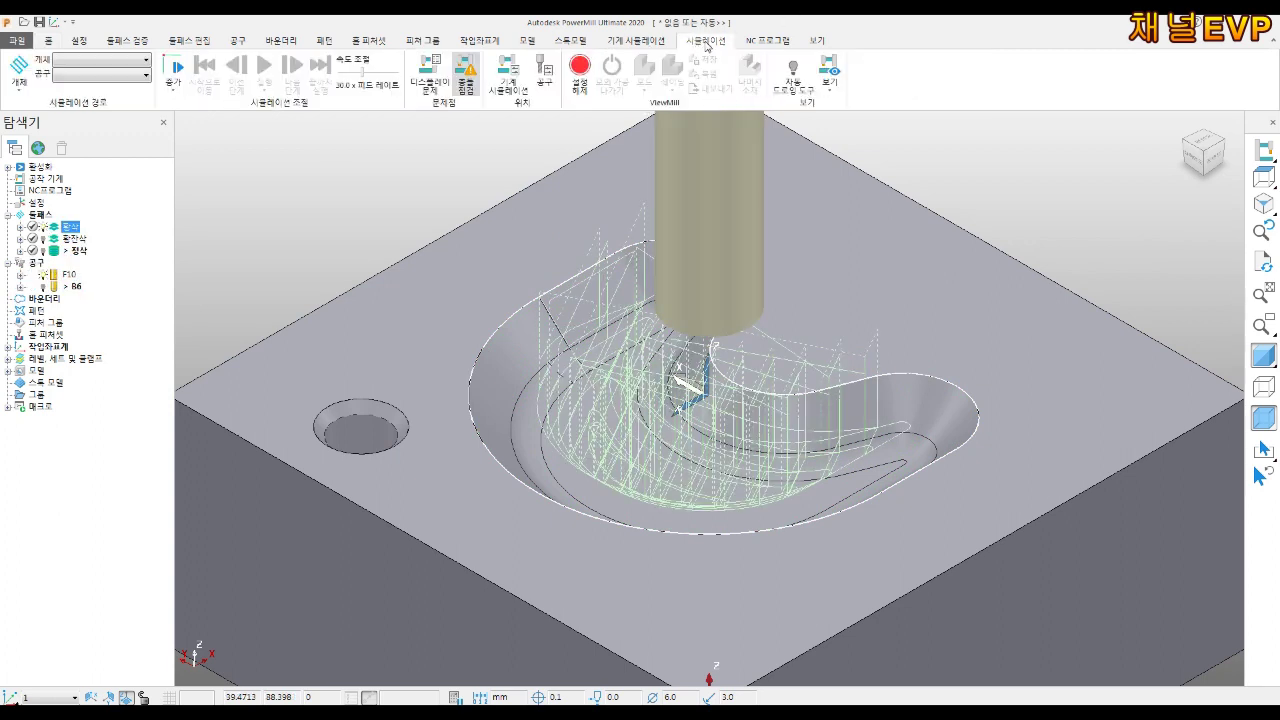
{"action": "left_click", "coordinate": [580, 70]}
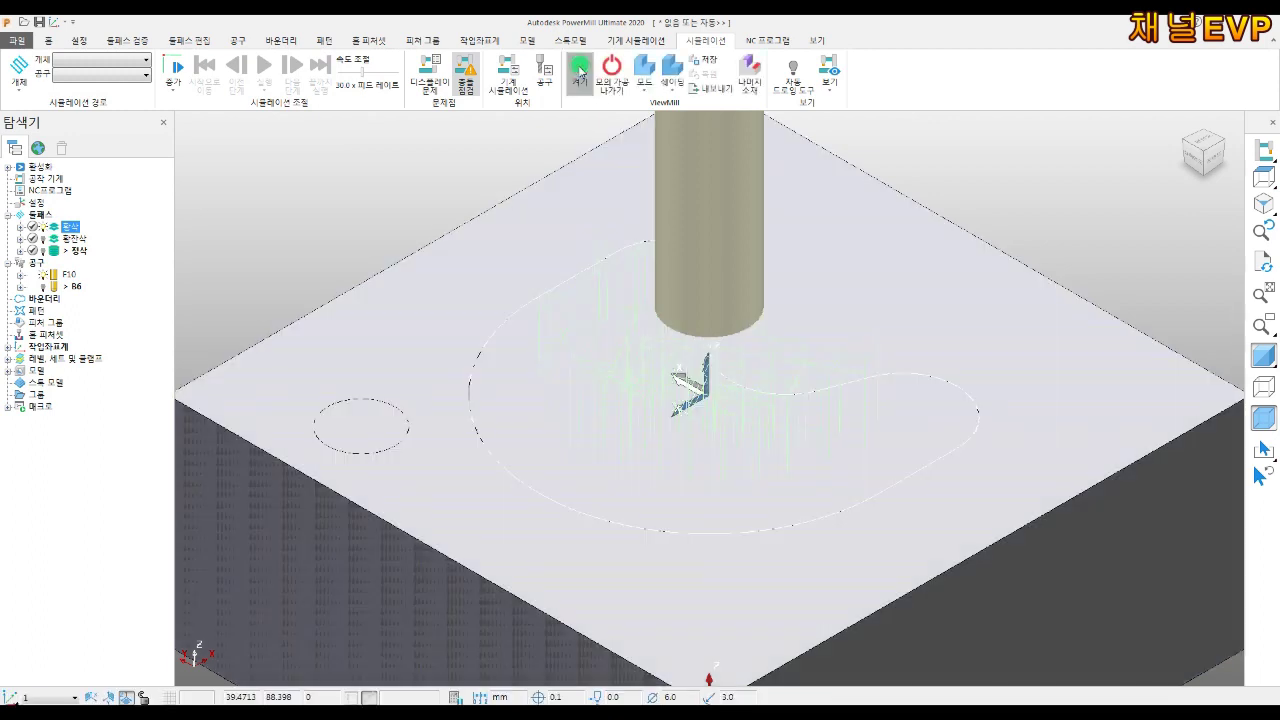
{"action": "left_click", "coordinate": [672, 86]}
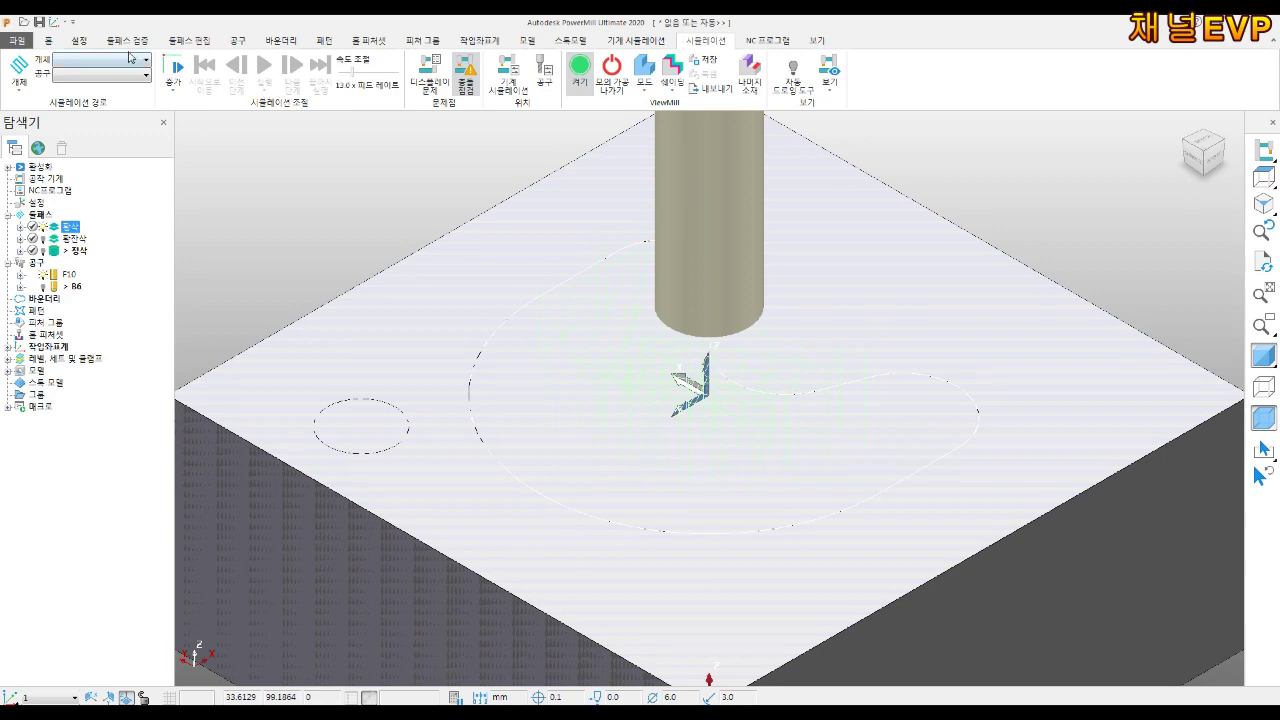
{"action": "left_click", "coordinate": [260, 88]}
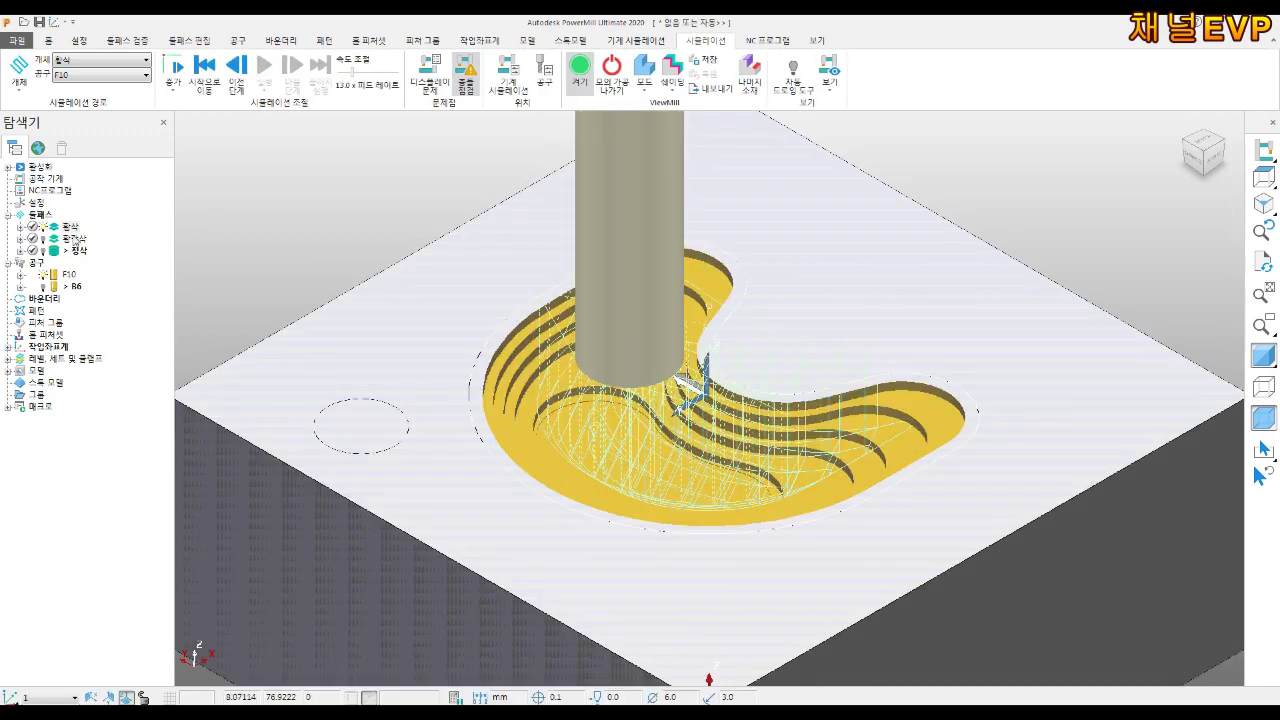
Check the roughing toolpath's cutting length and time statistics
{"action": "right_click", "coordinate": [64, 257]}
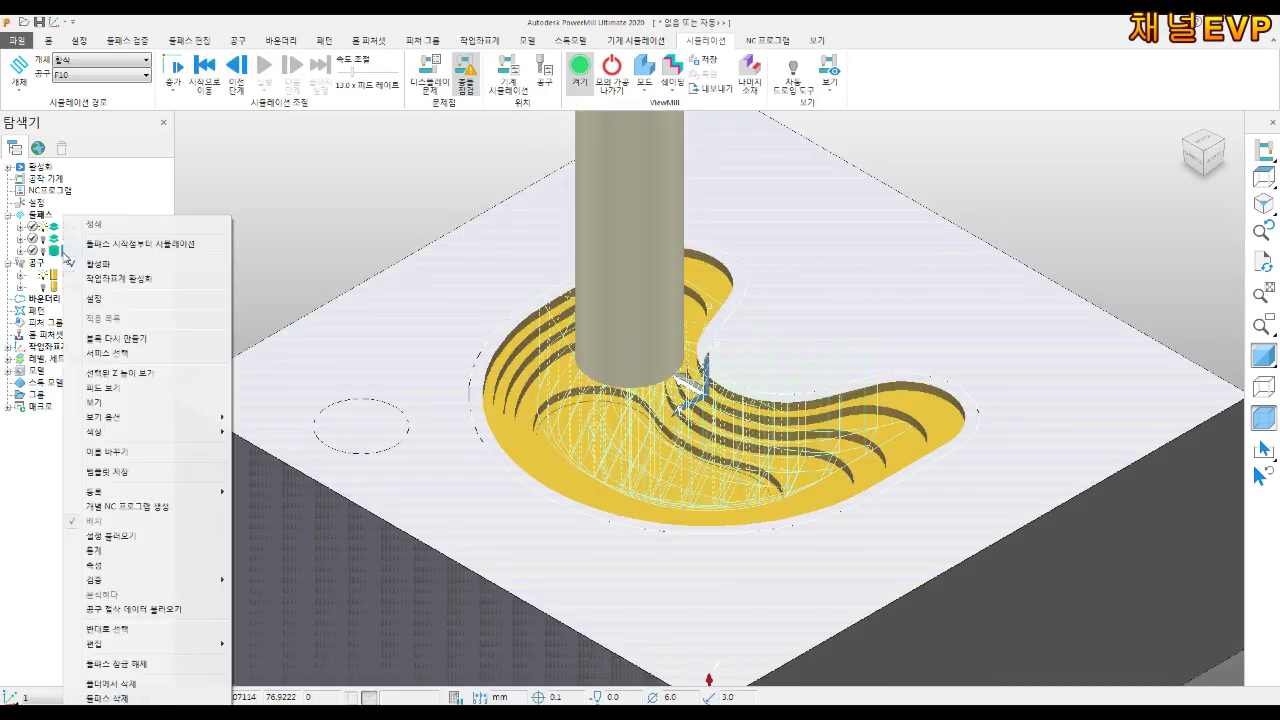
{"action": "left_click", "coordinate": [97, 550]}
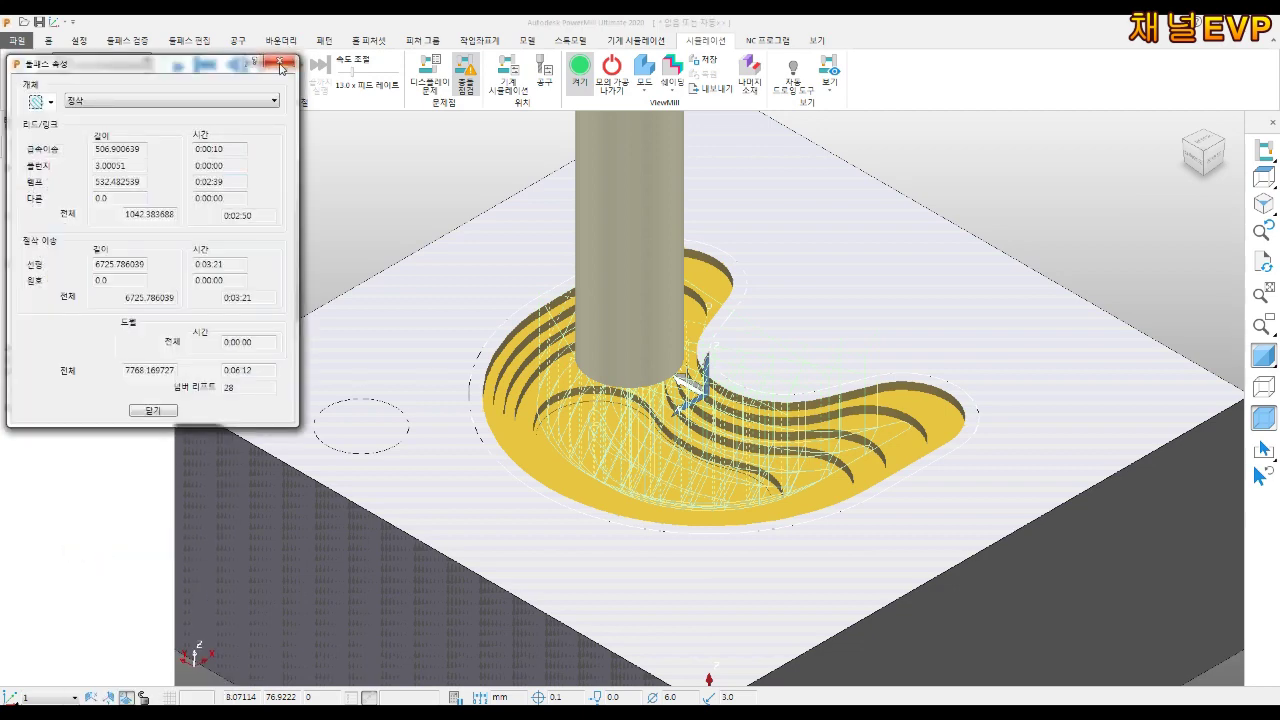
{"action": "left_click", "coordinate": [281, 65]}
{"action": "left_click", "coordinate": [44, 238]}
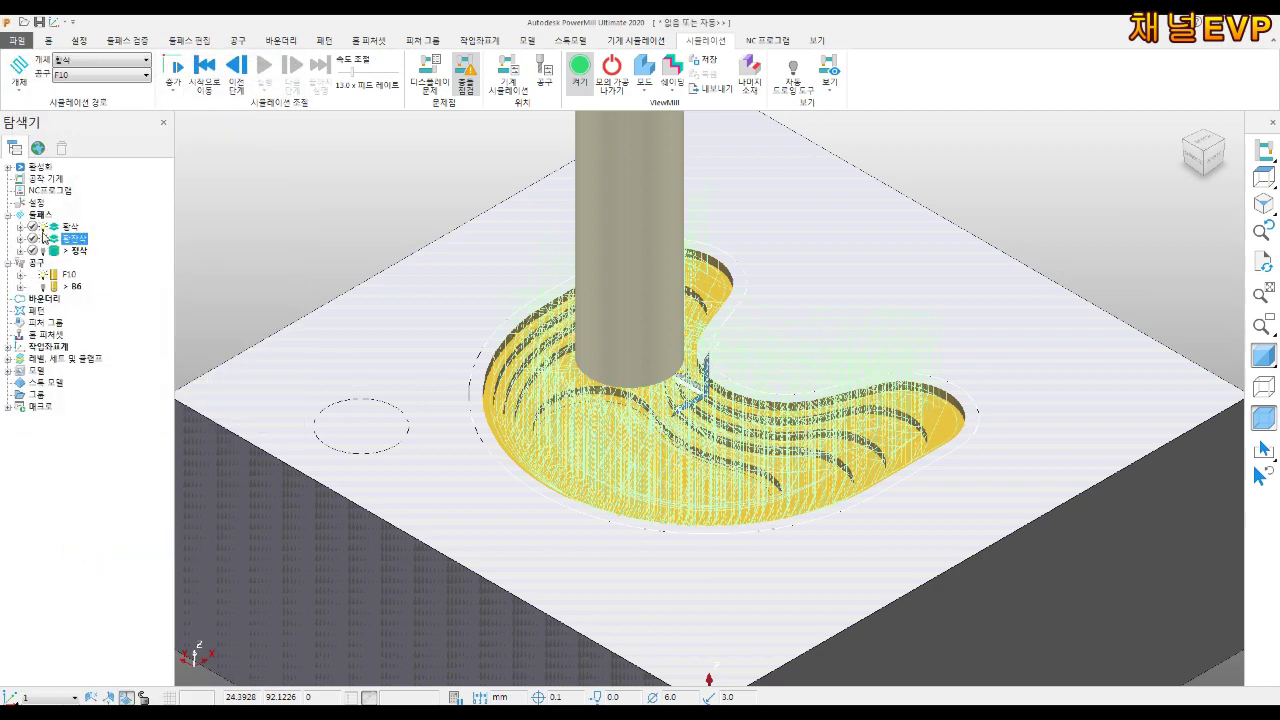
Select the 황잔삭 toolpath and play its stock simulation with the R6 ball-nose tool
{"action": "left_click", "coordinate": [66, 274]}
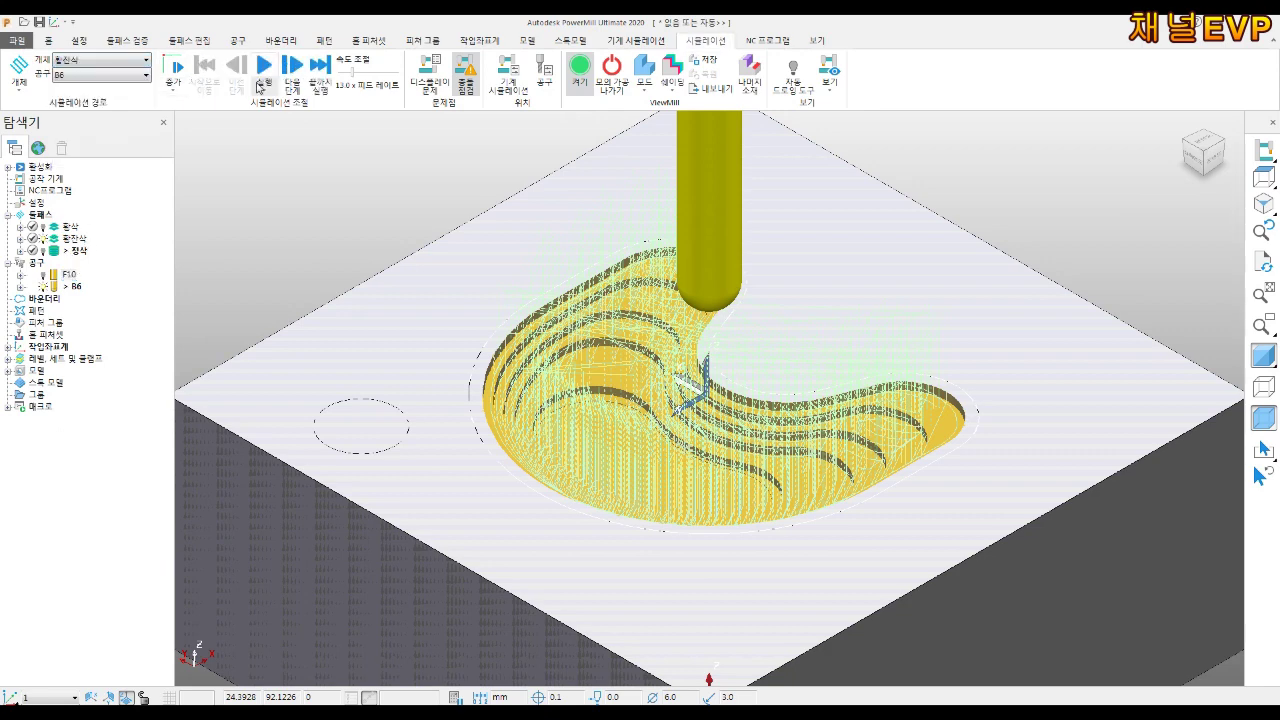
{"action": "left_click", "coordinate": [265, 66]}
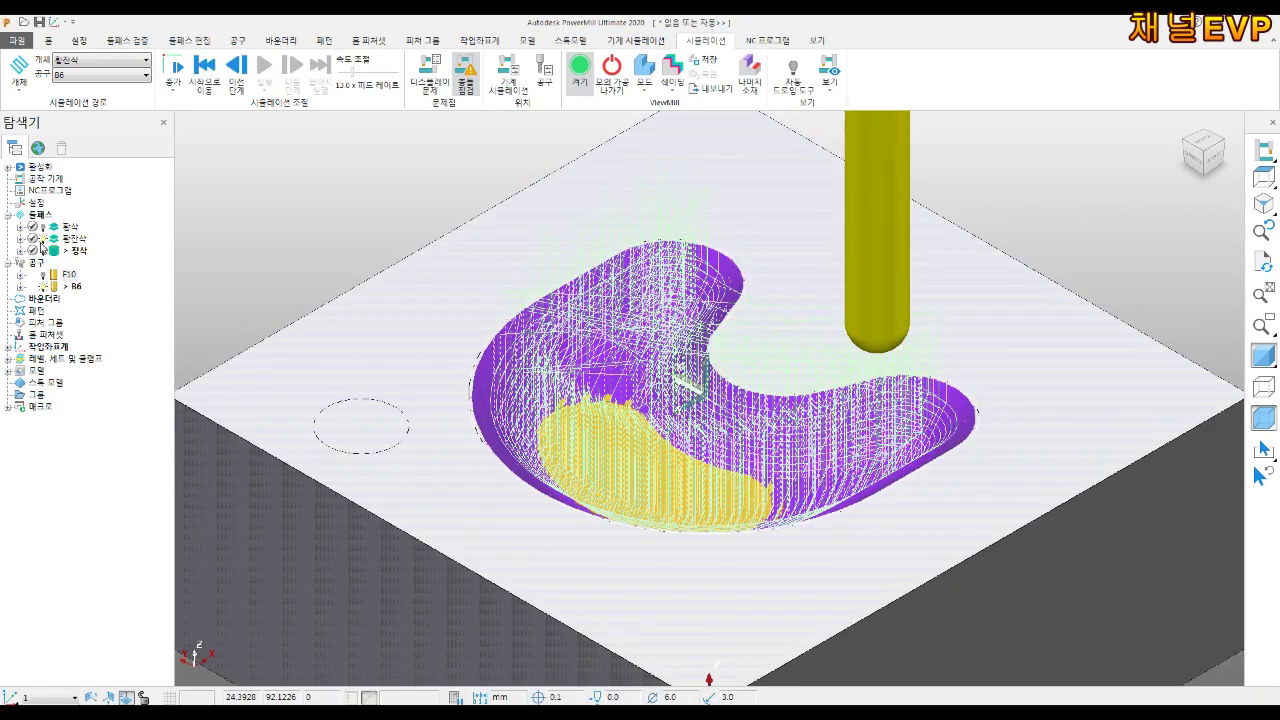
Exit the ViewMill simulation and open the 황삭 roughing toolpath settings
{"action": "left_click", "coordinate": [614, 72]}
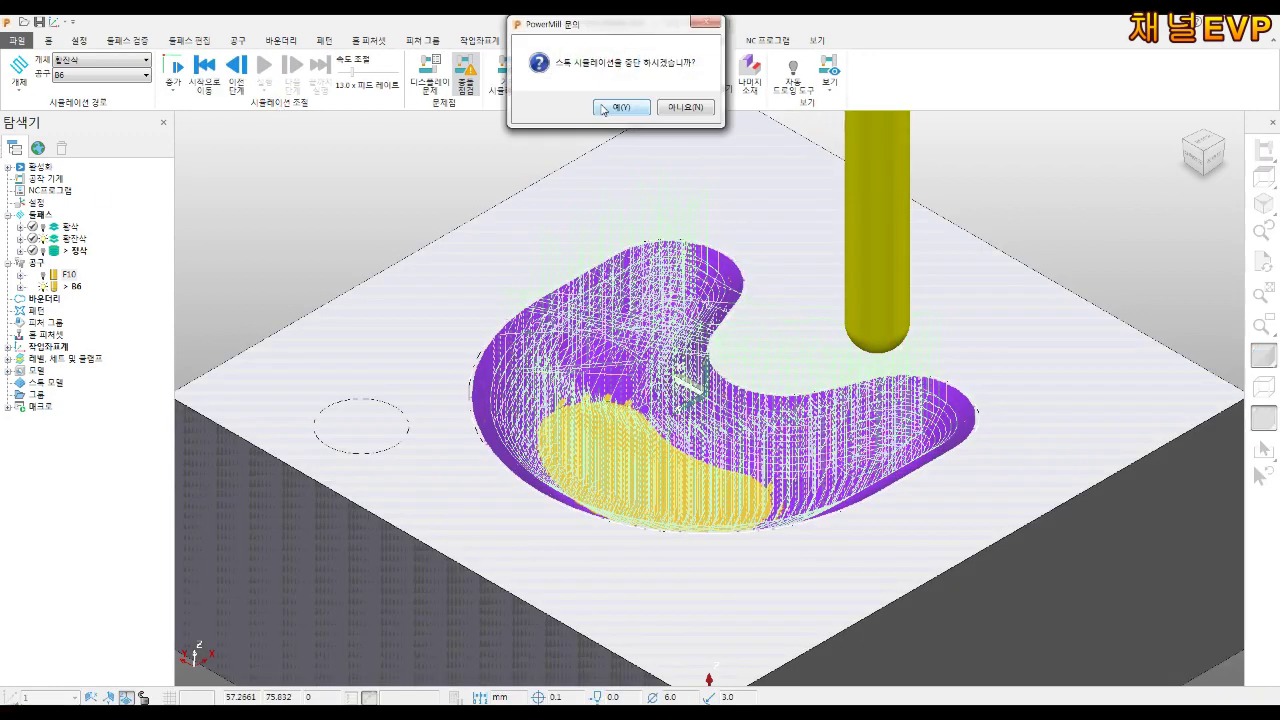
{"action": "left_click", "coordinate": [603, 110]}
{"action": "right_click", "coordinate": [53, 250]}
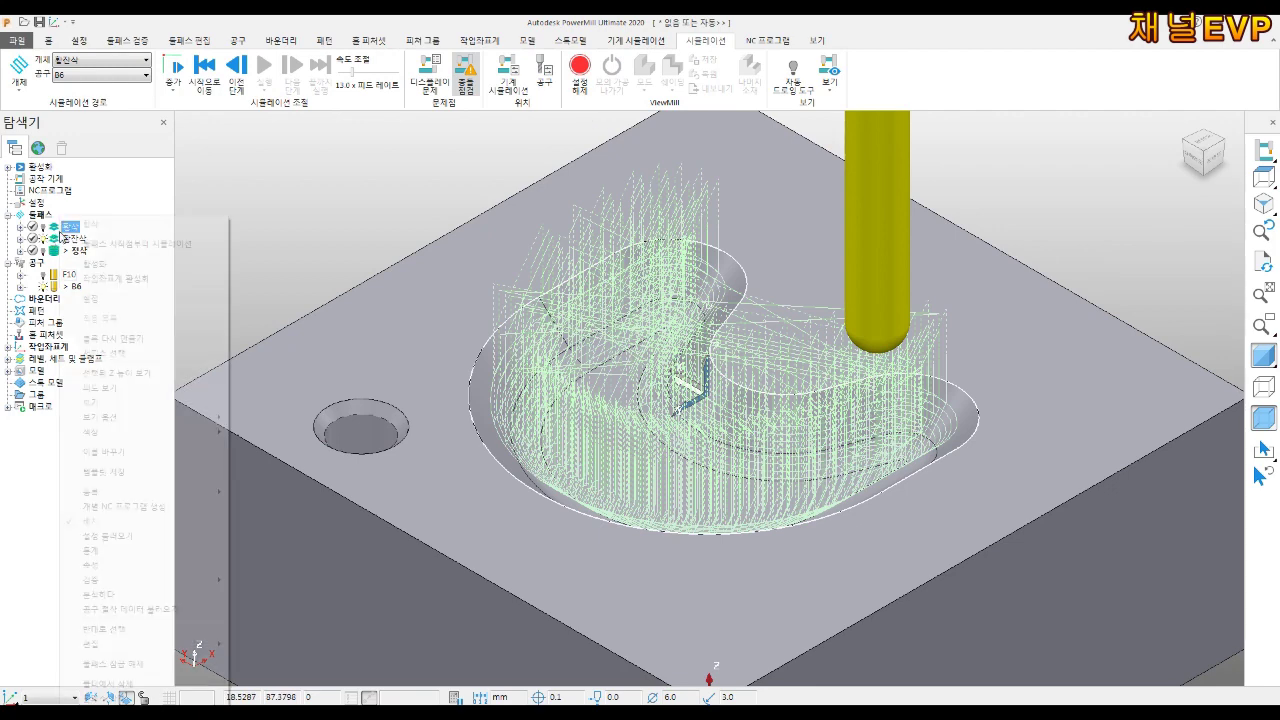
{"action": "left_click", "coordinate": [115, 298]}
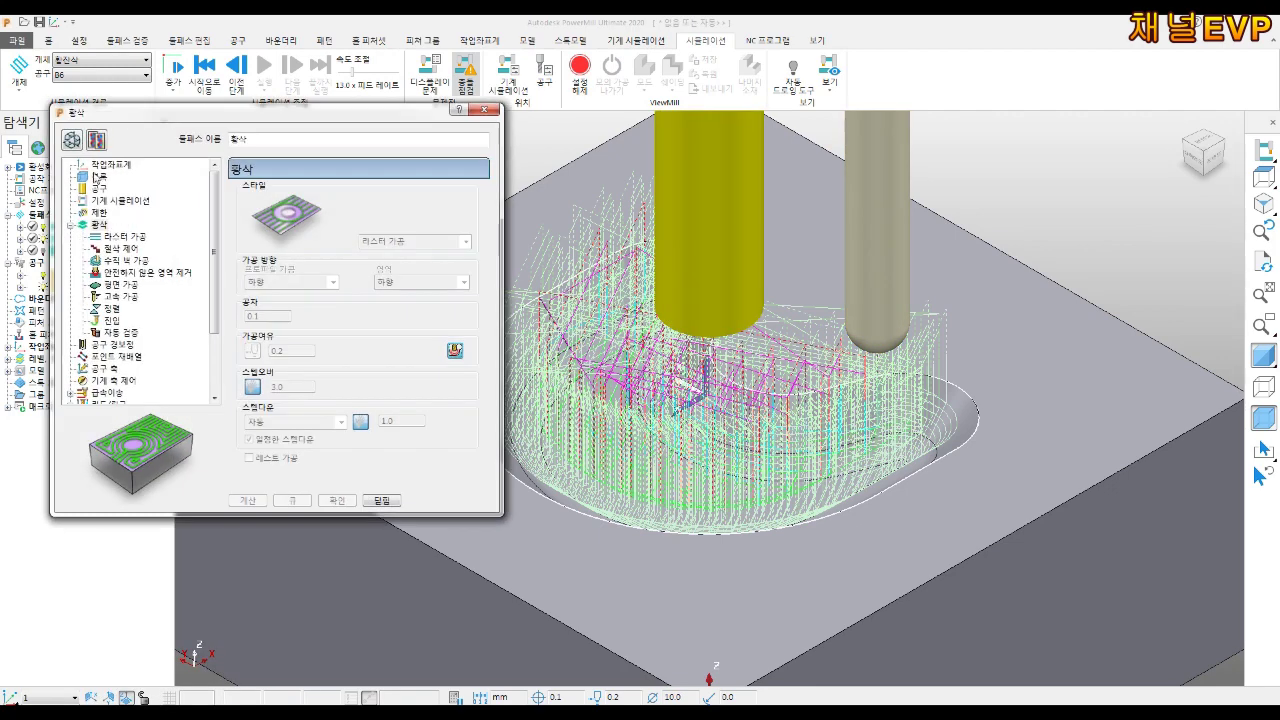
Unlock the 황삭 settings, check the 0.0° raster angle, and recalculate the toolpath
{"action": "left_click", "coordinate": [74, 141]}
{"action": "left_click", "coordinate": [220, 213]}
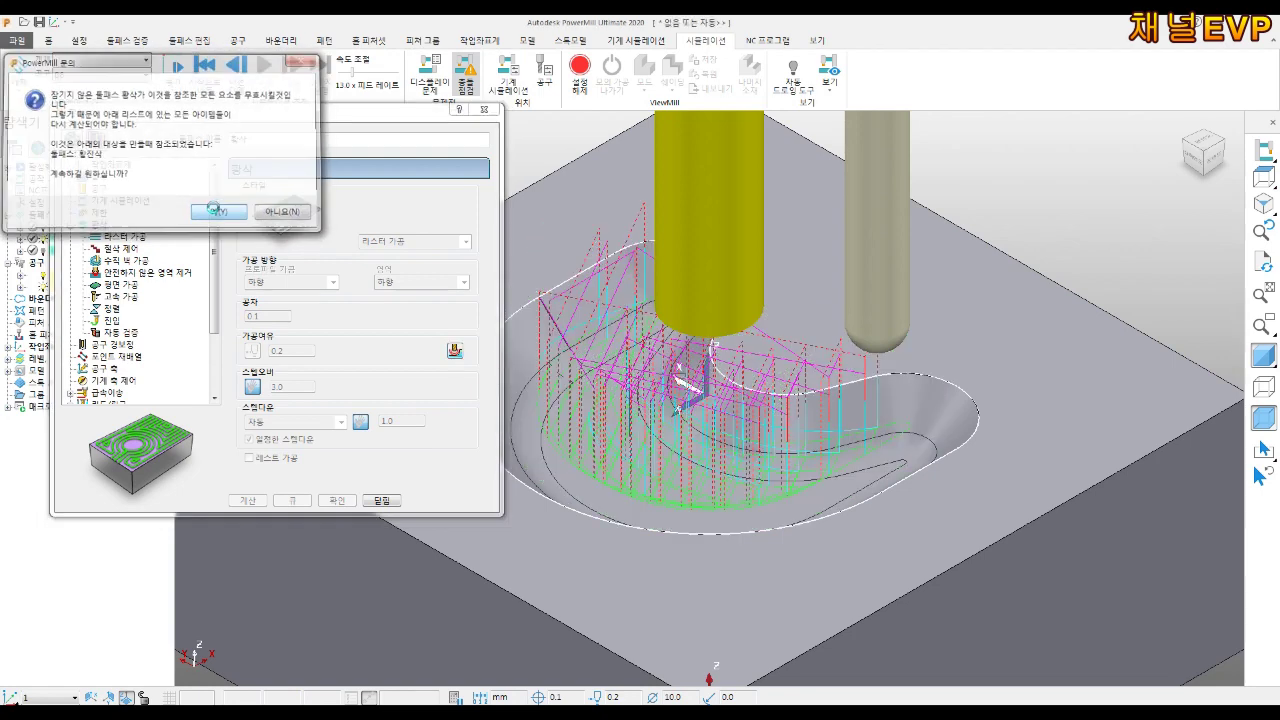
{"action": "left_click", "coordinate": [126, 238]}
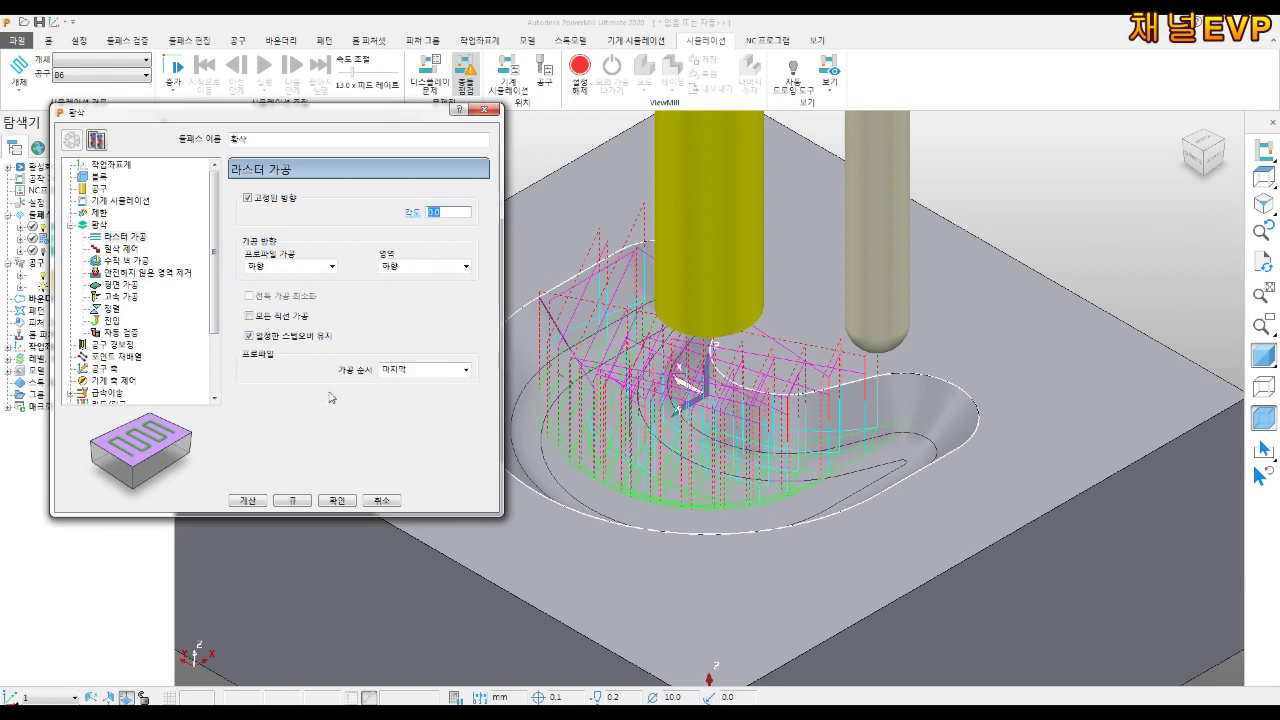
{"action": "left_click", "coordinate": [249, 502]}
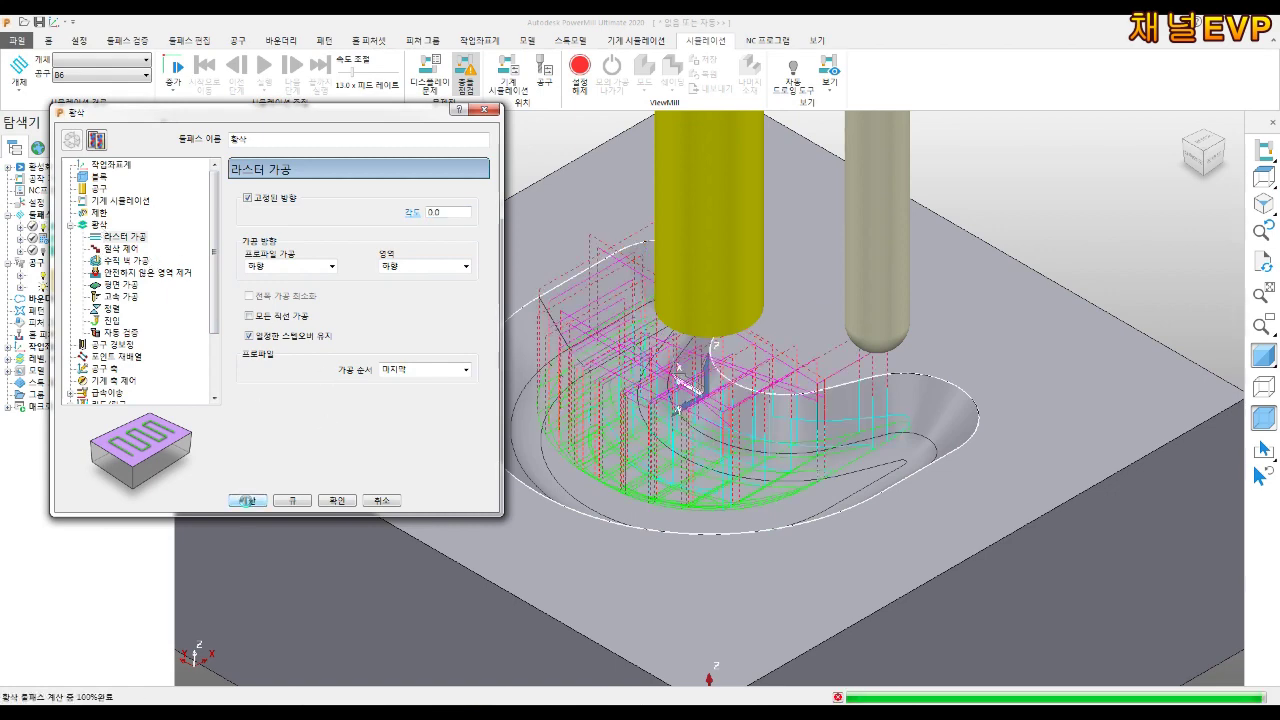
{"action": "left_click", "coordinate": [246, 501]}
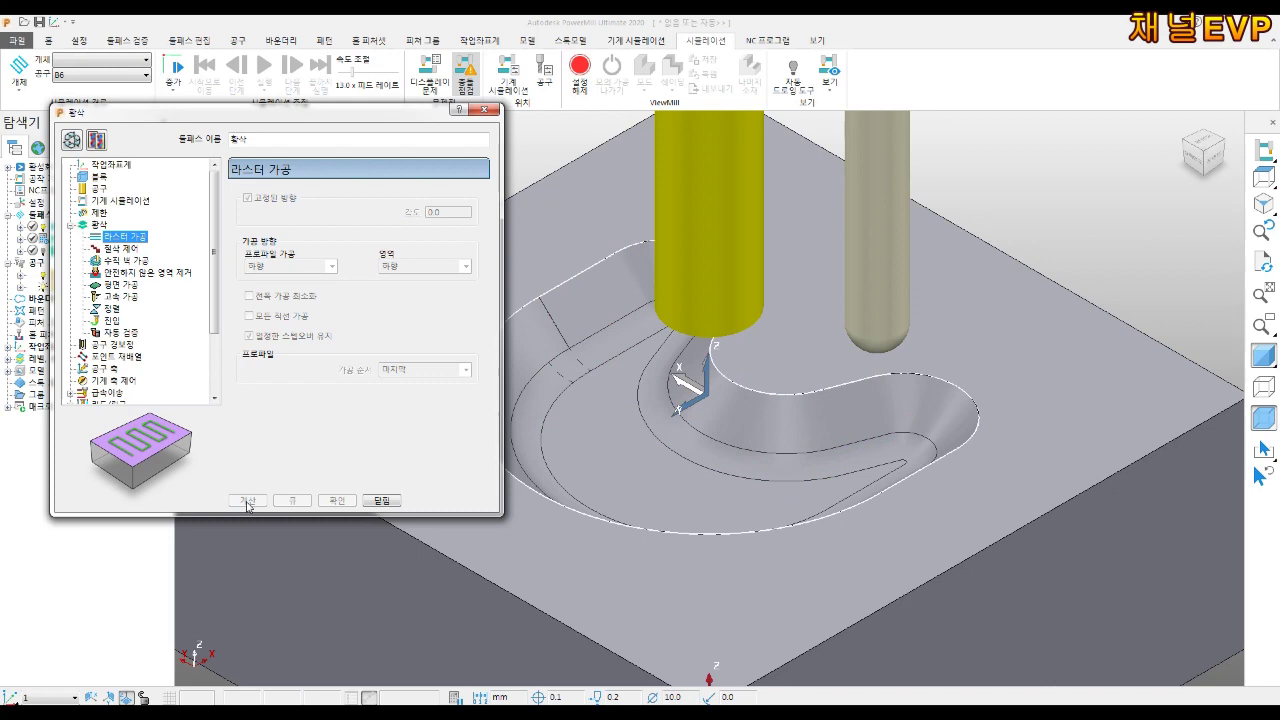
{"action": "left_click", "coordinate": [382, 502]}
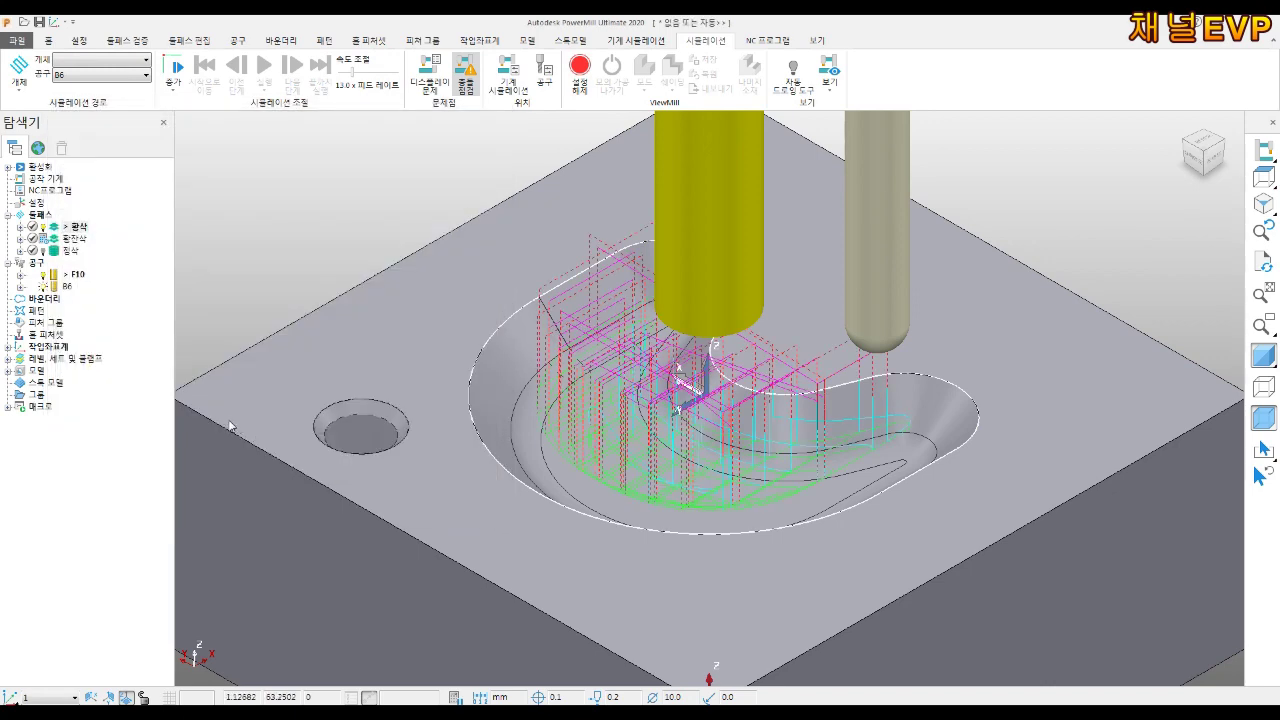
Review the 황잔삭 rest, offset and feeds-and-speeds pages, then close its settings
{"action": "right_click", "coordinate": [82, 241]}
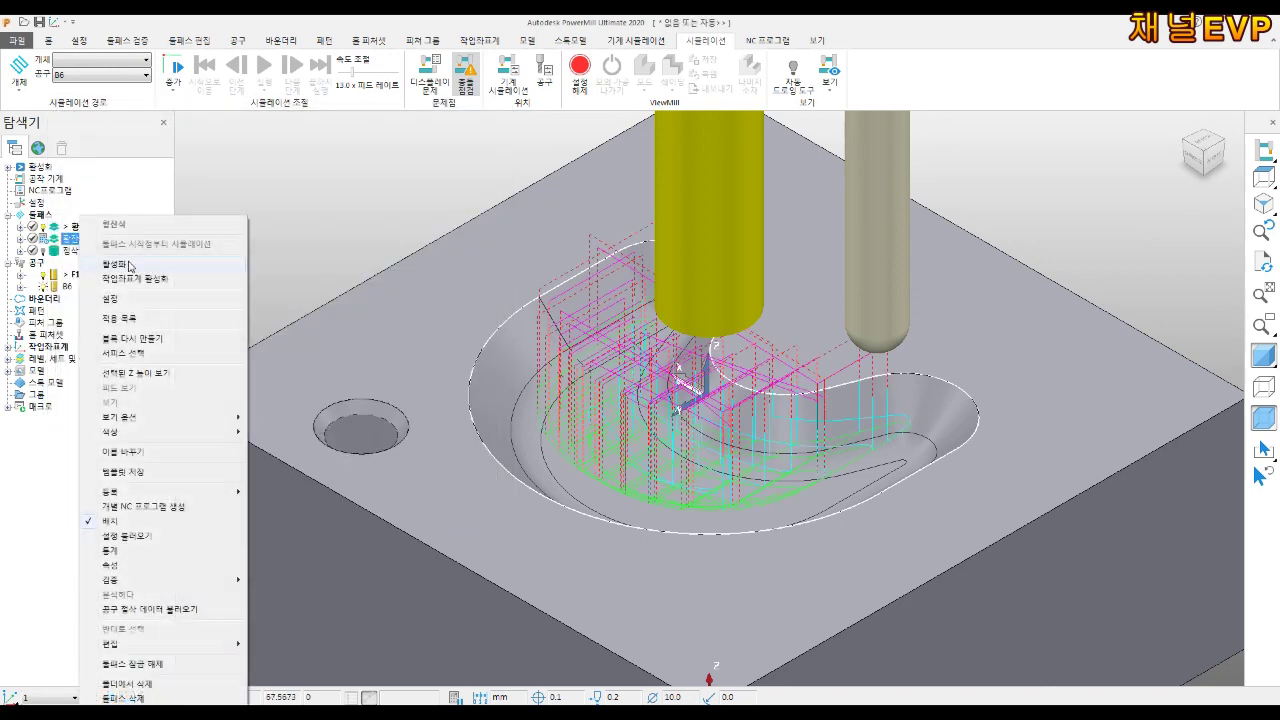
{"action": "left_click", "coordinate": [126, 302]}
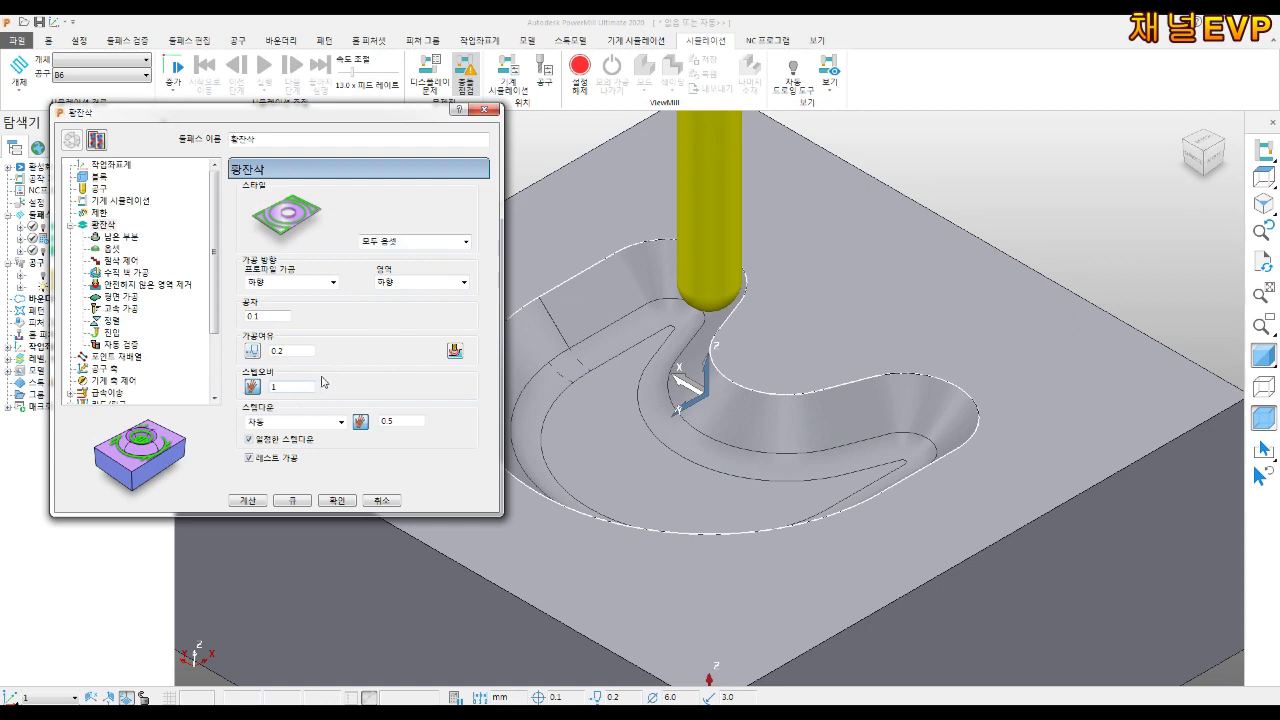
{"action": "left_click", "coordinate": [125, 238]}
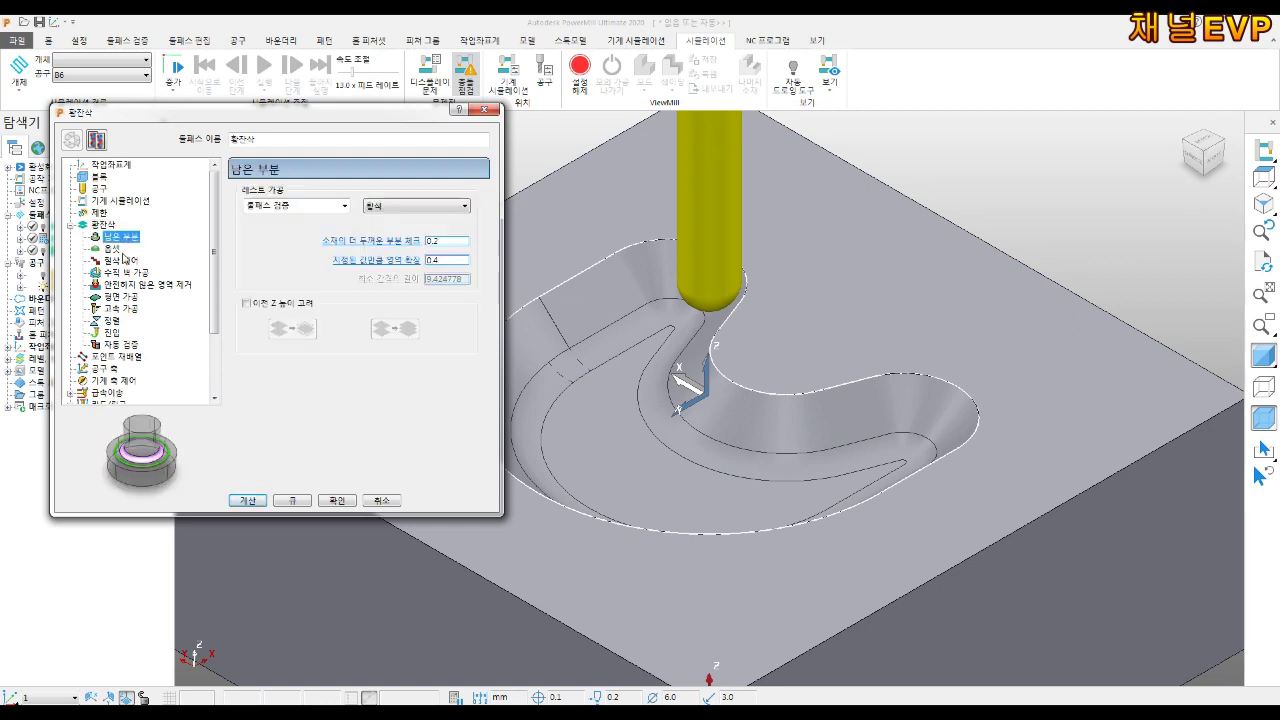
{"action": "left_click", "coordinate": [113, 248]}
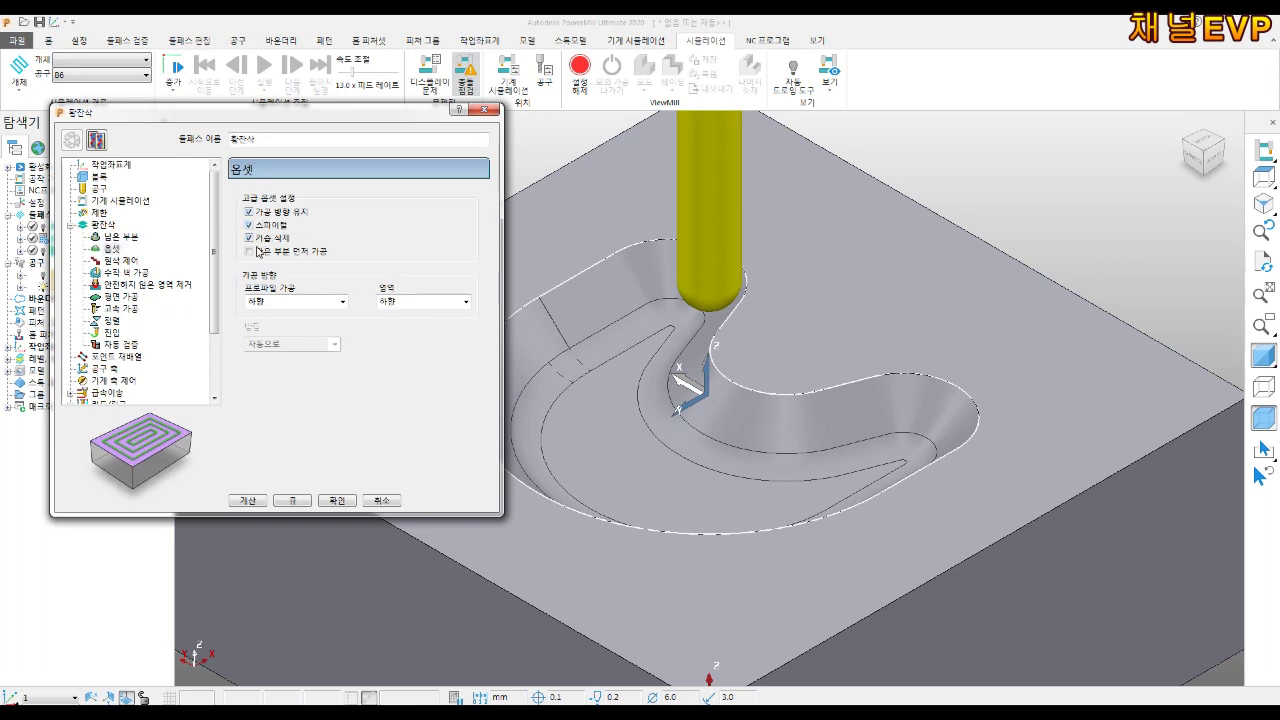
{"action": "scroll", "coordinate": [125, 392], "scroll_direction": "down", "scroll_amount": 2}
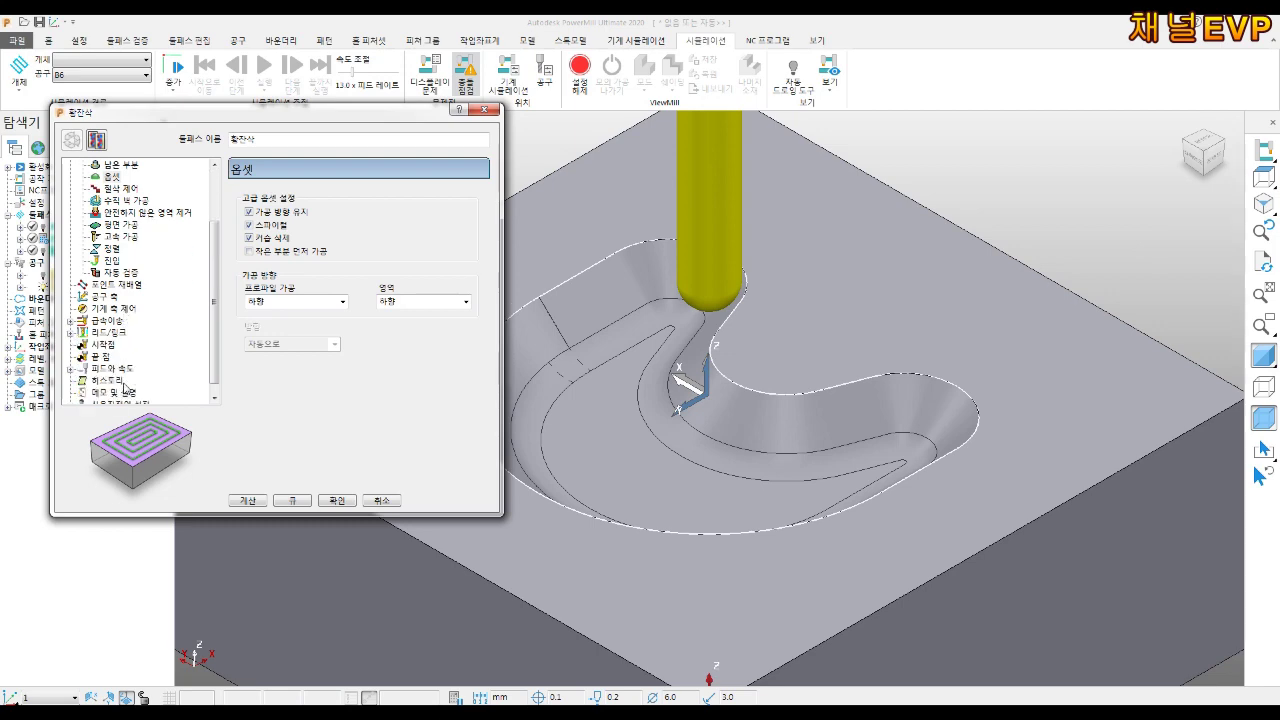
{"action": "left_click", "coordinate": [115, 369]}
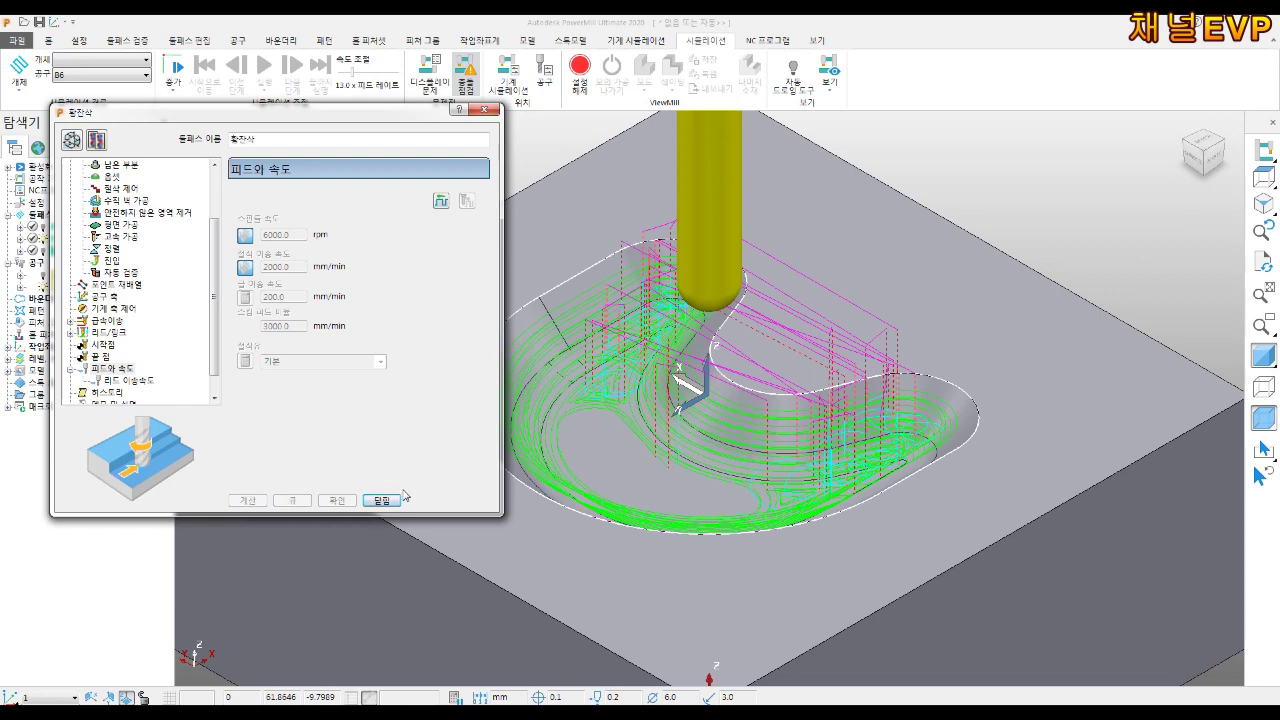
{"action": "left_click", "coordinate": [380, 502]}
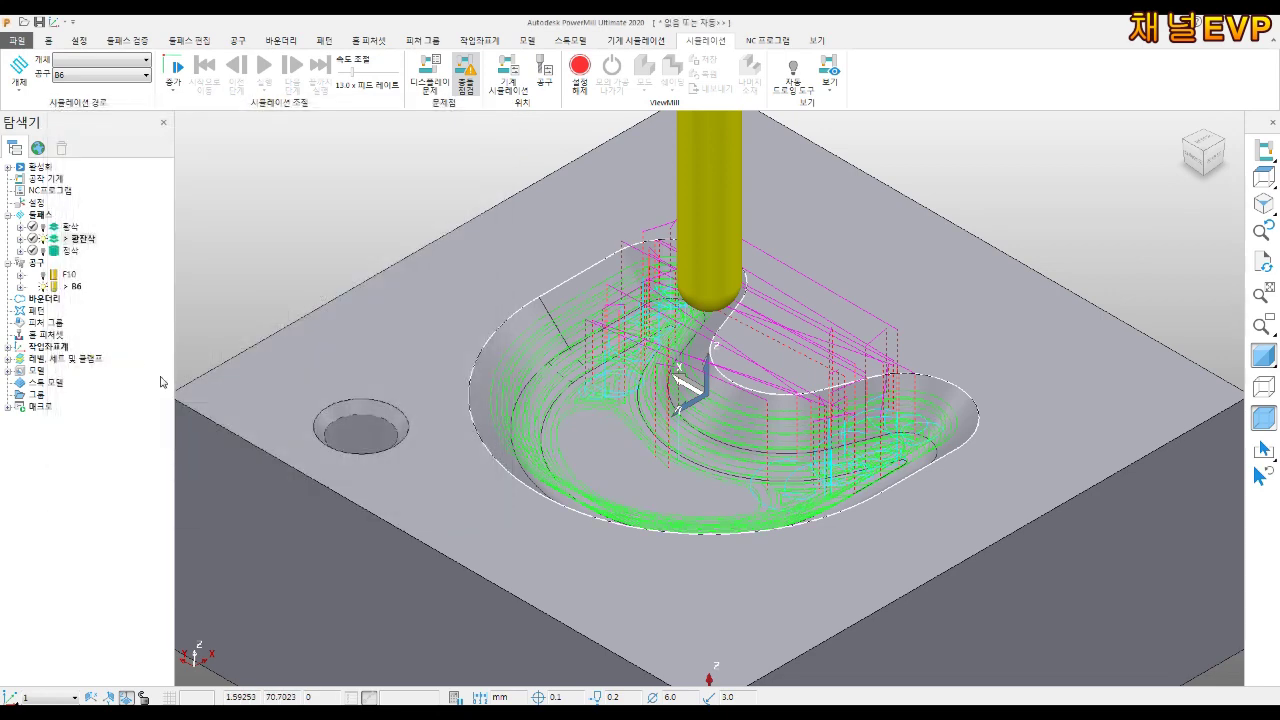
{"action": "right_click", "coordinate": [72, 247]}
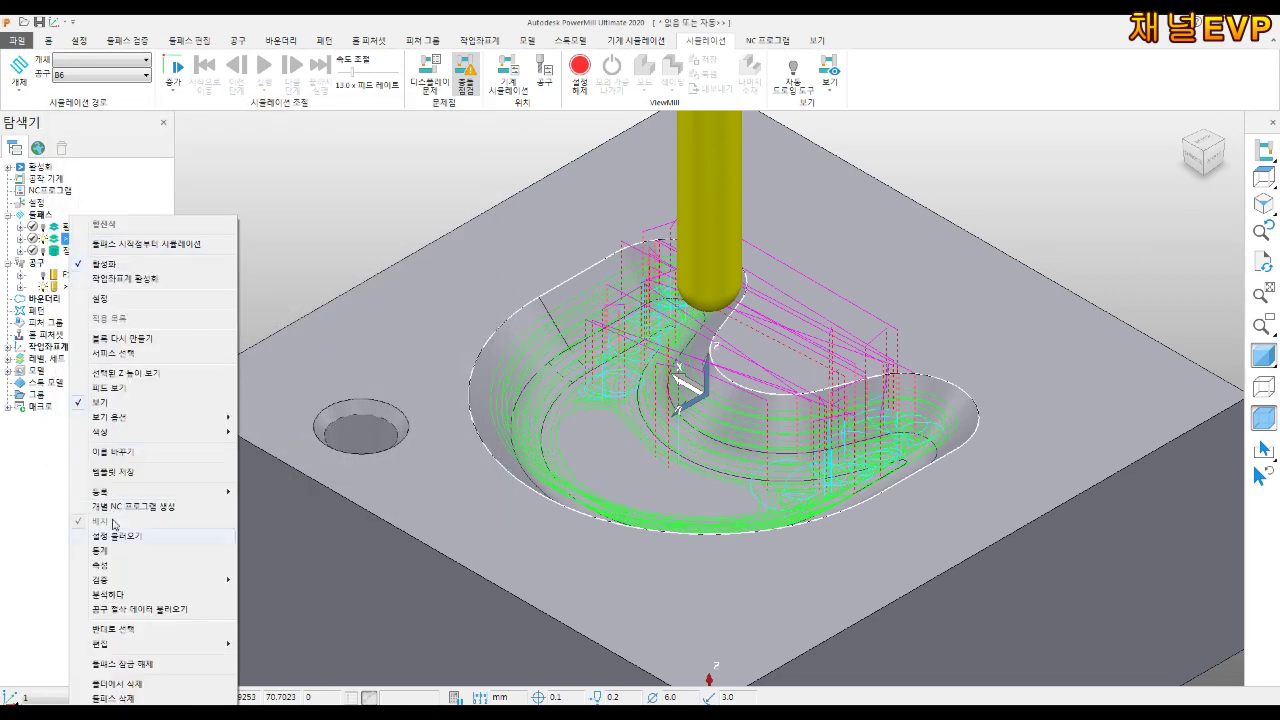
{"action": "left_click", "coordinate": [115, 552]}
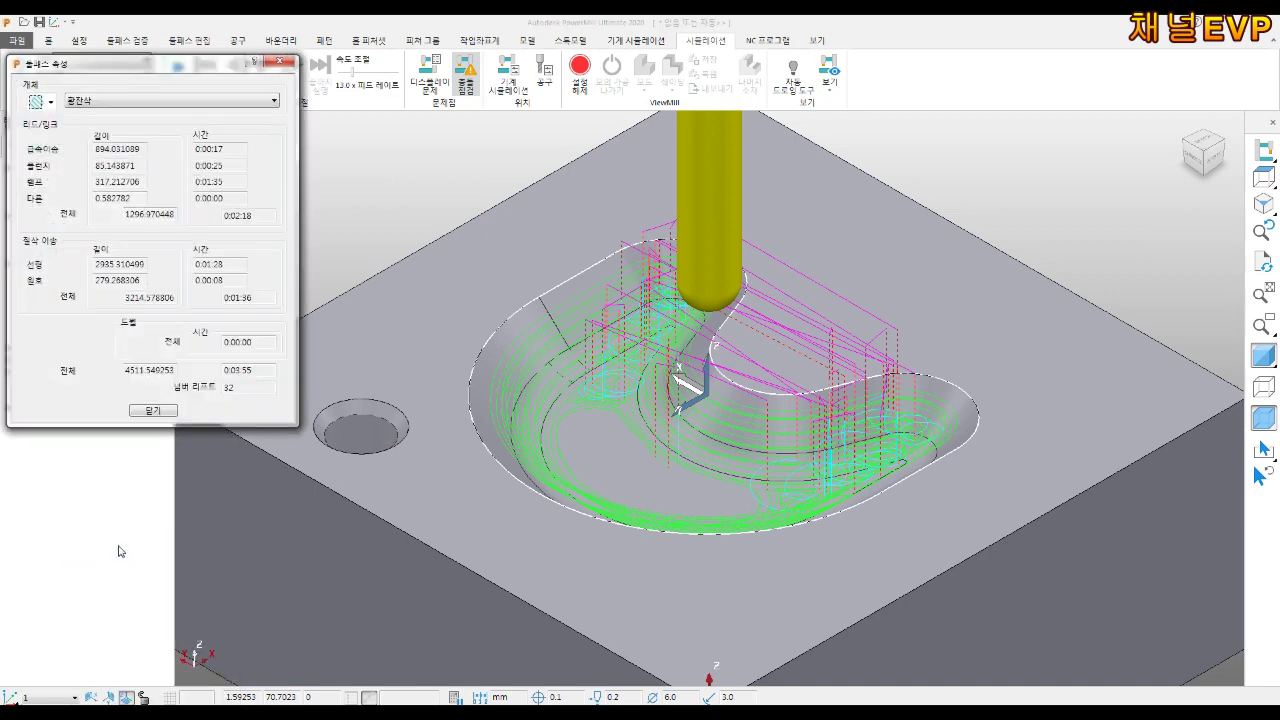
{"action": "left_click", "coordinate": [153, 411]}
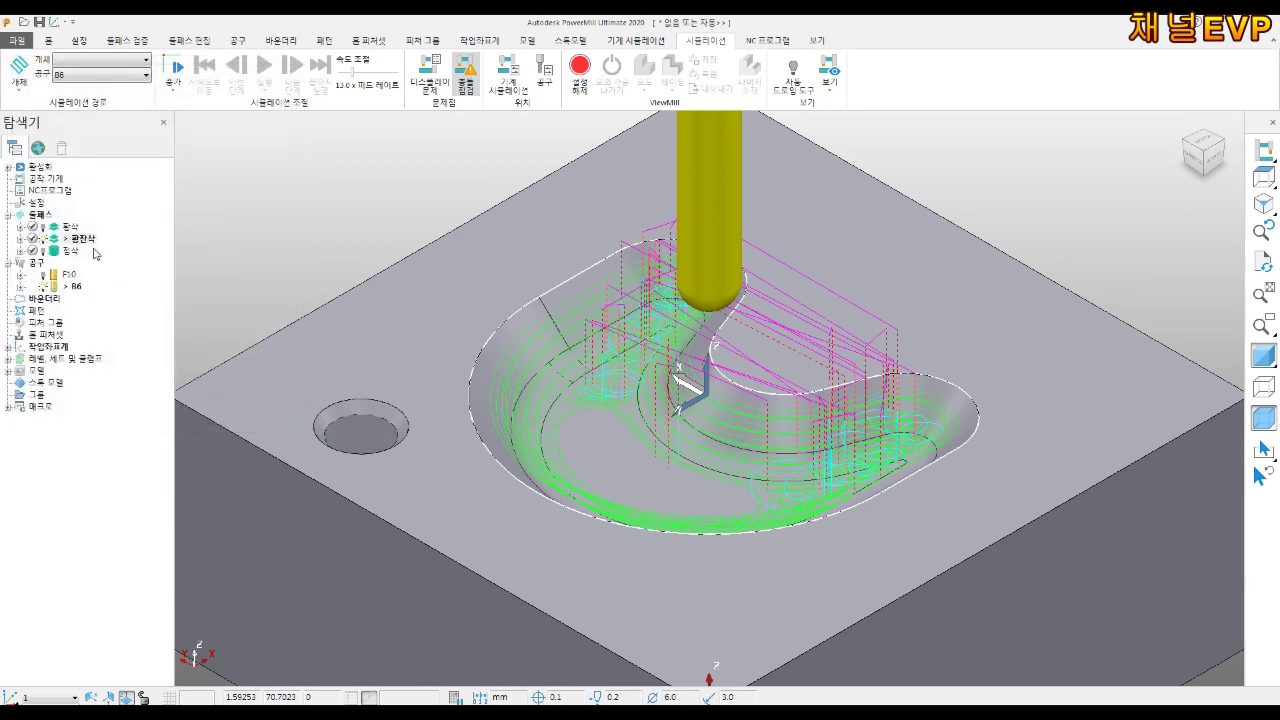
{"action": "right_click", "coordinate": [67, 233]}
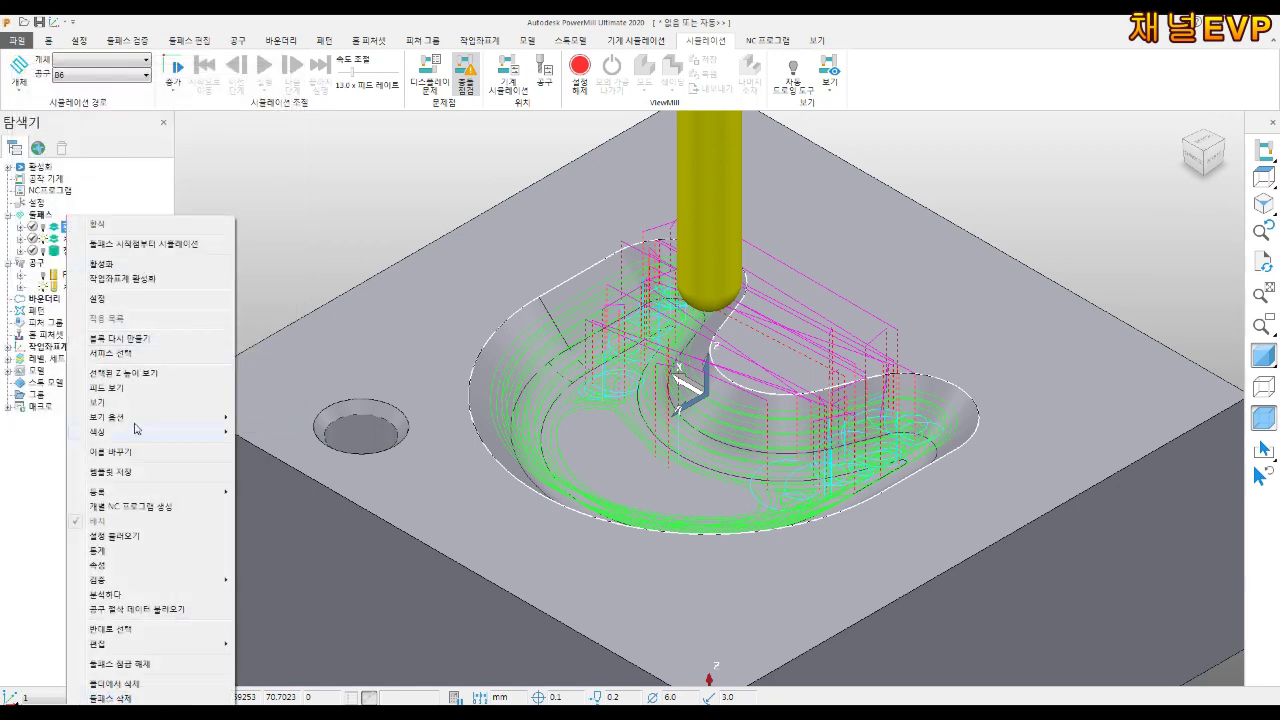
{"action": "left_click", "coordinate": [112, 551]}
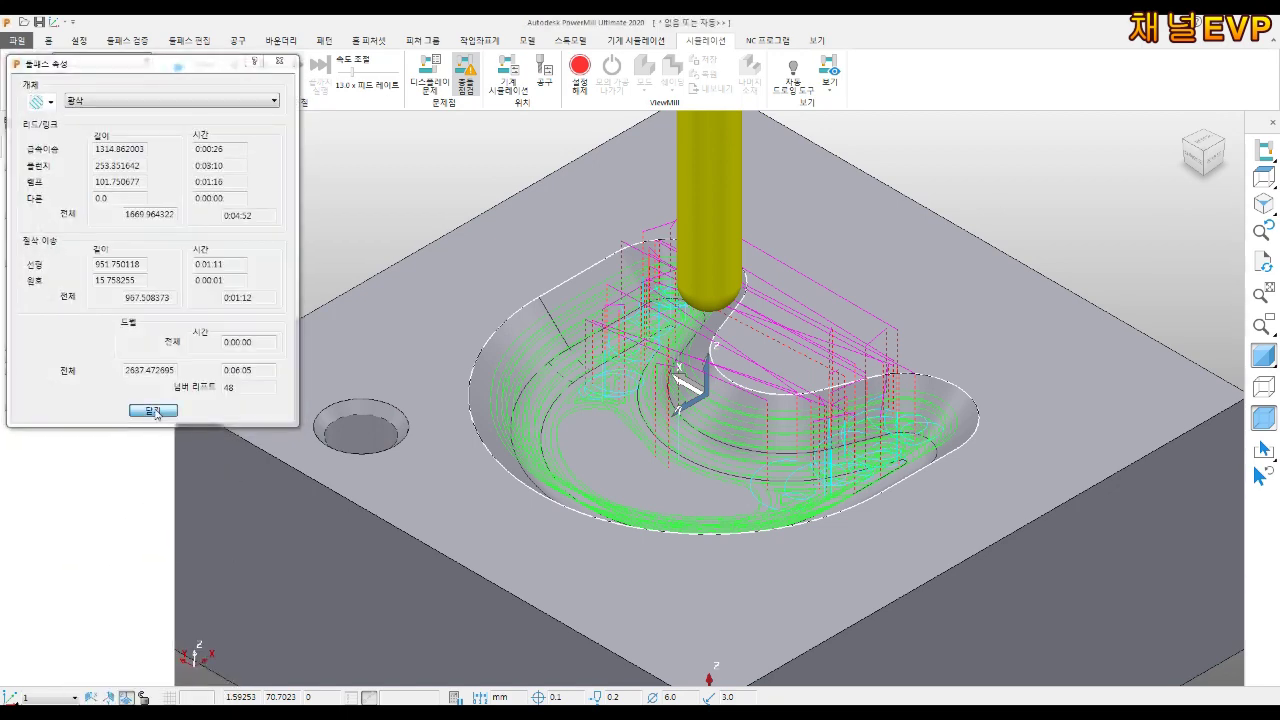
{"action": "left_click", "coordinate": [156, 412]}
{"action": "right_click", "coordinate": [77, 253]}
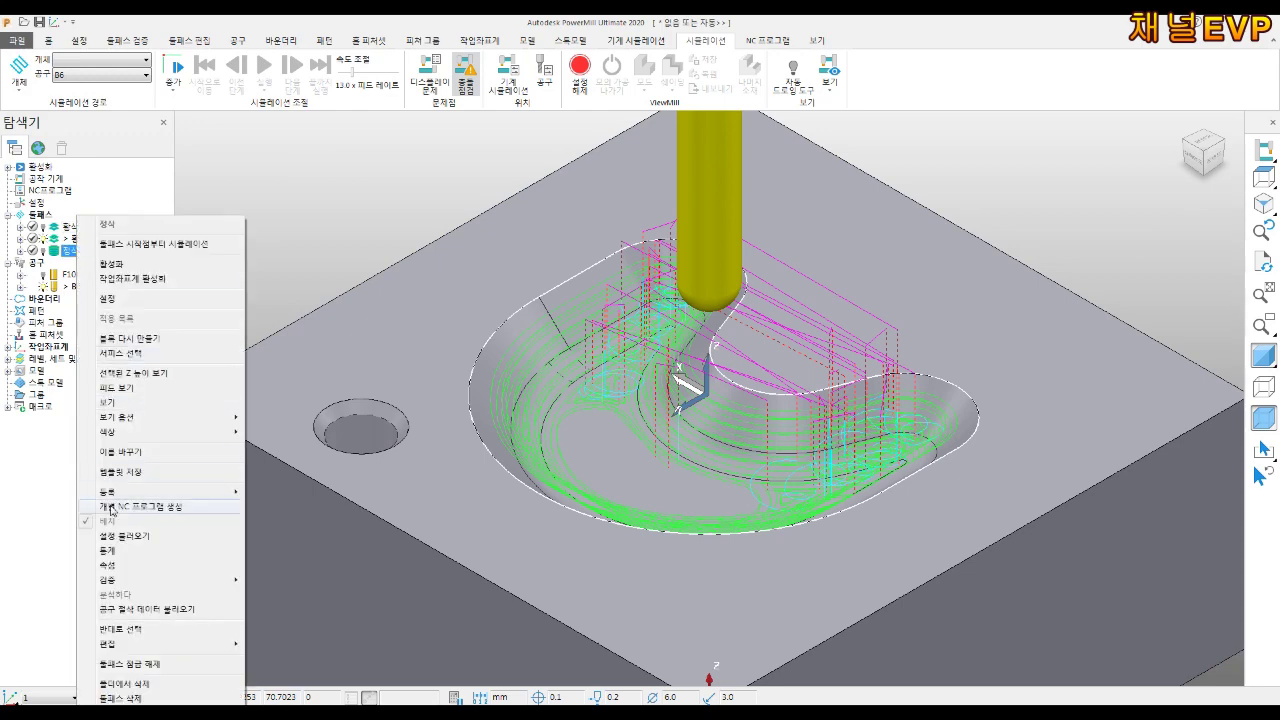
{"action": "left_click", "coordinate": [112, 551]}
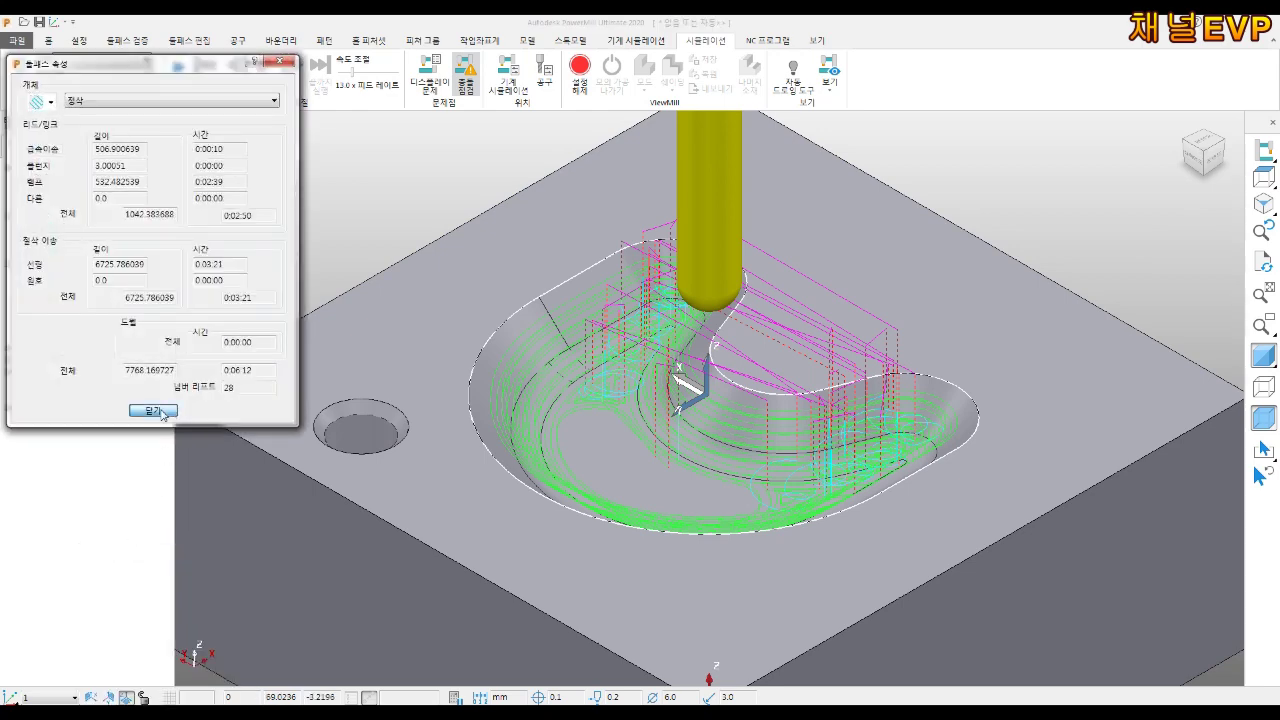
{"action": "left_click", "coordinate": [162, 413]}
{"action": "right_click", "coordinate": [76, 242]}
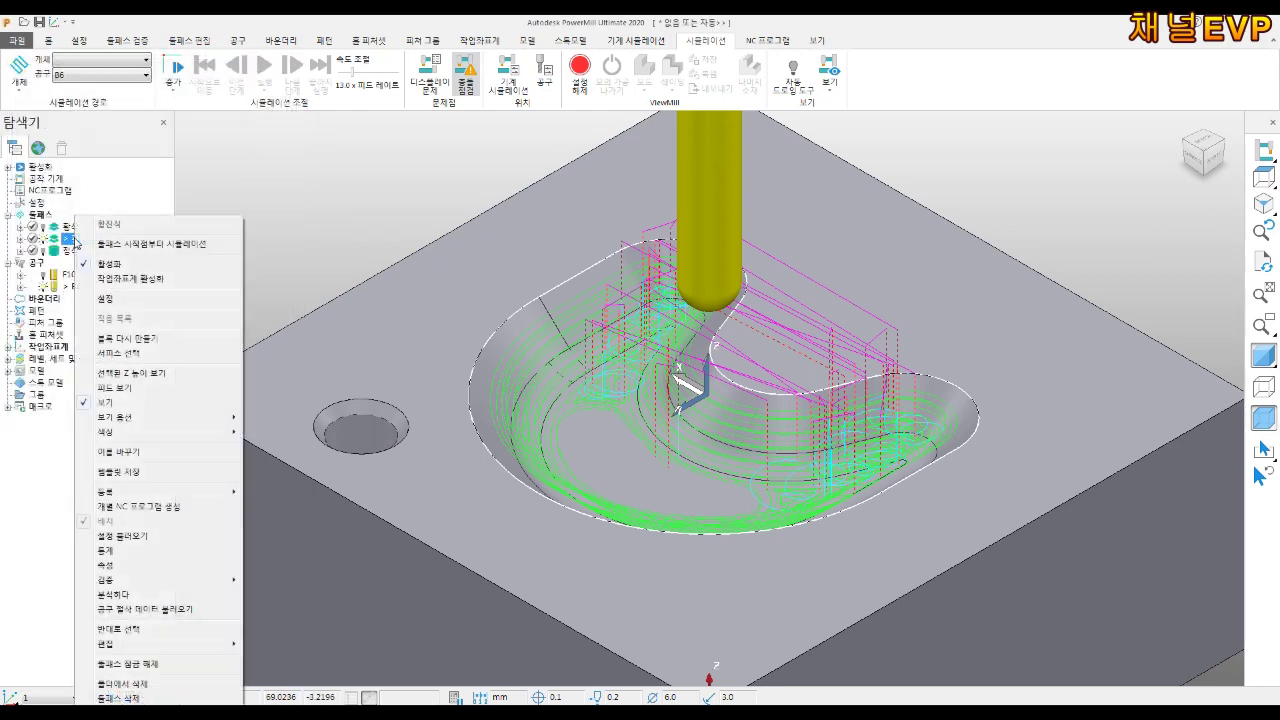
Unlock the 황잔삭 settings and set feeds to 1500 mm/min cutting and 150 mm/min plunge
{"action": "left_click", "coordinate": [111, 298]}
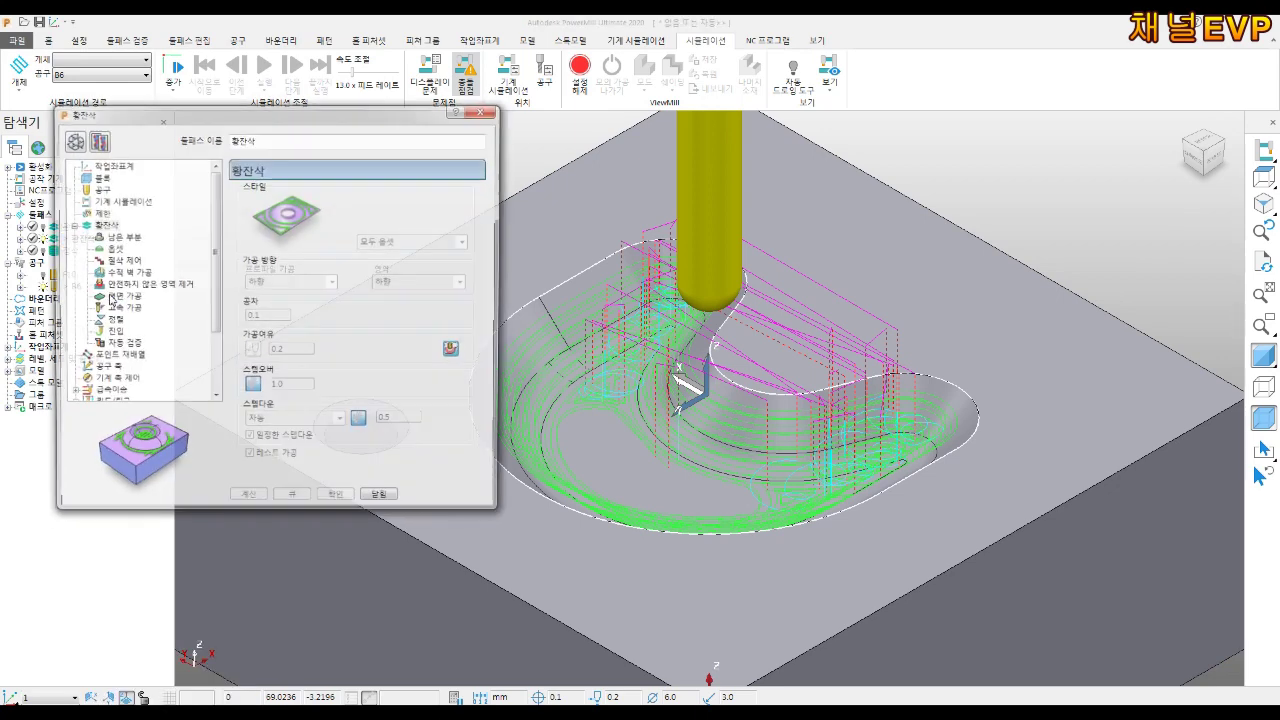
{"action": "left_click", "coordinate": [75, 144]}
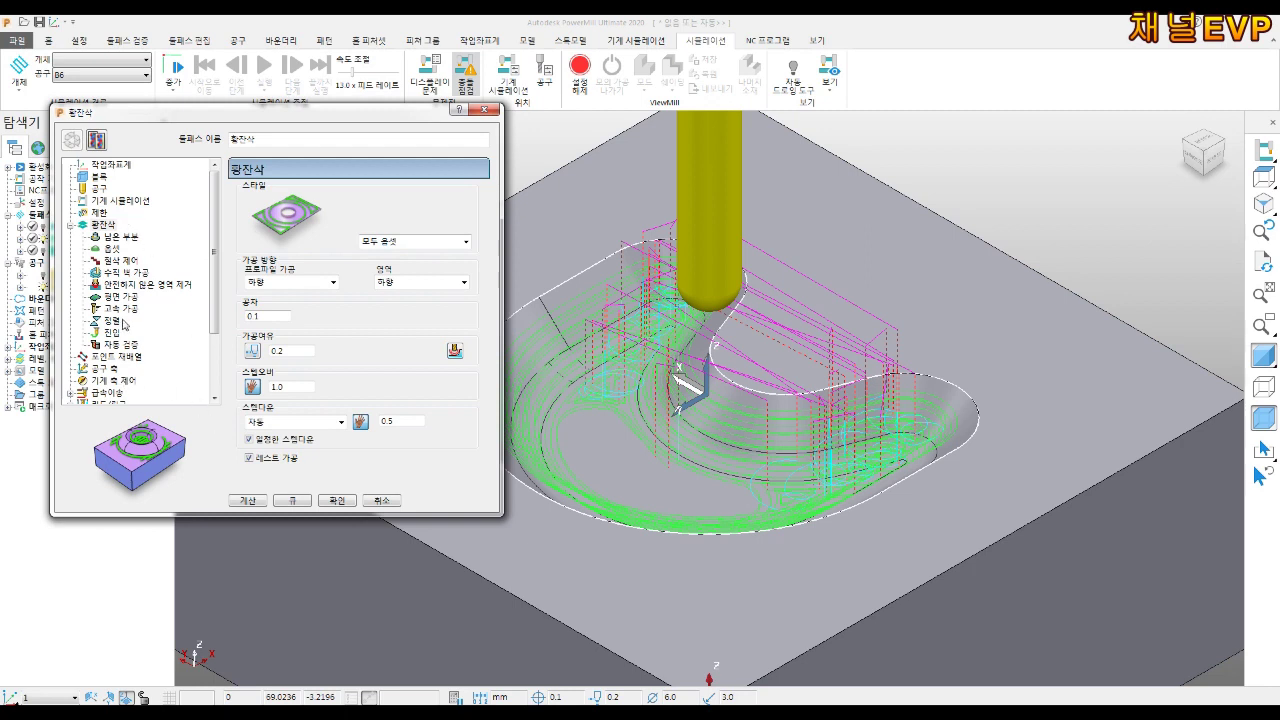
{"action": "scroll", "coordinate": [192, 336], "scroll_direction": "down", "scroll_amount": 2}
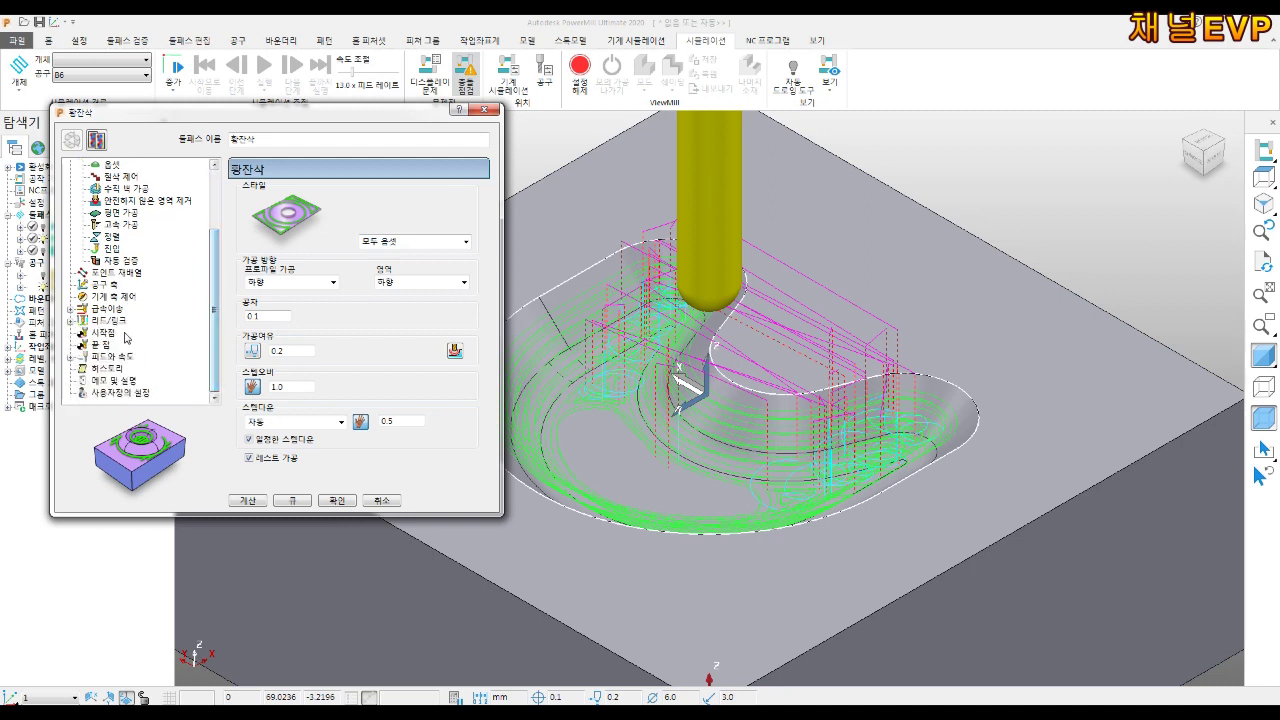
{"action": "left_click", "coordinate": [116, 355]}
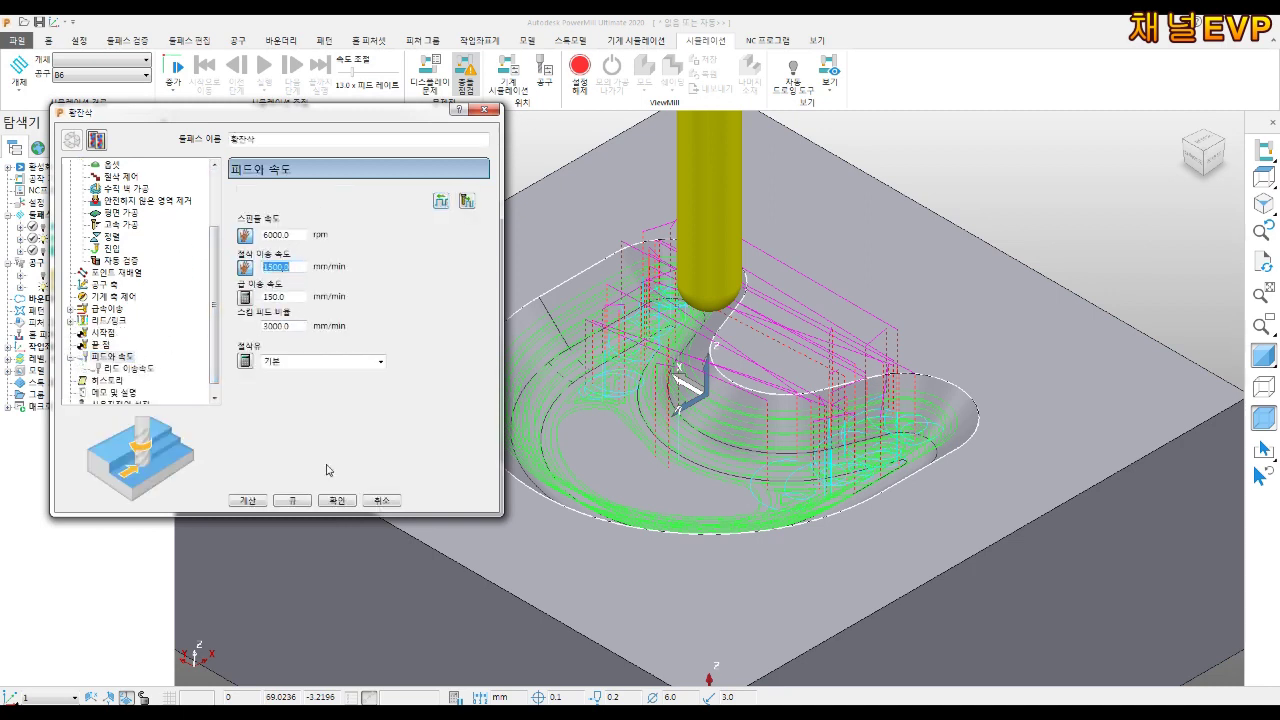
Recalculate 황잔삭 and open the 정삭 finishing toolpath settings
{"action": "left_click", "coordinate": [235, 503]}
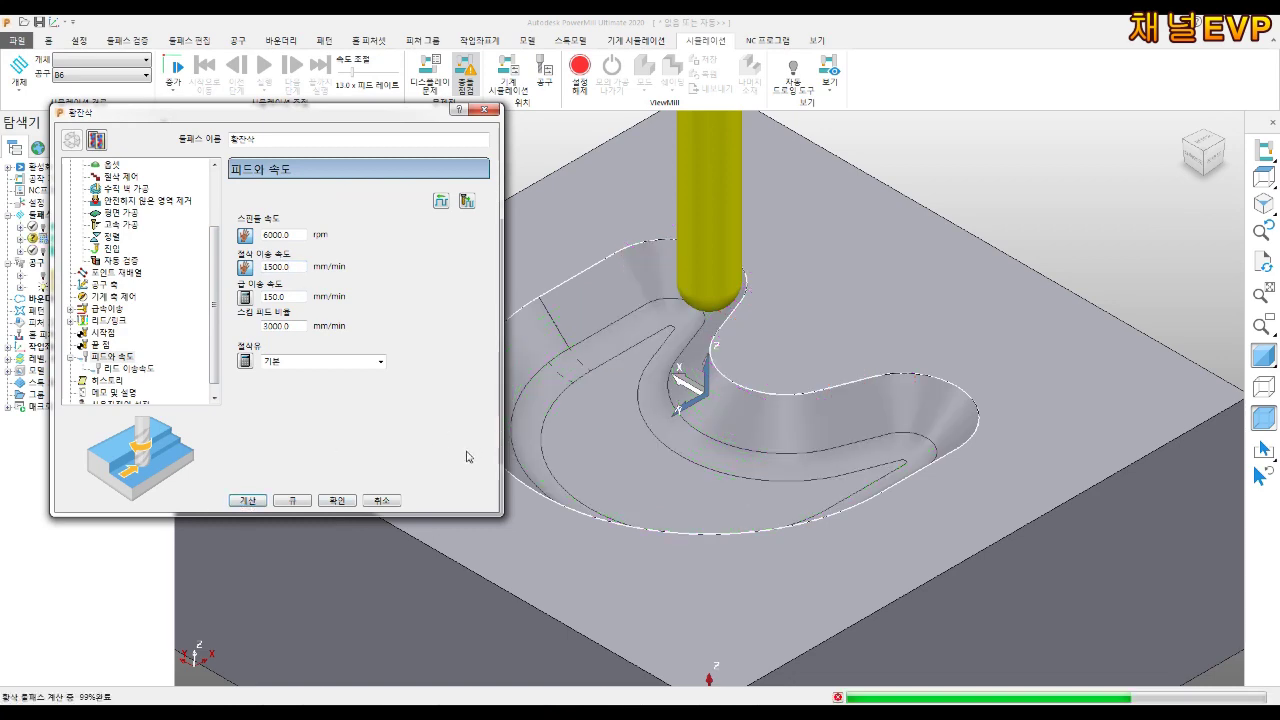
{"action": "left_click", "coordinate": [384, 502]}
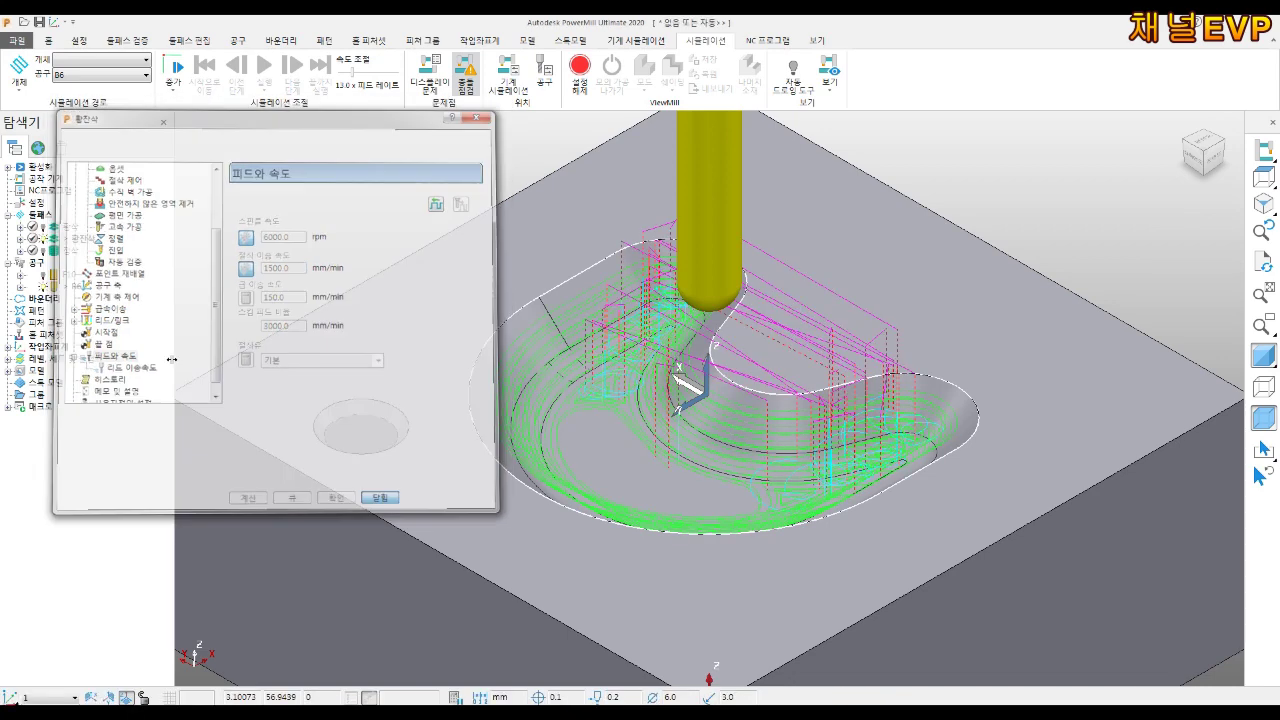
{"action": "right_click", "coordinate": [72, 257]}
{"action": "left_click", "coordinate": [110, 302]}
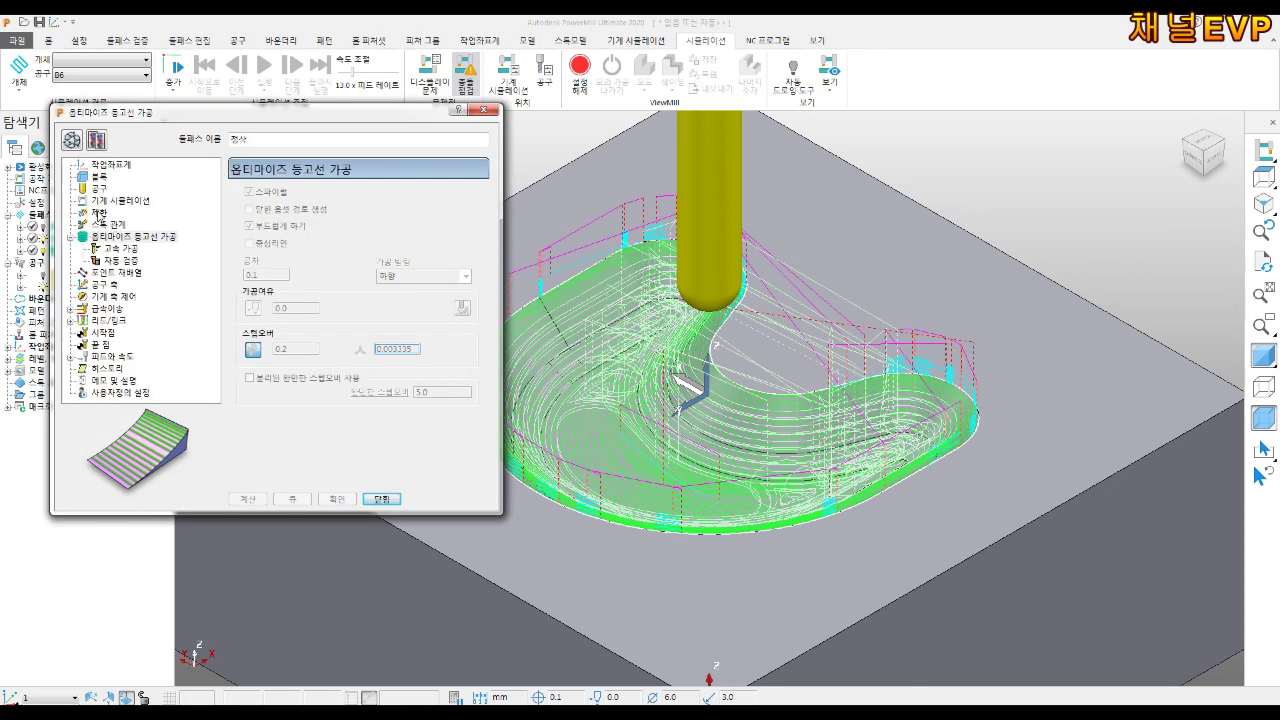
Recalculate the 정삭 toolpath with a 1500 mm/min cutting feed and 150 mm/min plunge
{"action": "left_click", "coordinate": [113, 357]}
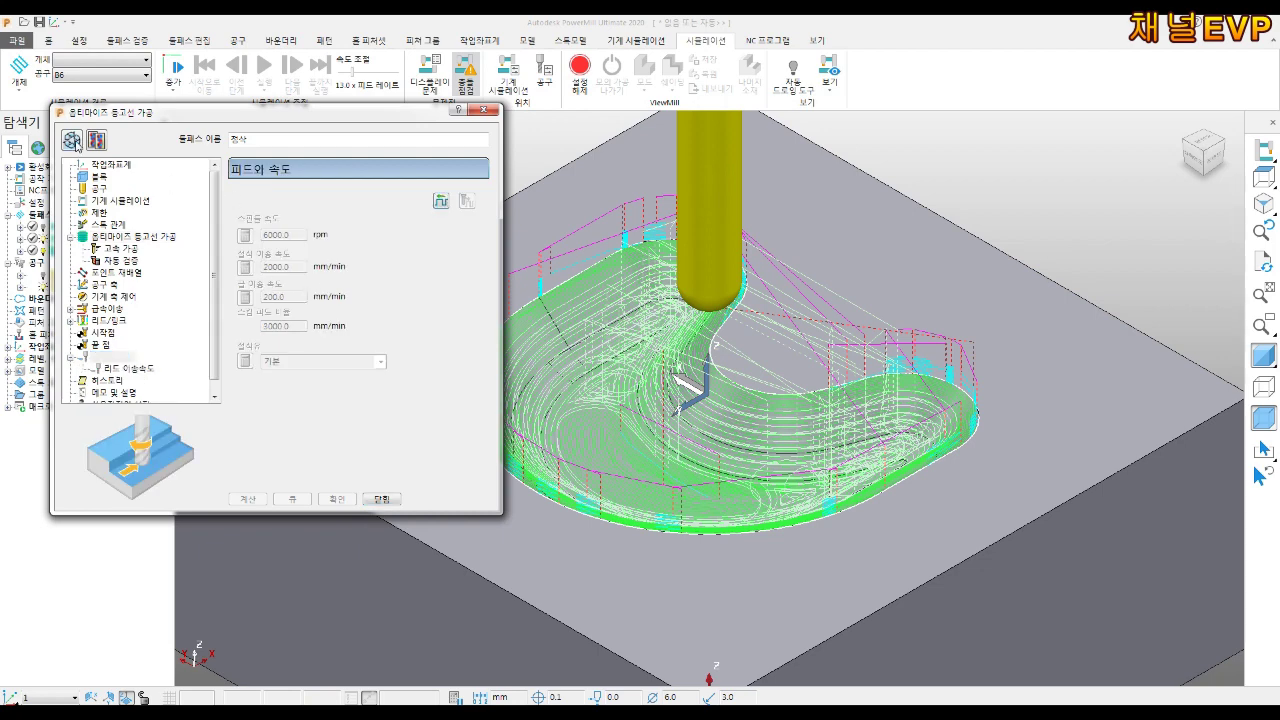
{"action": "left_click", "coordinate": [73, 141]}
{"action": "type", "text": "1500"}
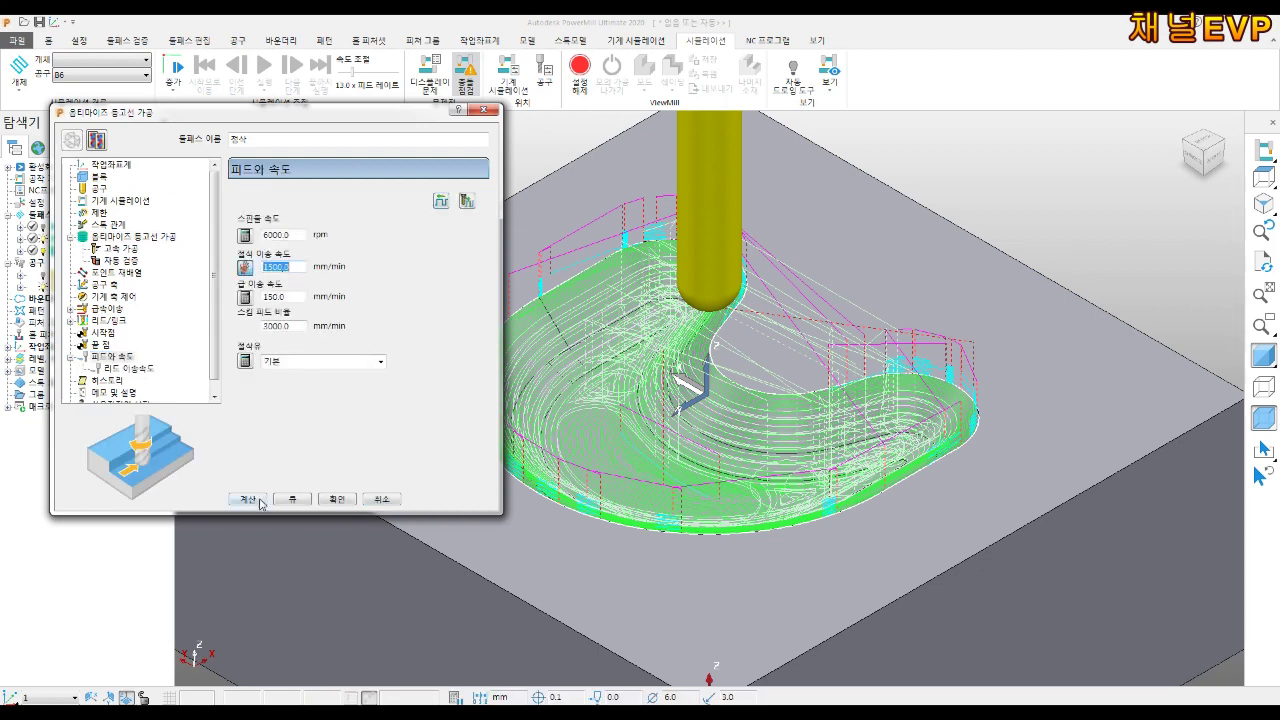
{"action": "left_click", "coordinate": [260, 503]}
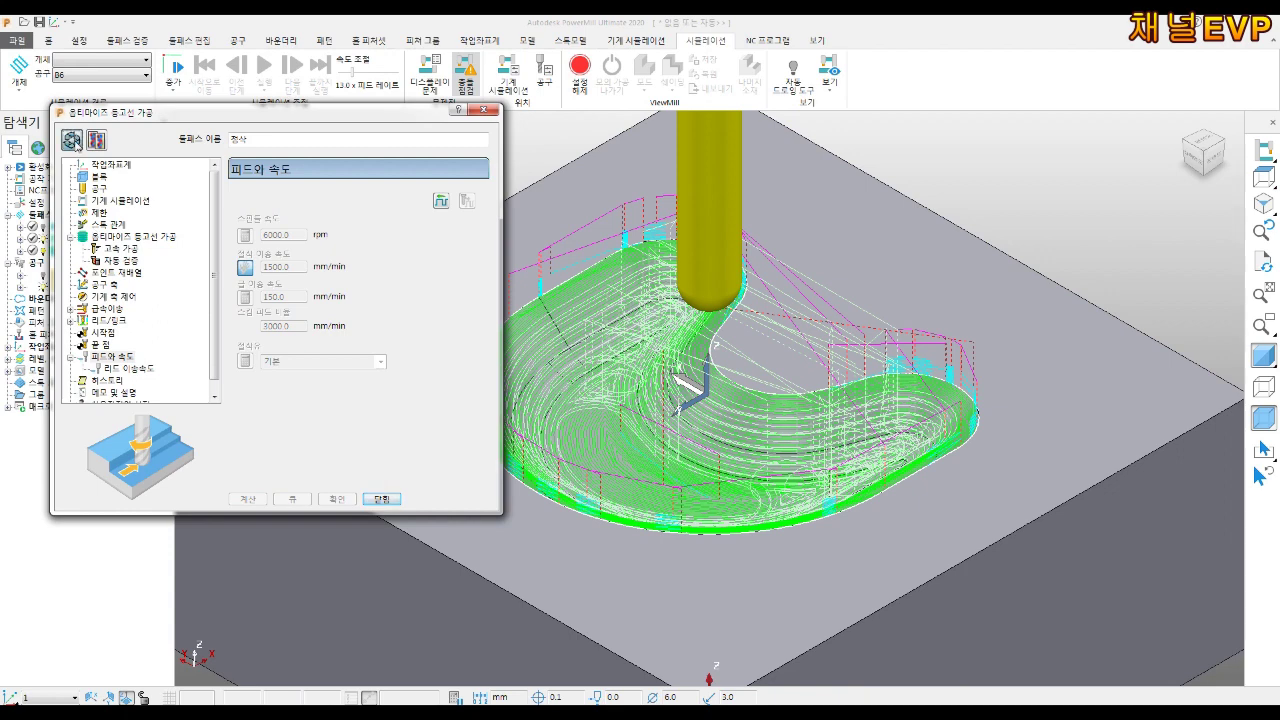
Recalculate 정삭 with a 0.1 stepover on the optimized constant-Z strategy and close its settings
{"action": "left_click", "coordinate": [71, 140]}
{"action": "left_click", "coordinate": [143, 238]}
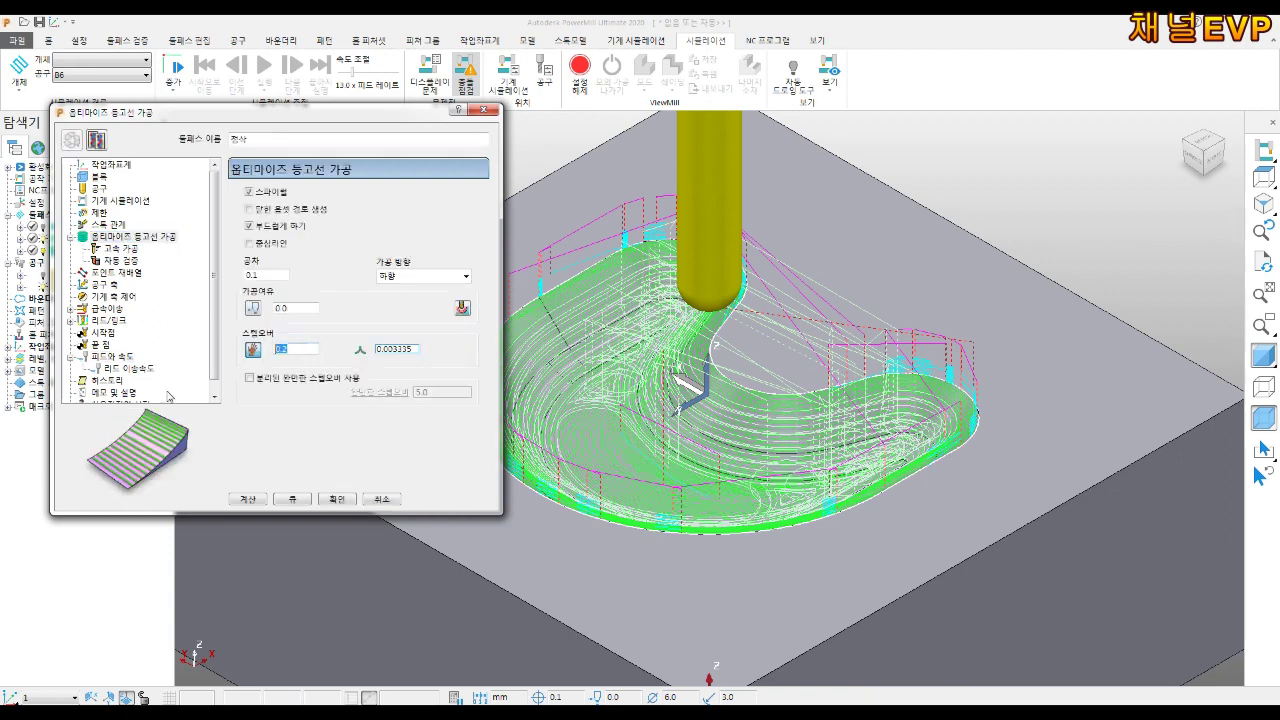
{"action": "left_click", "coordinate": [248, 499]}
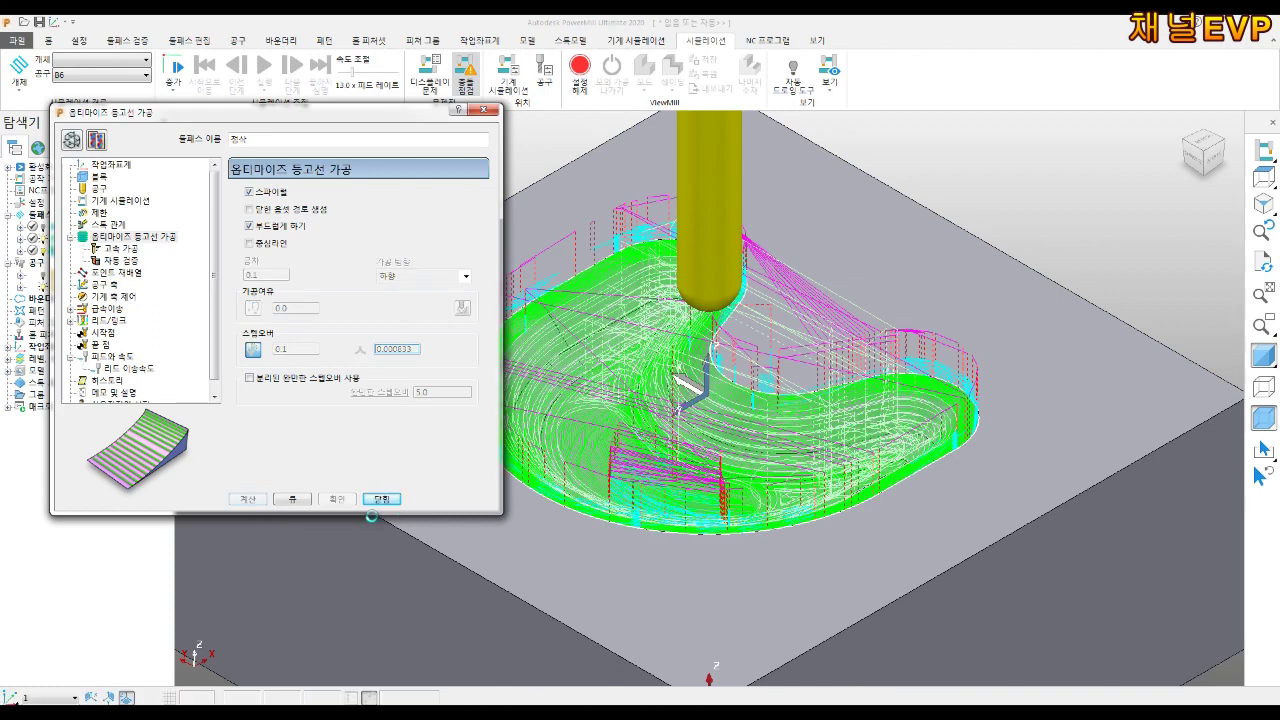
{"action": "left_click", "coordinate": [383, 500]}
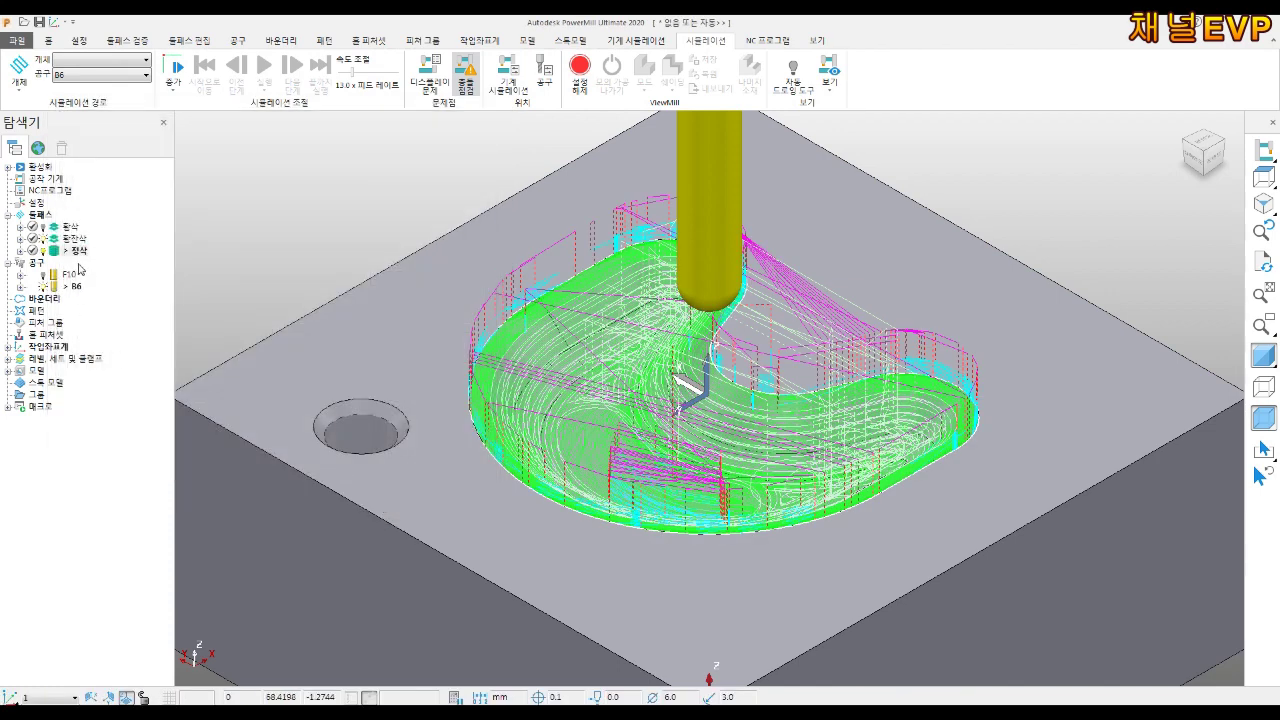
Check the length and machining time statistics of 정삭, 황잔삭 and 황삭 (6:05 roughing)
{"action": "right_click", "coordinate": [78, 250]}
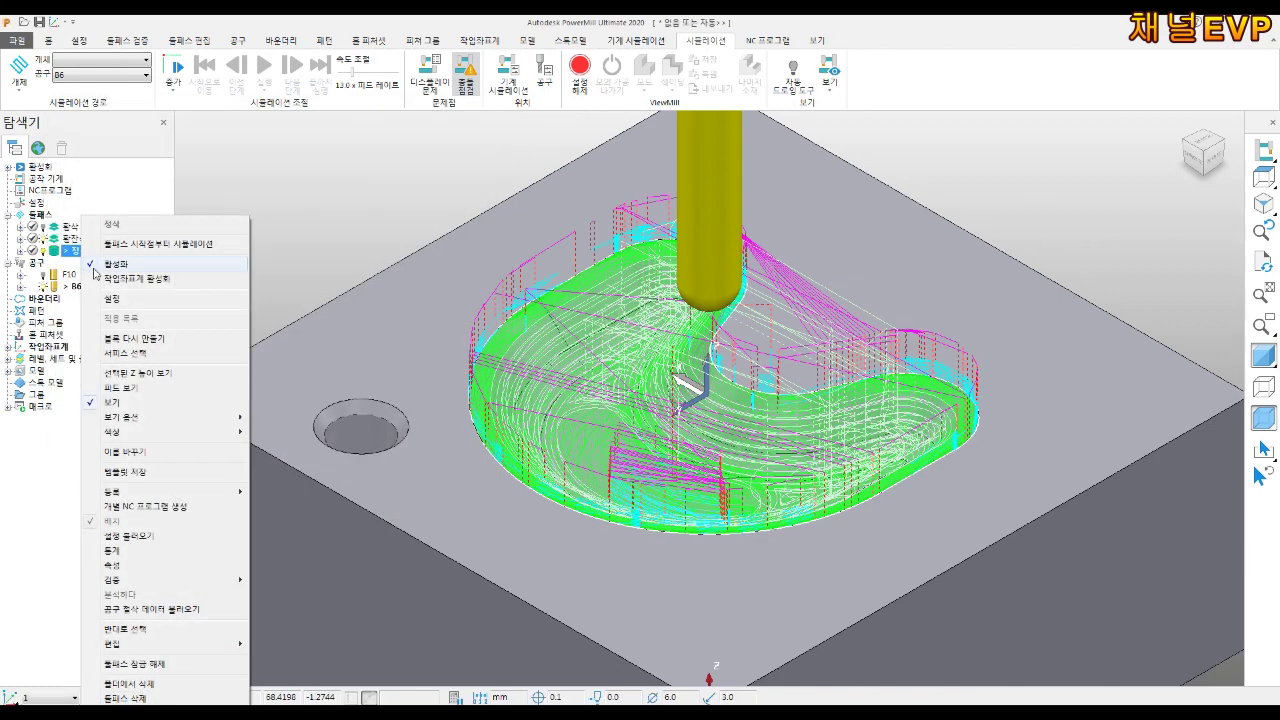
{"action": "left_click", "coordinate": [134, 557]}
{"action": "left_click", "coordinate": [157, 409]}
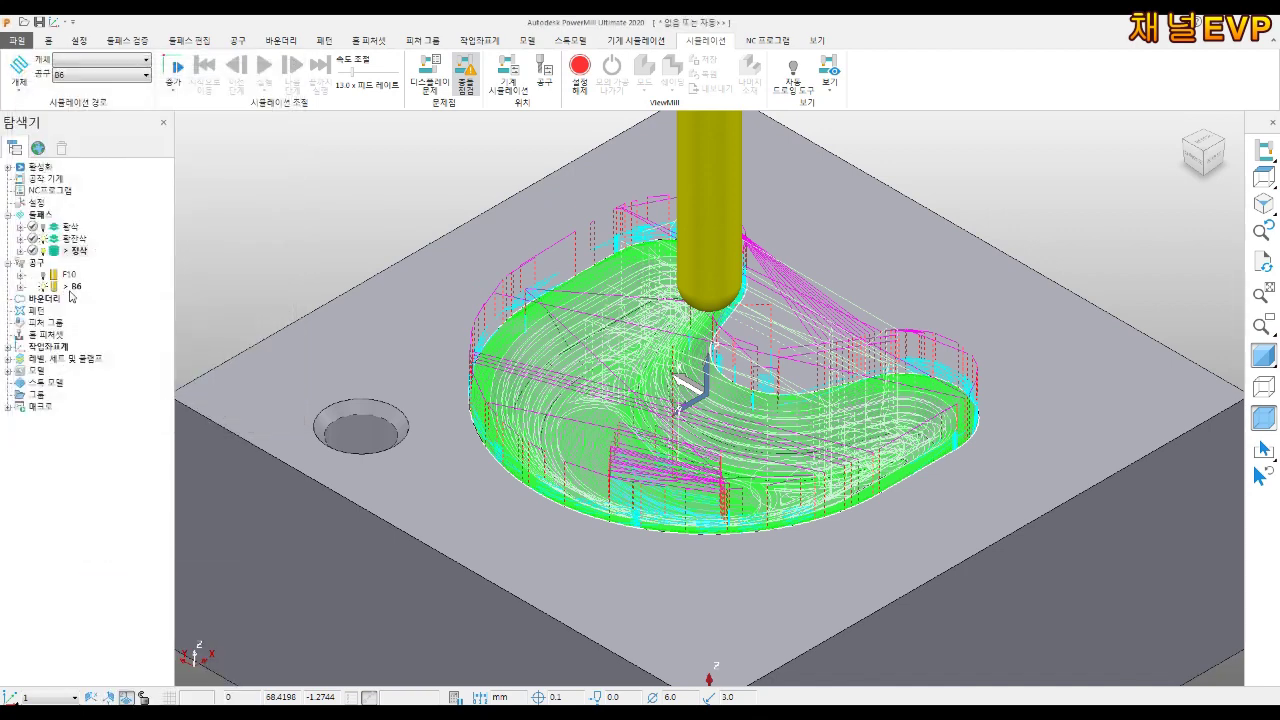
{"action": "right_click", "coordinate": [82, 240]}
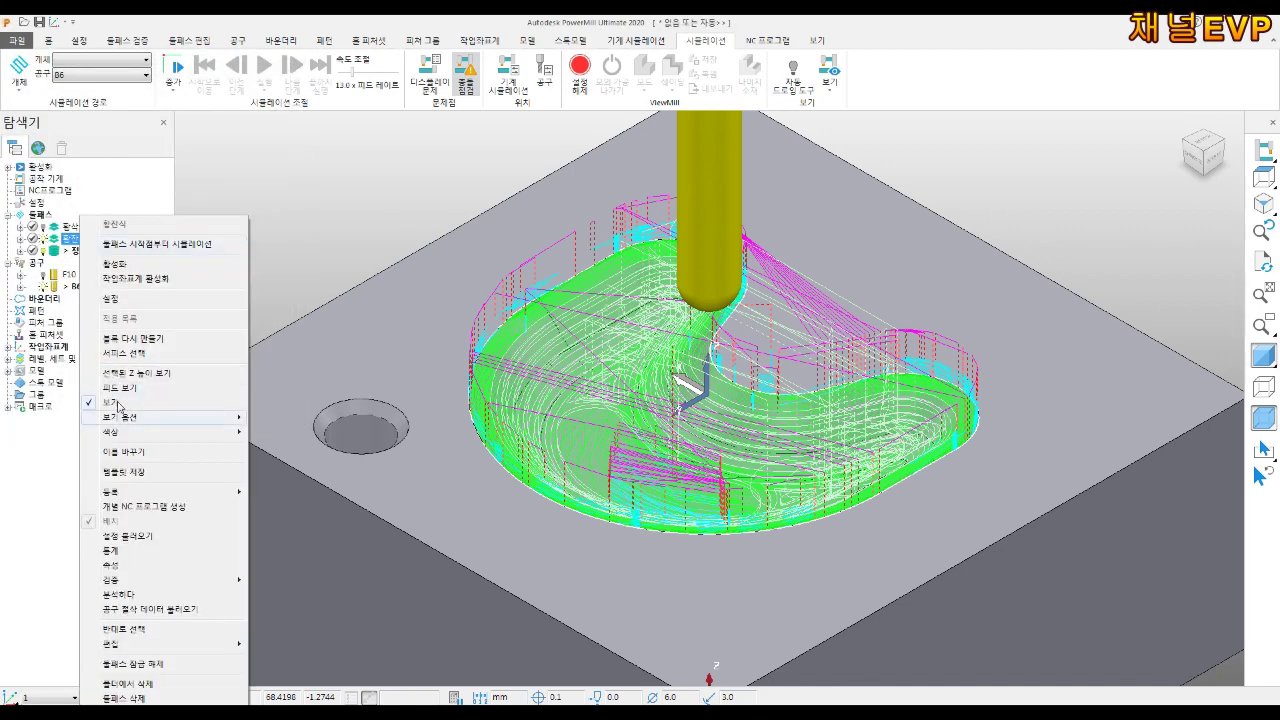
{"action": "left_click", "coordinate": [115, 551]}
{"action": "left_click", "coordinate": [157, 410]}
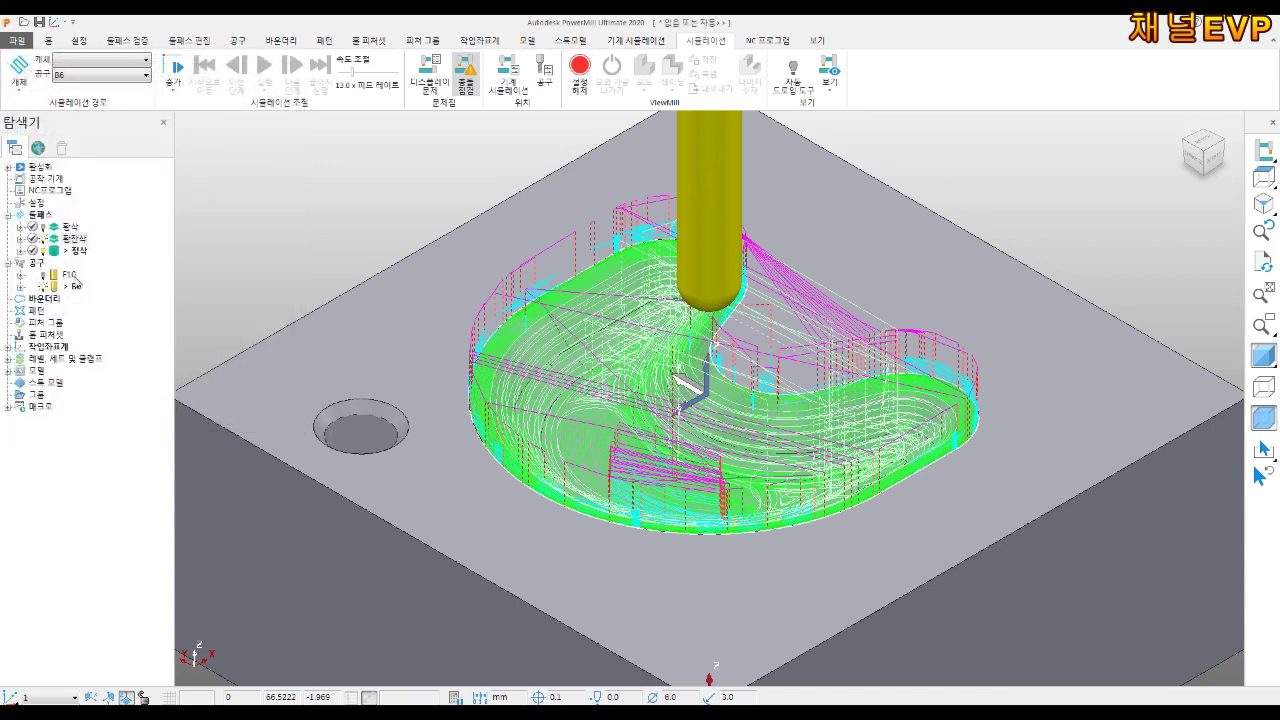
{"action": "right_click", "coordinate": [73, 238]}
{"action": "right_click", "coordinate": [66, 230]}
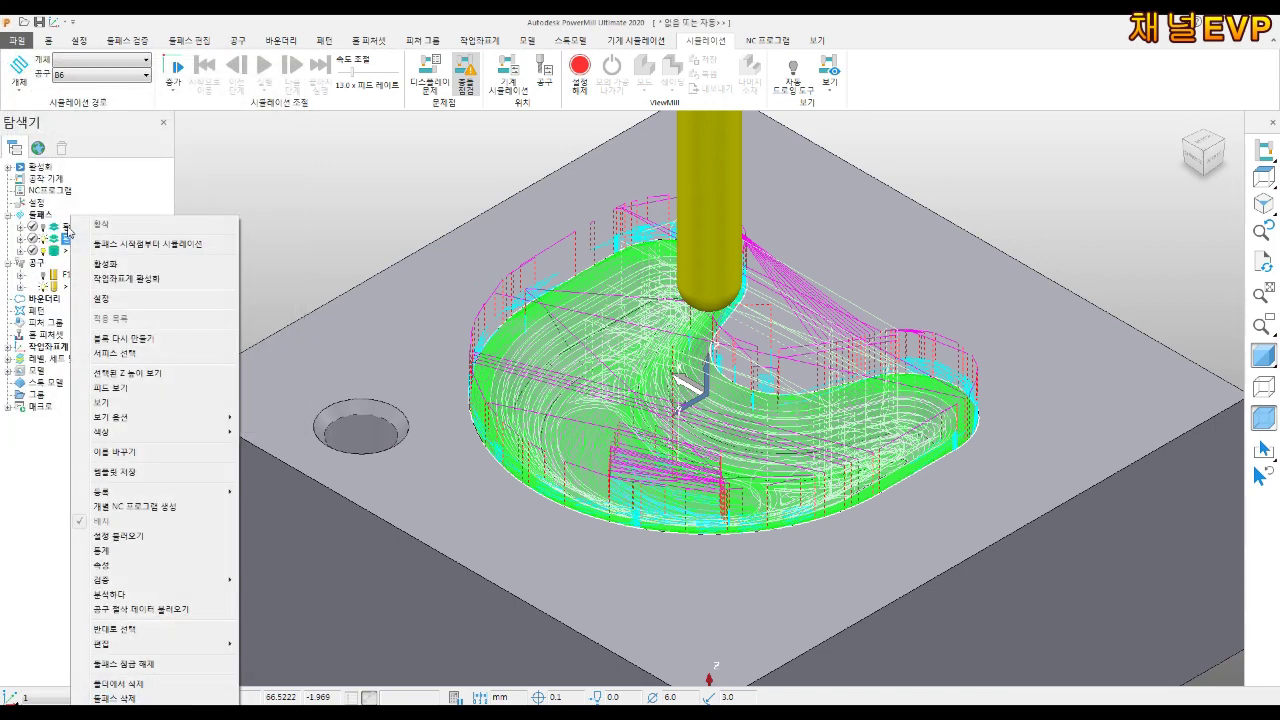
{"action": "left_click", "coordinate": [117, 552]}
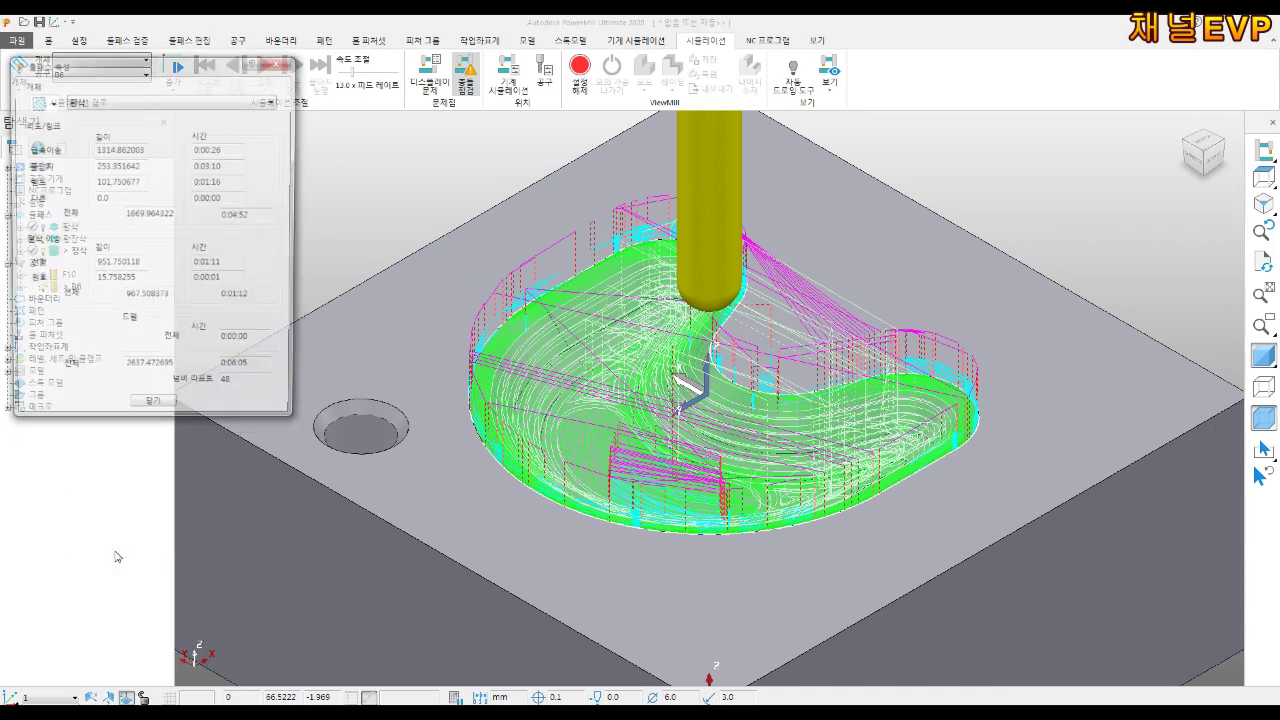
{"action": "left_click", "coordinate": [153, 411]}
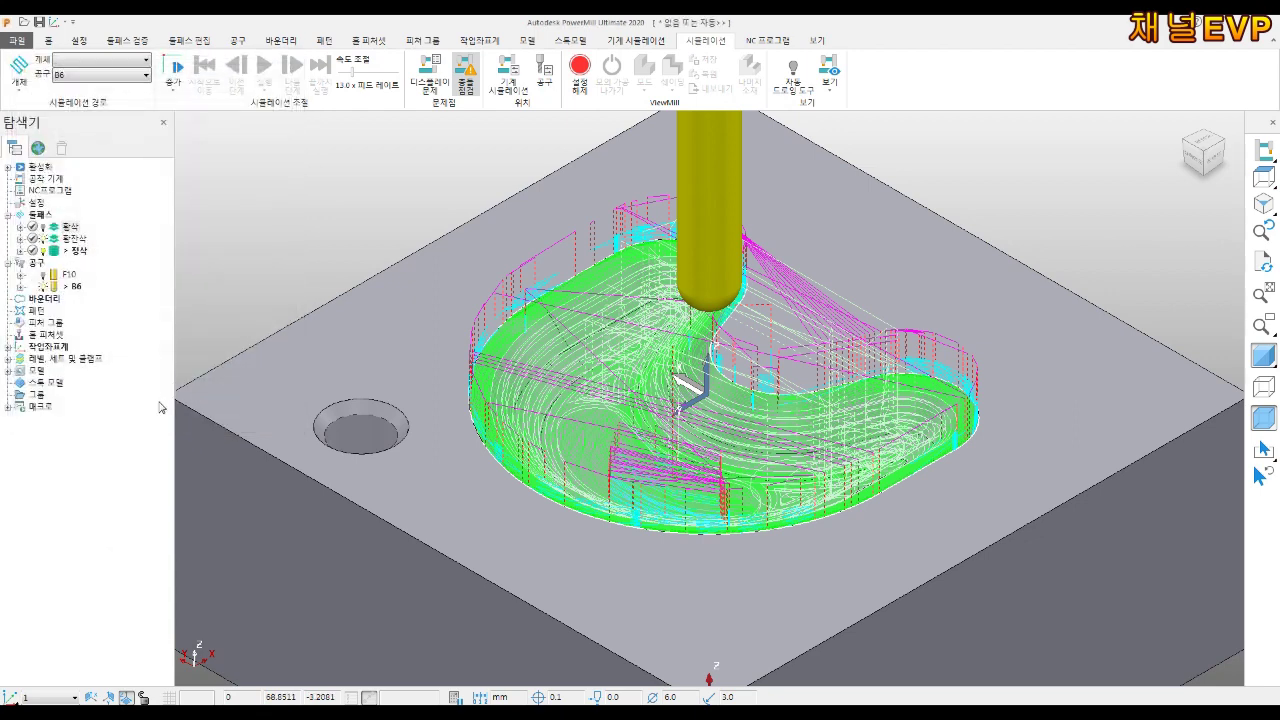
Select the 황삭, 황잔삭 and 정삭 toolpaths and tool F10 in the Explorer
{"action": "left_click", "coordinate": [44, 229]}
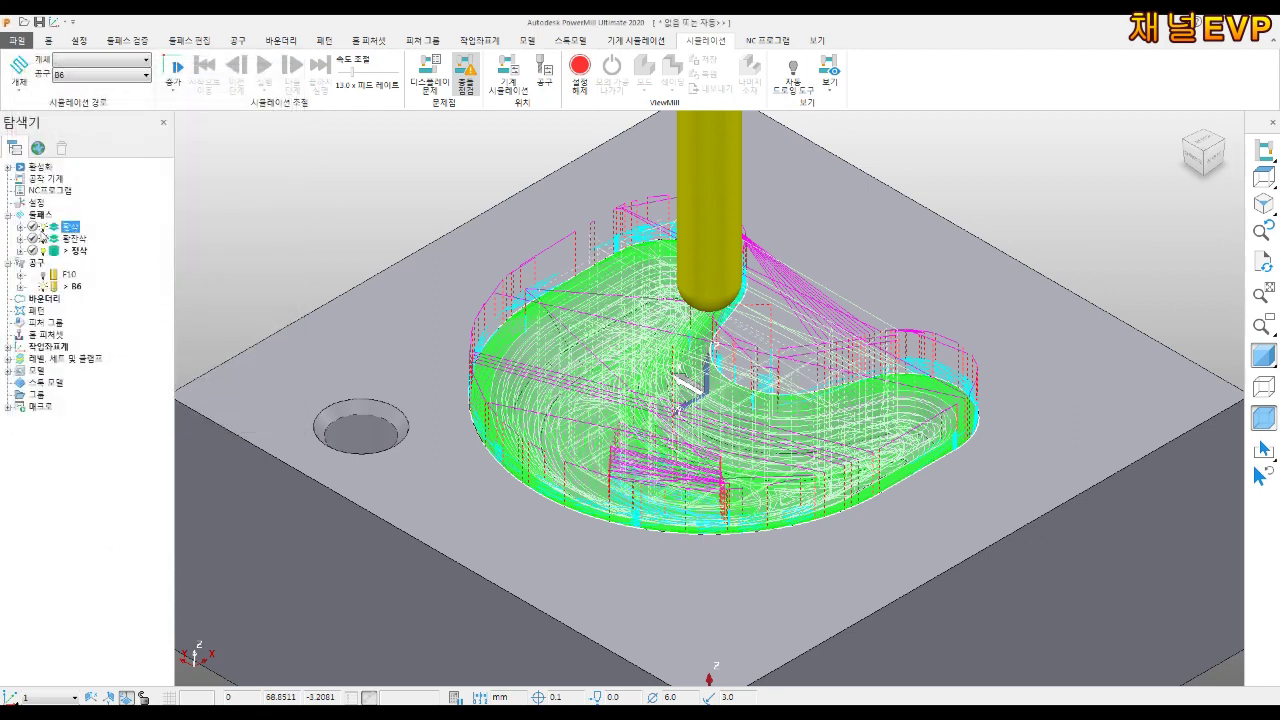
{"action": "left_click", "coordinate": [45, 241]}
{"action": "left_click", "coordinate": [47, 276]}
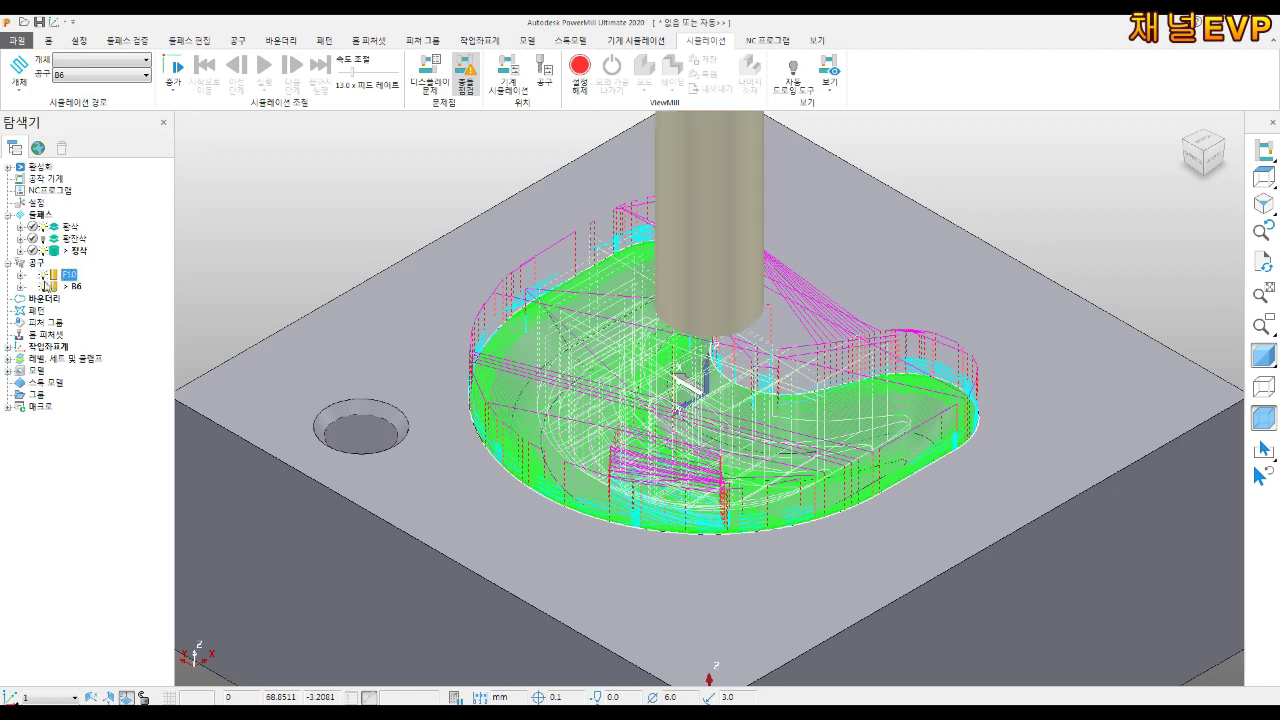
{"action": "left_click", "coordinate": [47, 251]}
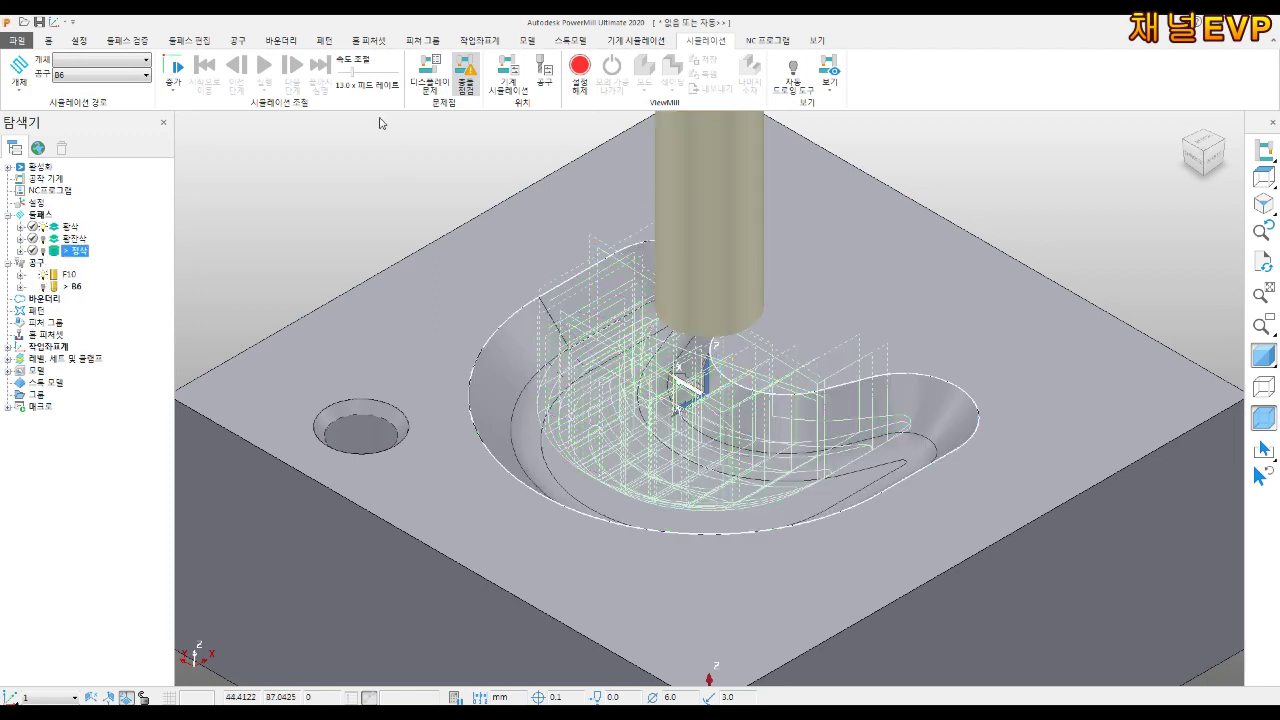
Turn on ViewMill stock simulation and run the 황삭 roughing simulation with tool F10
{"action": "left_click", "coordinate": [581, 72]}
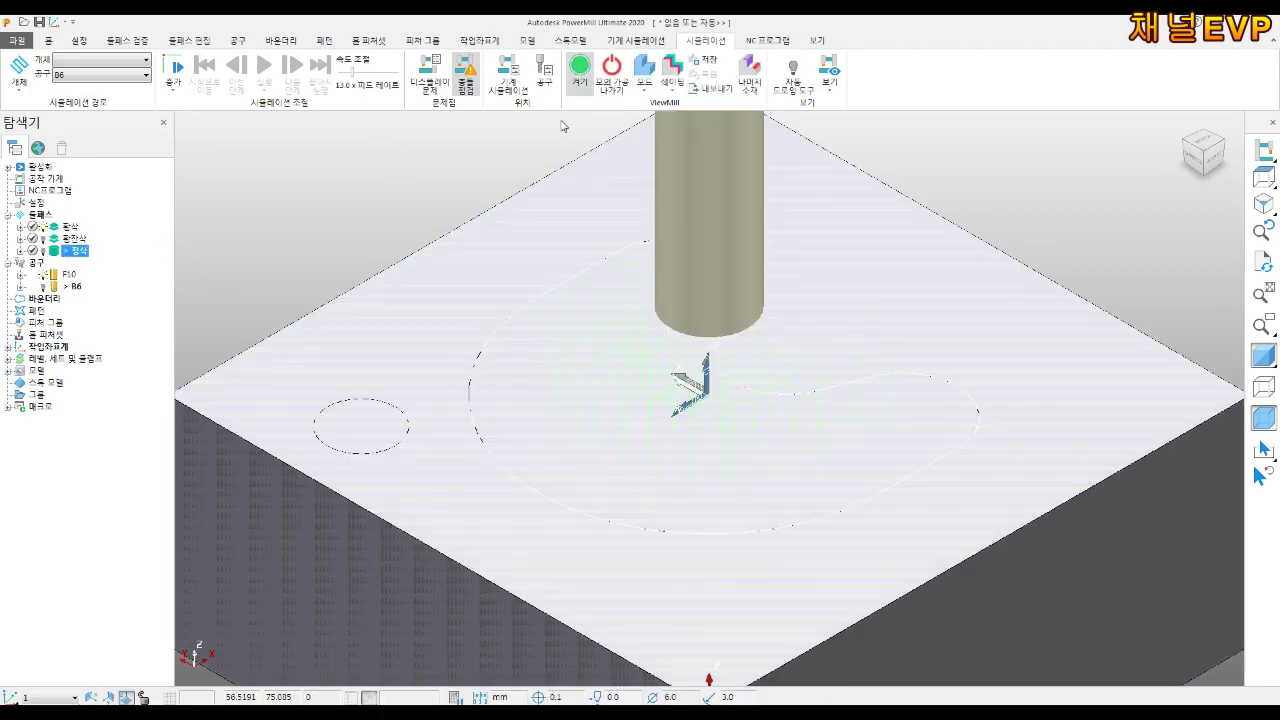
{"action": "left_click", "coordinate": [670, 88]}
{"action": "left_click", "coordinate": [704, 204]}
{"action": "left_click", "coordinate": [670, 88]}
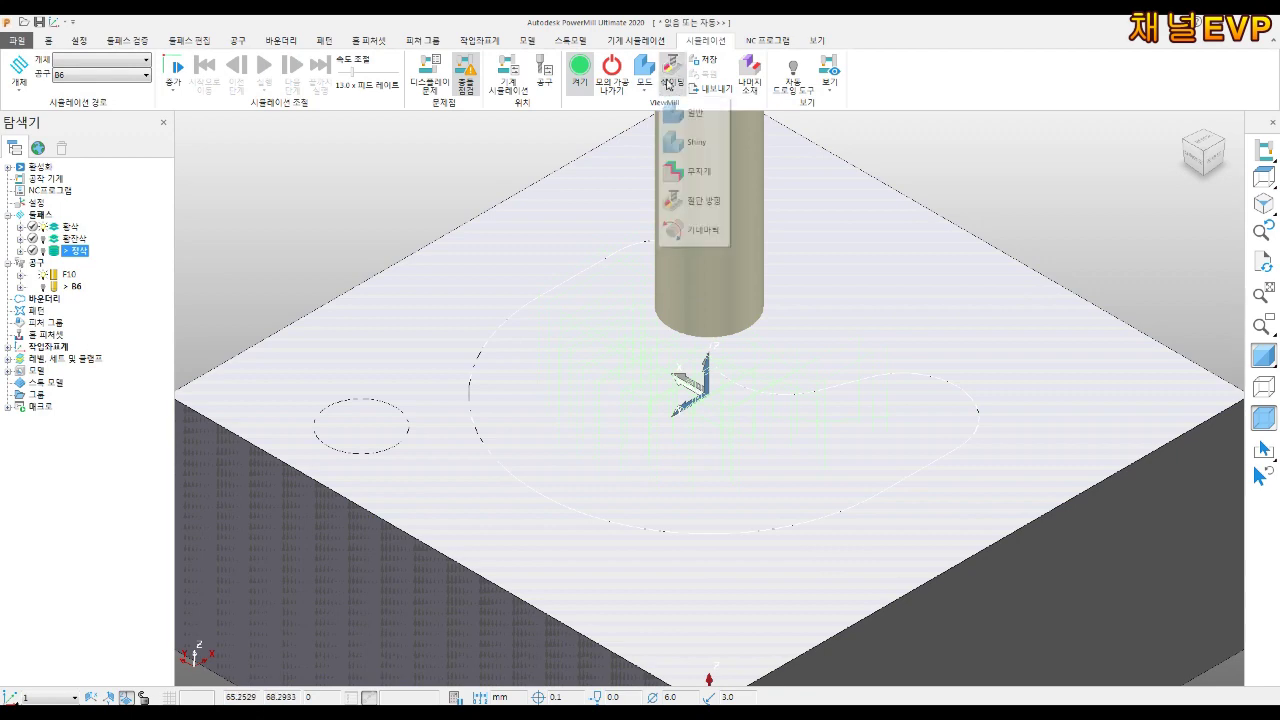
{"action": "left_click", "coordinate": [694, 170]}
{"action": "left_click", "coordinate": [140, 62]}
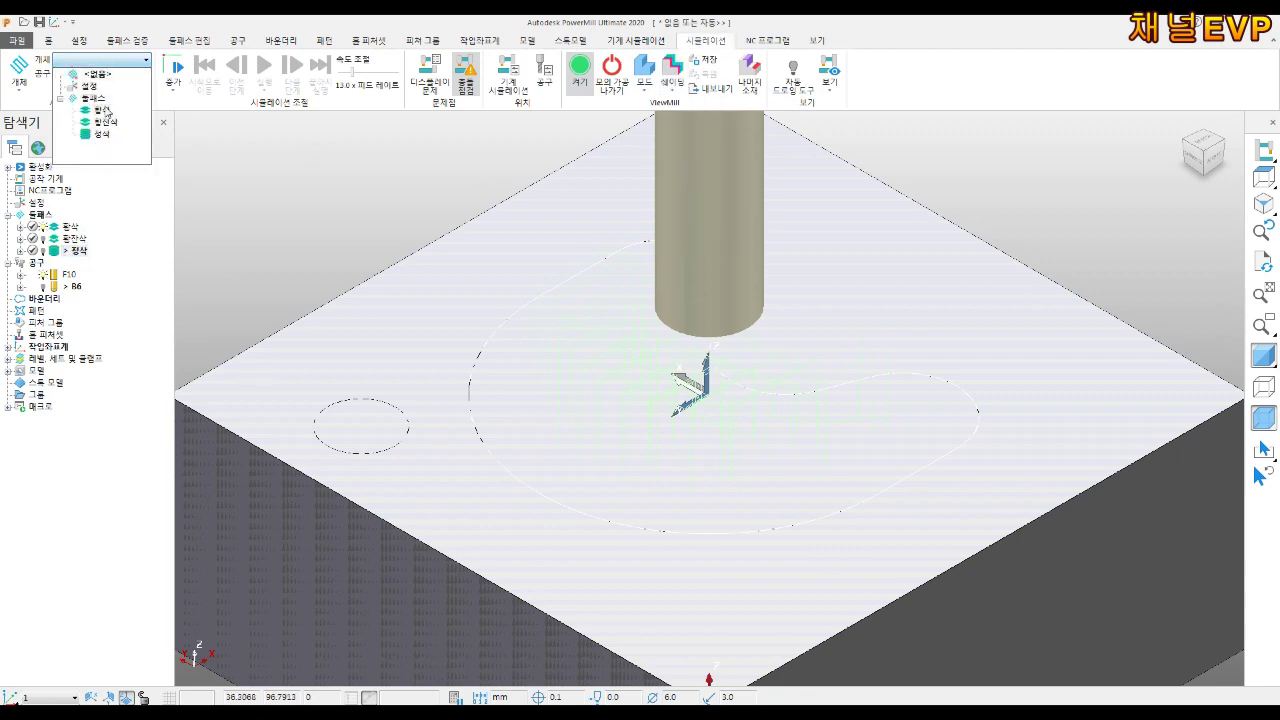
{"action": "left_click", "coordinate": [104, 110]}
{"action": "left_click", "coordinate": [265, 70]}
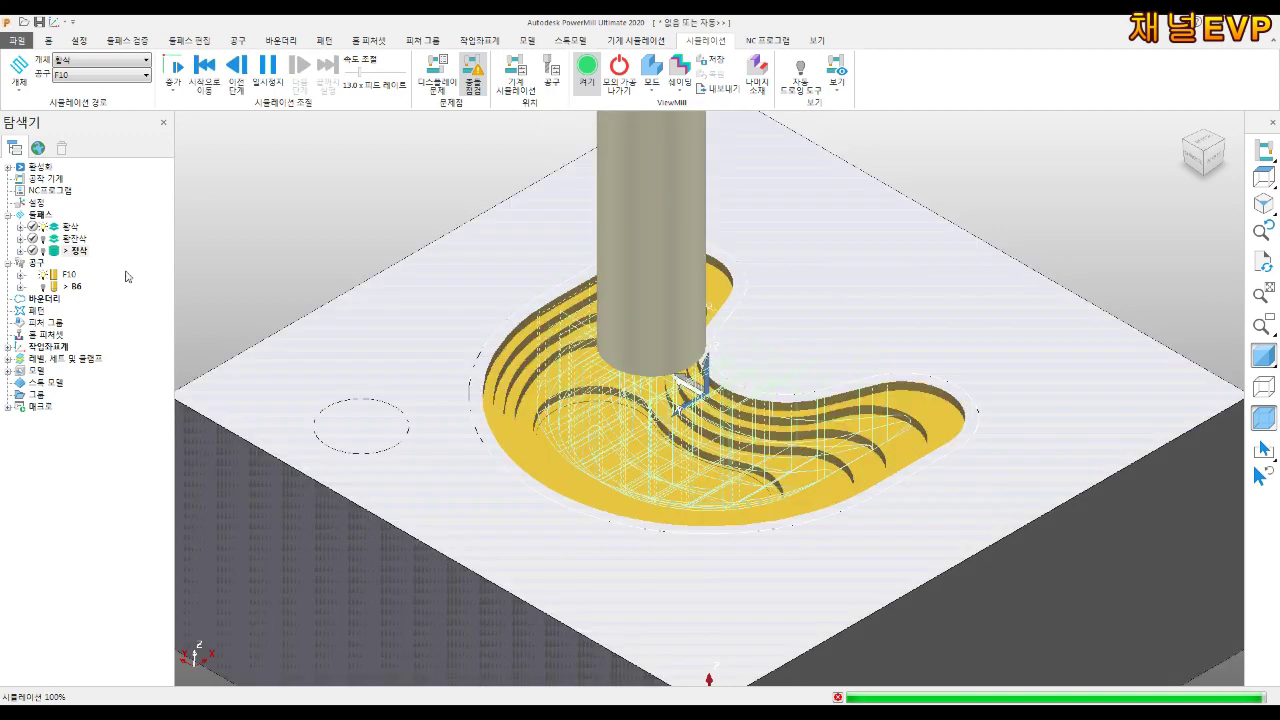
Display the 황잔삭 rest-roughing toolpath and its tool for simulation
{"action": "left_click", "coordinate": [46, 239]}
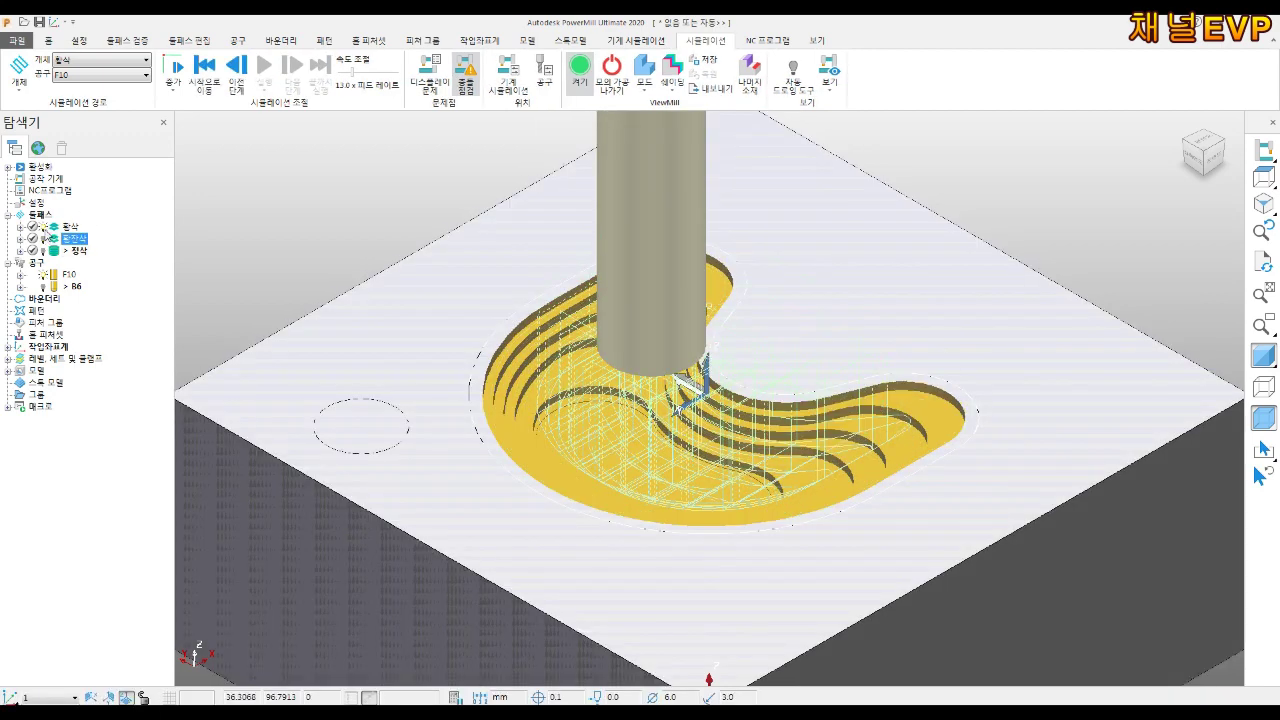
{"action": "left_click", "coordinate": [43, 238]}
{"action": "left_click", "coordinate": [48, 278]}
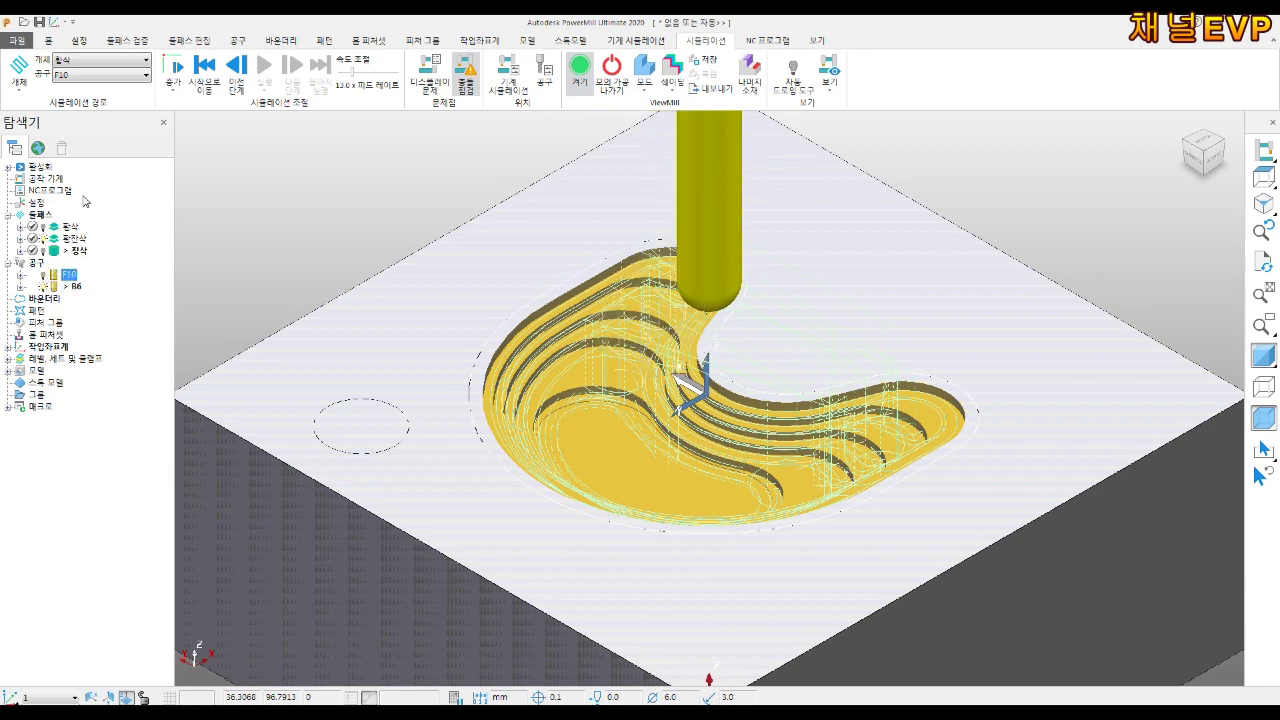
{"action": "left_click", "coordinate": [112, 58]}
Simulate the 황잔삭 rest-roughing with tool B6, then select the 정삭 toolpath
{"action": "left_click", "coordinate": [106, 122]}
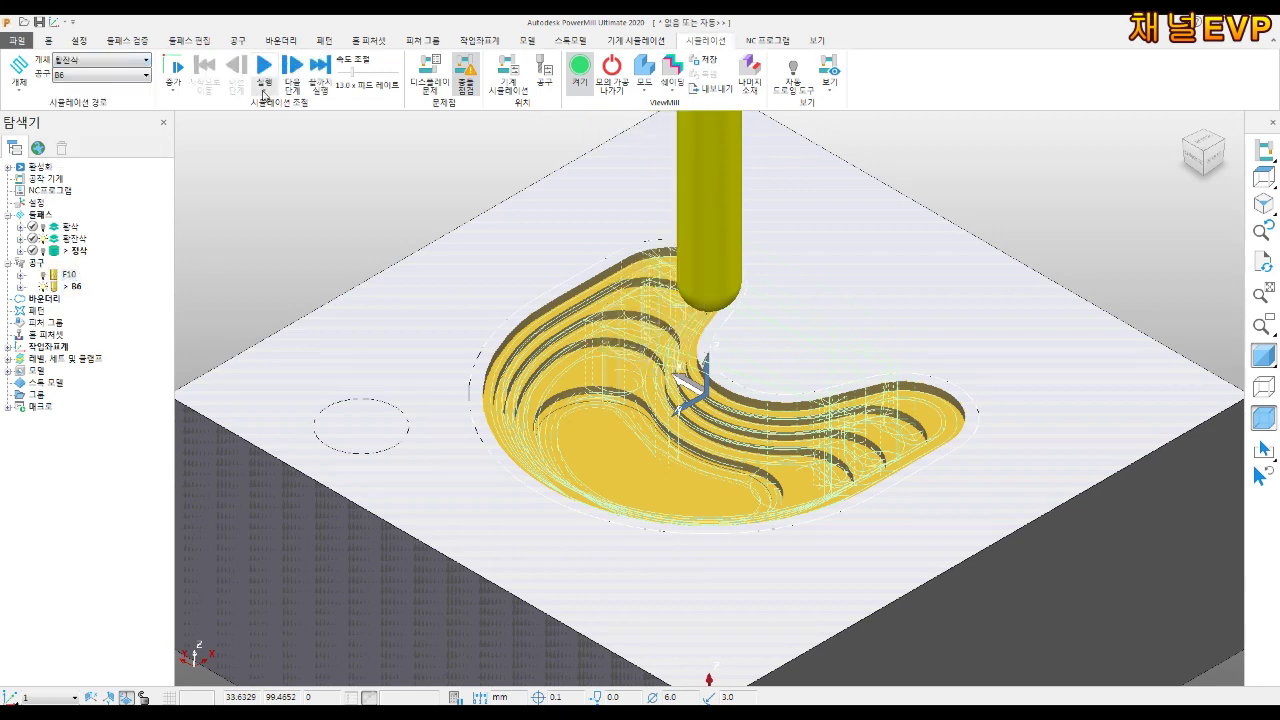
{"action": "left_click", "coordinate": [264, 66]}
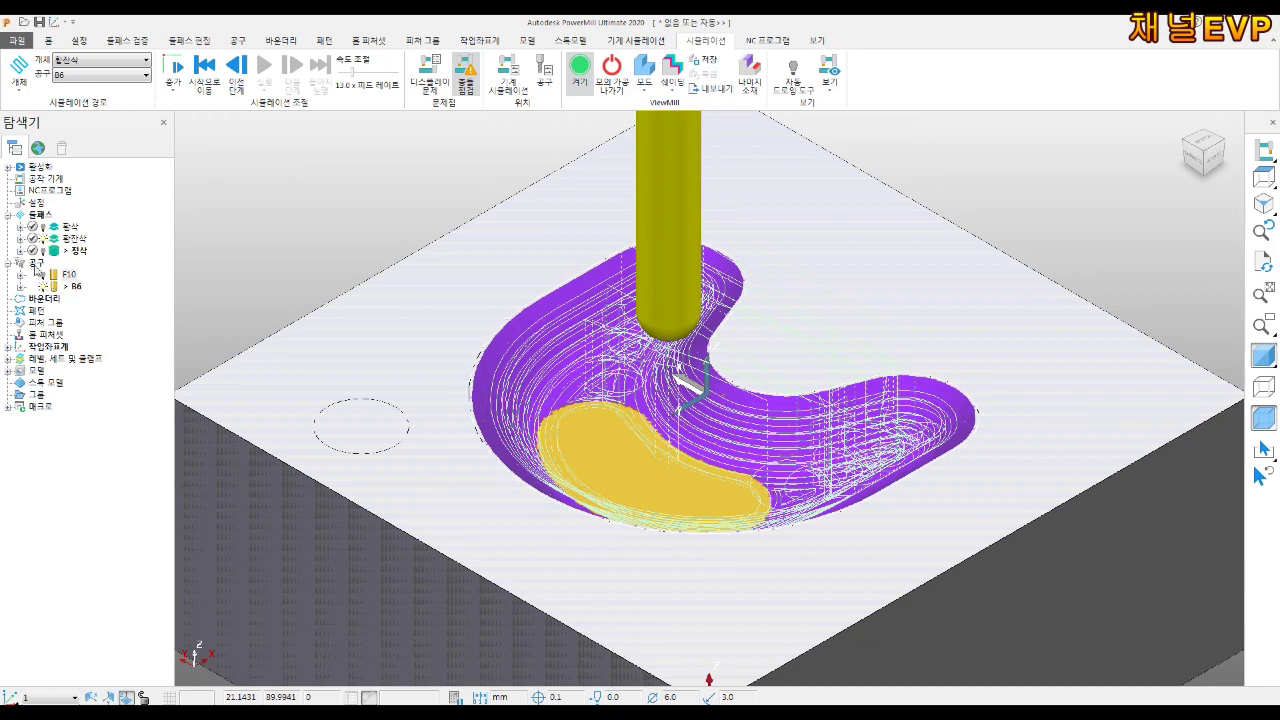
{"action": "left_click", "coordinate": [45, 251]}
Run the ViewMill simulation of the 정삭 finishing toolpath to completion
{"action": "left_click", "coordinate": [62, 238]}
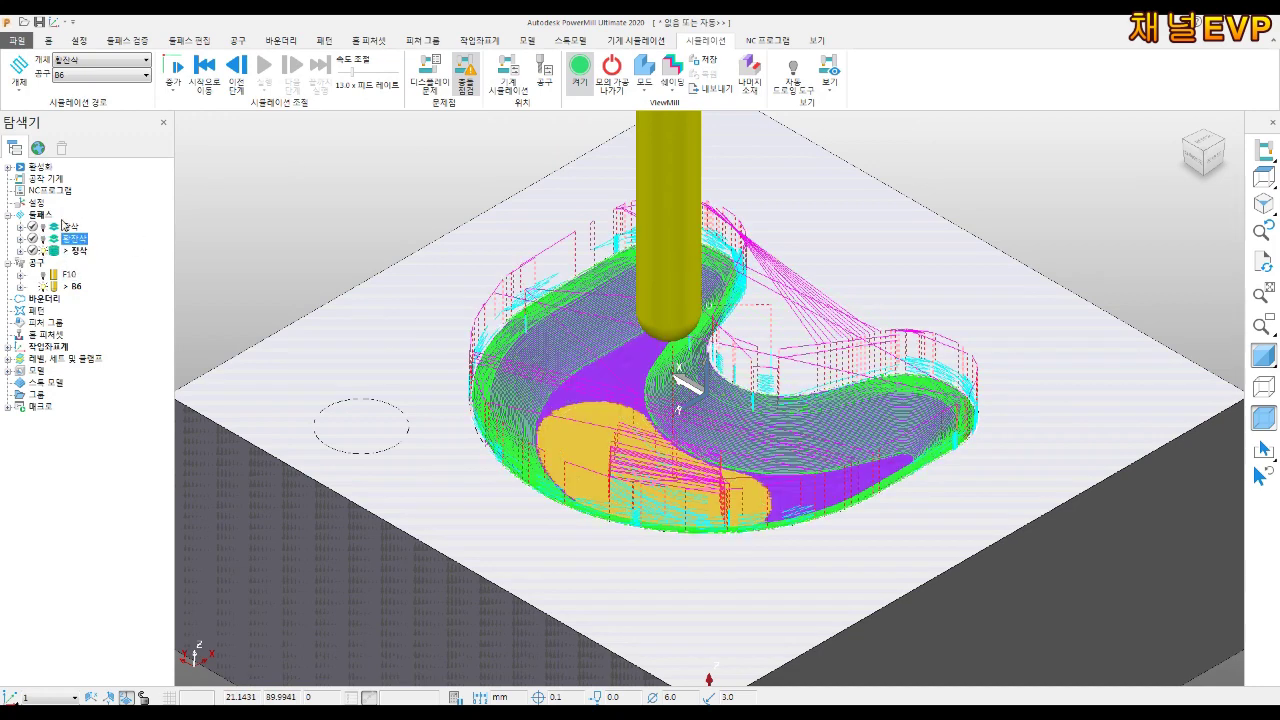
{"action": "left_click", "coordinate": [97, 62]}
{"action": "left_click", "coordinate": [100, 134]}
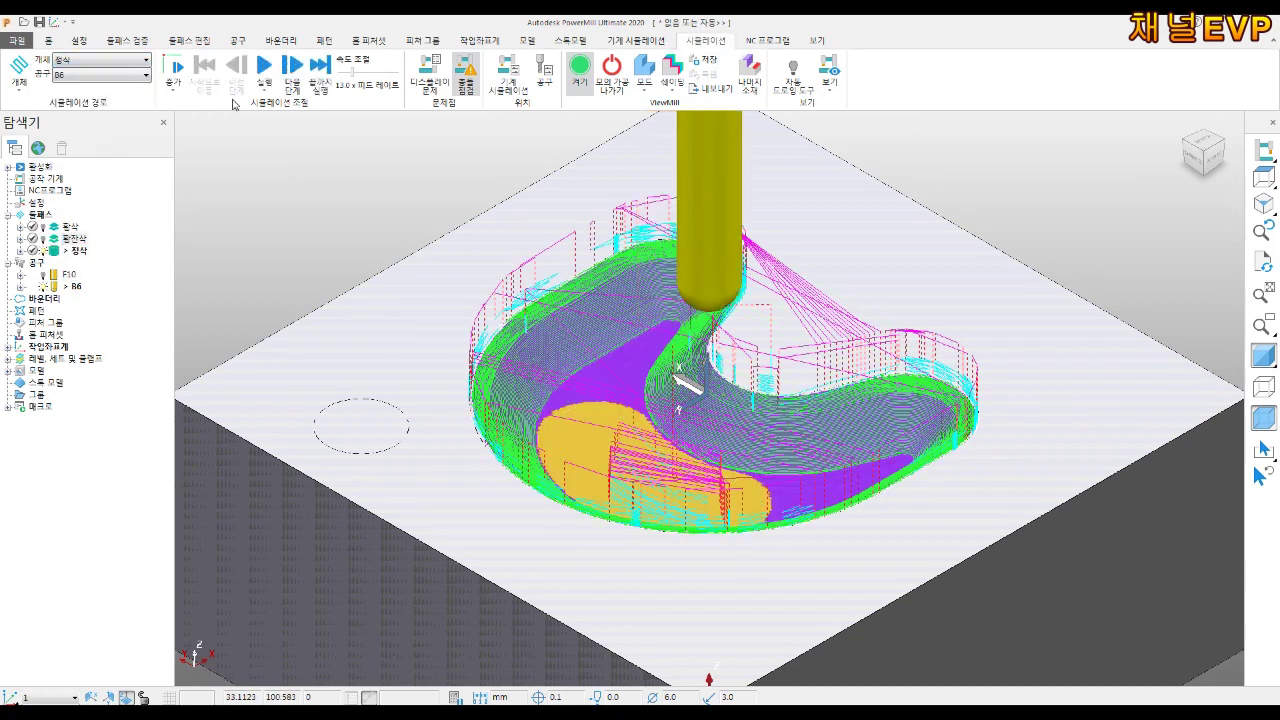
{"action": "left_click", "coordinate": [263, 66]}
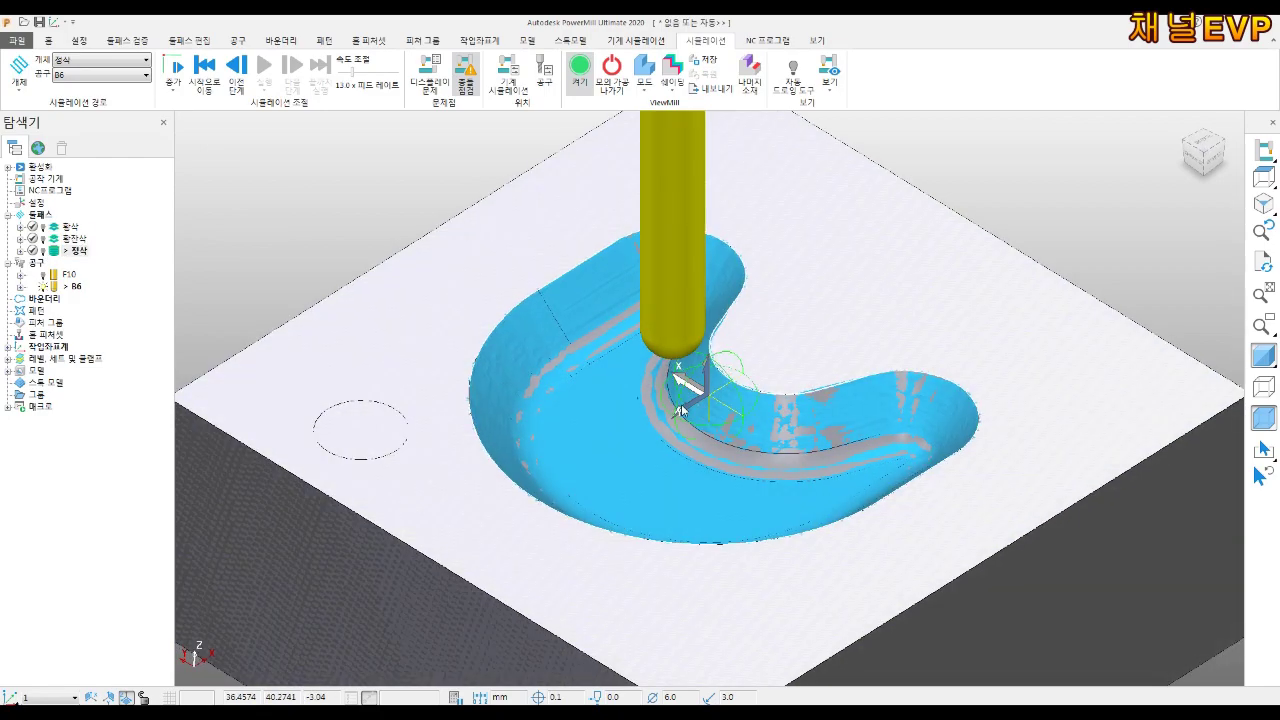
Hide tool B6, tilt the view into the pocket, and give the stock Shiny shading
{"action": "left_click", "coordinate": [72, 286]}
{"action": "scroll", "coordinate": [697, 449], "scroll_direction": "up", "scroll_amount": 2}
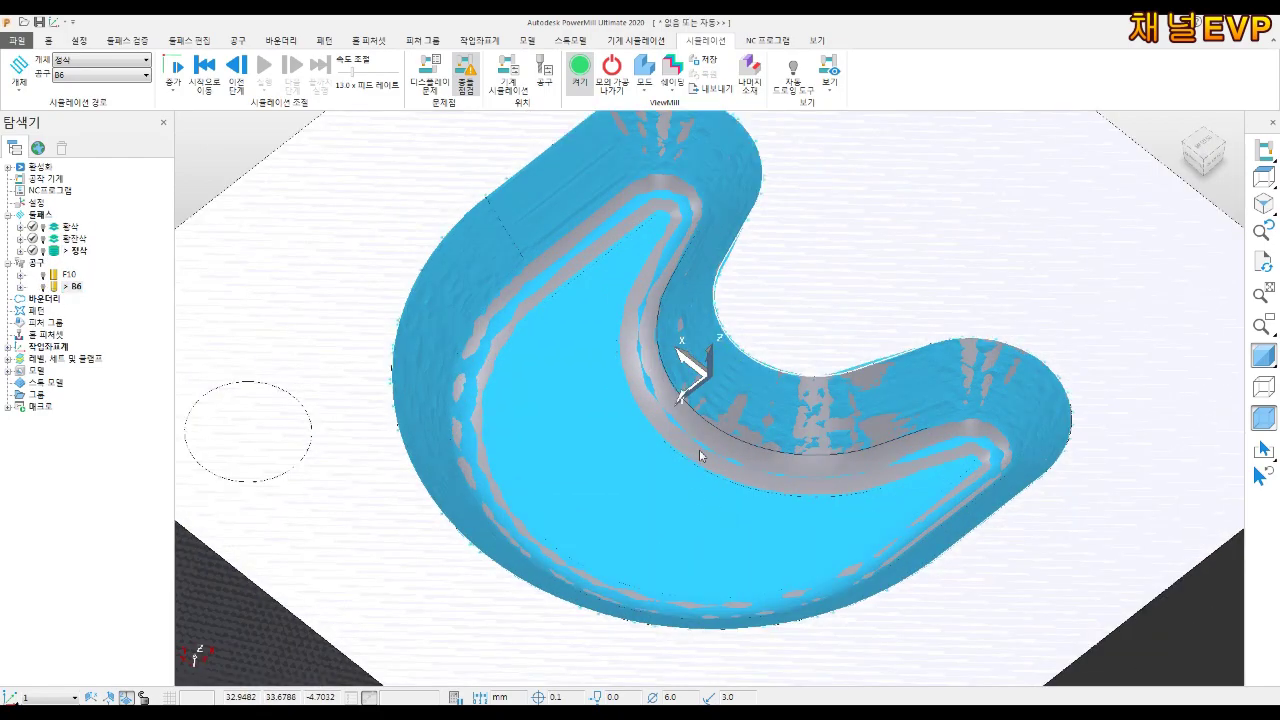
{"action": "scroll", "coordinate": [689, 437], "scroll_direction": "up", "scroll_amount": 2}
{"action": "mouse_move", "coordinate": [689, 437]}
{"action": "middle_mouse_down"}
{"action": "mouse_move", "coordinate": [887, 497]}
{"action": "mouse_move", "coordinate": [553, 420]}
{"action": "mouse_move", "coordinate": [612, 509]}
{"action": "mouse_move", "coordinate": [560, 513]}
{"action": "mouse_move", "coordinate": [605, 387]}
{"action": "middle_mouse_up"}
{"action": "scroll", "coordinate": [887, 497], "scroll_direction": "down", "scroll_amount": 2}
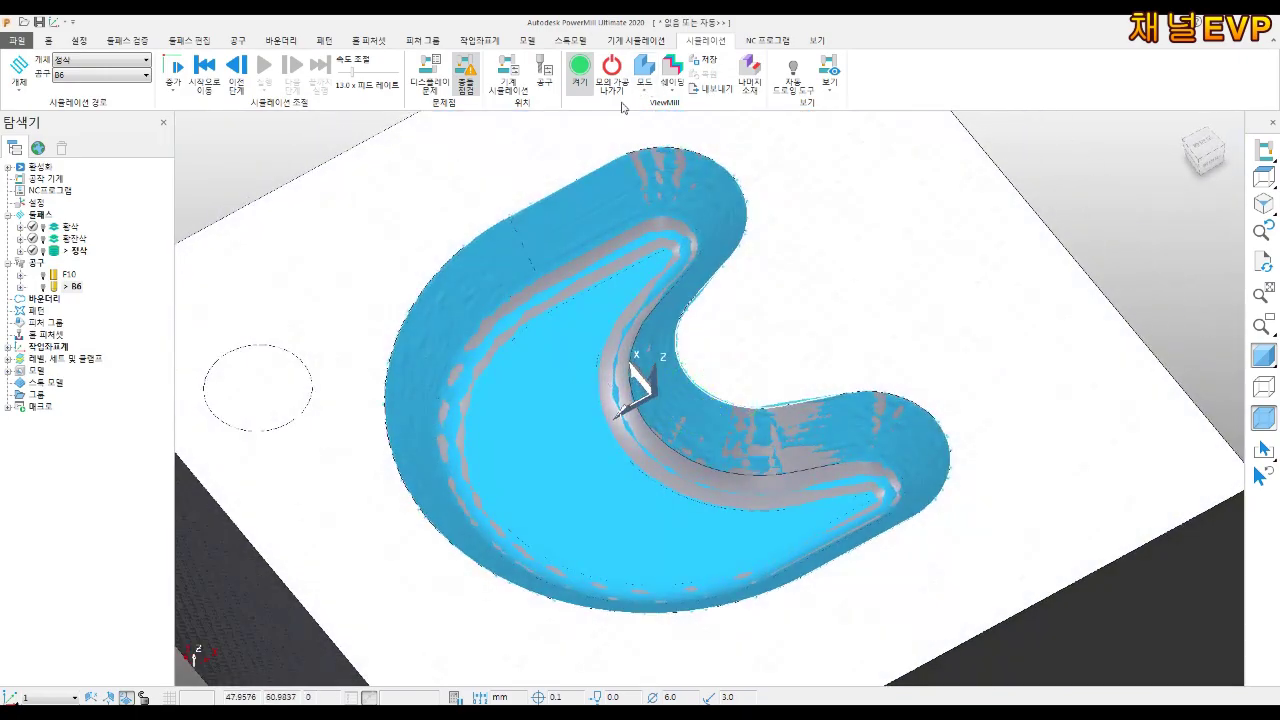
{"action": "left_click", "coordinate": [678, 89]}
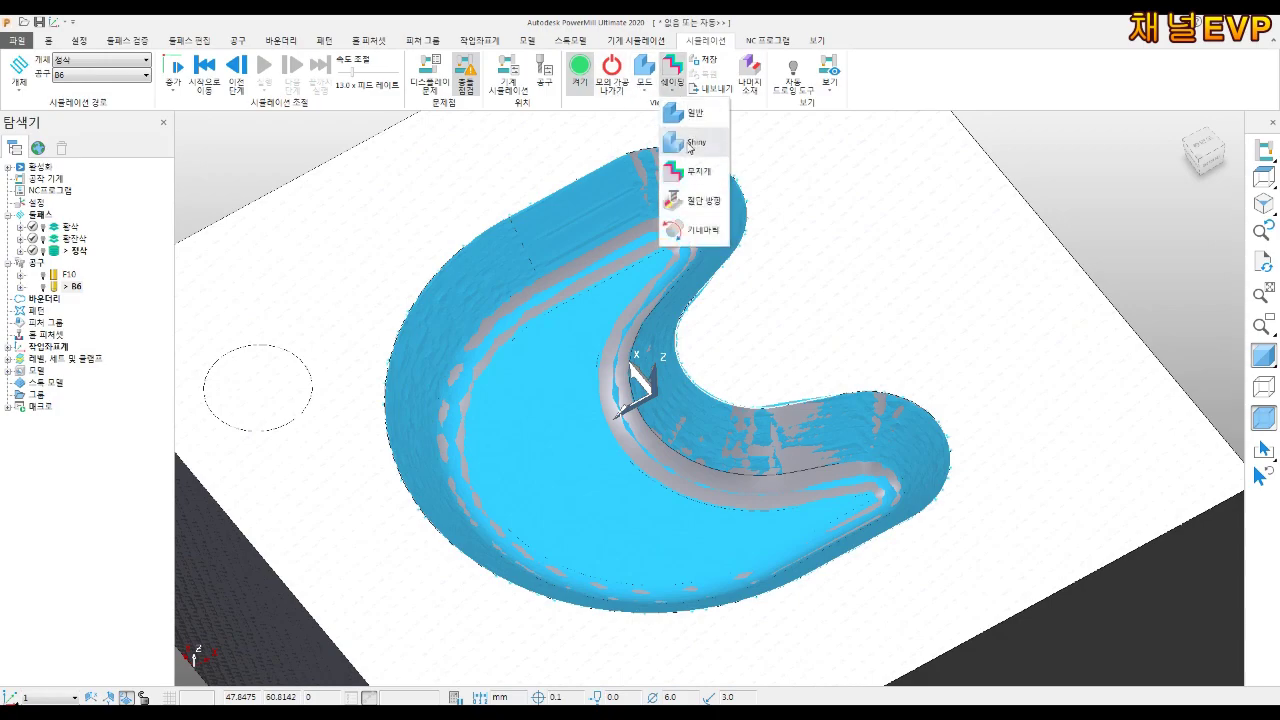
{"action": "left_click", "coordinate": [689, 147]}
{"action": "mouse_move", "coordinate": [680, 380]}
{"action": "middle_mouse_down"}
{"action": "mouse_move", "coordinate": [662, 428]}
{"action": "mouse_move", "coordinate": [635, 405]}
{"action": "mouse_move", "coordinate": [572, 440]}
{"action": "mouse_move", "coordinate": [823, 411]}
{"action": "mouse_move", "coordinate": [817, 449]}
{"action": "mouse_move", "coordinate": [683, 430]}
{"action": "middle_mouse_up"}
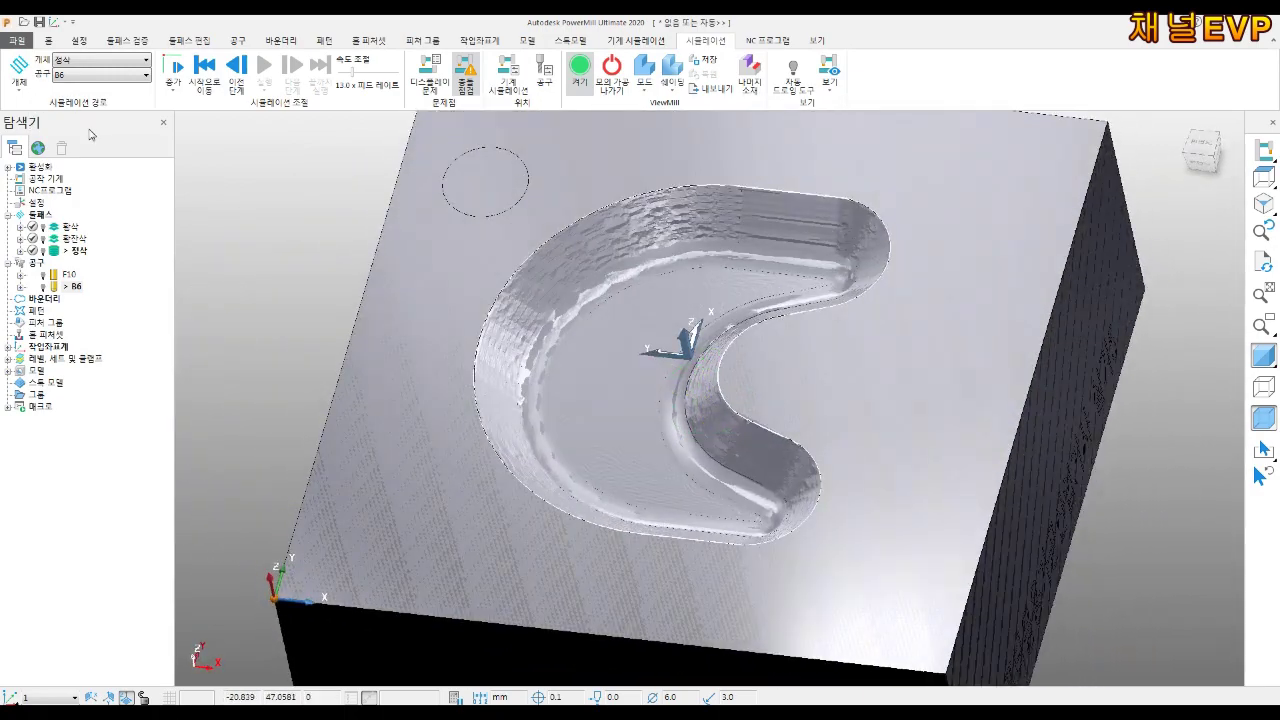
Create NC program 5-C using the FanucG5.1추가 option file
{"action": "right_click", "coordinate": [48, 190]}
{"action": "left_click", "coordinate": [100, 223]}
{"action": "type", "text": "5-C"}
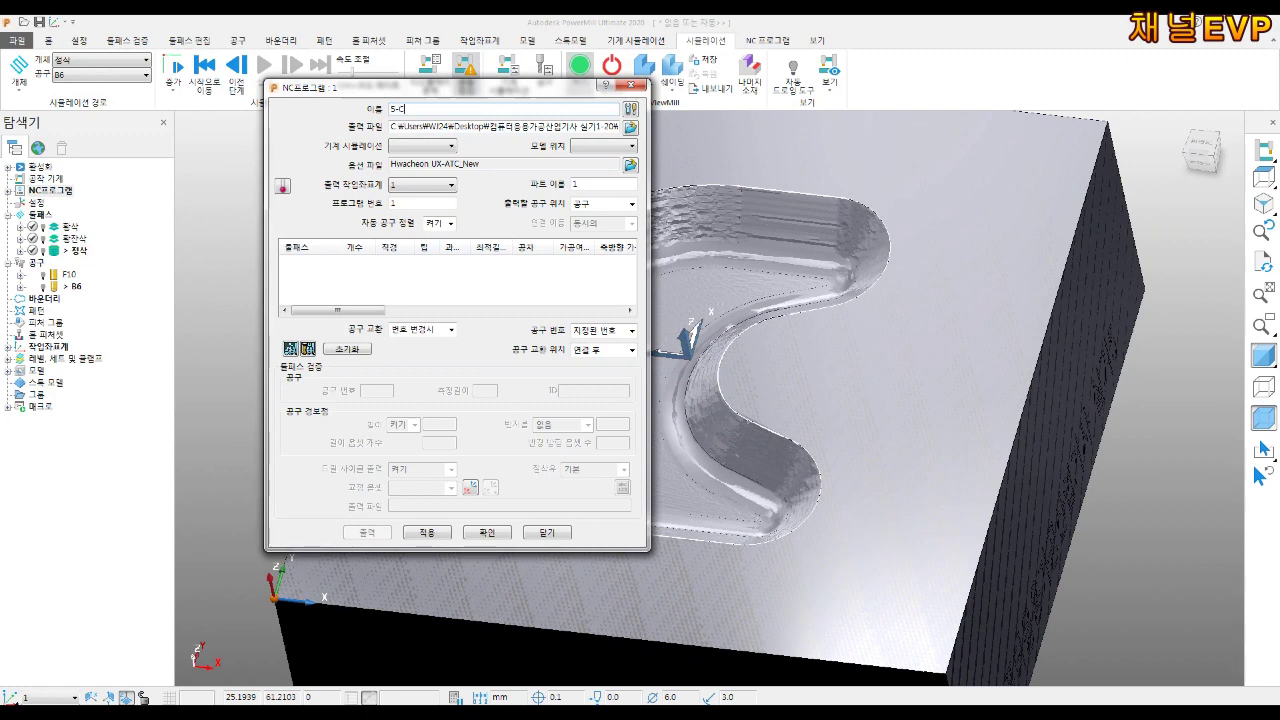
{"action": "left_click", "coordinate": [629, 165]}
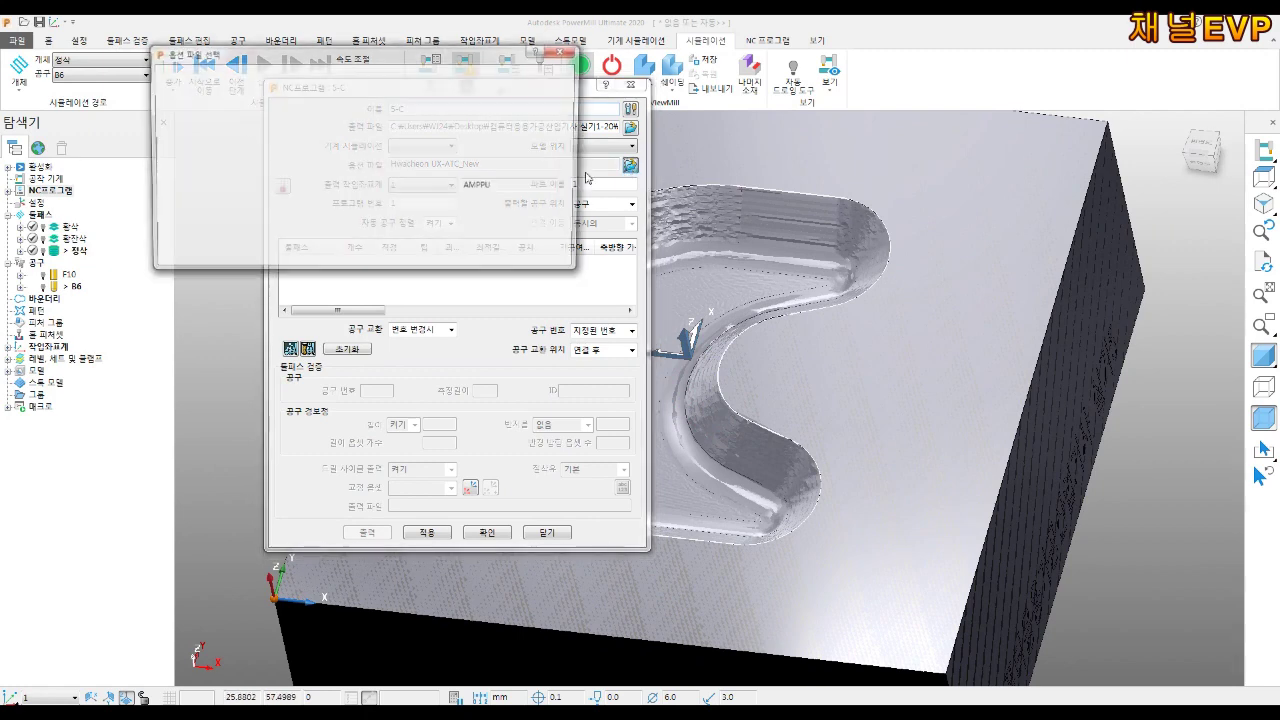
{"action": "left_click", "coordinate": [250, 124]}
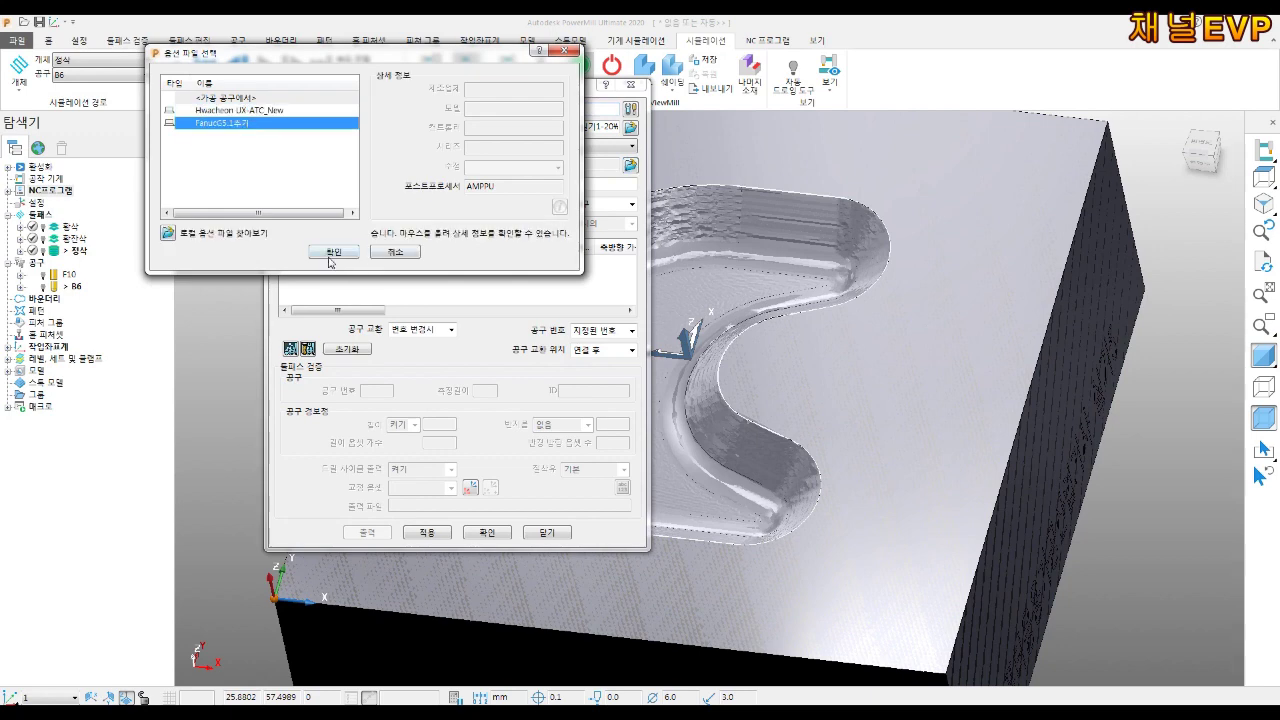
{"action": "left_click", "coordinate": [331, 254]}
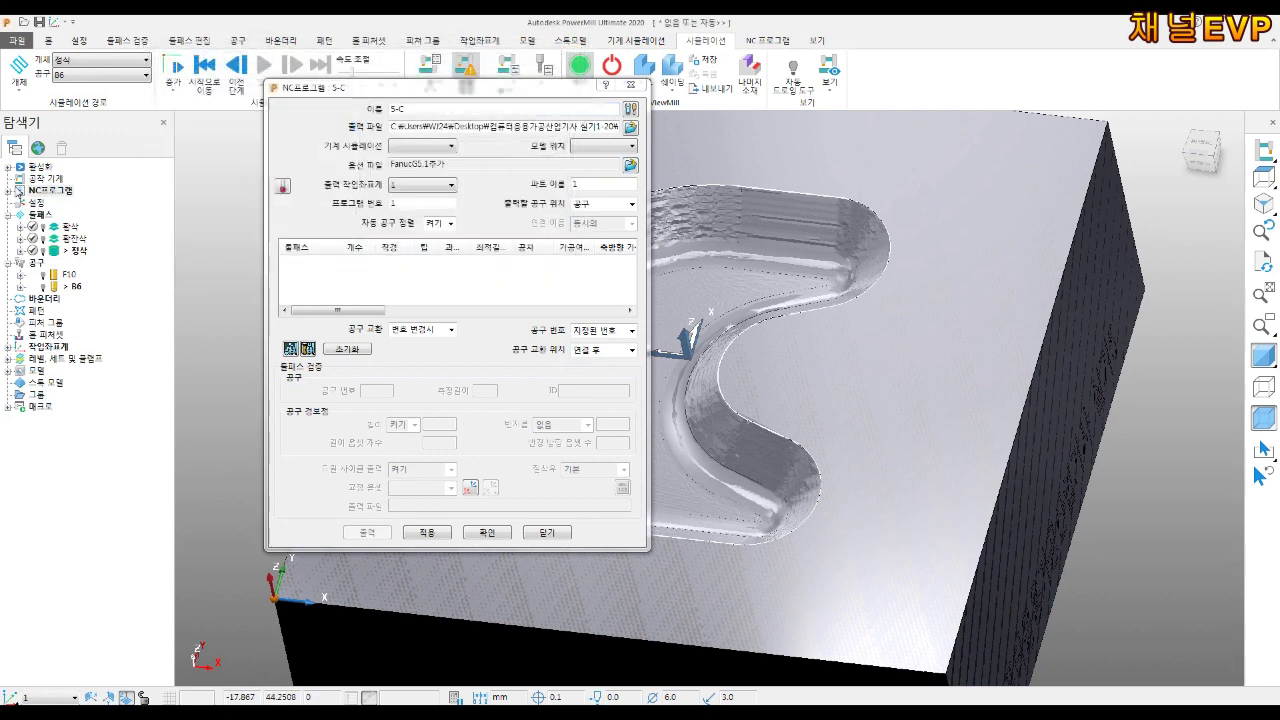
Add the three toolpaths to 5-C and post-process it to an NC file
{"action": "double_click", "coordinate": [18, 192]}
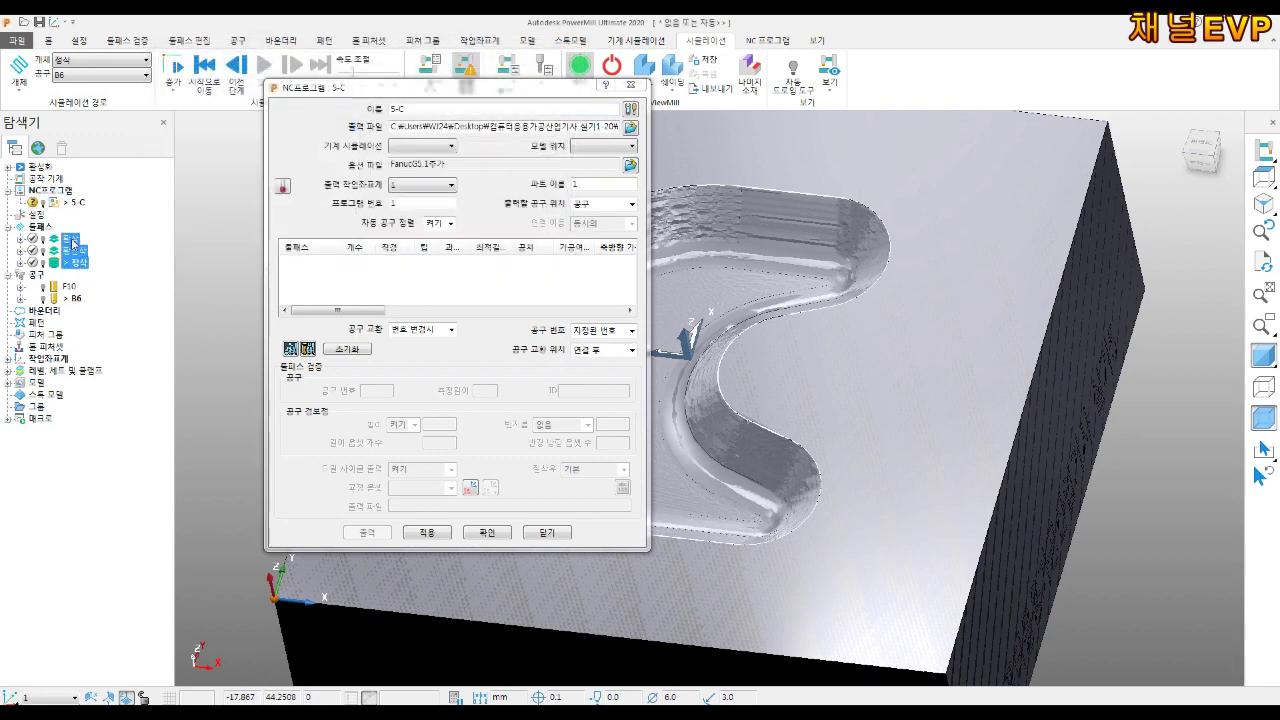
{"action": "left_click_drag", "start_coordinate": [76, 210], "coordinate": [75, 204]}
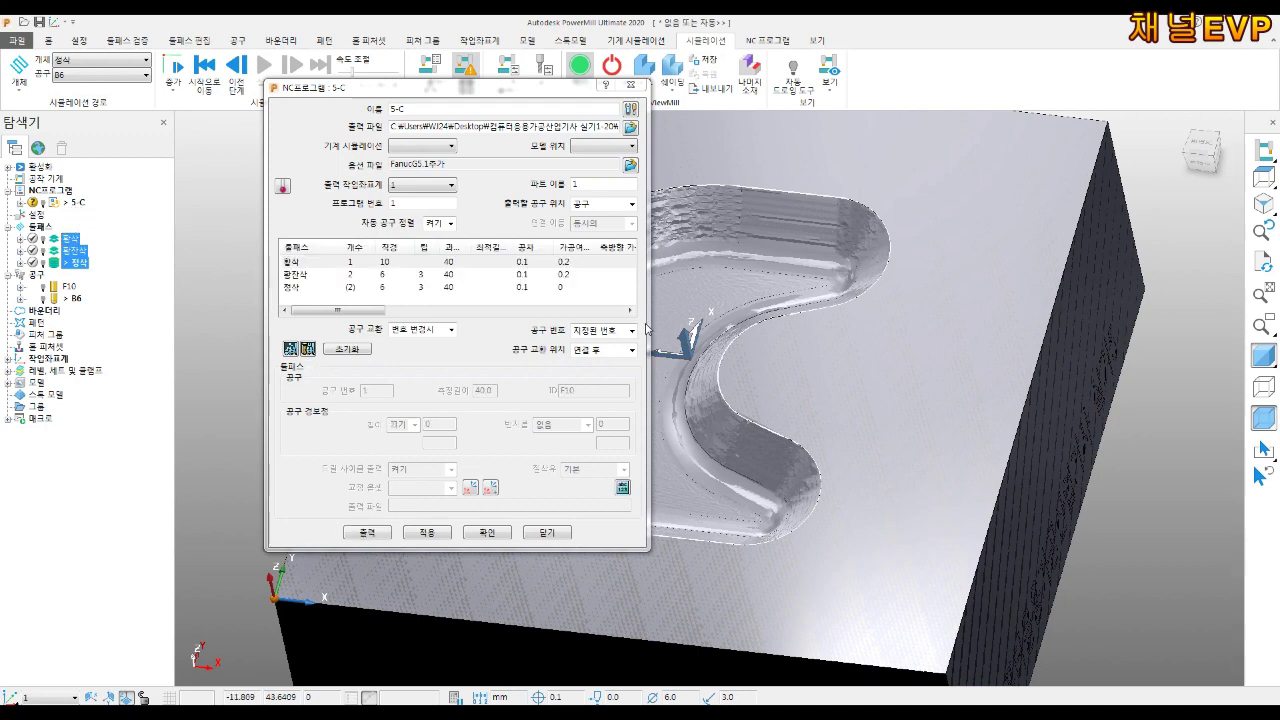
{"action": "left_click", "coordinate": [373, 539]}
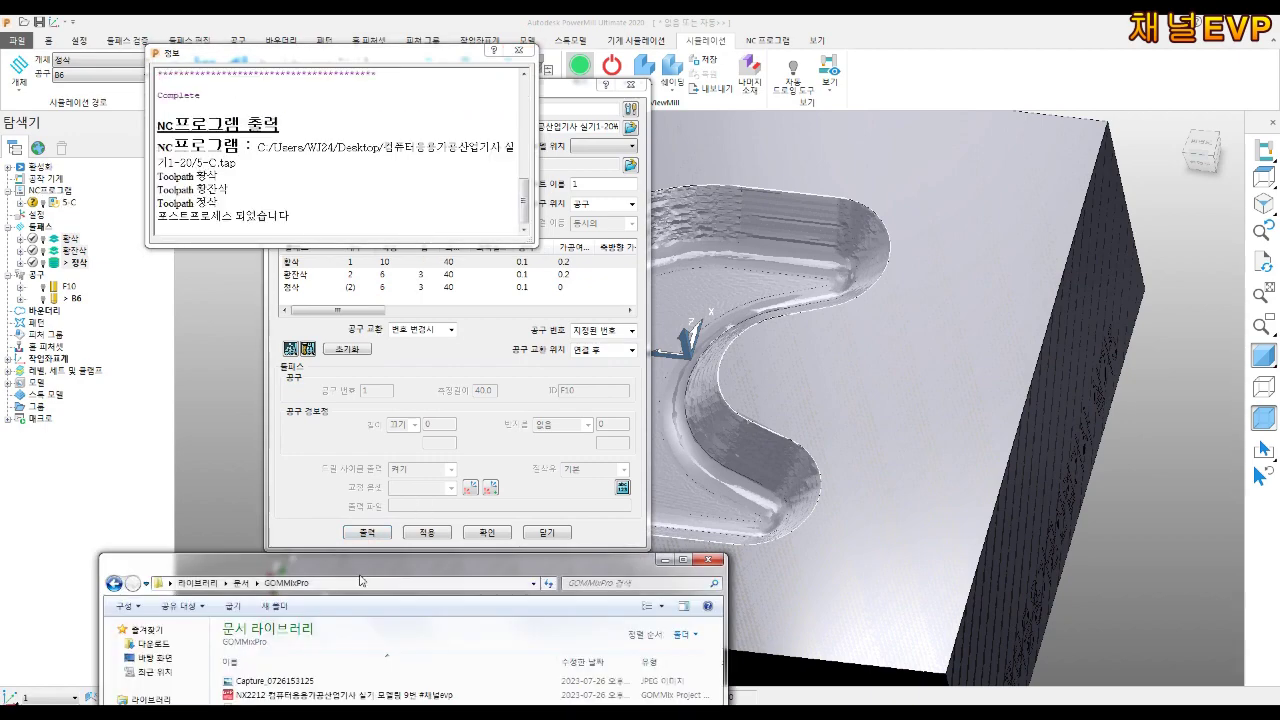
Open the 5-C NC file in Notepad from the course folder on the Desktop
{"action": "left_click_drag", "start_coordinate": [389, 571], "coordinate": [390, 229]}
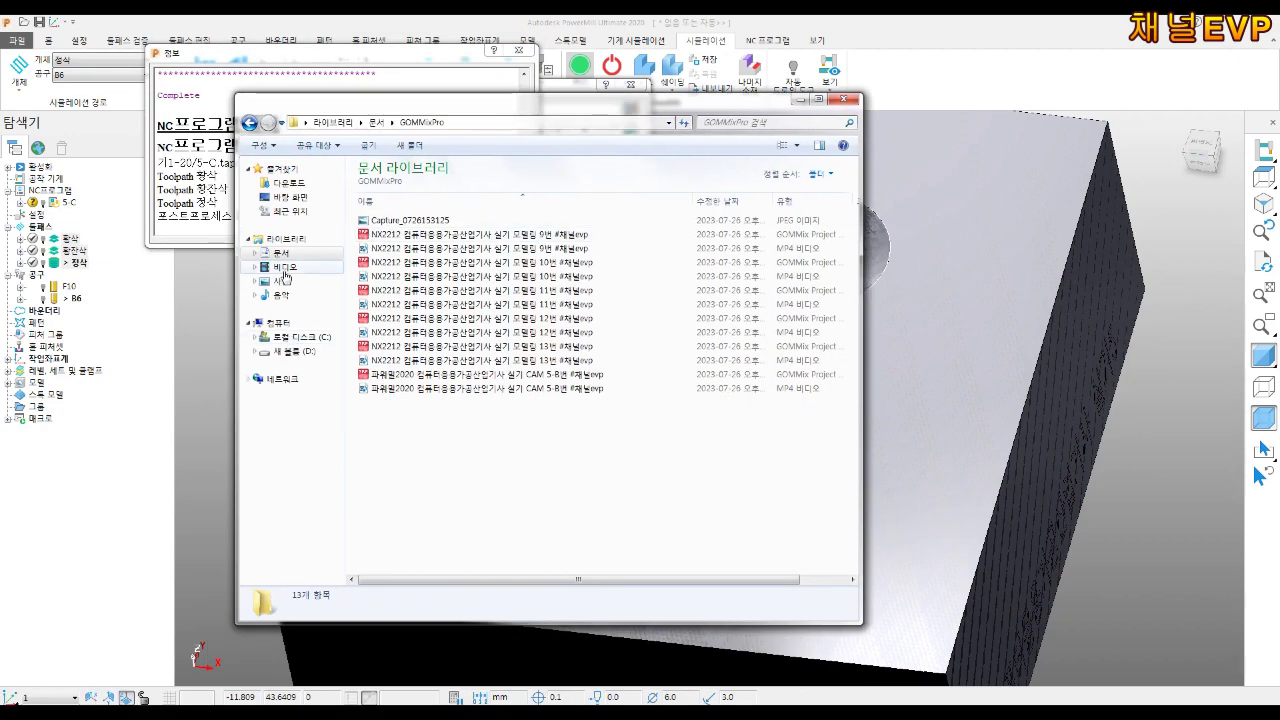
{"action": "left_click", "coordinate": [290, 197]}
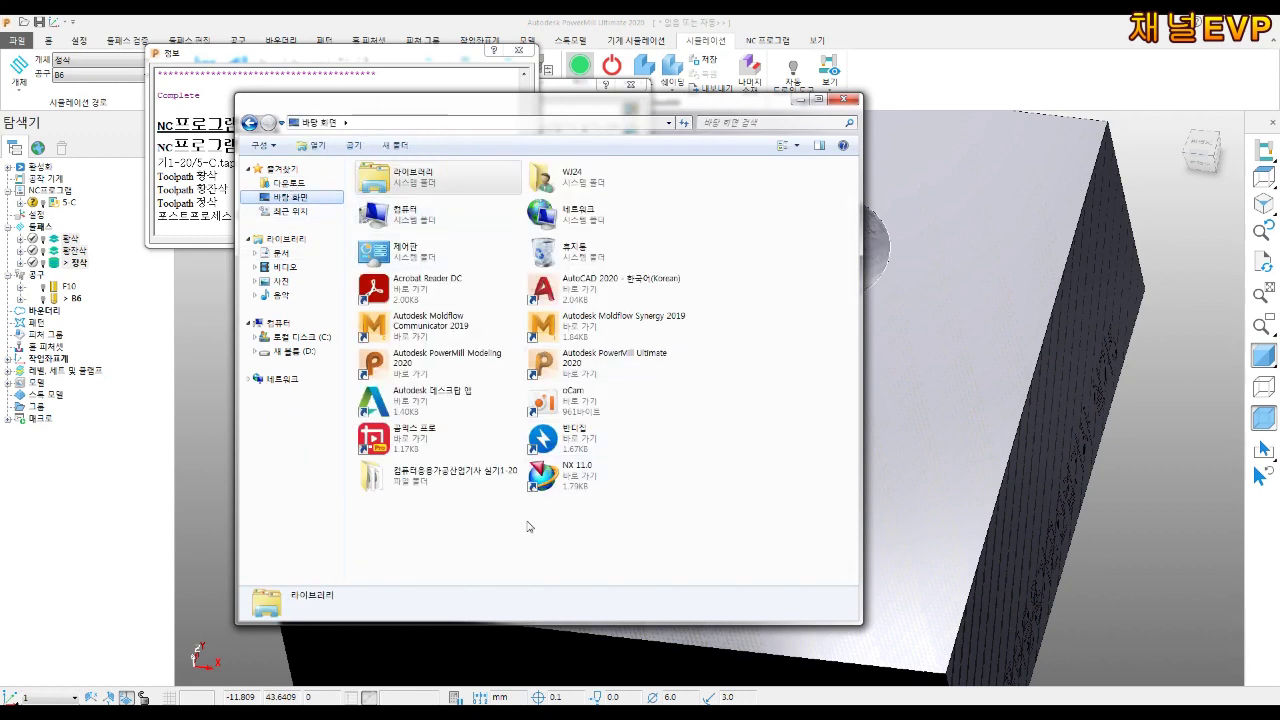
{"action": "double_click", "coordinate": [445, 474]}
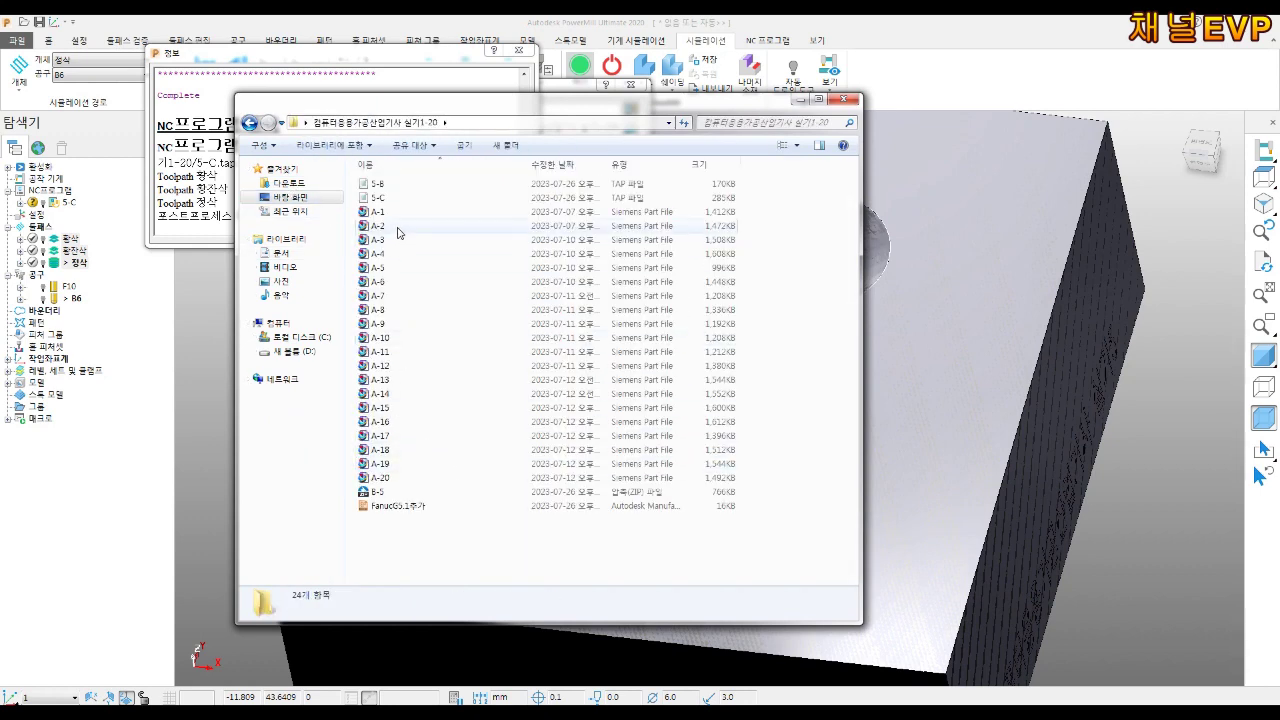
{"action": "double_click", "coordinate": [389, 199]}
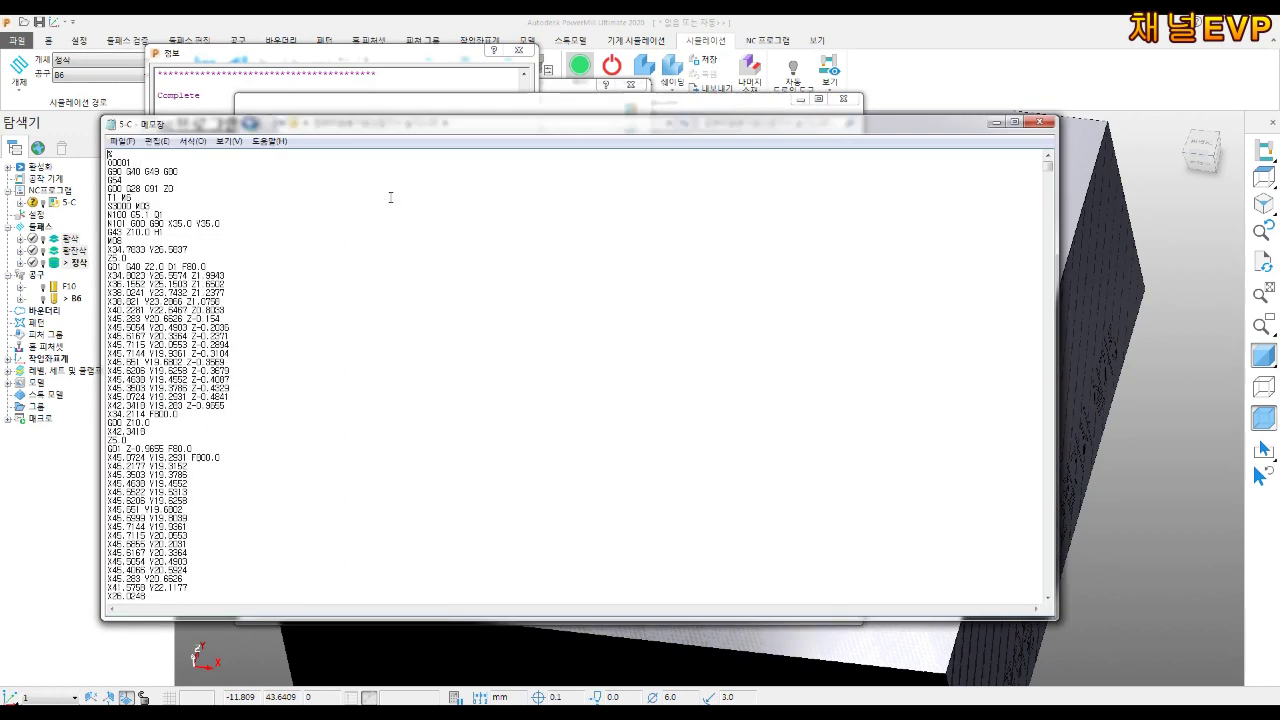
Maximize Notepad and enlarge the font to size 46
{"action": "left_click", "coordinate": [1014, 123]}
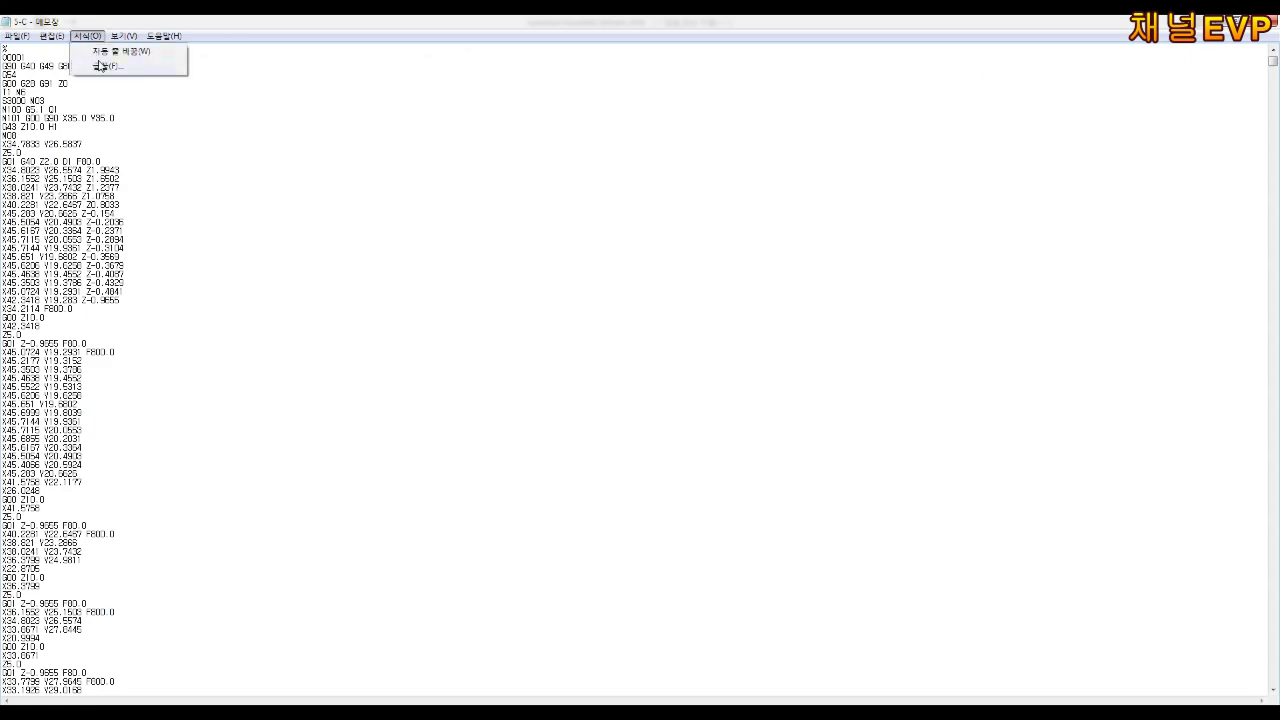
{"action": "left_click", "coordinate": [101, 66]}
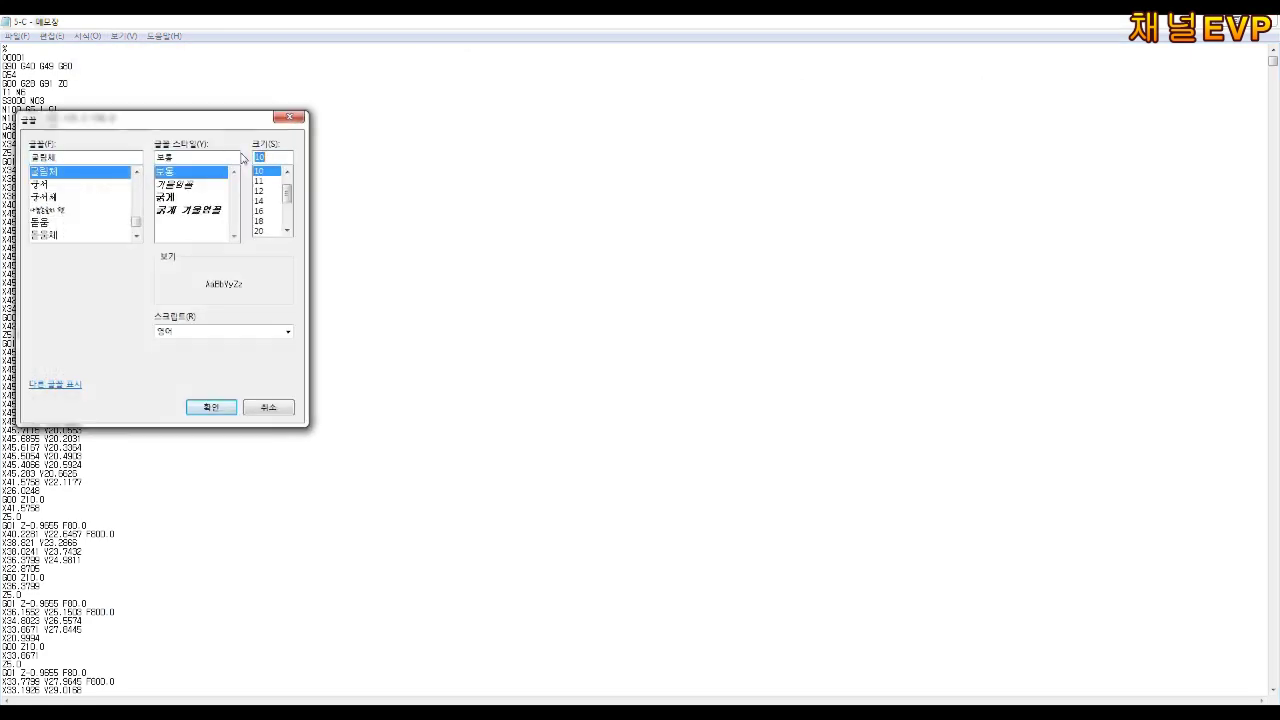
{"action": "key", "text": "Return"}
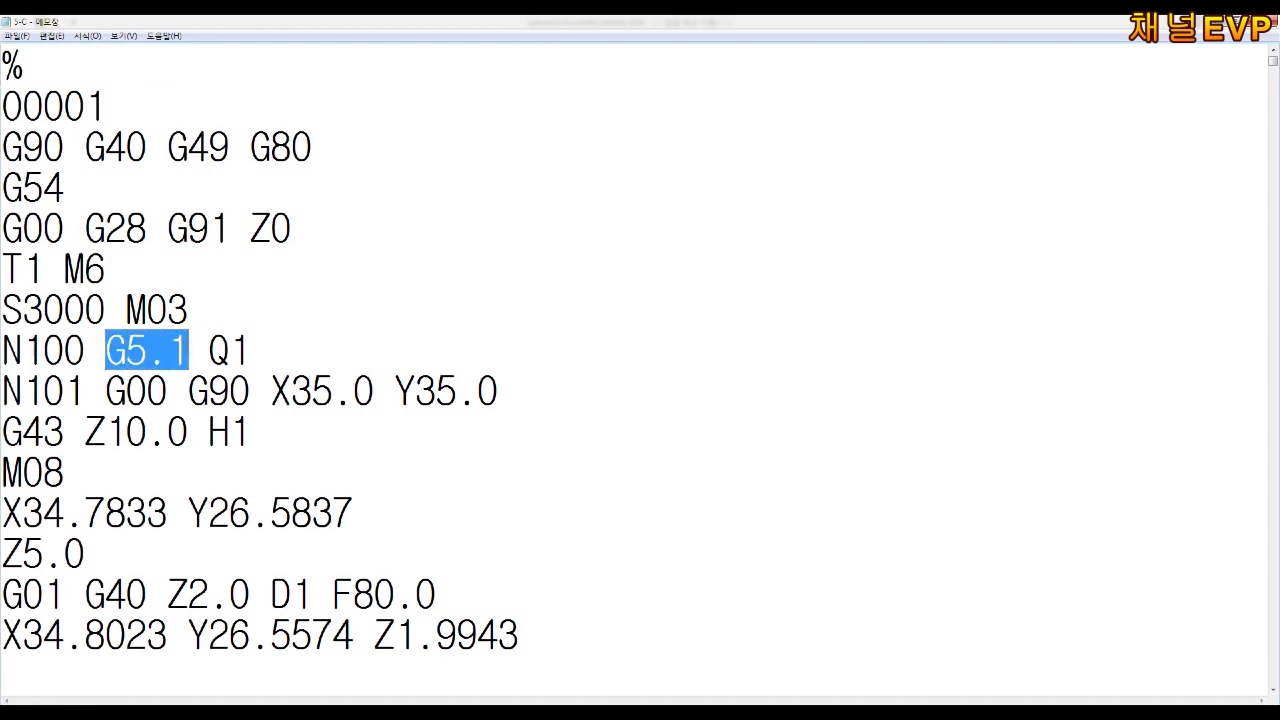
Find G5.1 and delete the N100 G5.1 Q1, G5.1 Q0 and N102 G5.1 Q1 lines
{"action": "left_click", "coordinate": [51, 37]}
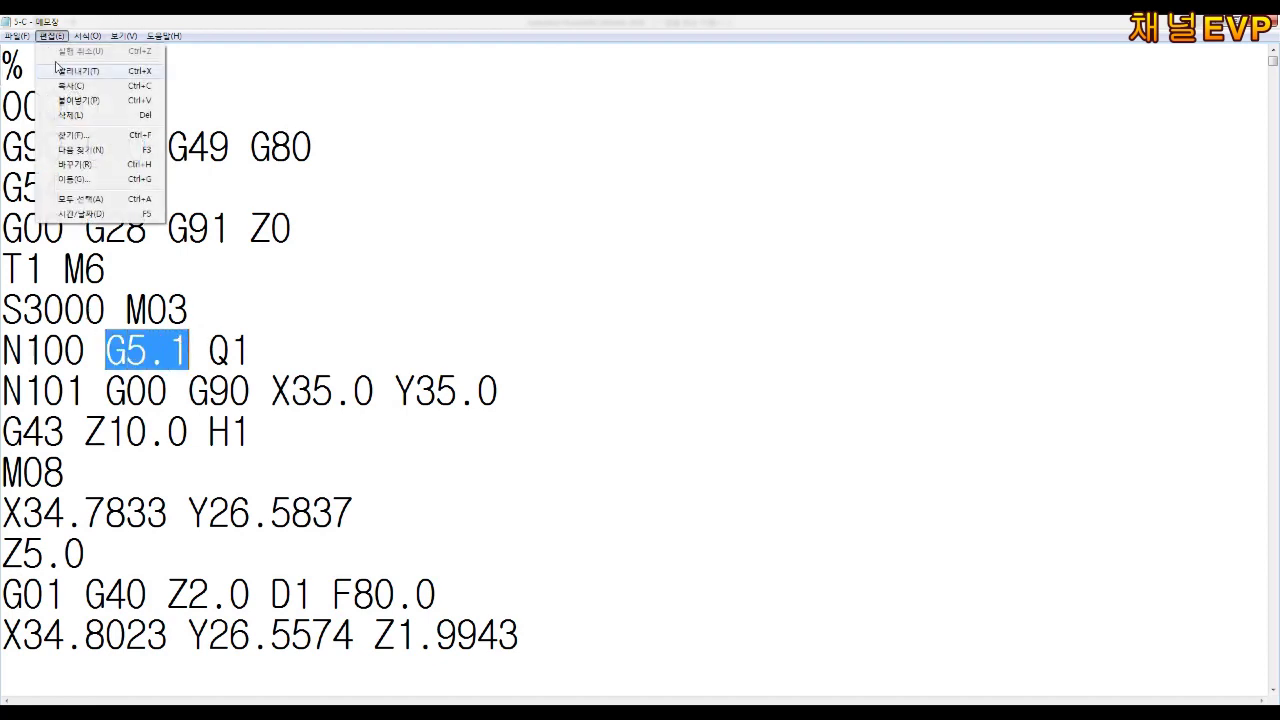
{"action": "left_click", "coordinate": [70, 137]}
{"action": "left_click_drag", "start_coordinate": [217, 132], "coordinate": [900, 118]}
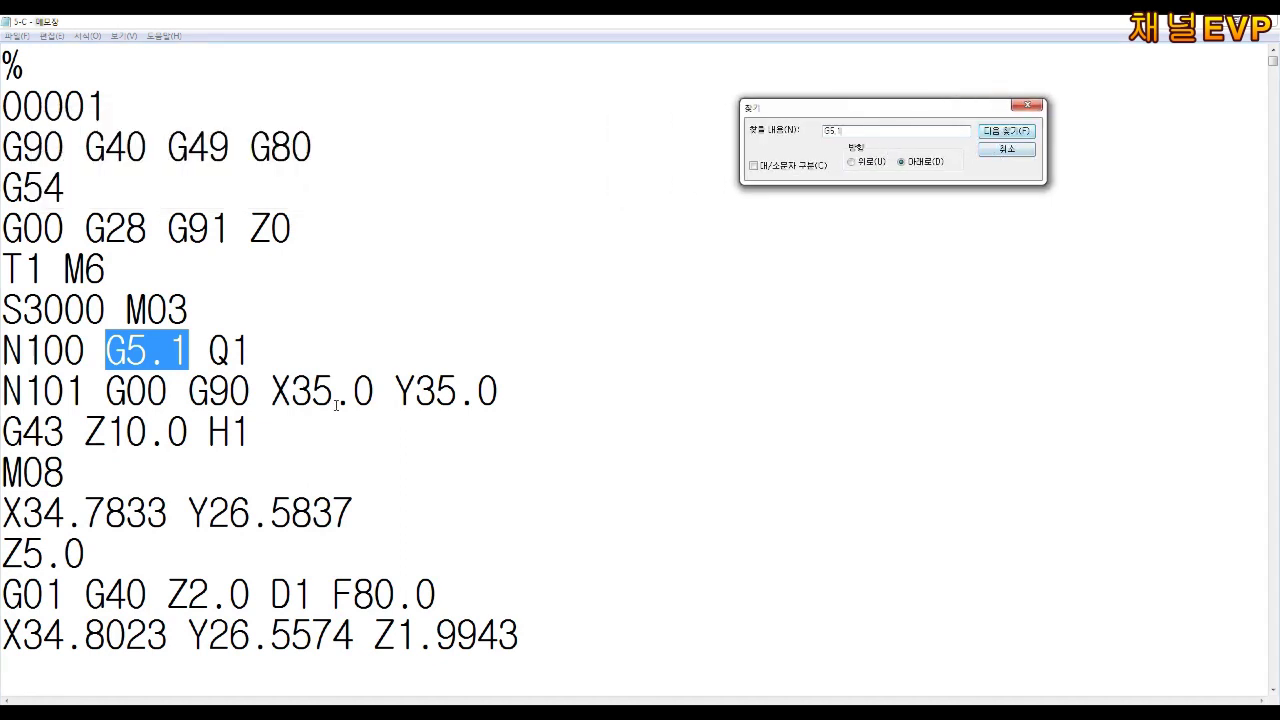
{"action": "left_click_drag", "start_coordinate": [269, 349], "coordinate": [3, 355]}
{"action": "key", "text": "Delete"}
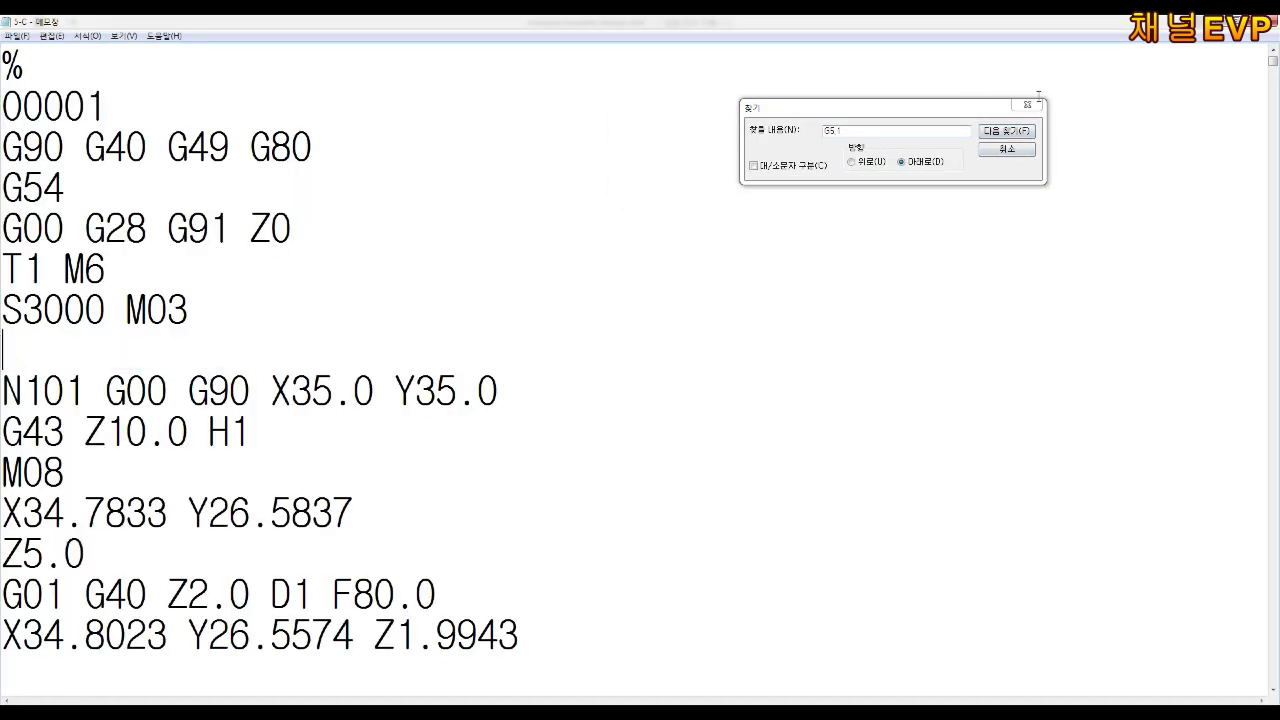
{"action": "left_click", "coordinate": [1018, 136]}
{"action": "left_click_drag", "start_coordinate": [148, 632], "coordinate": [2, 634]}
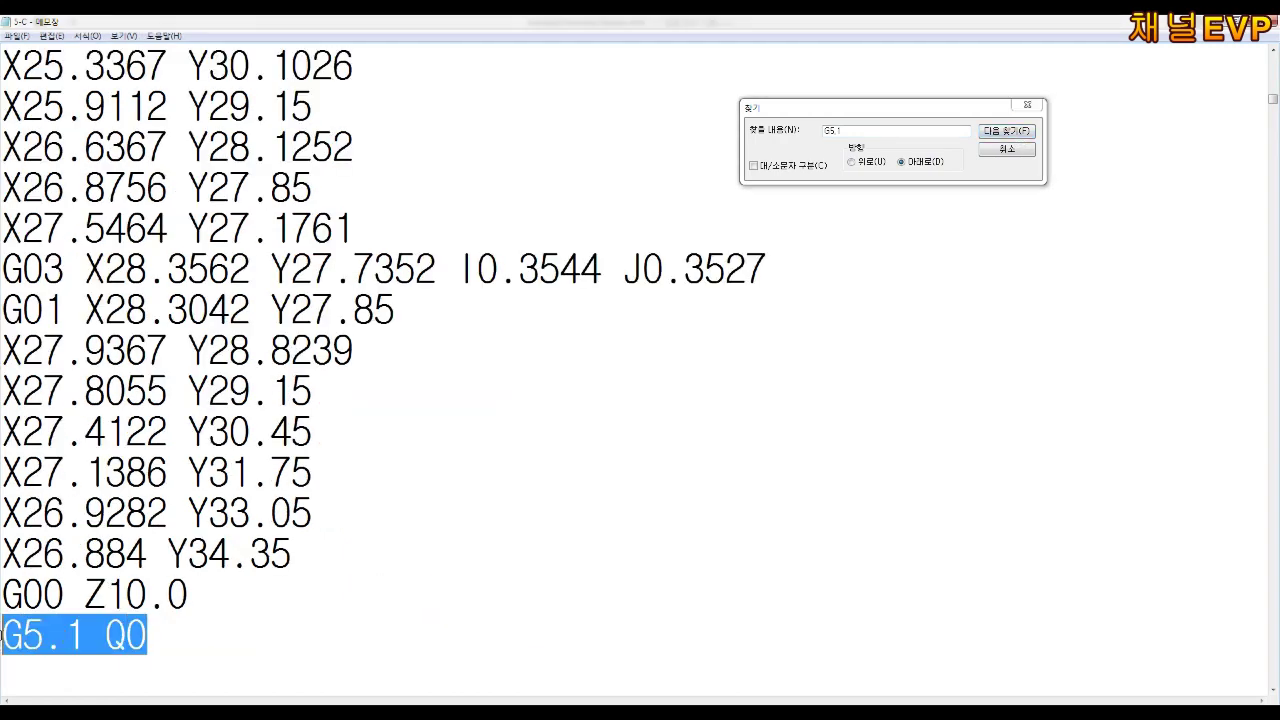
{"action": "key", "text": "Delete"}
{"action": "left_click", "coordinate": [1006, 131]}
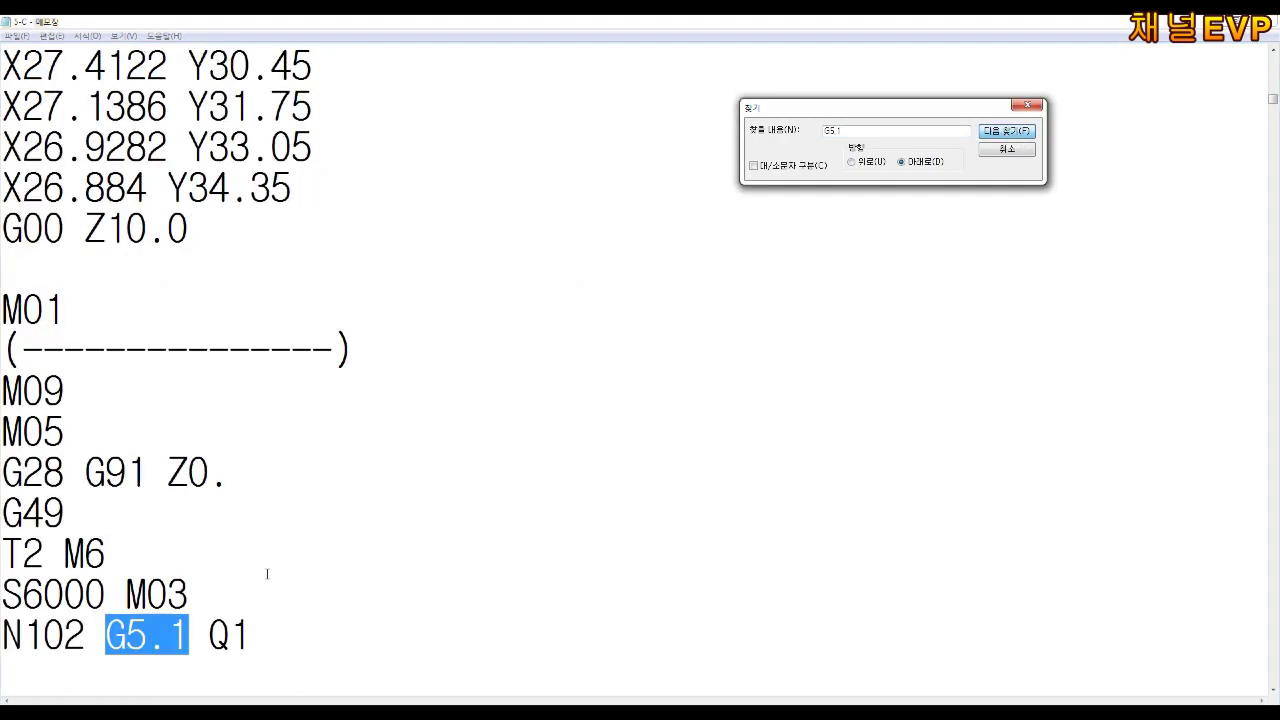
{"action": "left_click_drag", "start_coordinate": [251, 671], "coordinate": [43, 634]}
{"action": "key", "text": "Delete"}
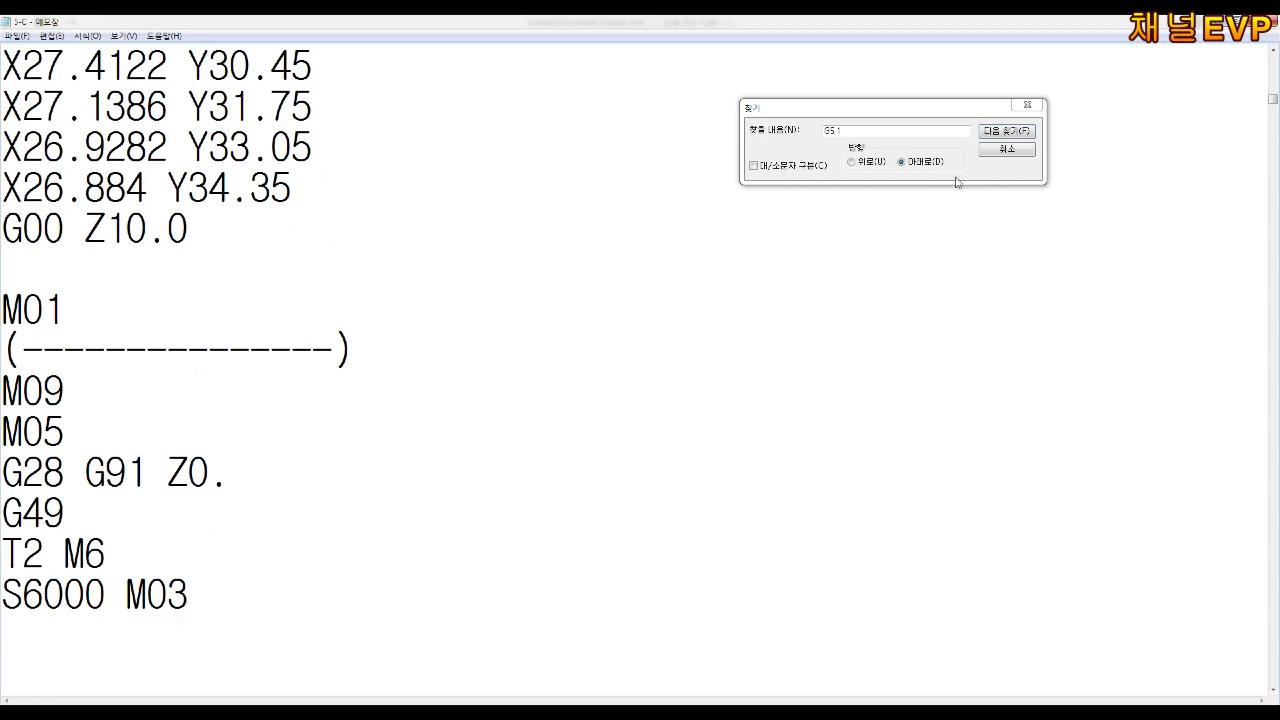
Find and delete the remaining G5.1 Q0 lines
{"action": "left_click", "coordinate": [1006, 131]}
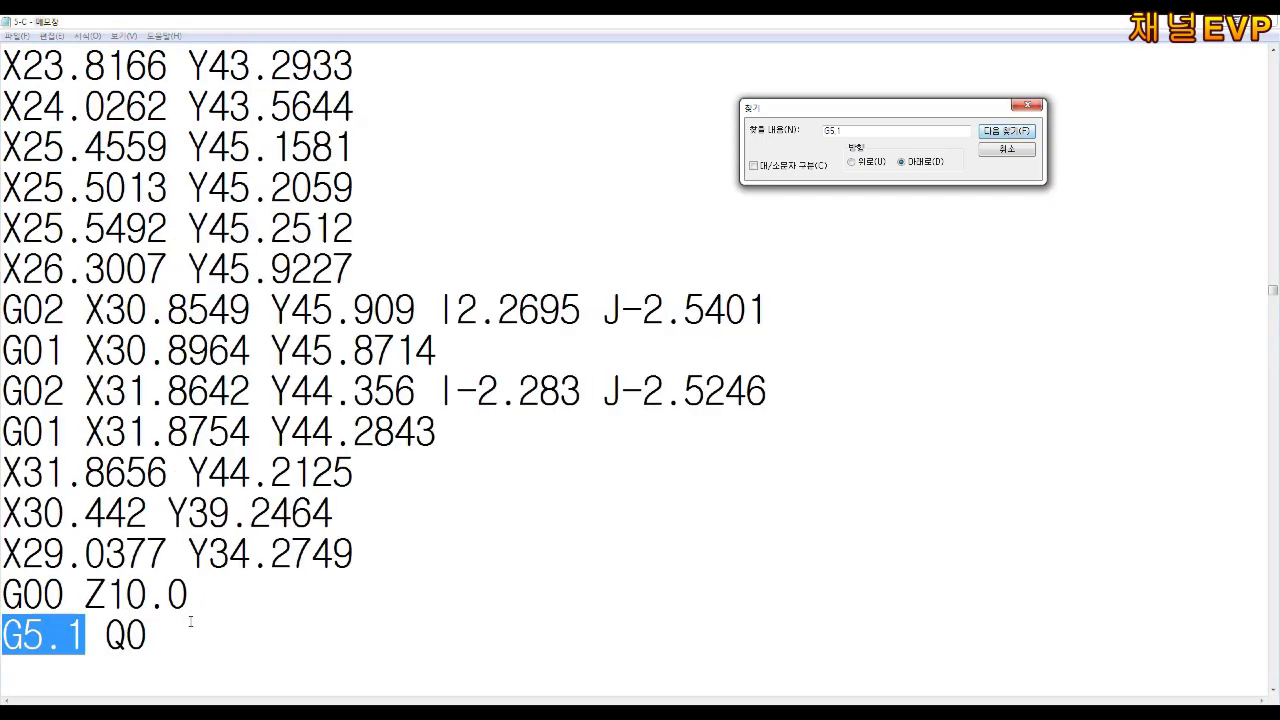
{"action": "left_click_drag", "start_coordinate": [190, 622], "coordinate": [300, 690]}
{"action": "scroll", "coordinate": [358, 392], "scroll_direction": "up", "scroll_amount": 15}
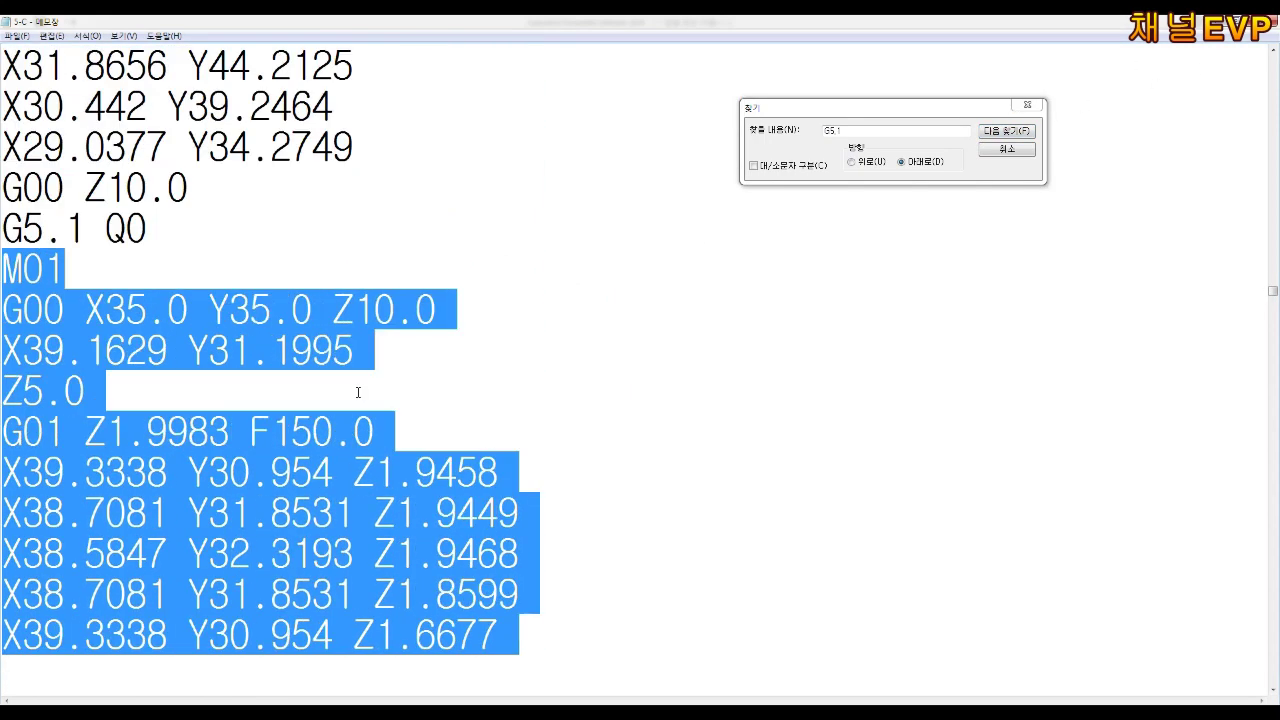
{"action": "left_click", "coordinate": [403, 239]}
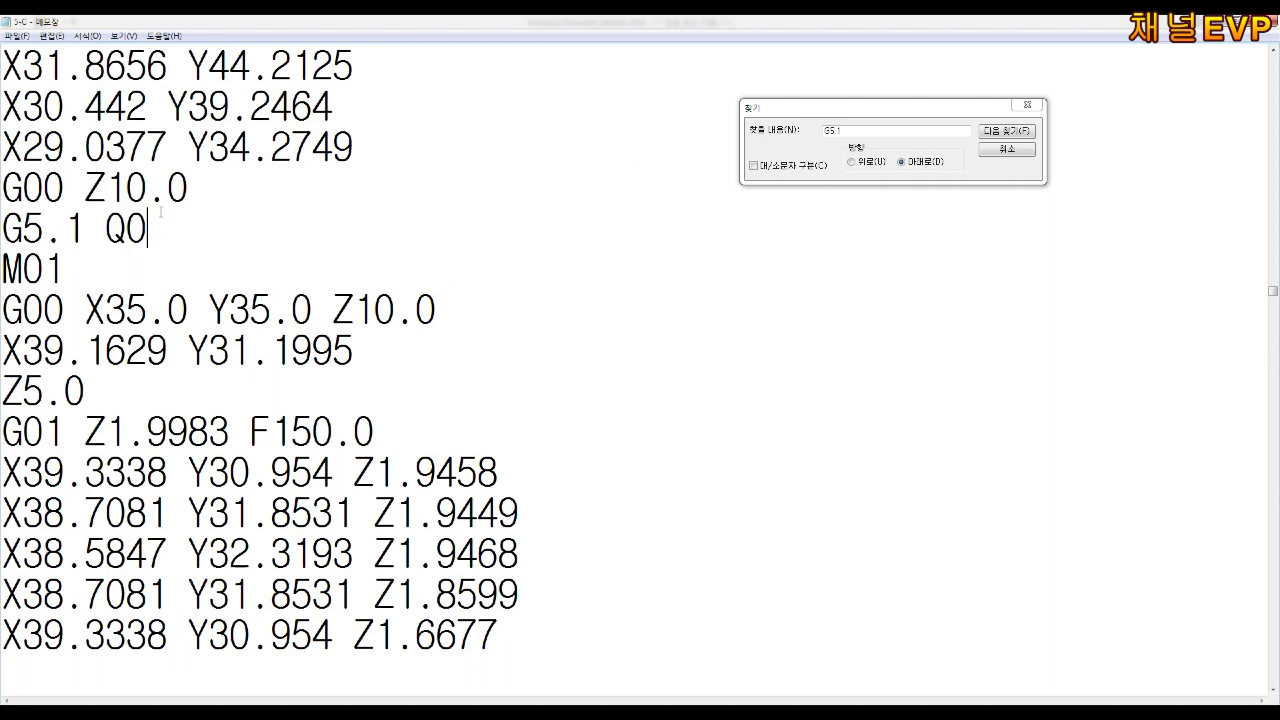
{"action": "key", "text": "Delete"}
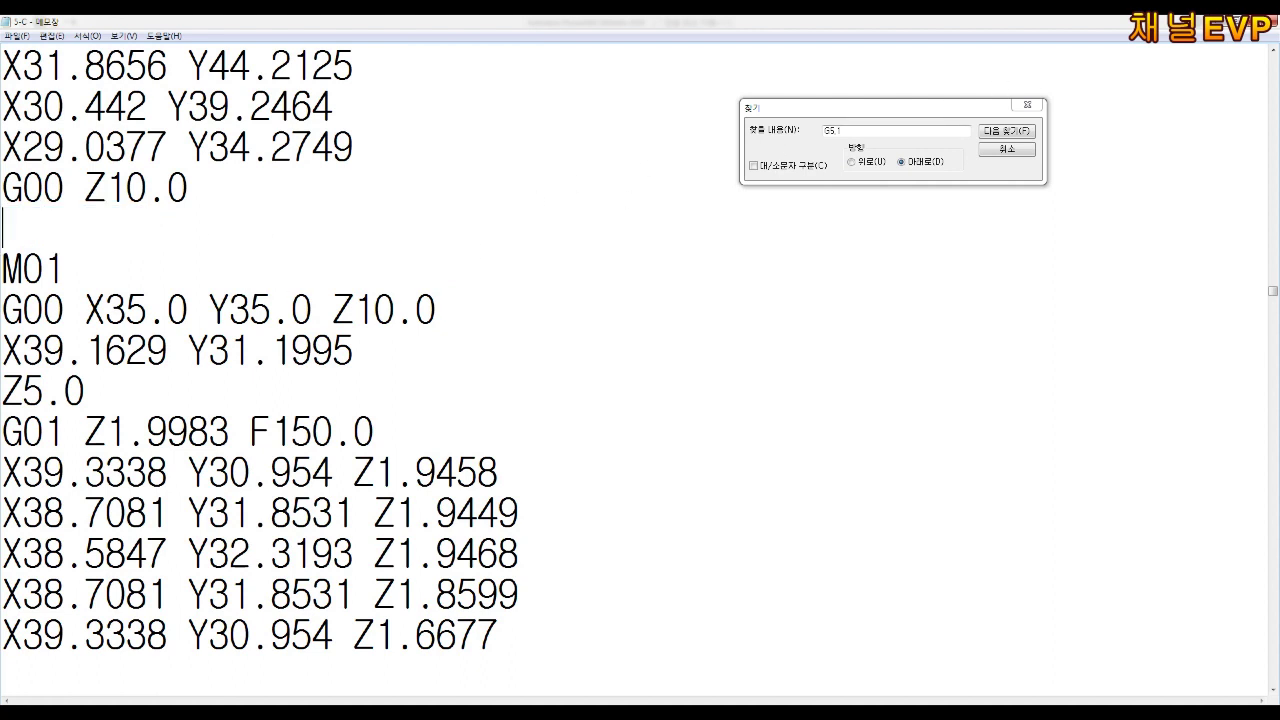
{"action": "left_click", "coordinate": [1016, 137]}
{"action": "left_click_drag", "start_coordinate": [186, 628], "coordinate": [2, 636]}
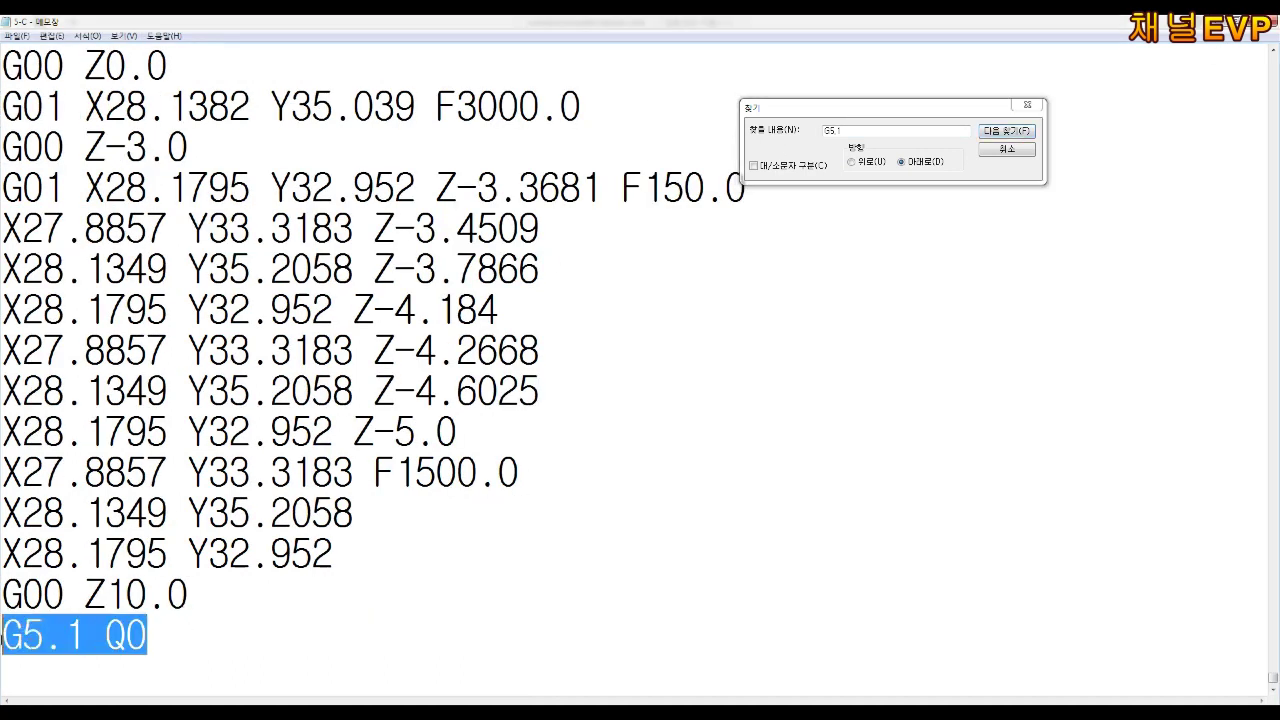
Search down and up to confirm no G5.1 remains, then close the search
{"action": "left_click", "coordinate": [1008, 133]}
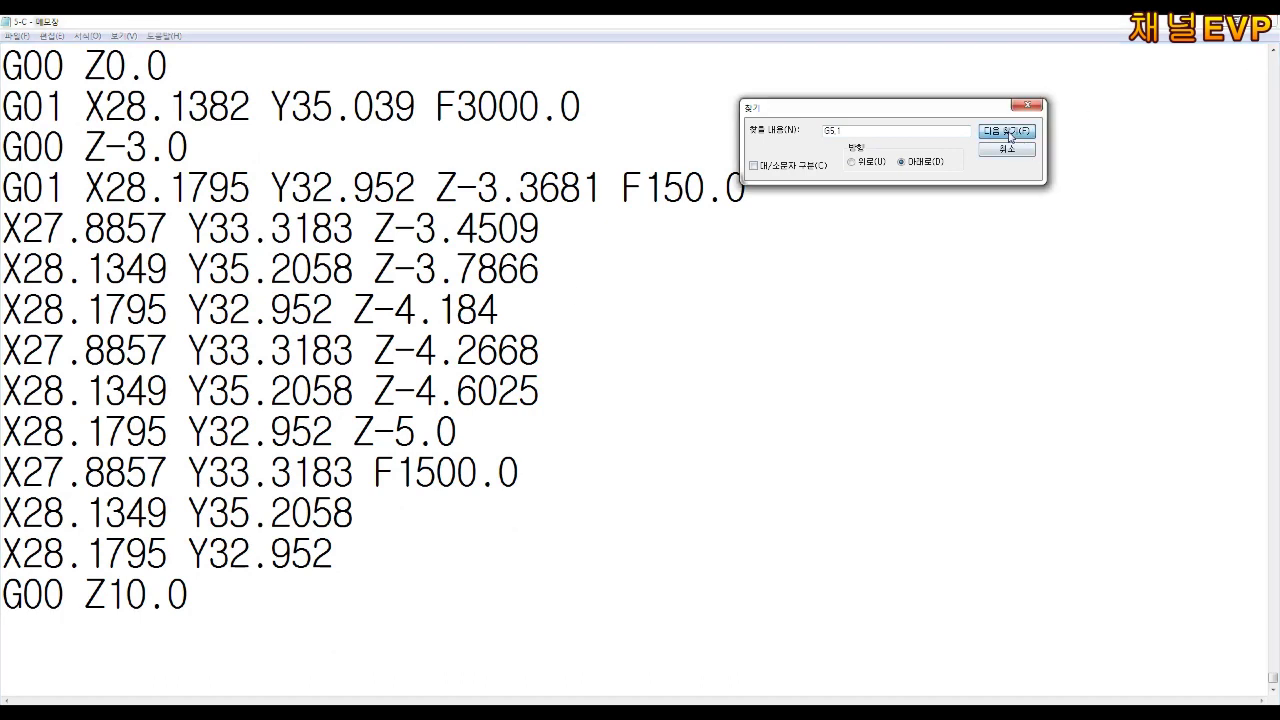
{"action": "left_click", "coordinate": [700, 417]}
{"action": "left_click", "coordinate": [1005, 133]}
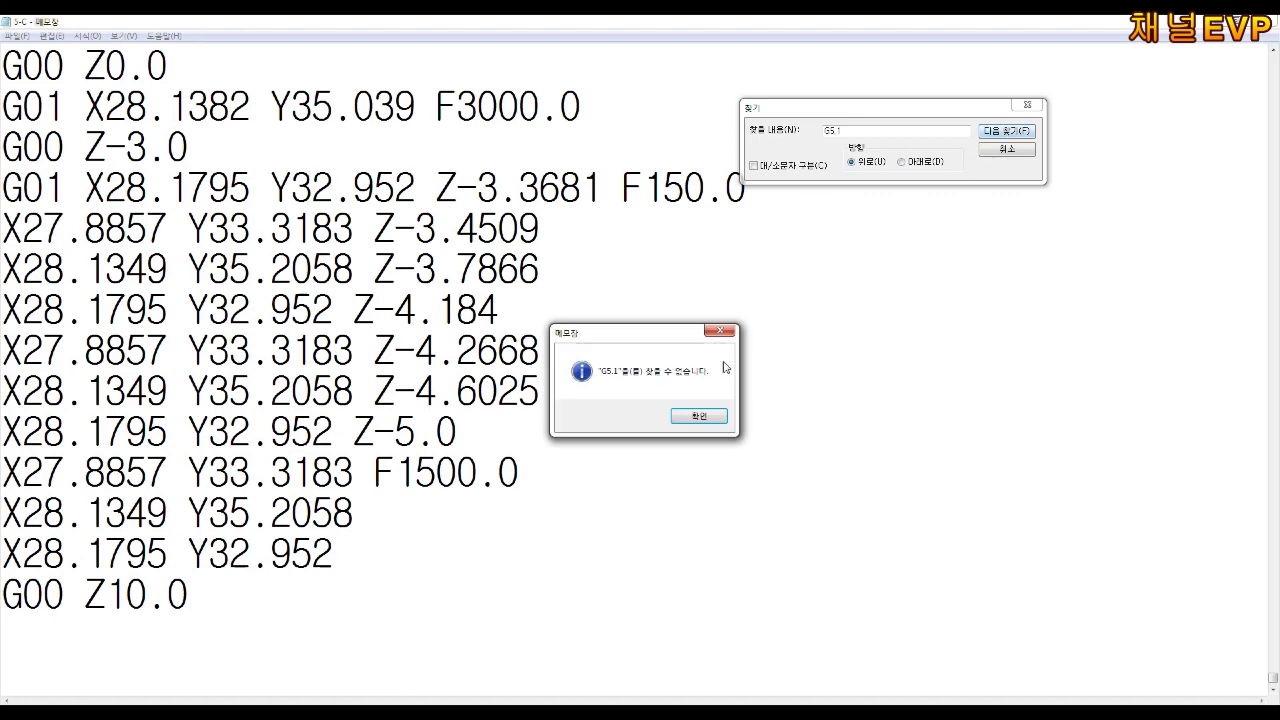
{"action": "left_click", "coordinate": [706, 416]}
{"action": "left_click", "coordinate": [752, 455]}
{"action": "scroll", "coordinate": [755, 444], "scroll_direction": "down", "scroll_amount": 3}
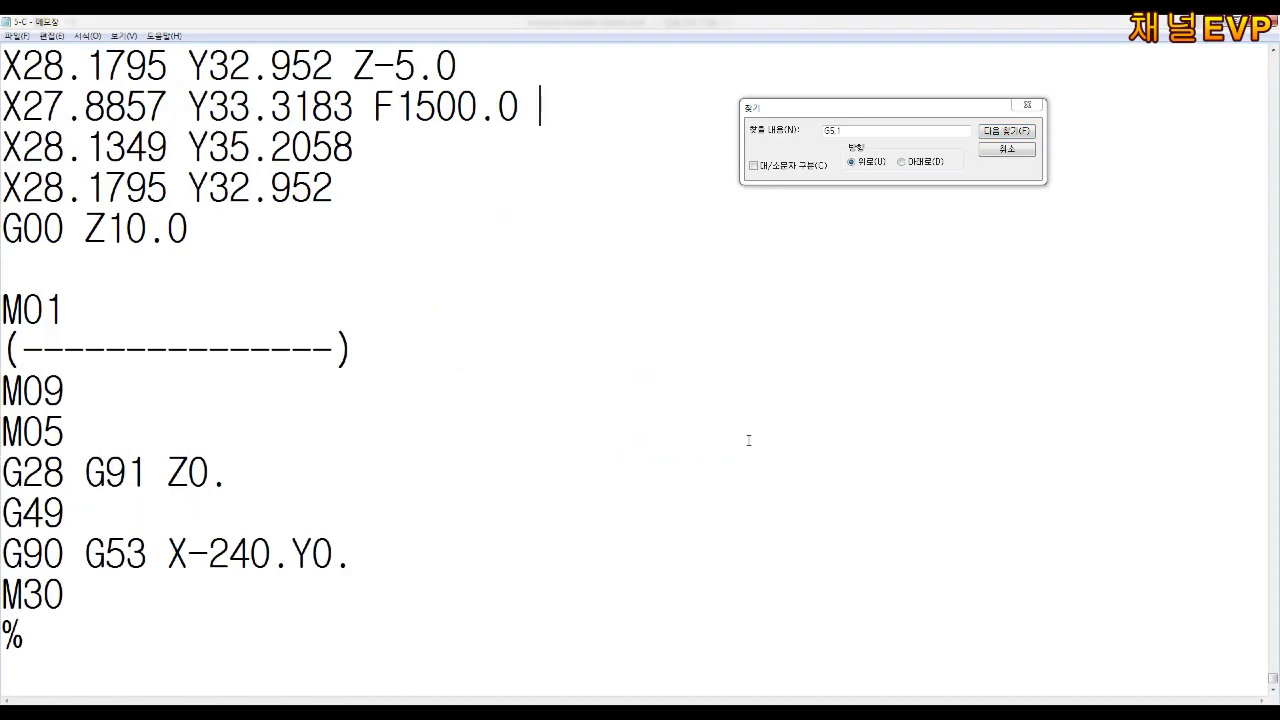
{"action": "left_click", "coordinate": [1007, 149]}
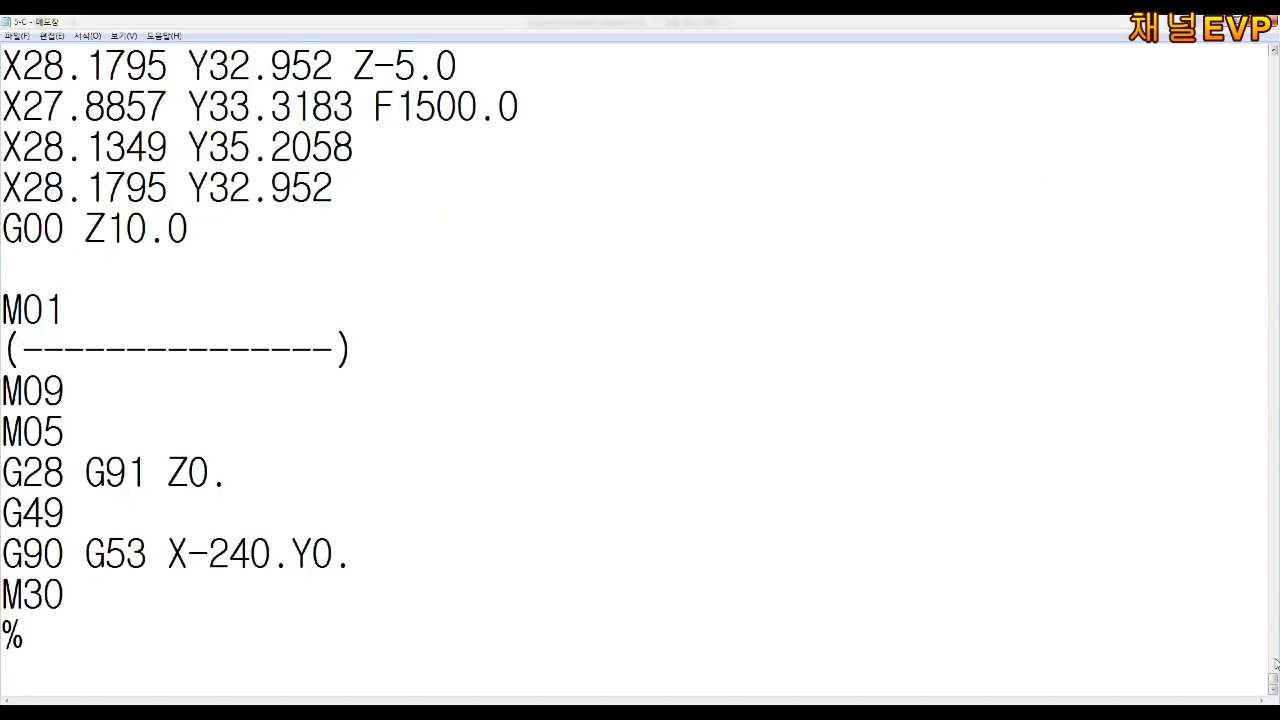
{"action": "left_click_drag", "start_coordinate": [1273, 683], "coordinate": [1273, 58]}
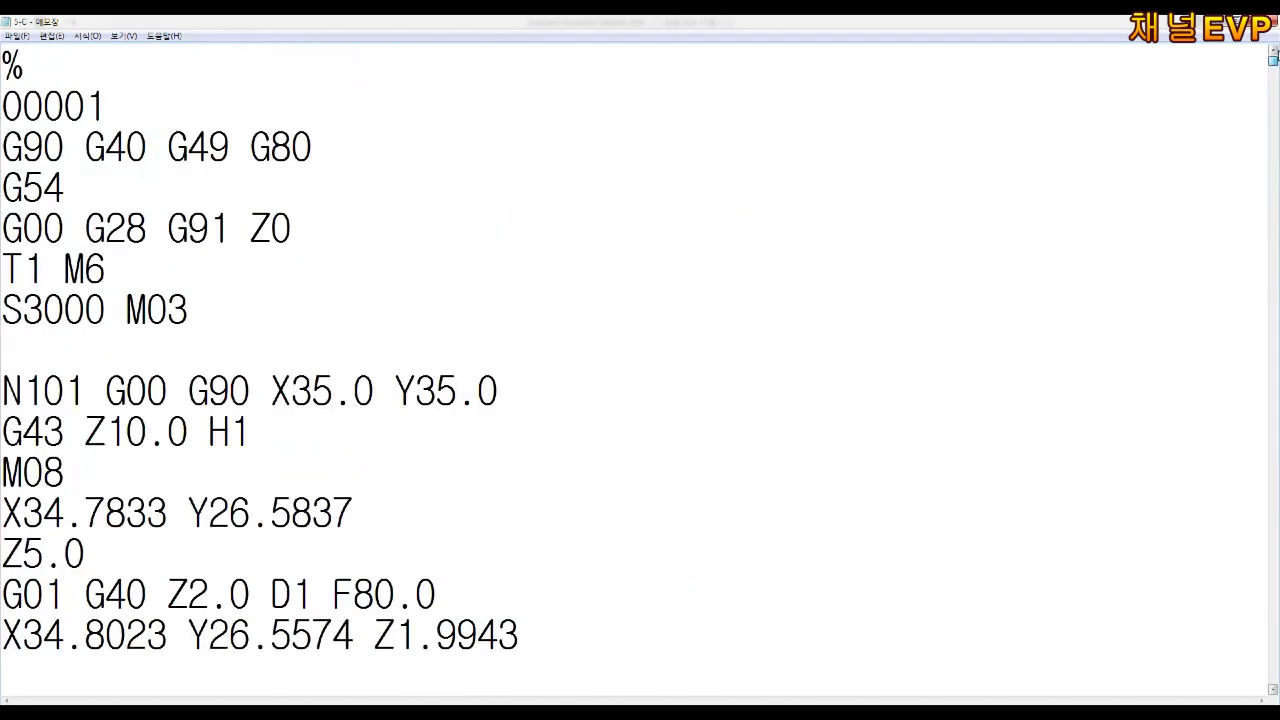